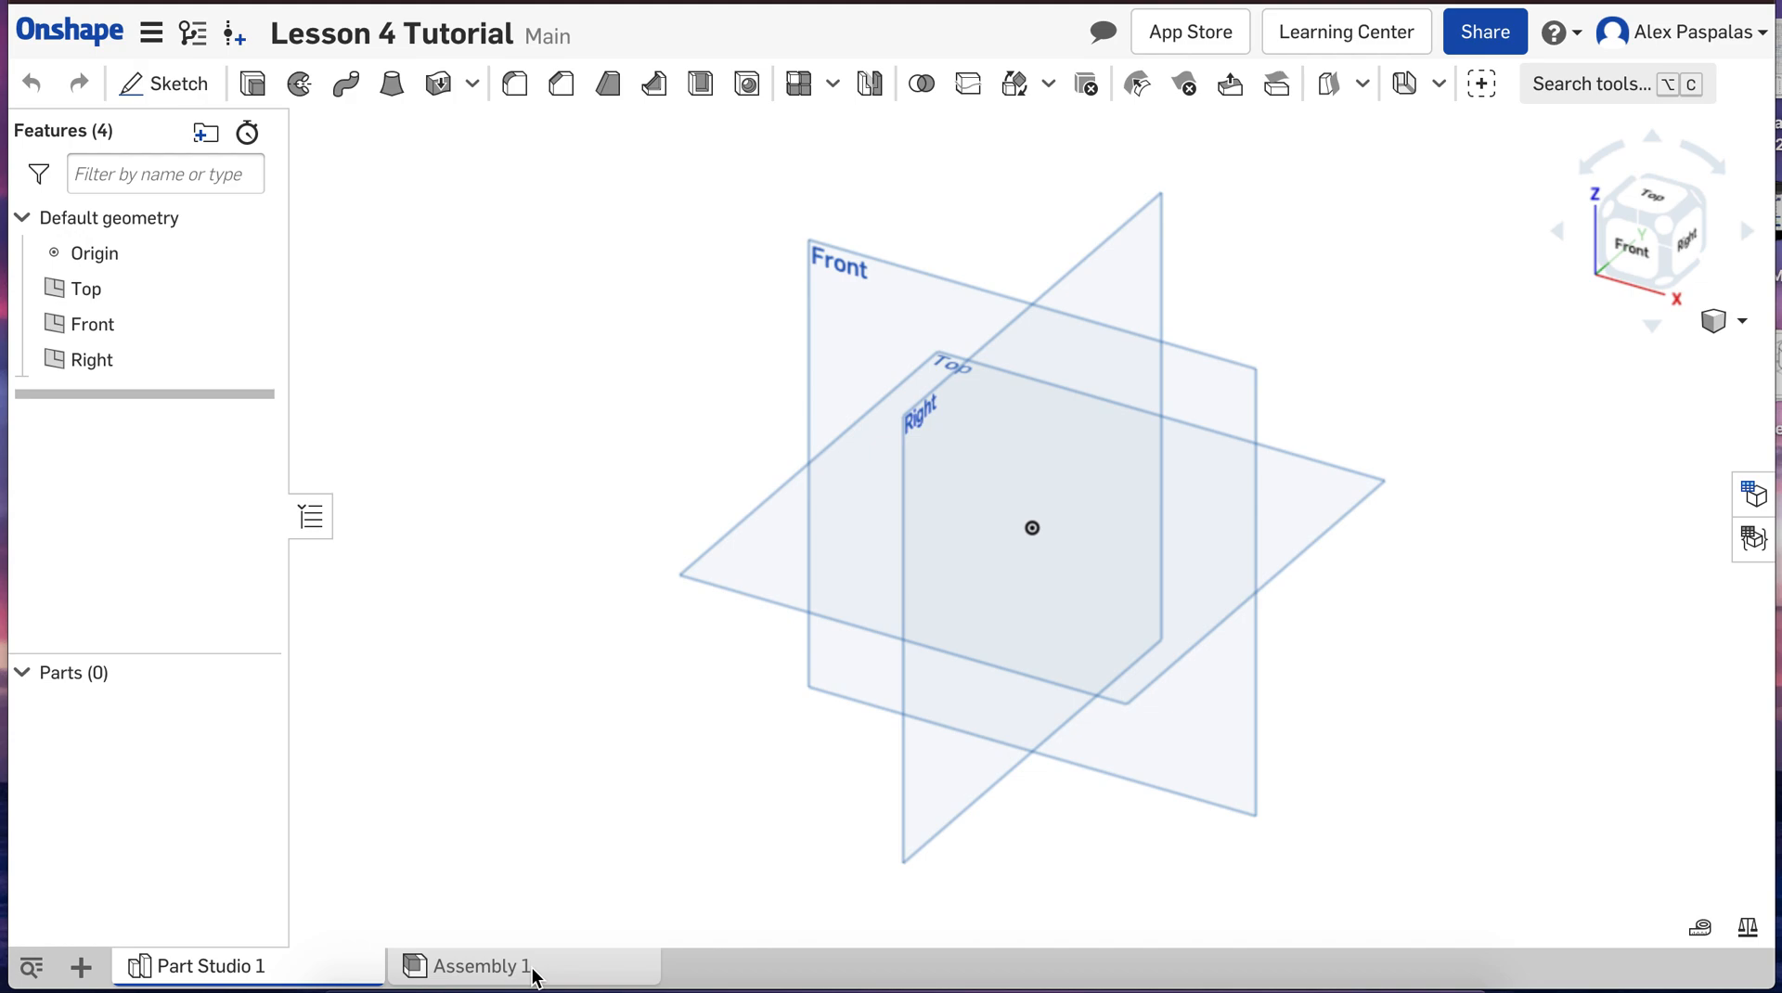
Step: Rename the Part Studio 1 tab as "Lesson 4"
{"action": "mouse_move", "coordinate": [519, 984]}
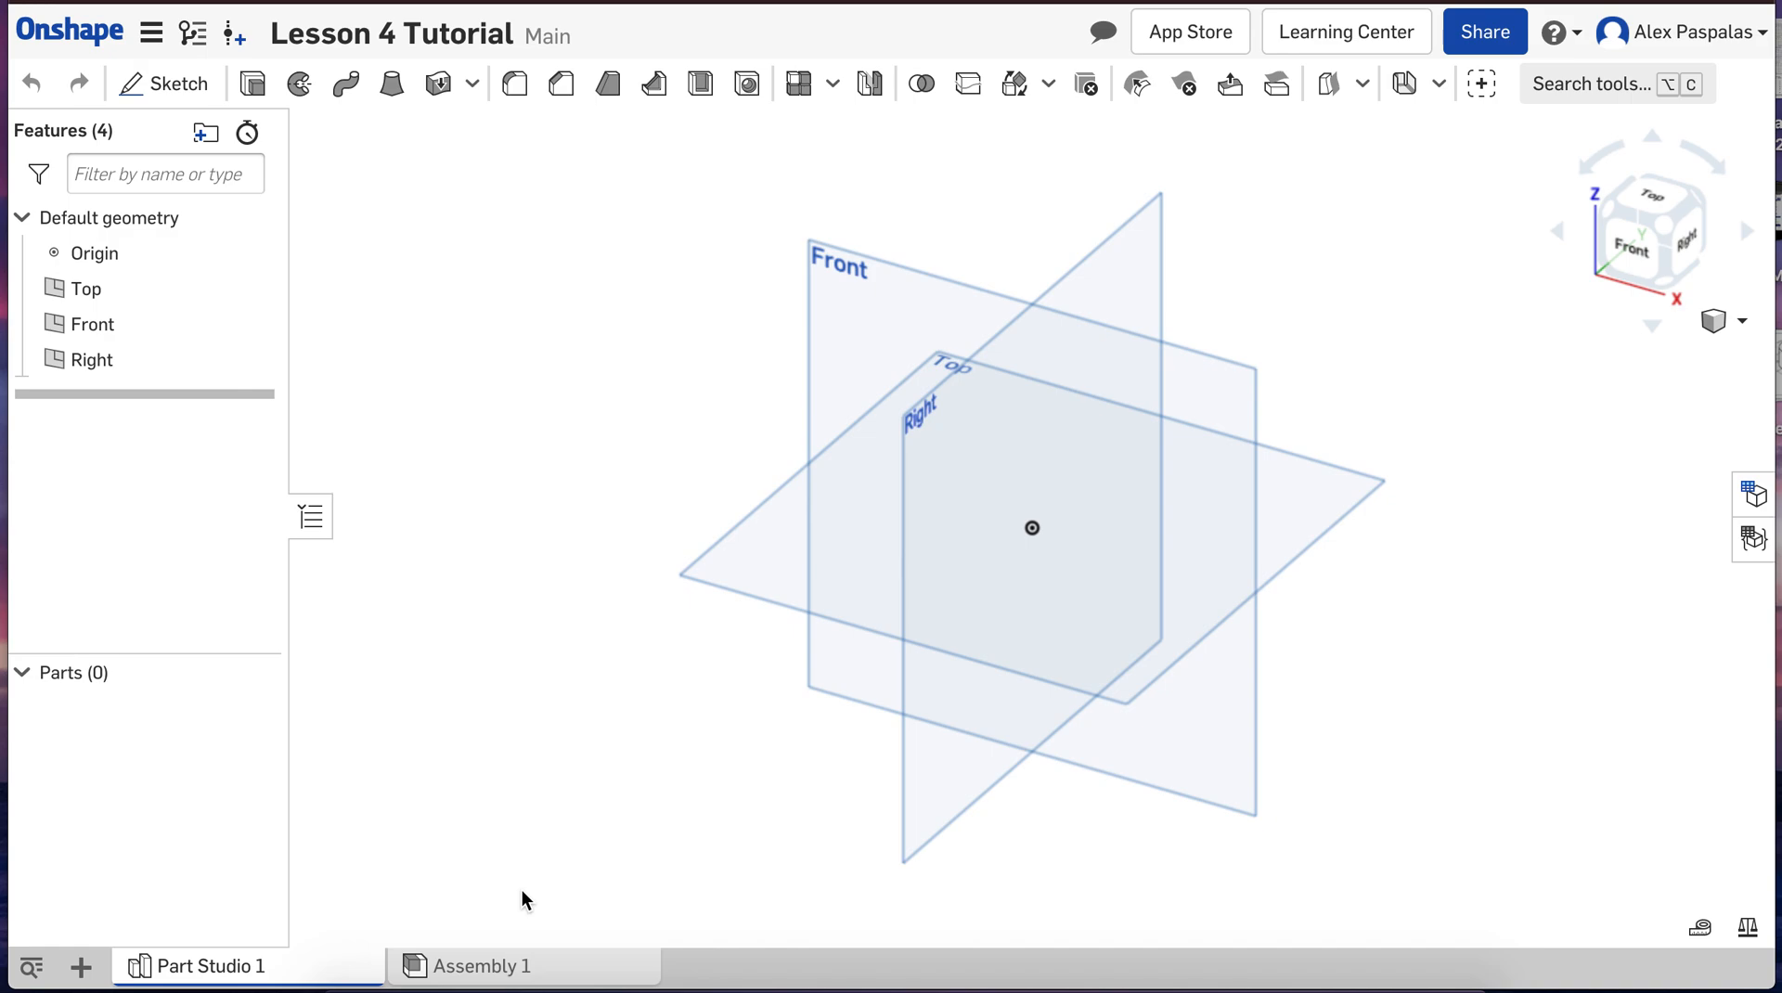
{"action": "right_click", "coordinate": [260, 949]}
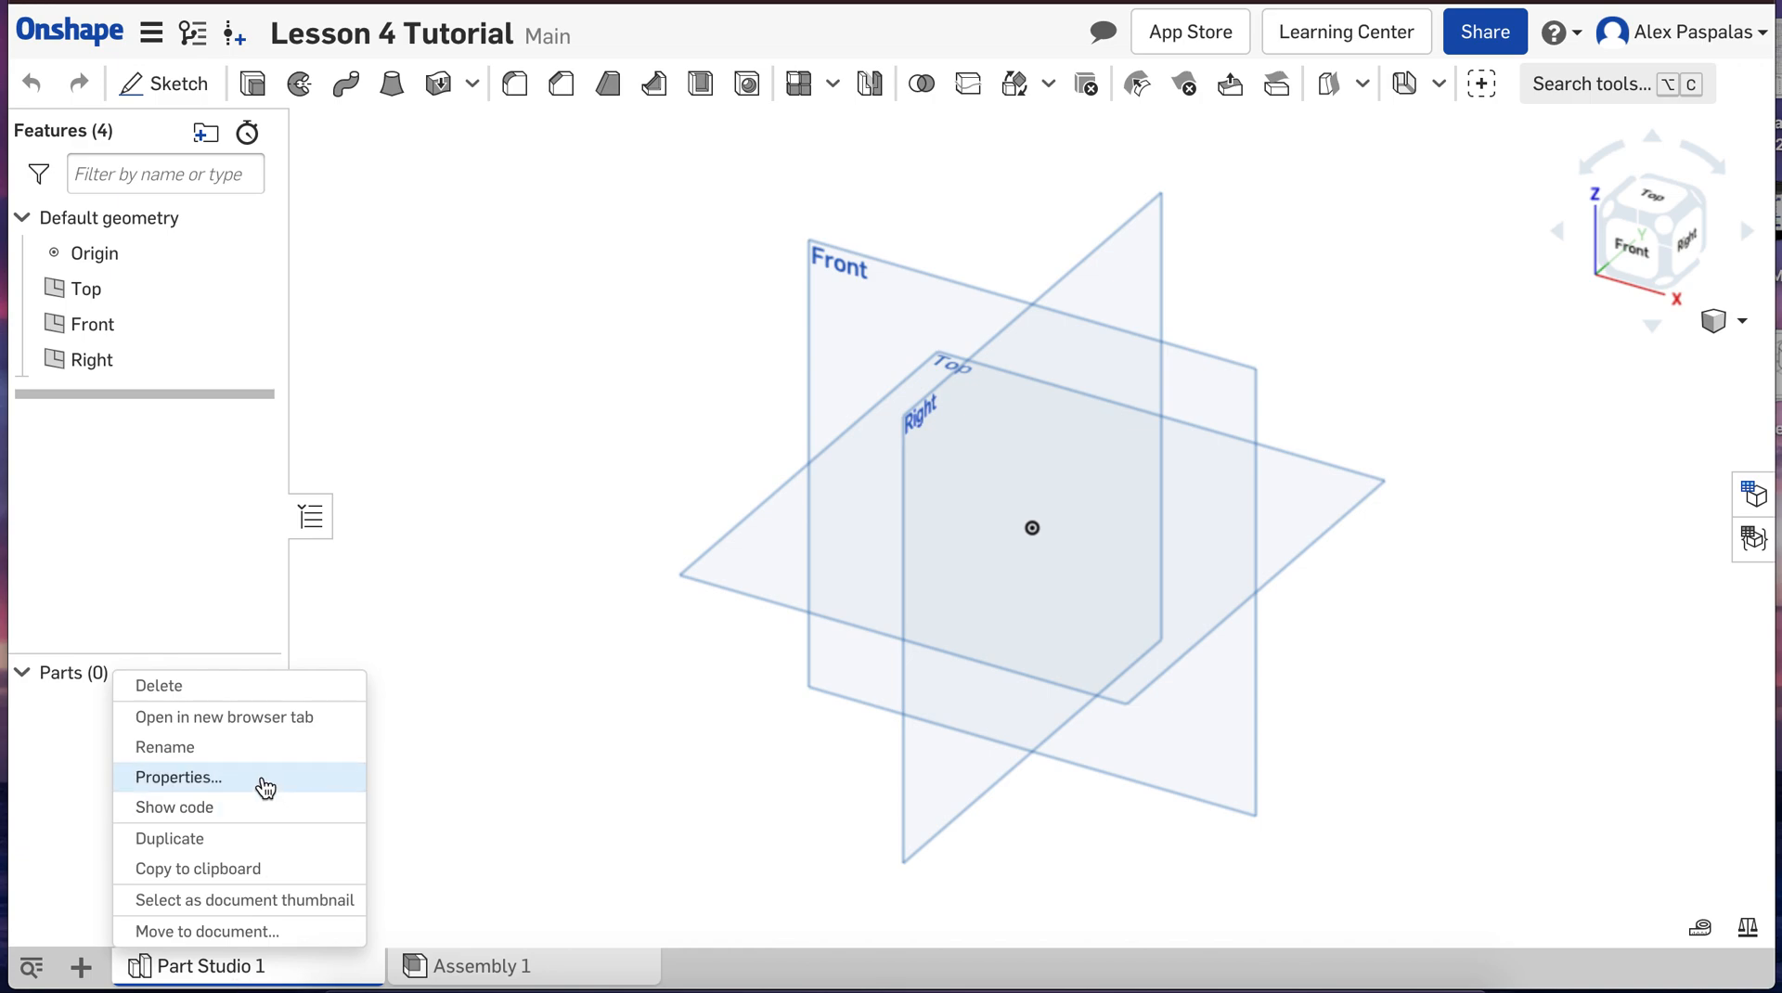
{"action": "left_click", "coordinate": [262, 747]}
{"action": "type", "text": "Le"}
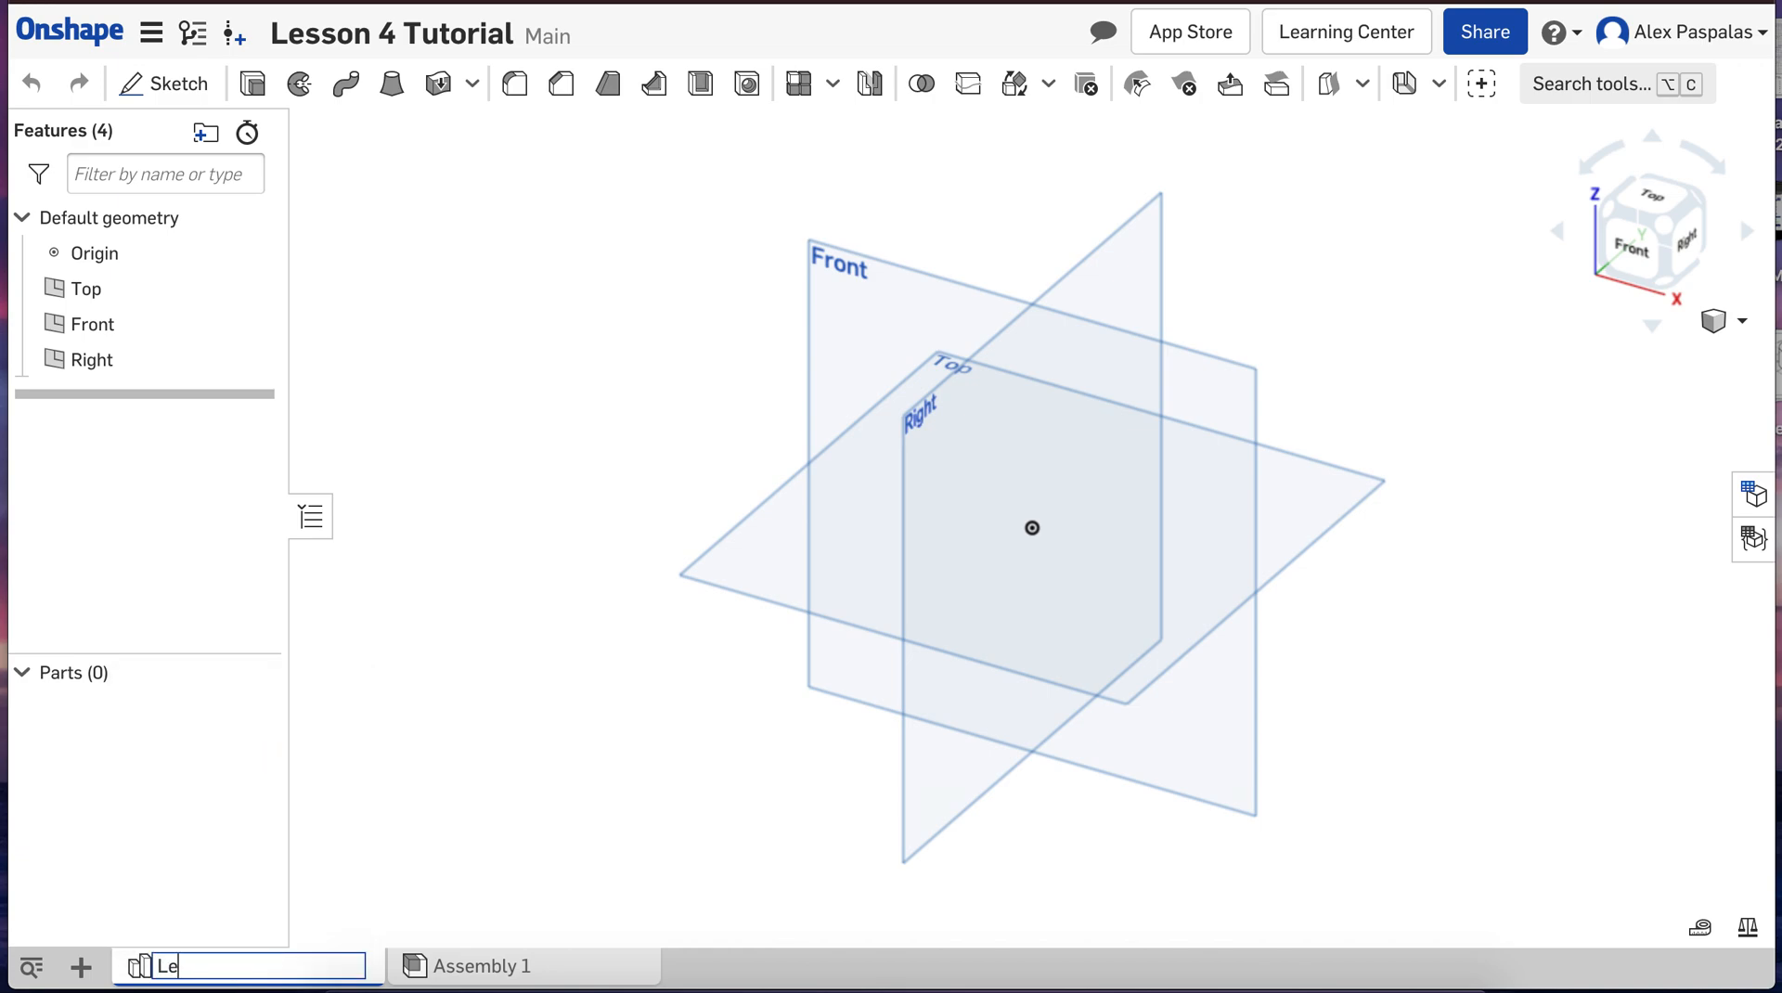
{"action": "type", "text": "sson 4"}
{"action": "left_click", "coordinate": [471, 761]}
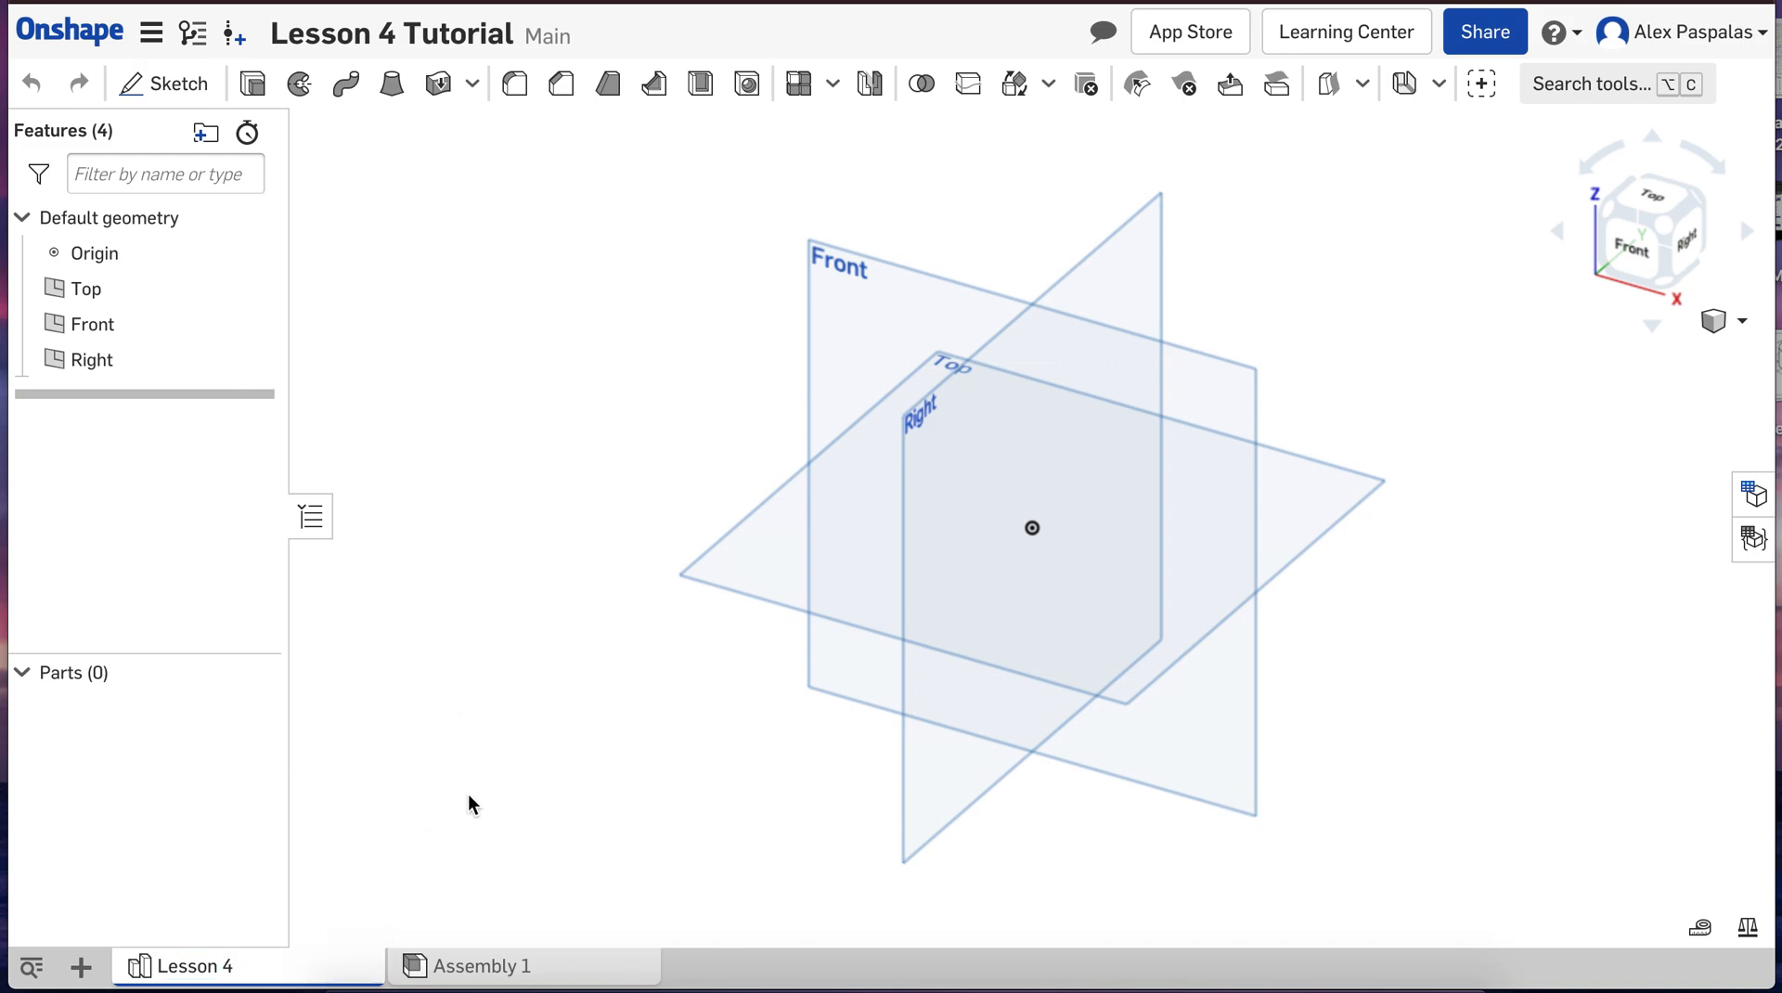
Step: Set the workspace's default length unit to millimeter
{"action": "left_click", "coordinate": [903, 743]}
{"action": "left_click", "coordinate": [151, 33]}
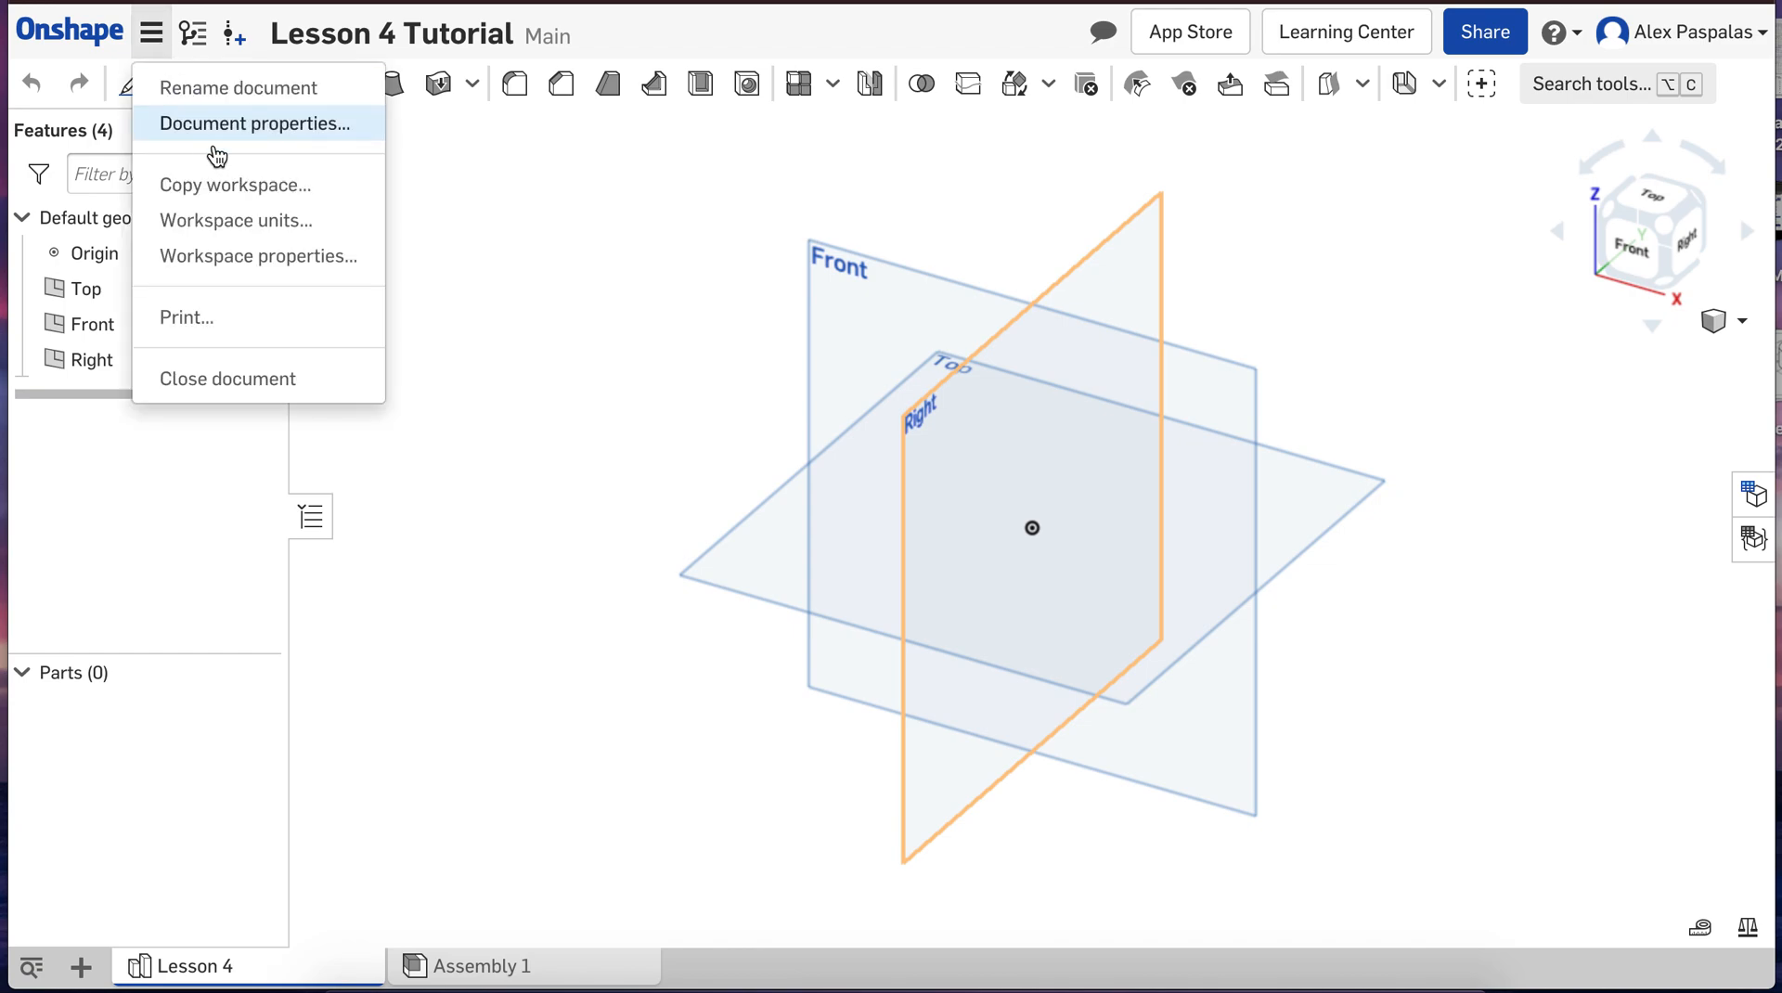
{"action": "left_click", "coordinate": [226, 223]}
{"action": "left_click", "coordinate": [395, 194]}
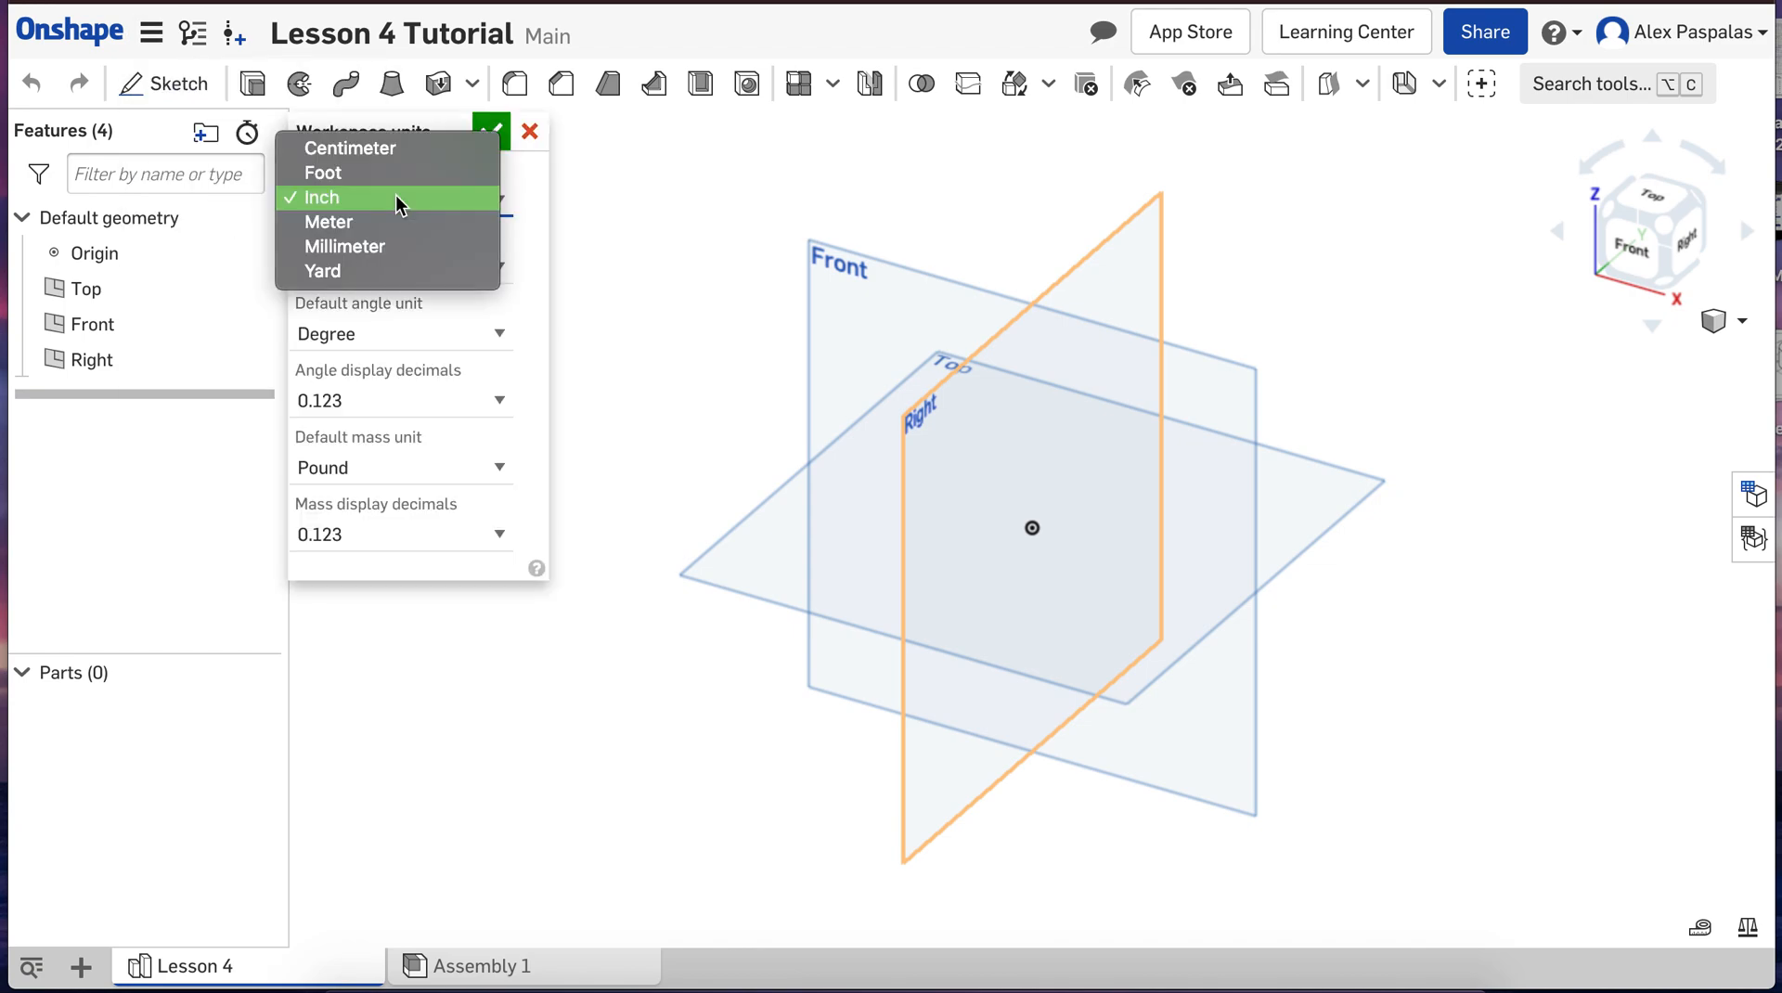
{"action": "left_click", "coordinate": [399, 243]}
{"action": "left_click", "coordinate": [489, 128]}
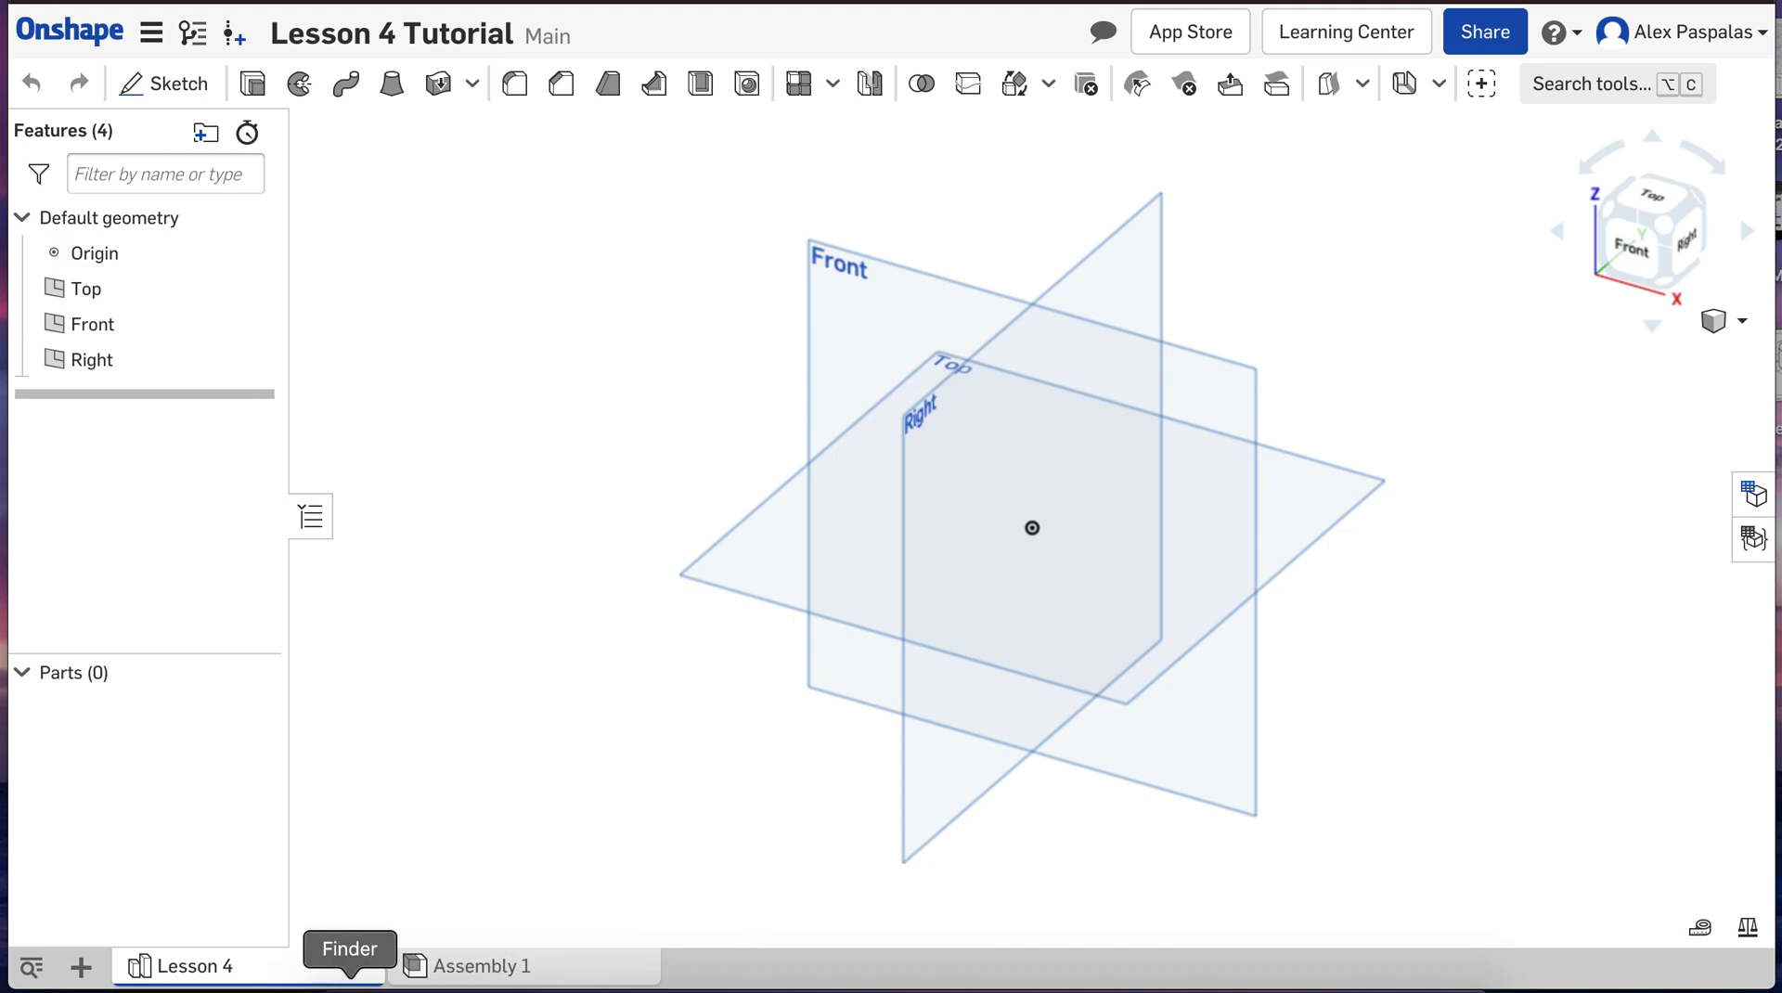
Step: Open Assembly 1 and look at the element types that can be created in the document
{"action": "mouse_move", "coordinate": [264, 980]}
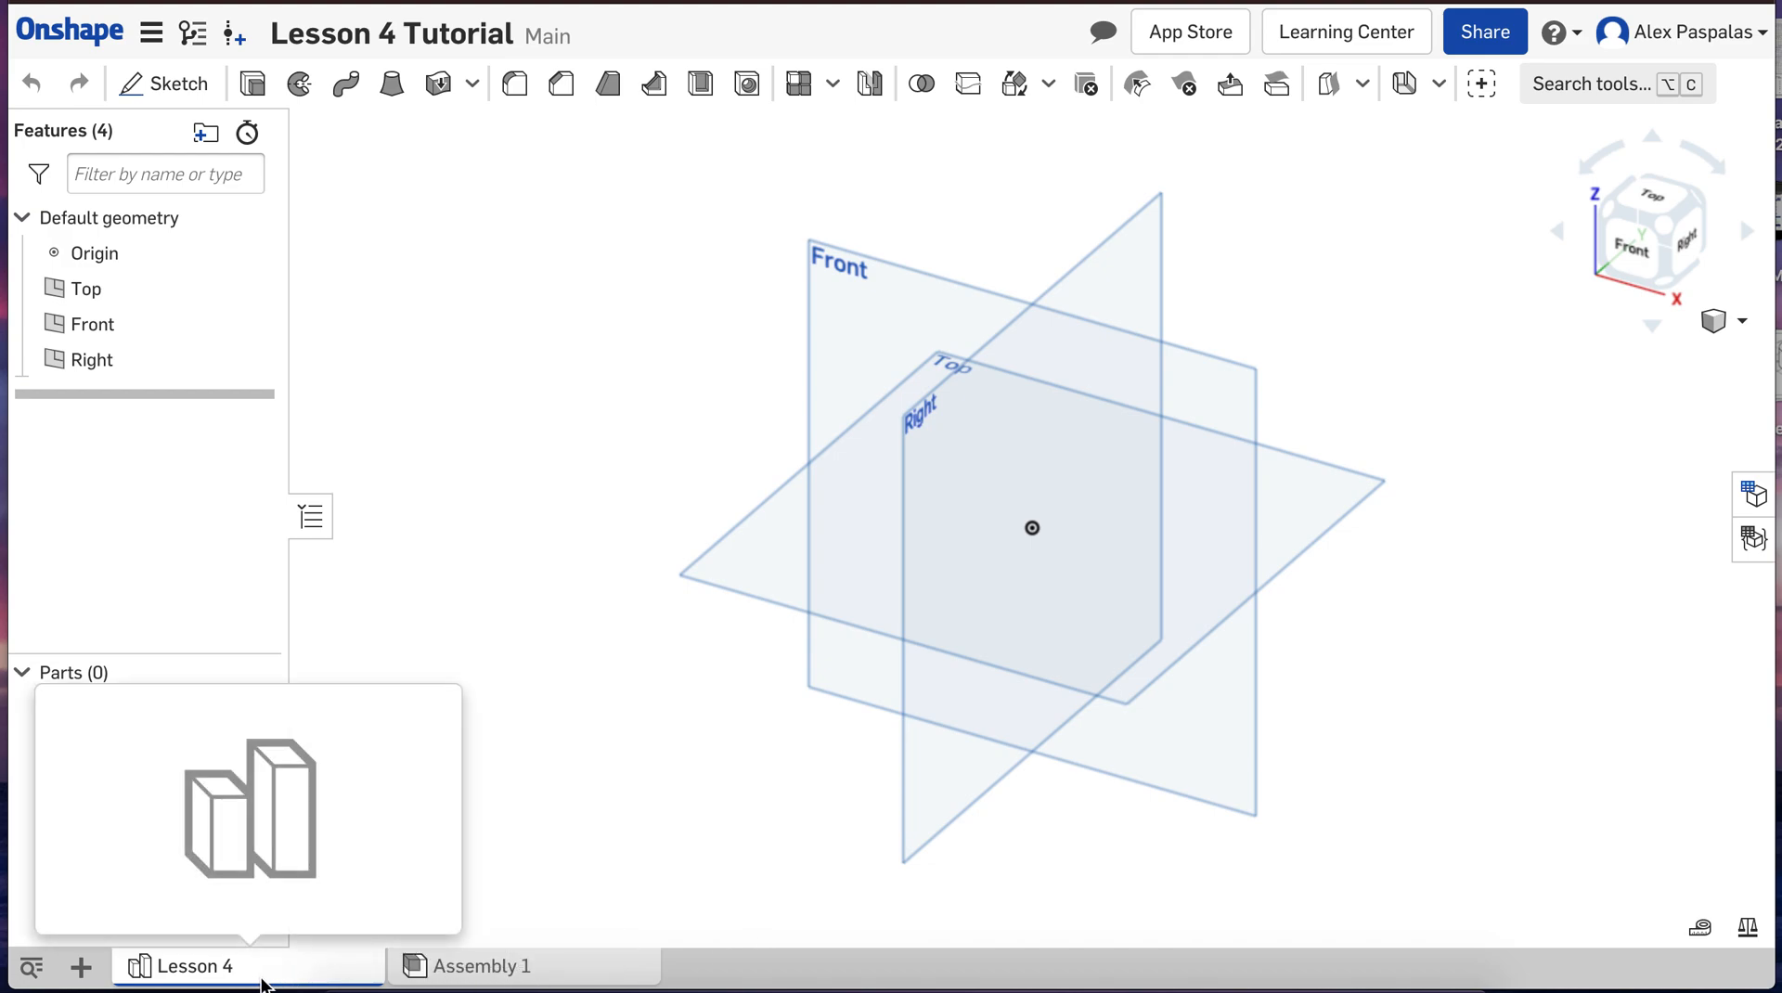
{"action": "left_click", "coordinate": [452, 963]}
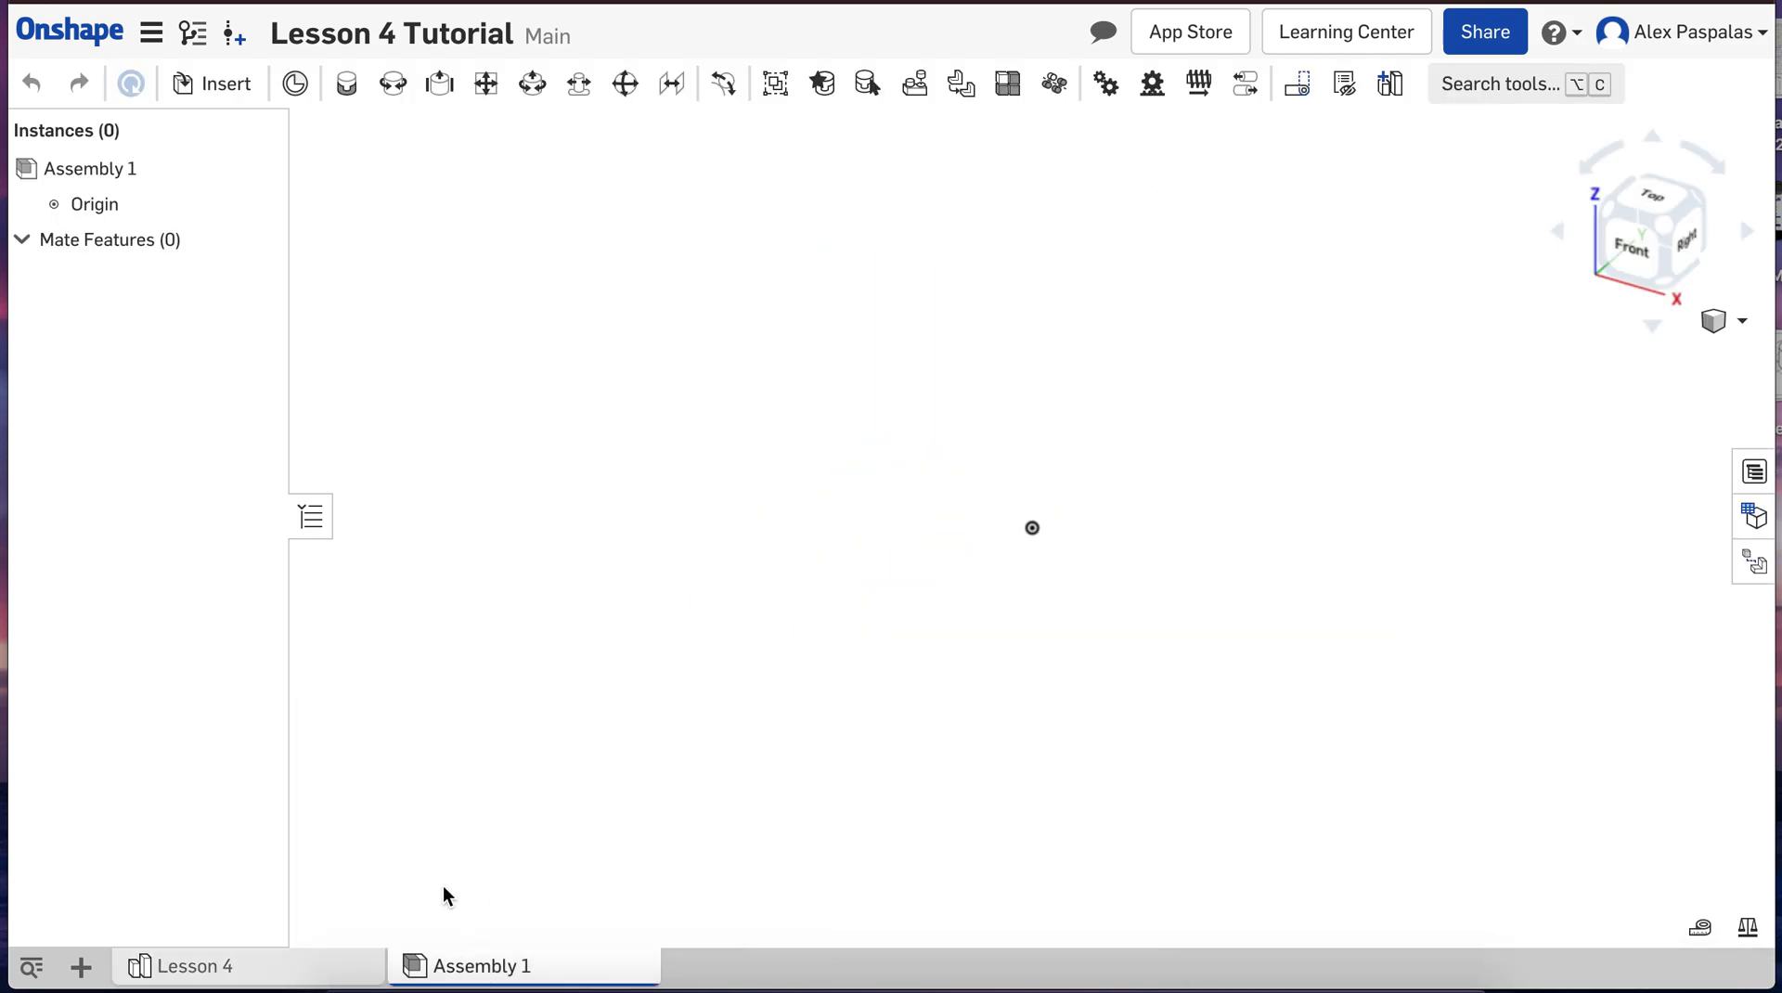
{"action": "left_click", "coordinate": [81, 967]}
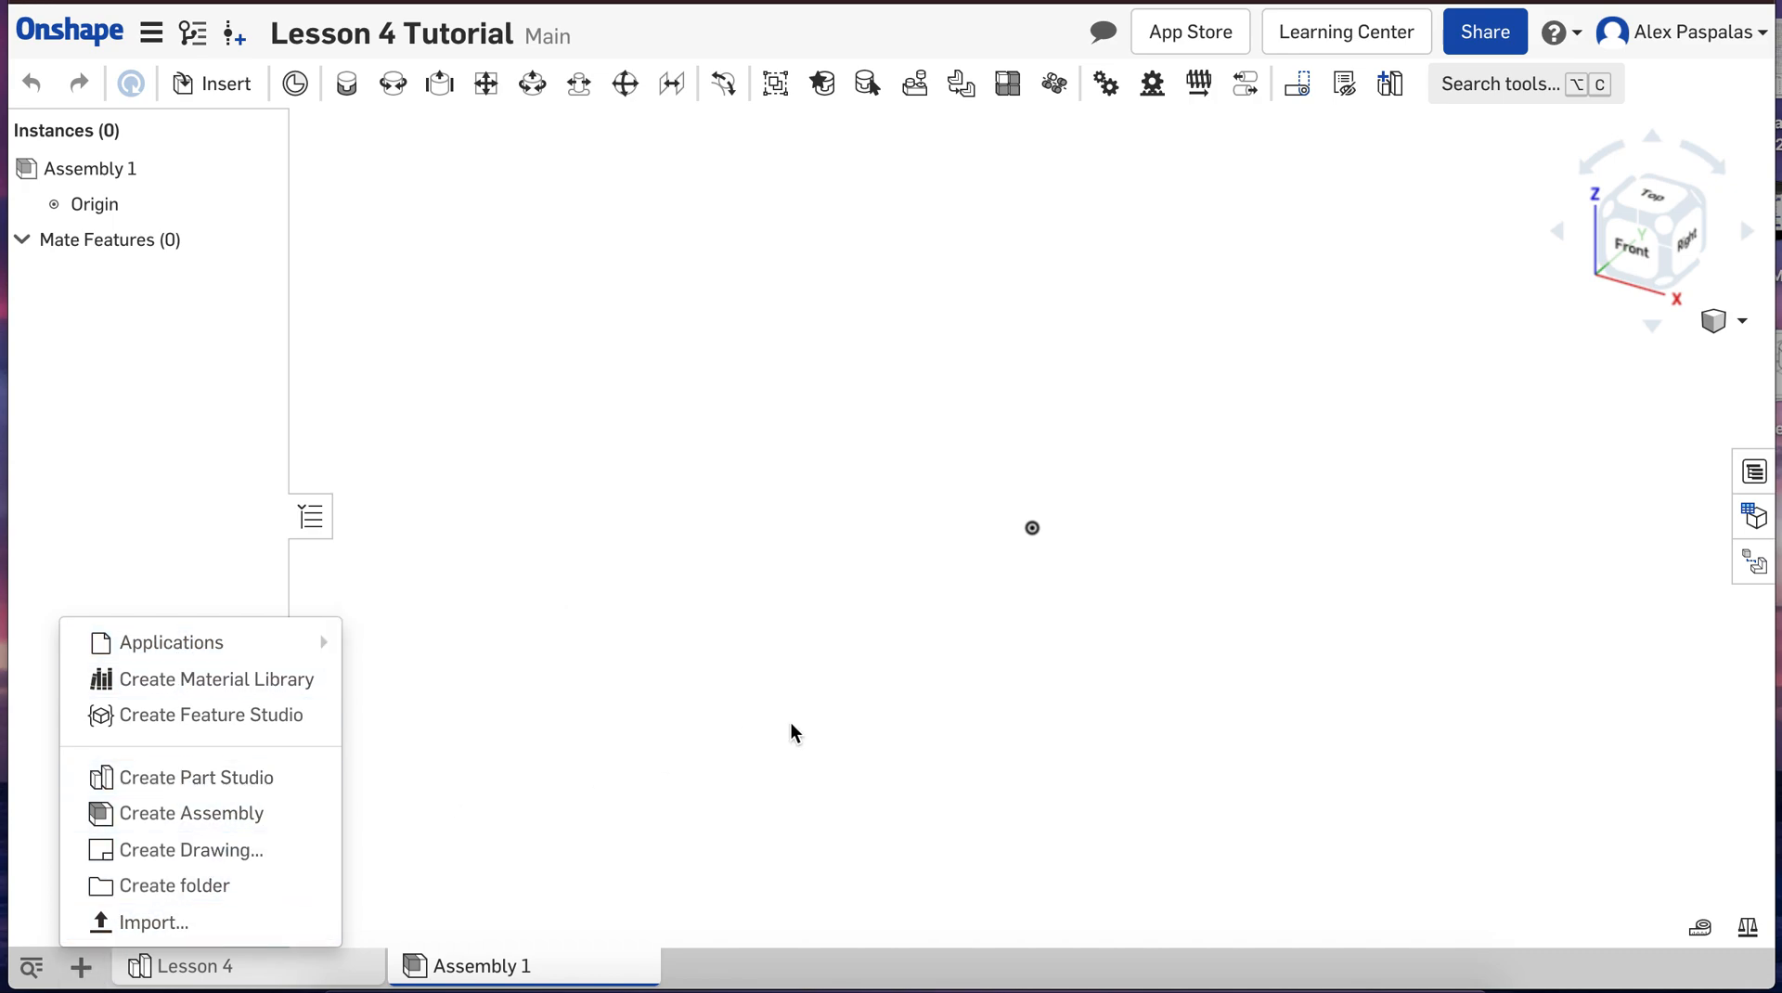
{"action": "left_click", "coordinate": [817, 721]}
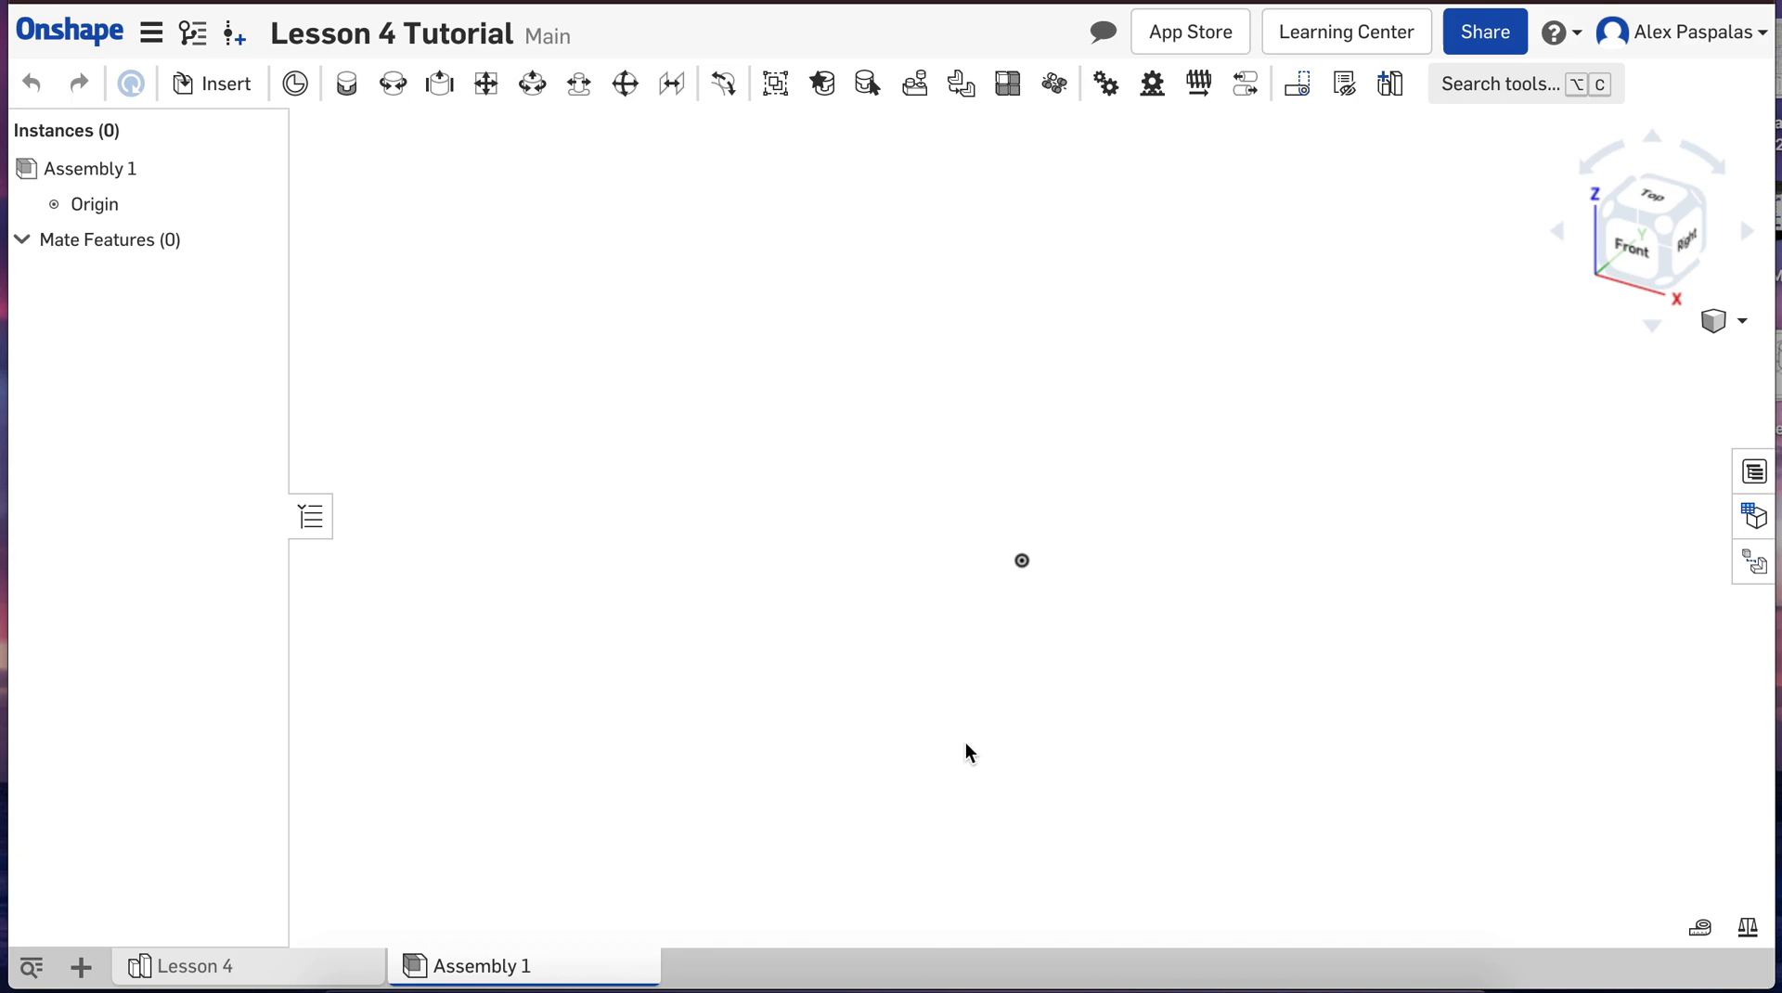
{"action": "mouse_move", "coordinate": [234, 979]}
{"action": "left_click", "coordinate": [80, 967]}
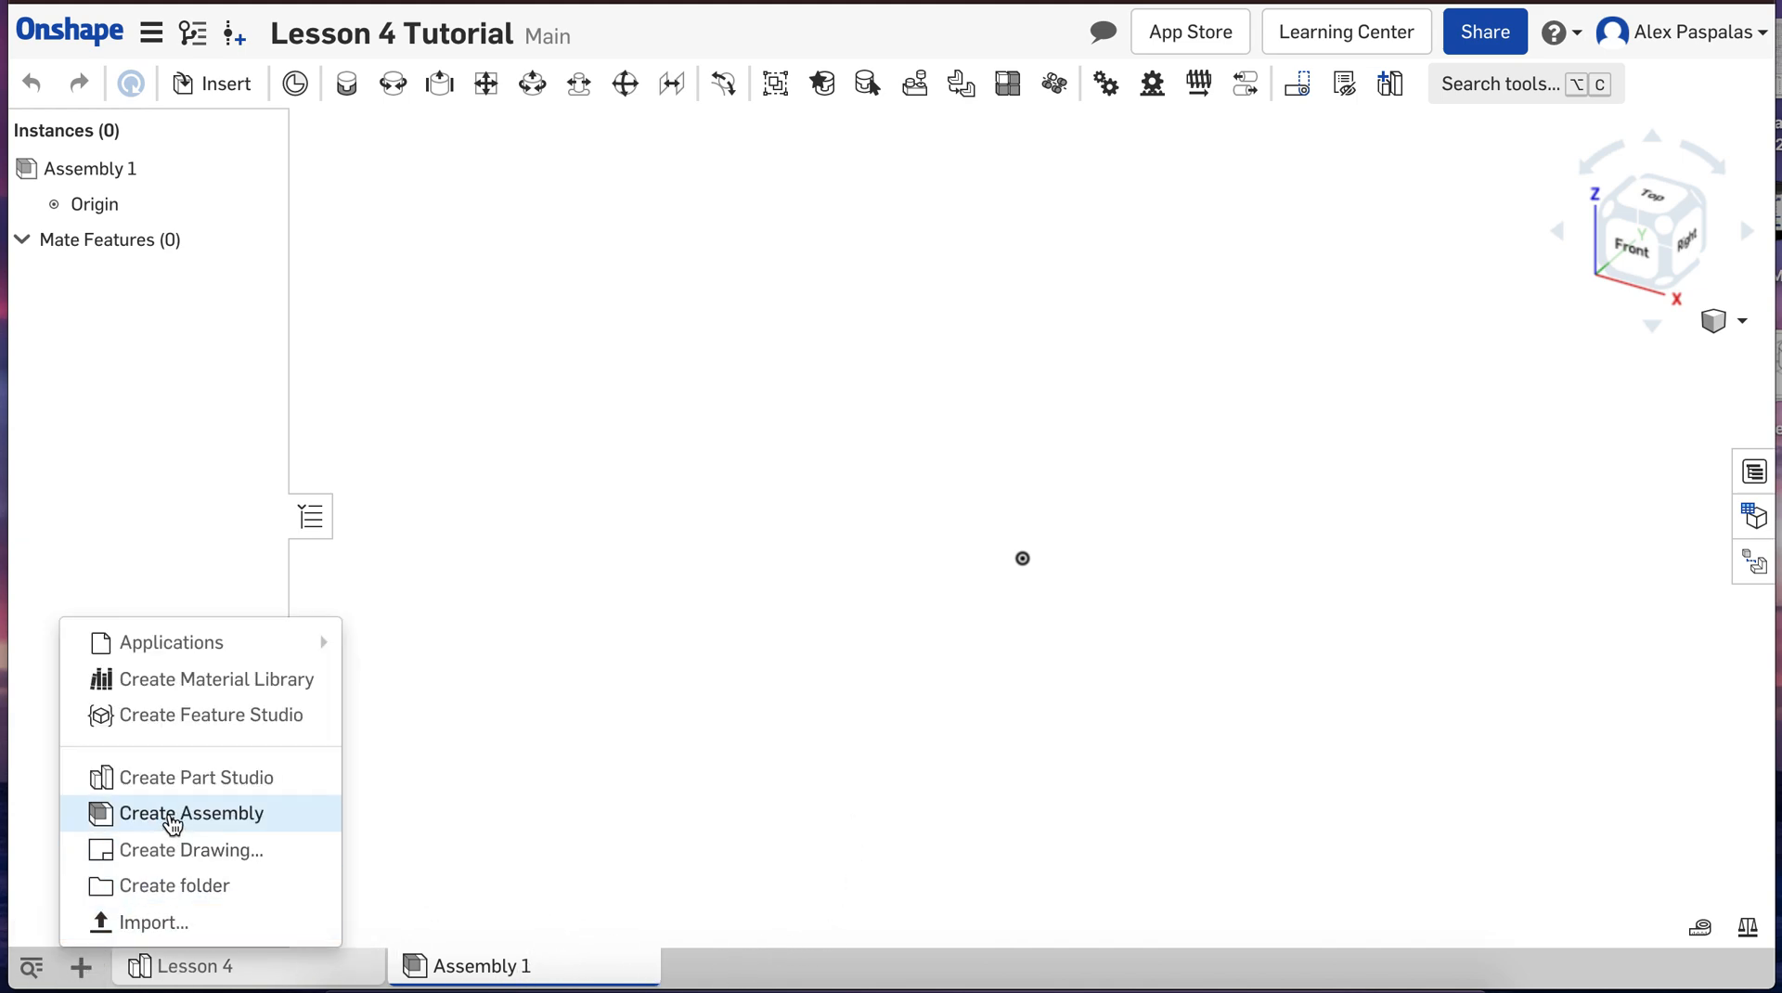
{"action": "left_click", "coordinate": [614, 885]}
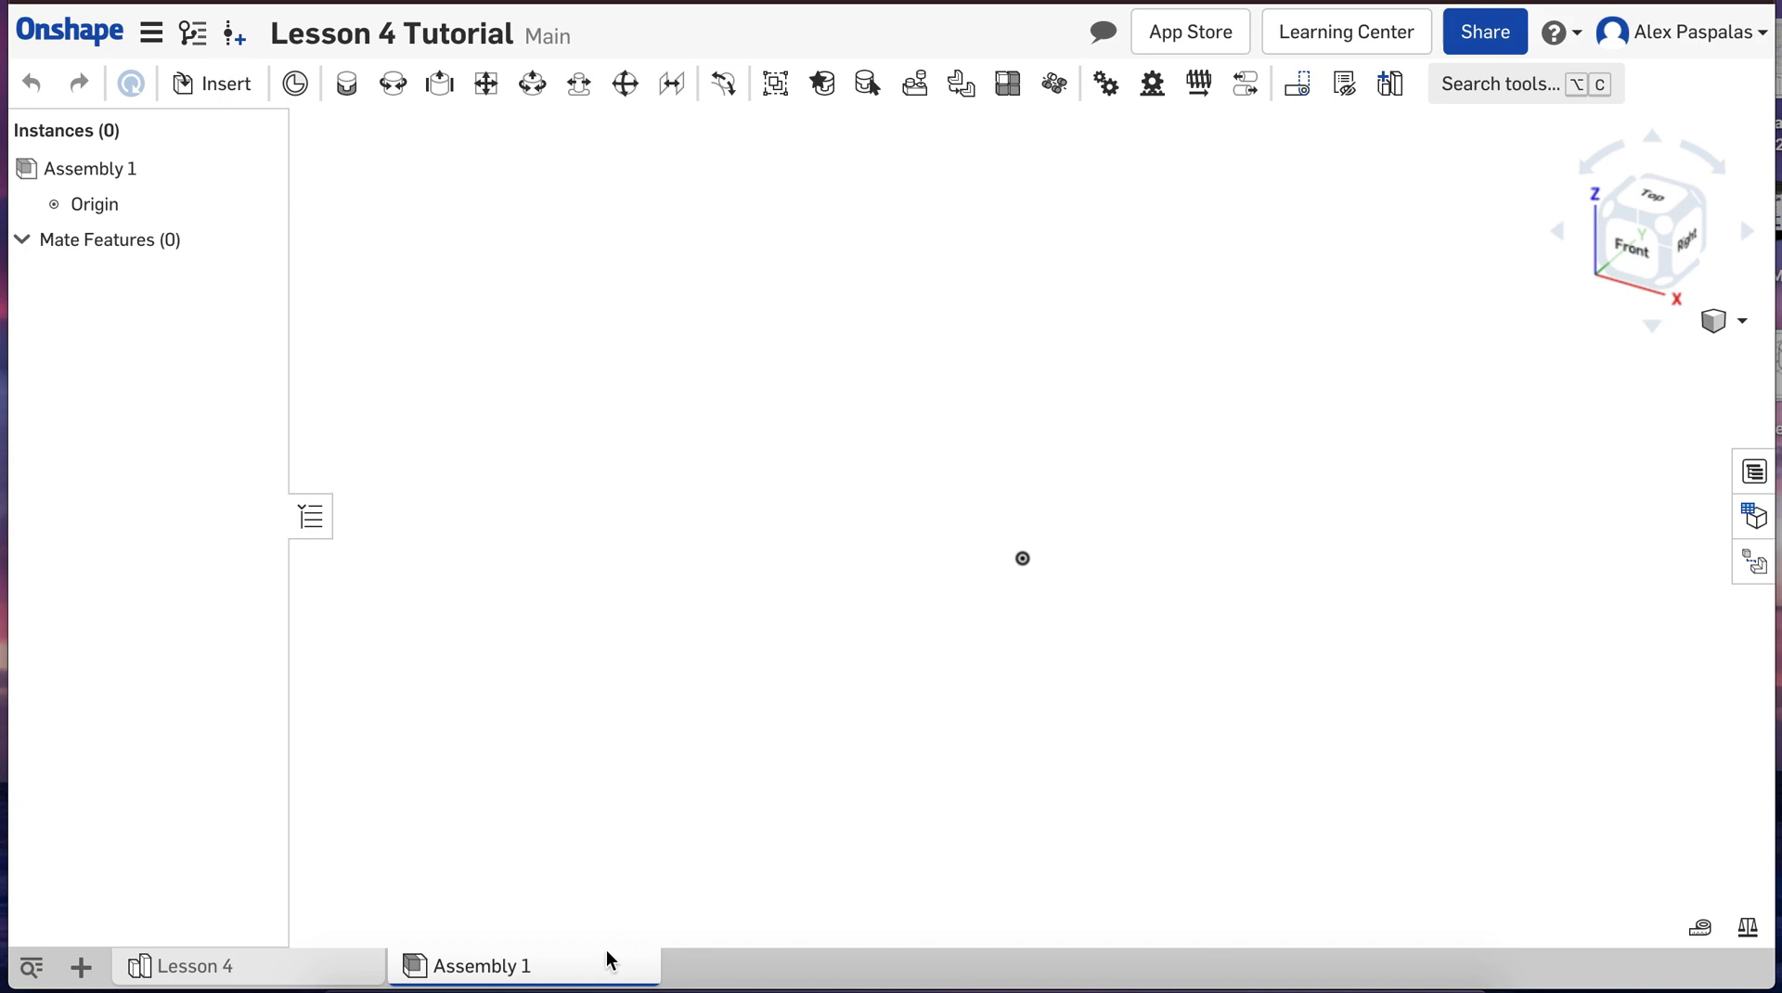
Step: Rename the Assembly 1 tab as "Lesson 4 Assembly"
{"action": "right_click", "coordinate": [537, 969]}
{"action": "left_click", "coordinate": [529, 726]}
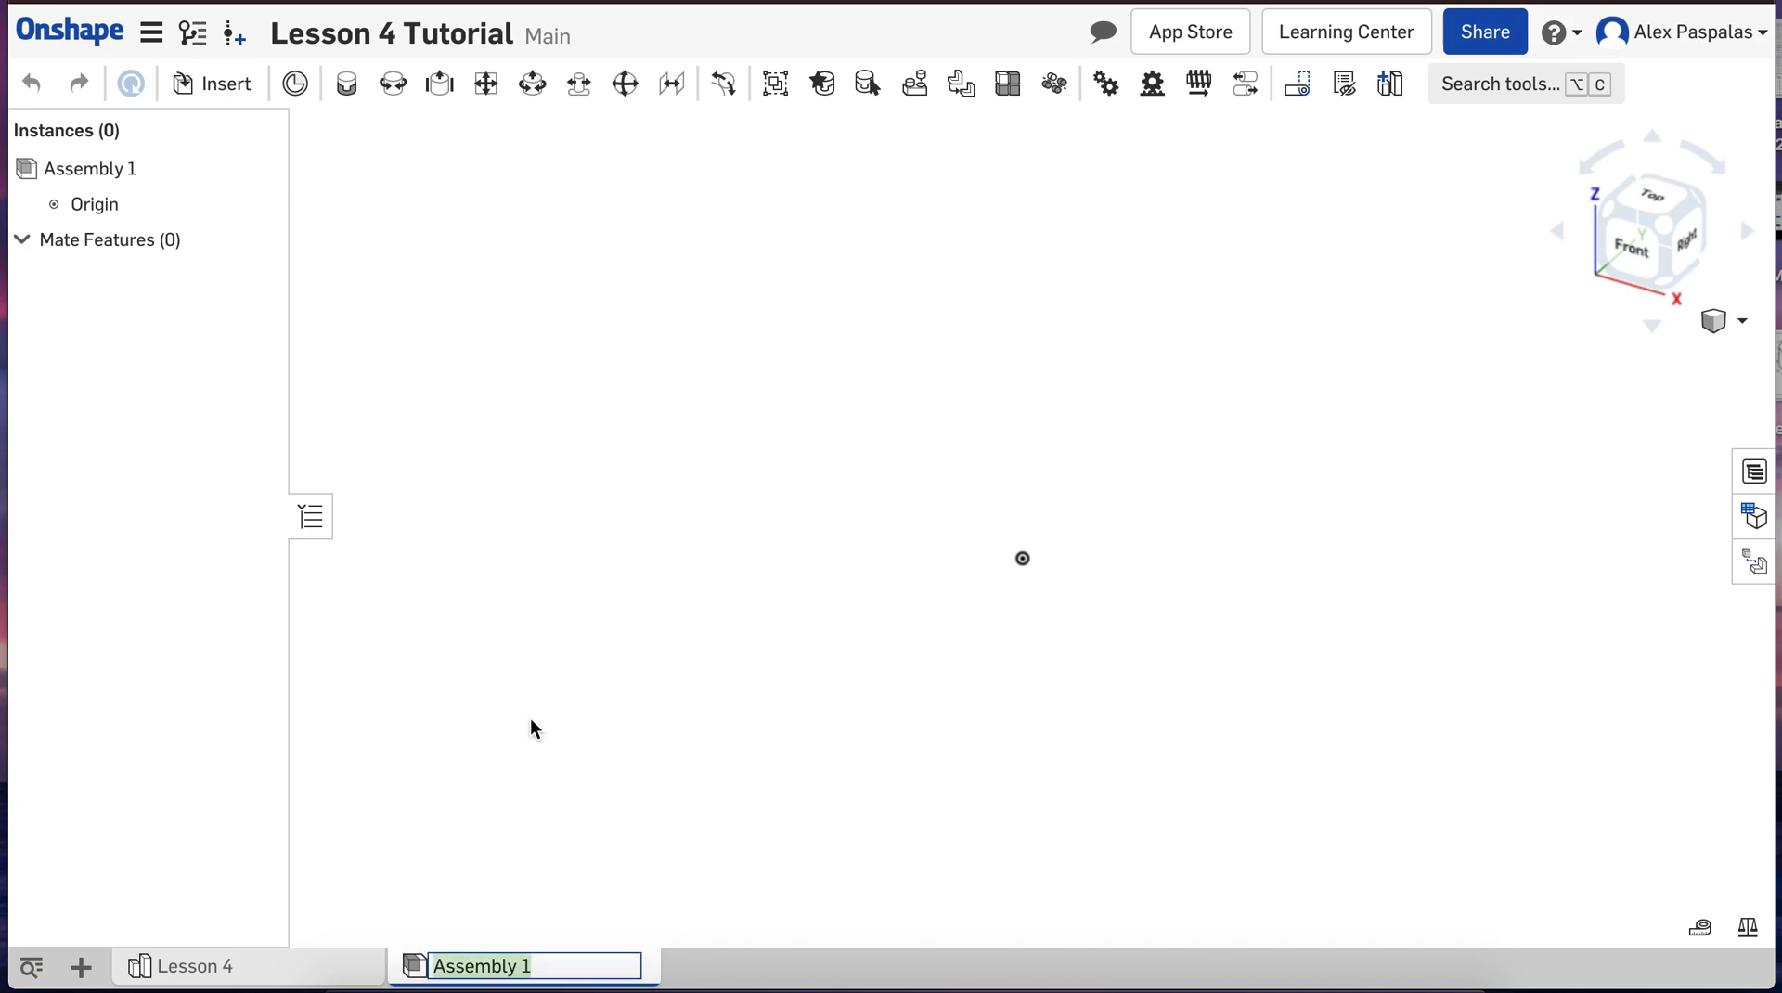
{"action": "type", "text": "Lesson 4 Assembly"}
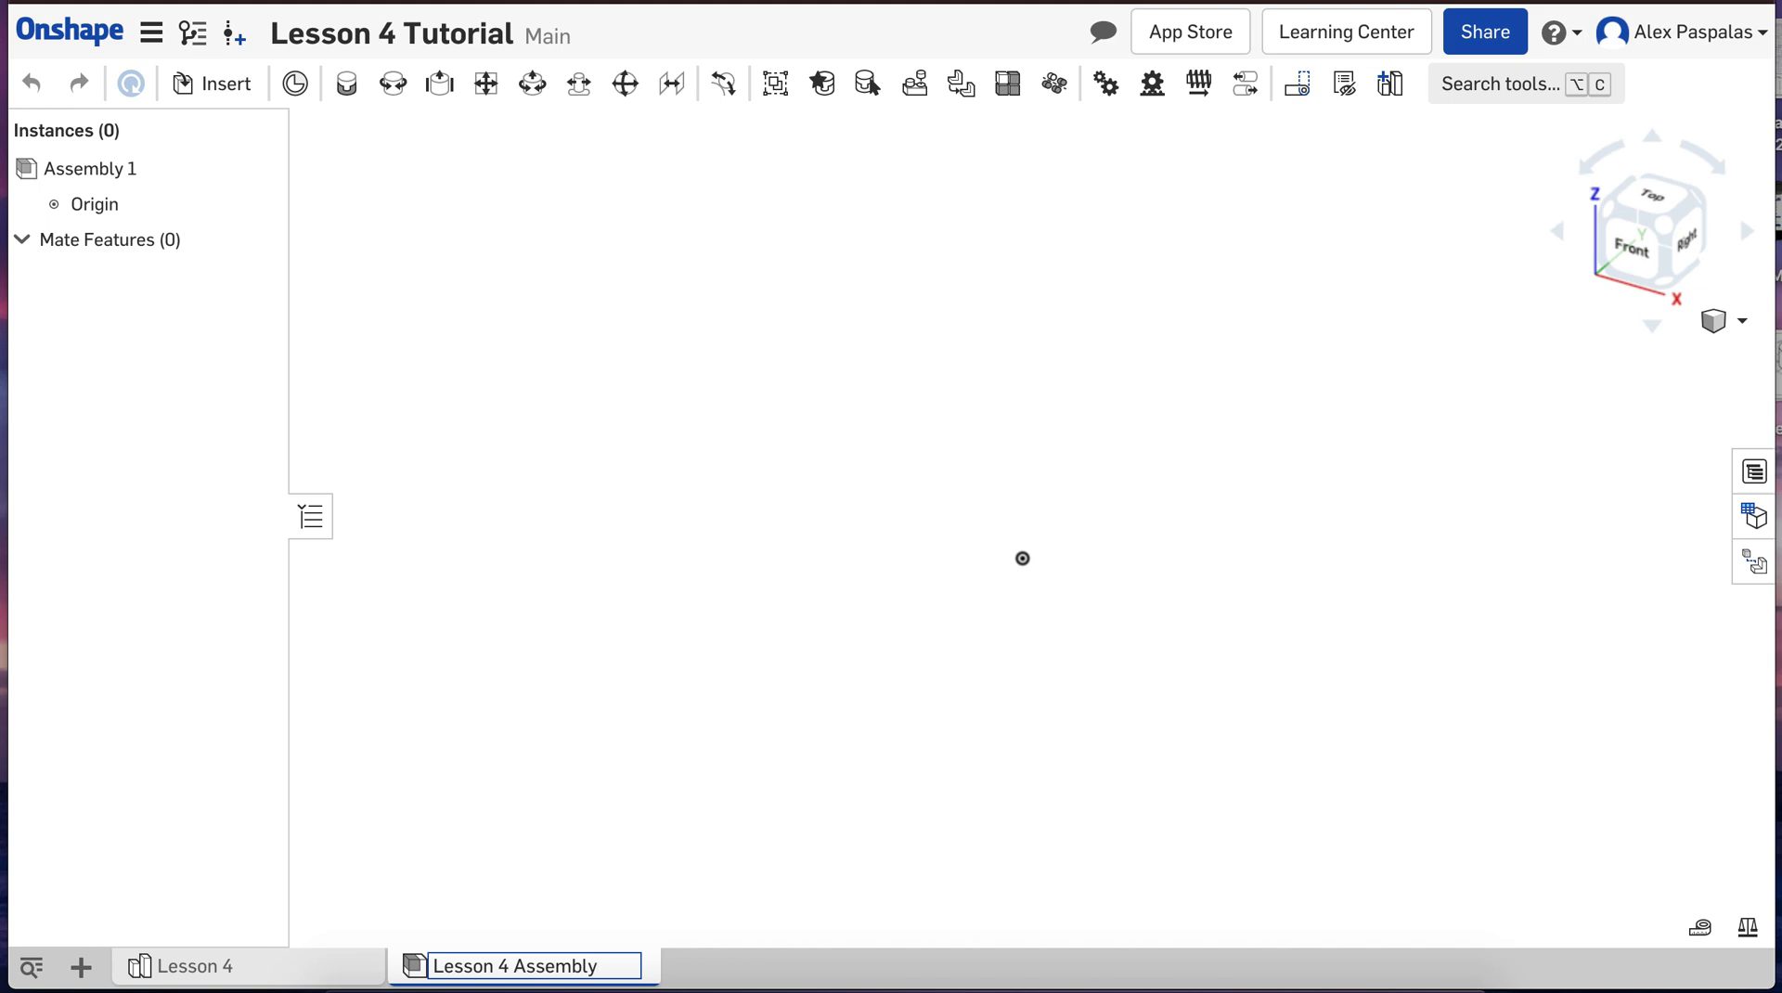
{"action": "left_click", "coordinate": [768, 829]}
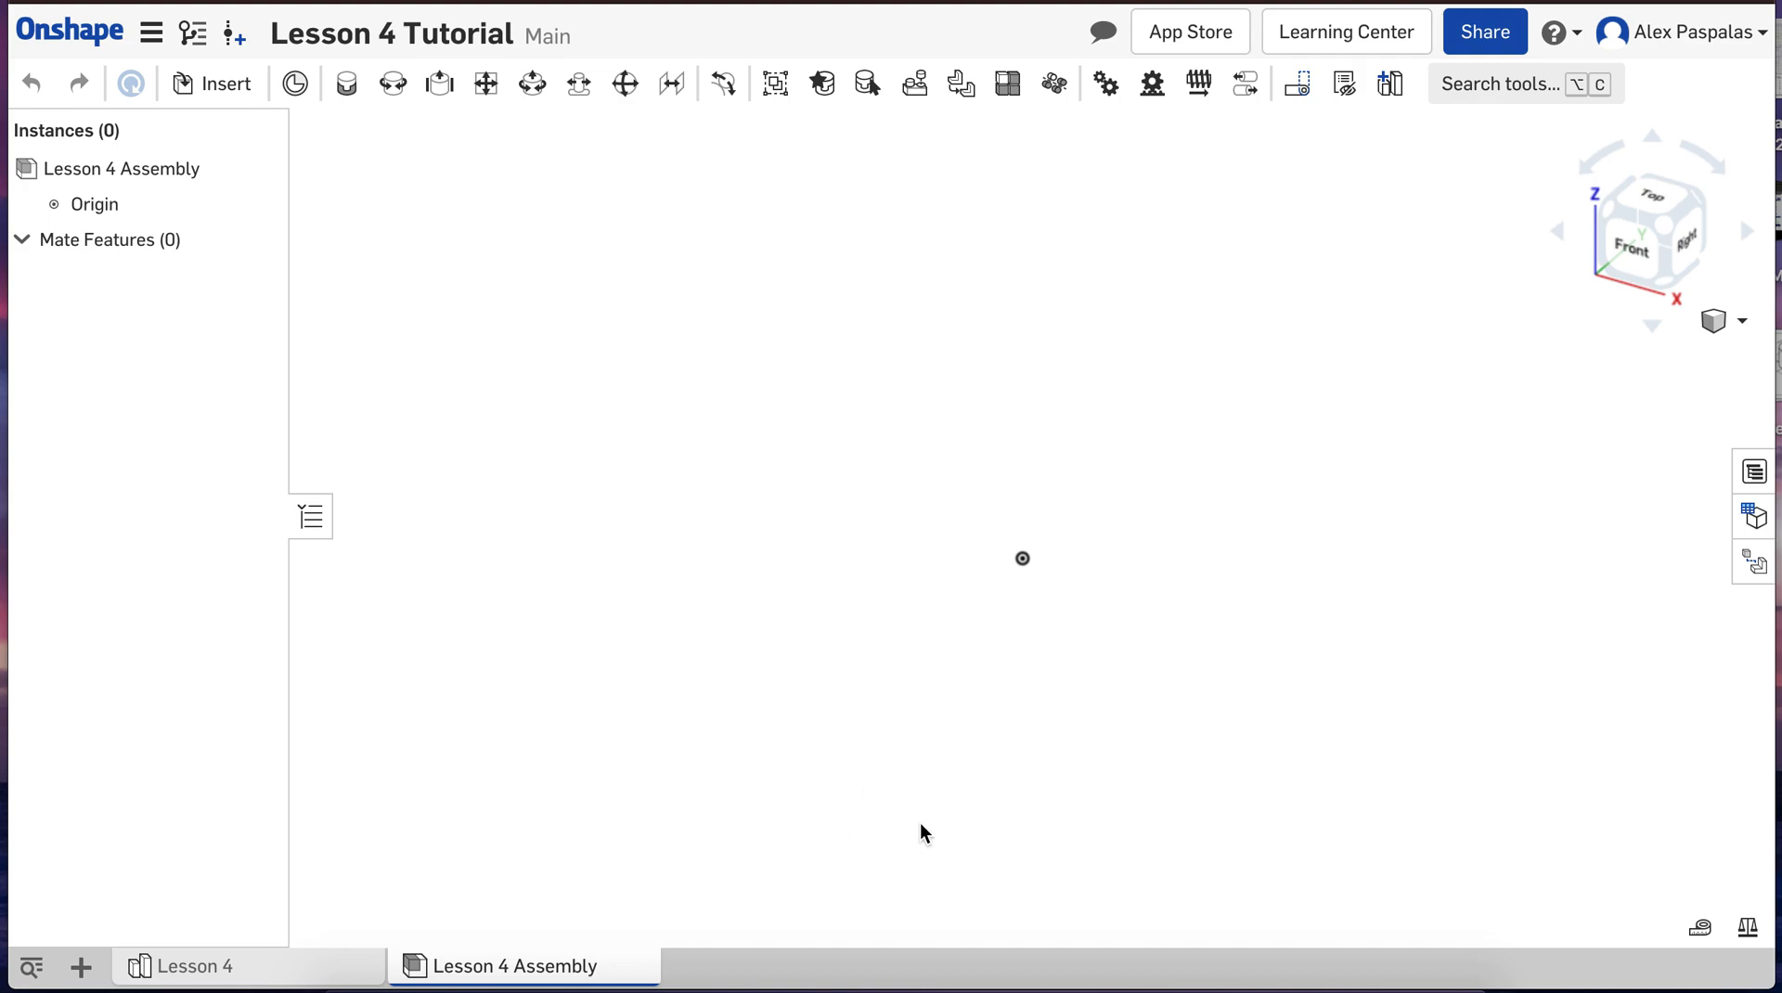
Step: Check which part studios of the current document are available to insert into the assembly
{"action": "scroll", "coordinate": [920, 822], "scroll_direction": "down", "scroll_amount": 3}
{"action": "scroll", "coordinate": [921, 822], "scroll_direction": "up", "scroll_amount": 3}
{"action": "scroll", "coordinate": [1147, 612], "scroll_direction": "down", "scroll_amount": 2}
{"action": "scroll", "coordinate": [1147, 612], "scroll_direction": "up", "scroll_amount": 4}
{"action": "scroll", "coordinate": [1141, 615], "scroll_direction": "down", "scroll_amount": 2}
{"action": "left_click", "coordinate": [190, 86]}
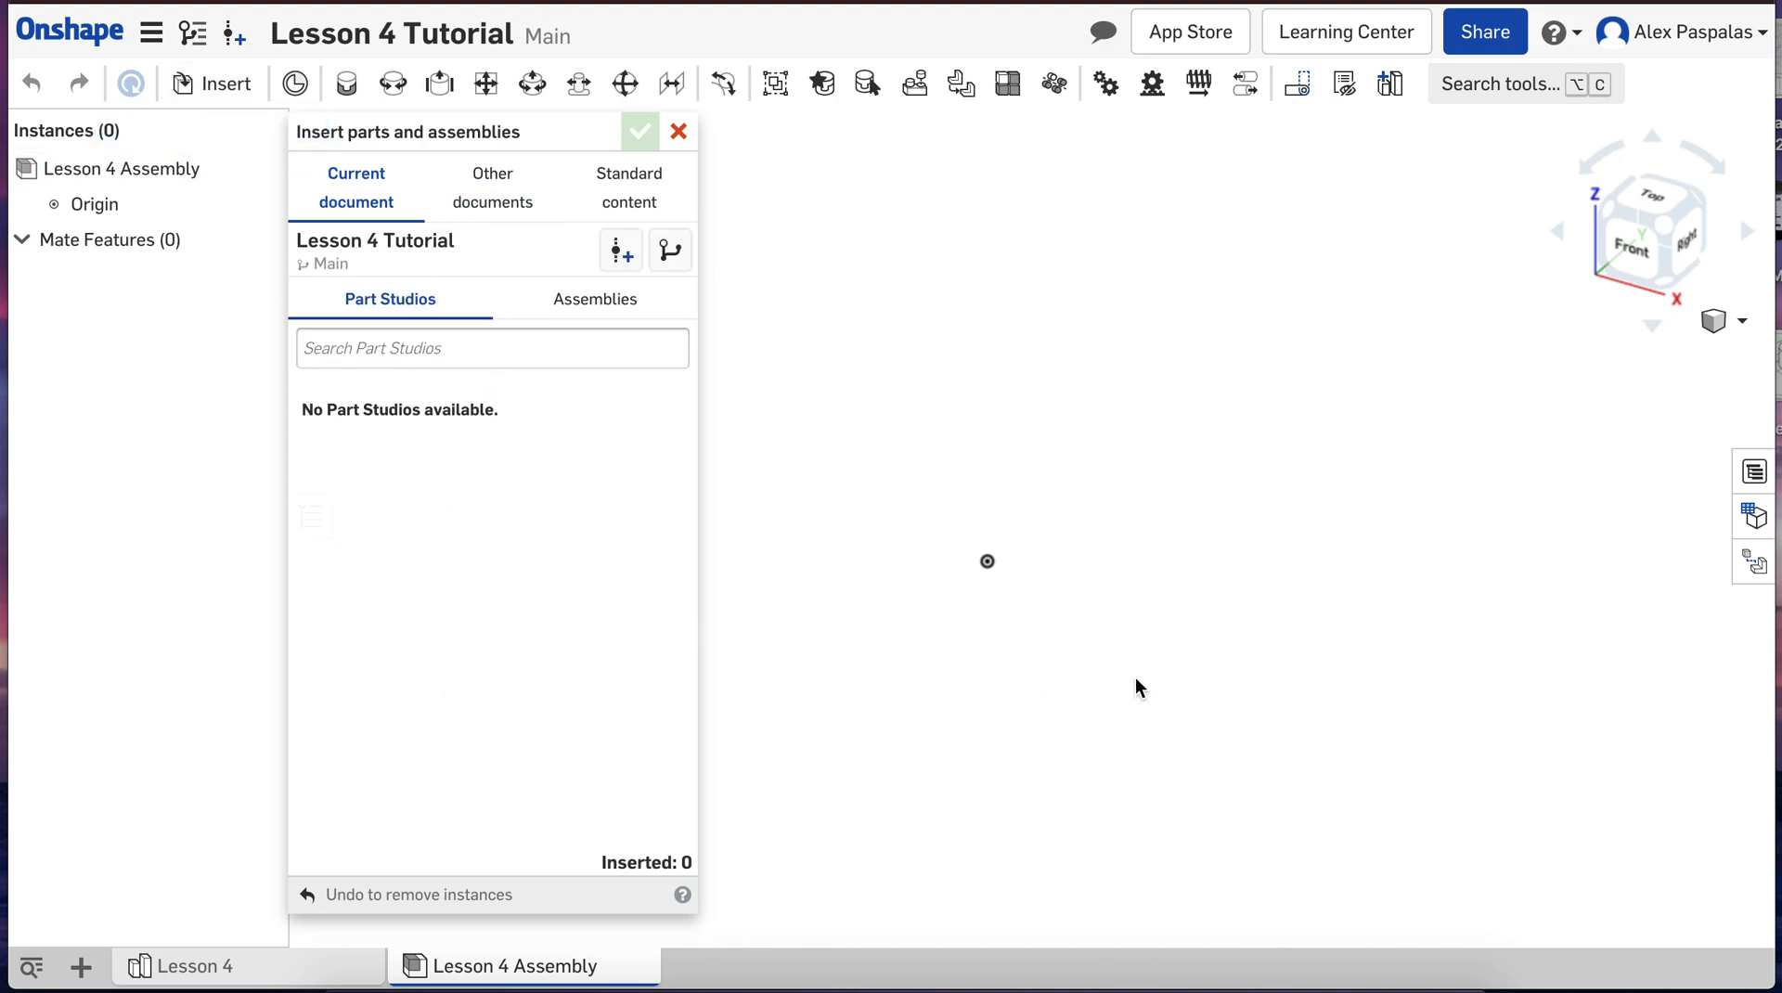
{"action": "left_click", "coordinate": [678, 139]}
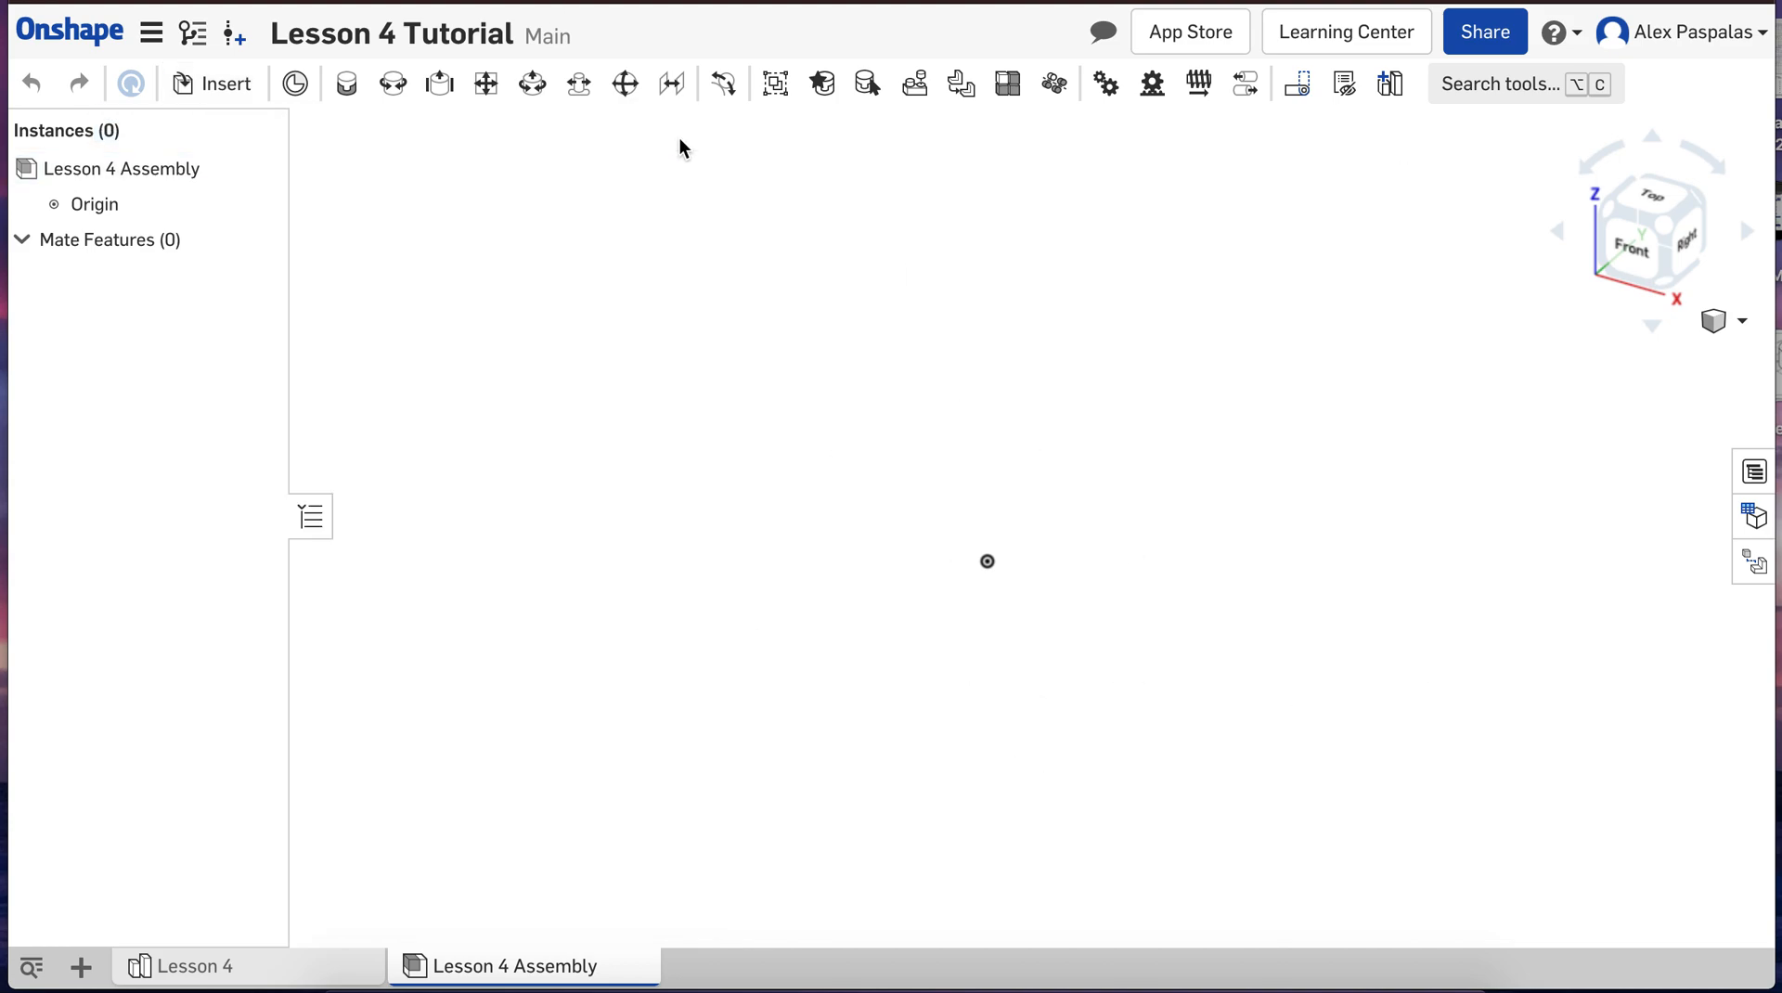
Step: Return to the Lesson 4 part studio and start a sketch on the Top plane, viewed normal to it
{"action": "left_click", "coordinate": [256, 970]}
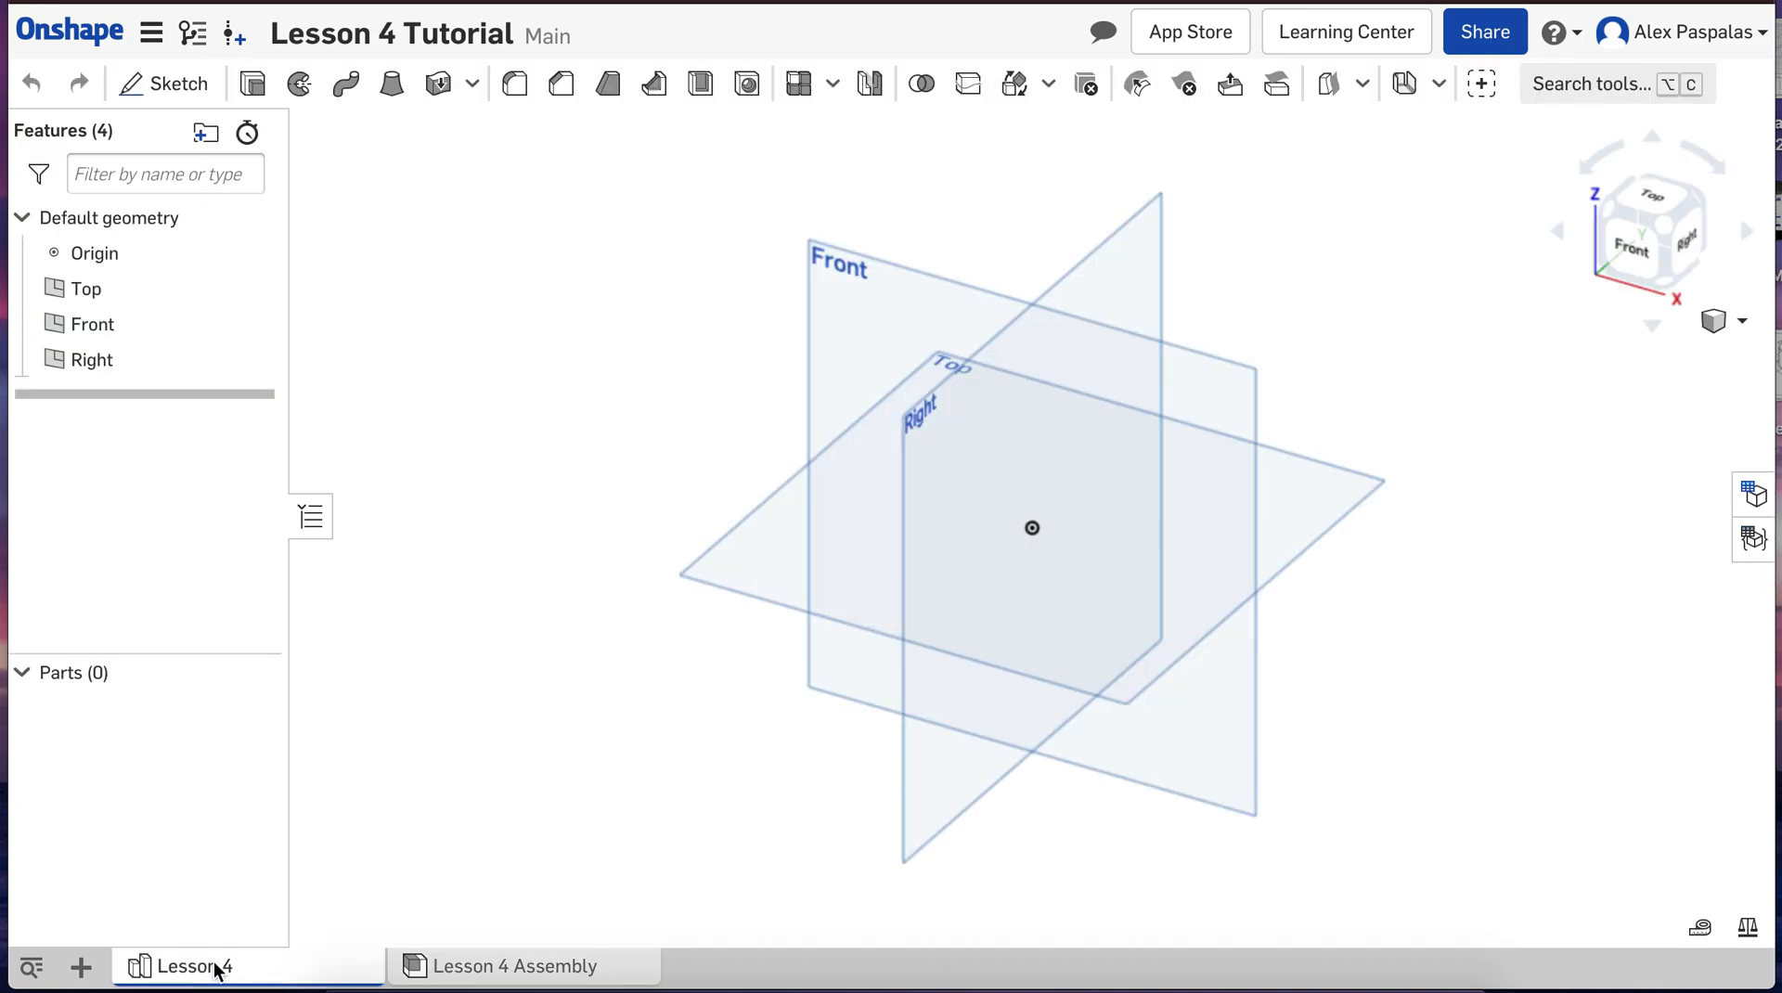
{"action": "mouse_move", "coordinate": [216, 970]}
{"action": "scroll", "coordinate": [677, 648], "scroll_direction": "down", "scroll_amount": 2}
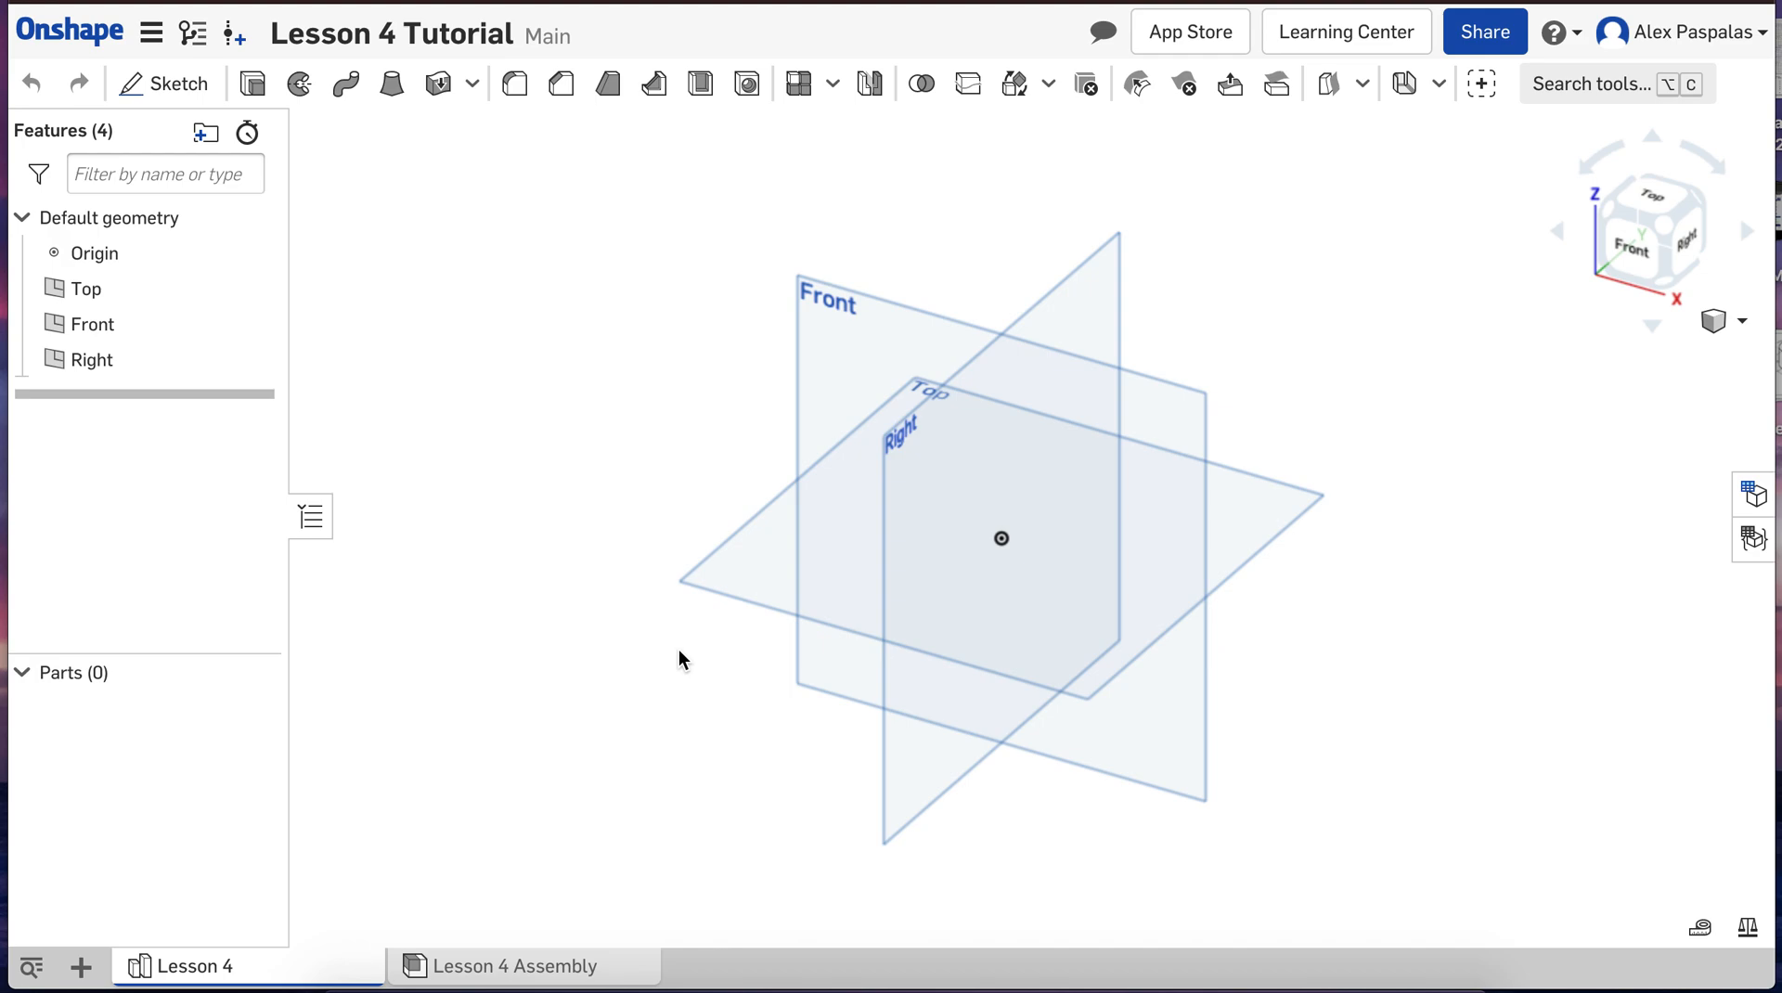
{"action": "left_click", "coordinate": [156, 100]}
{"action": "left_click", "coordinate": [764, 583]}
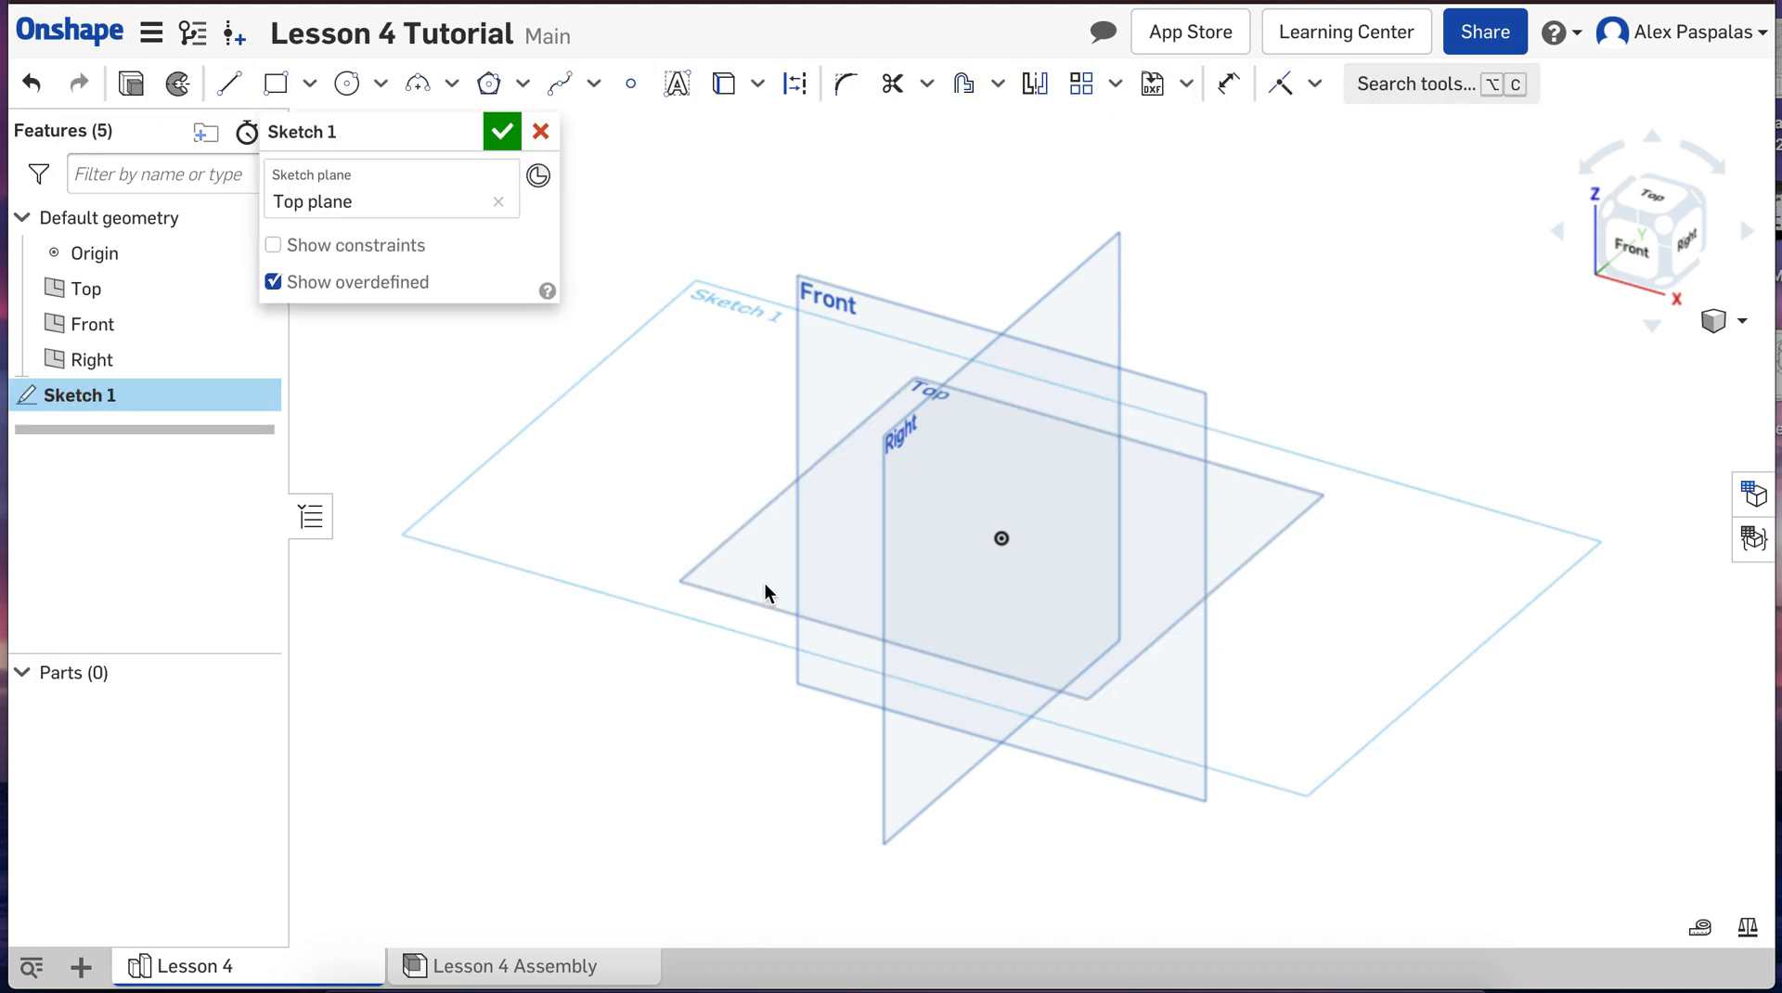
{"action": "key", "text": "n"}
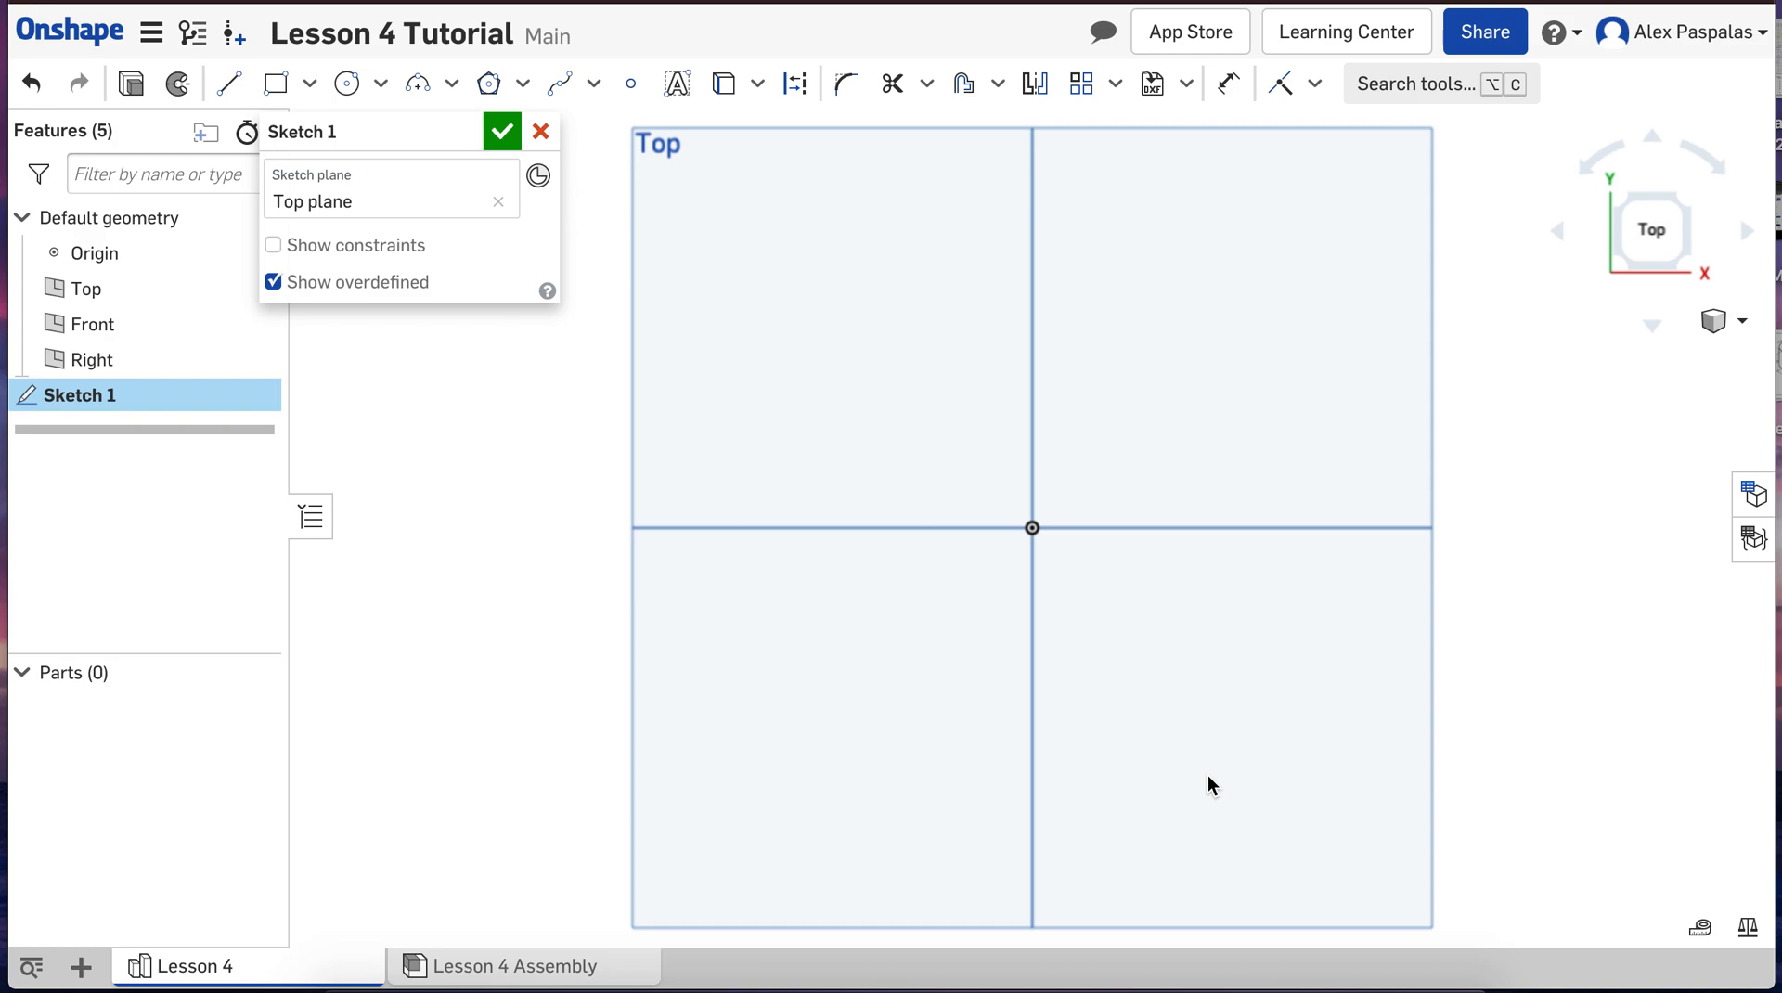
Step: Draw a center point rectangle on the origin, 100 mm wide and 100 mm high
{"action": "left_click", "coordinate": [310, 83]}
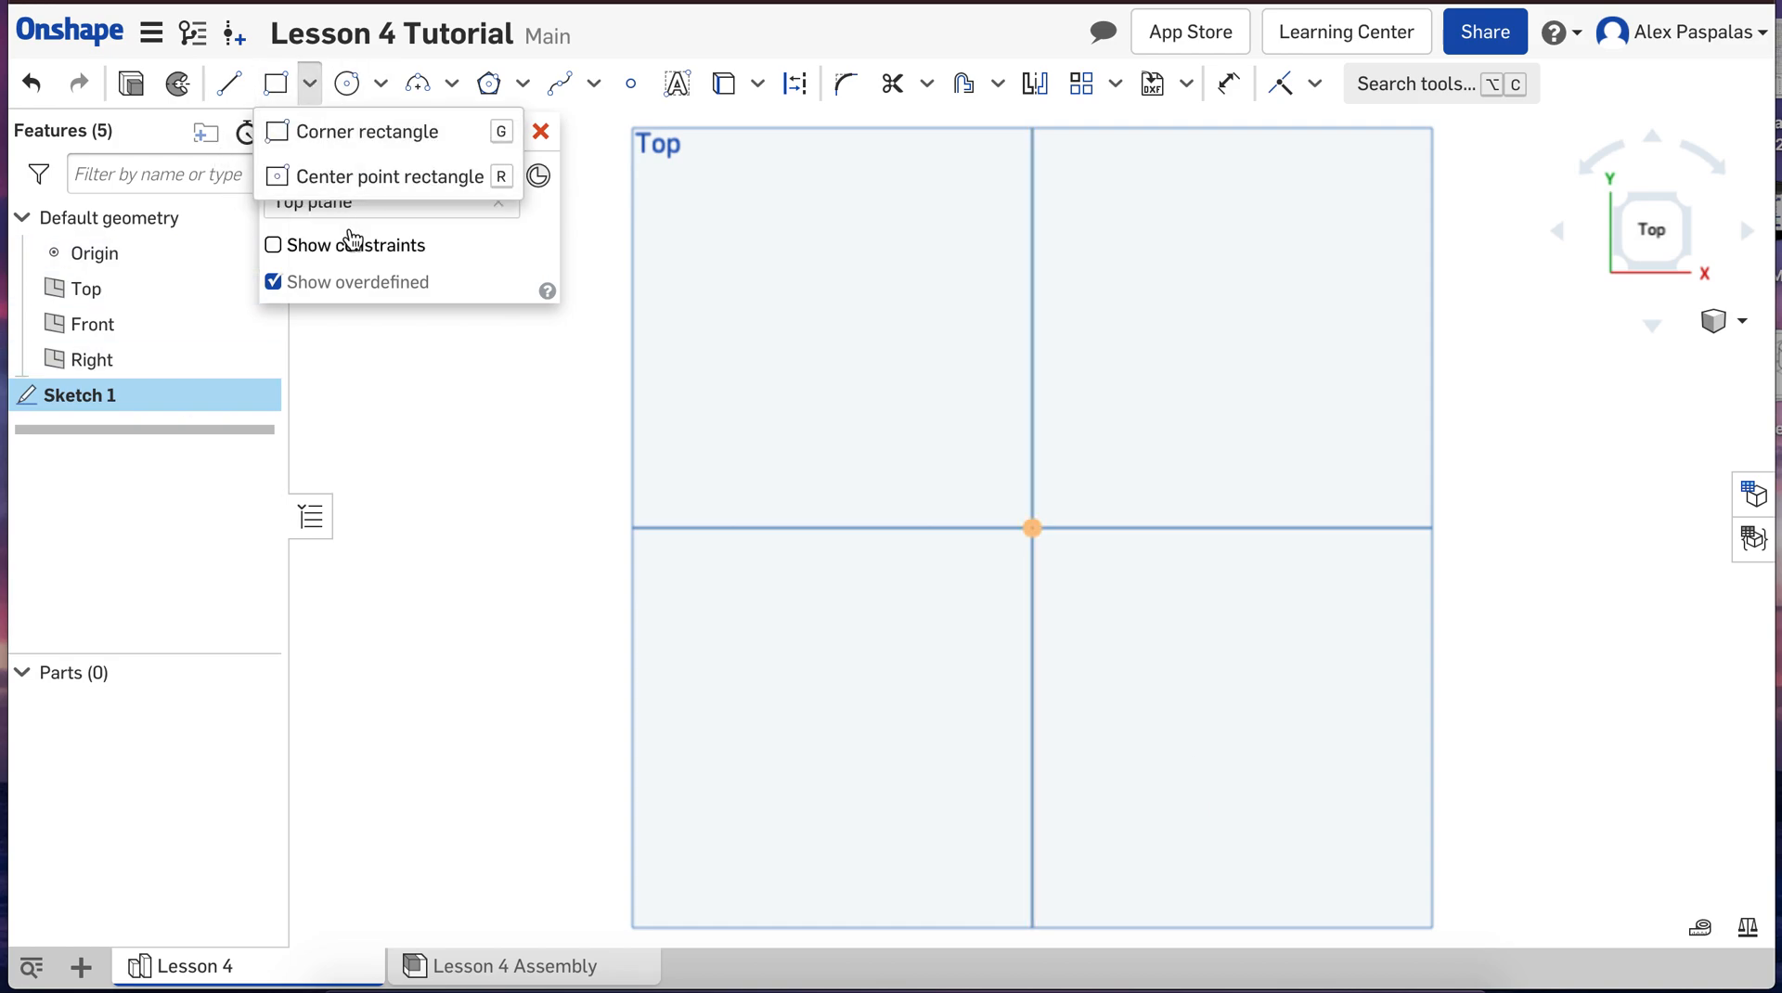
{"action": "left_click", "coordinate": [365, 177]}
{"action": "left_click", "coordinate": [1032, 525]}
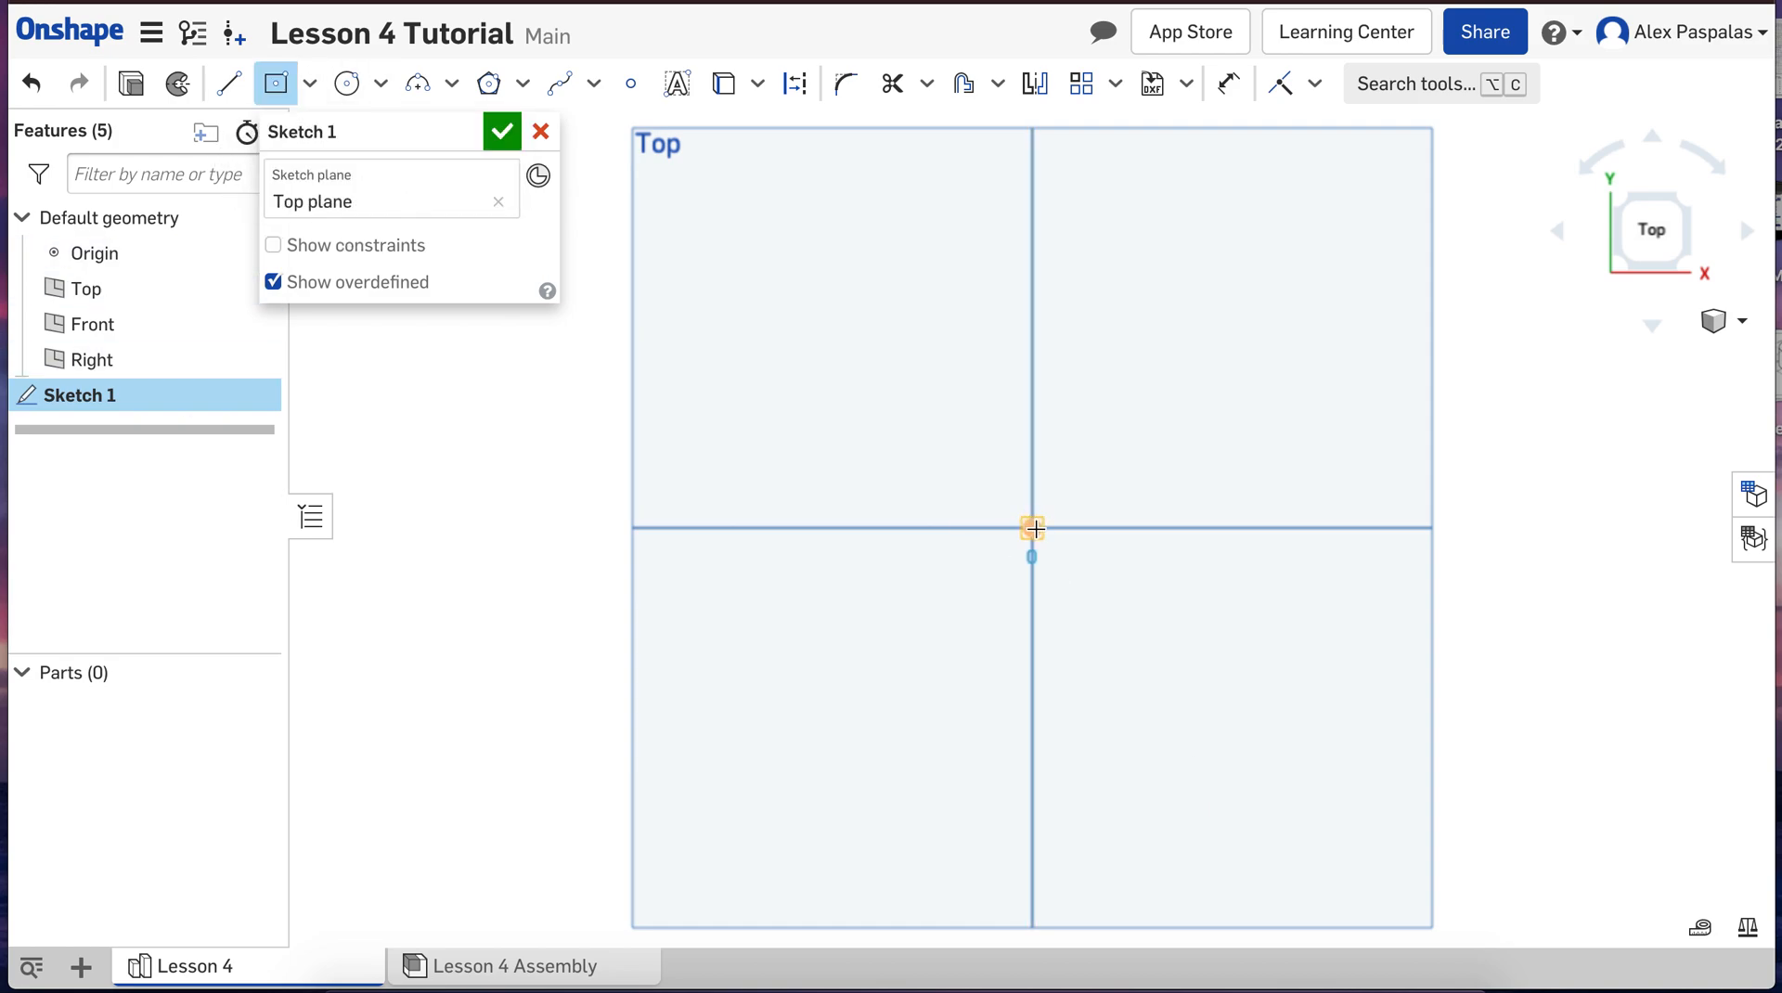
{"action": "left_click", "coordinate": [1315, 277]}
{"action": "type", "text": "100"}
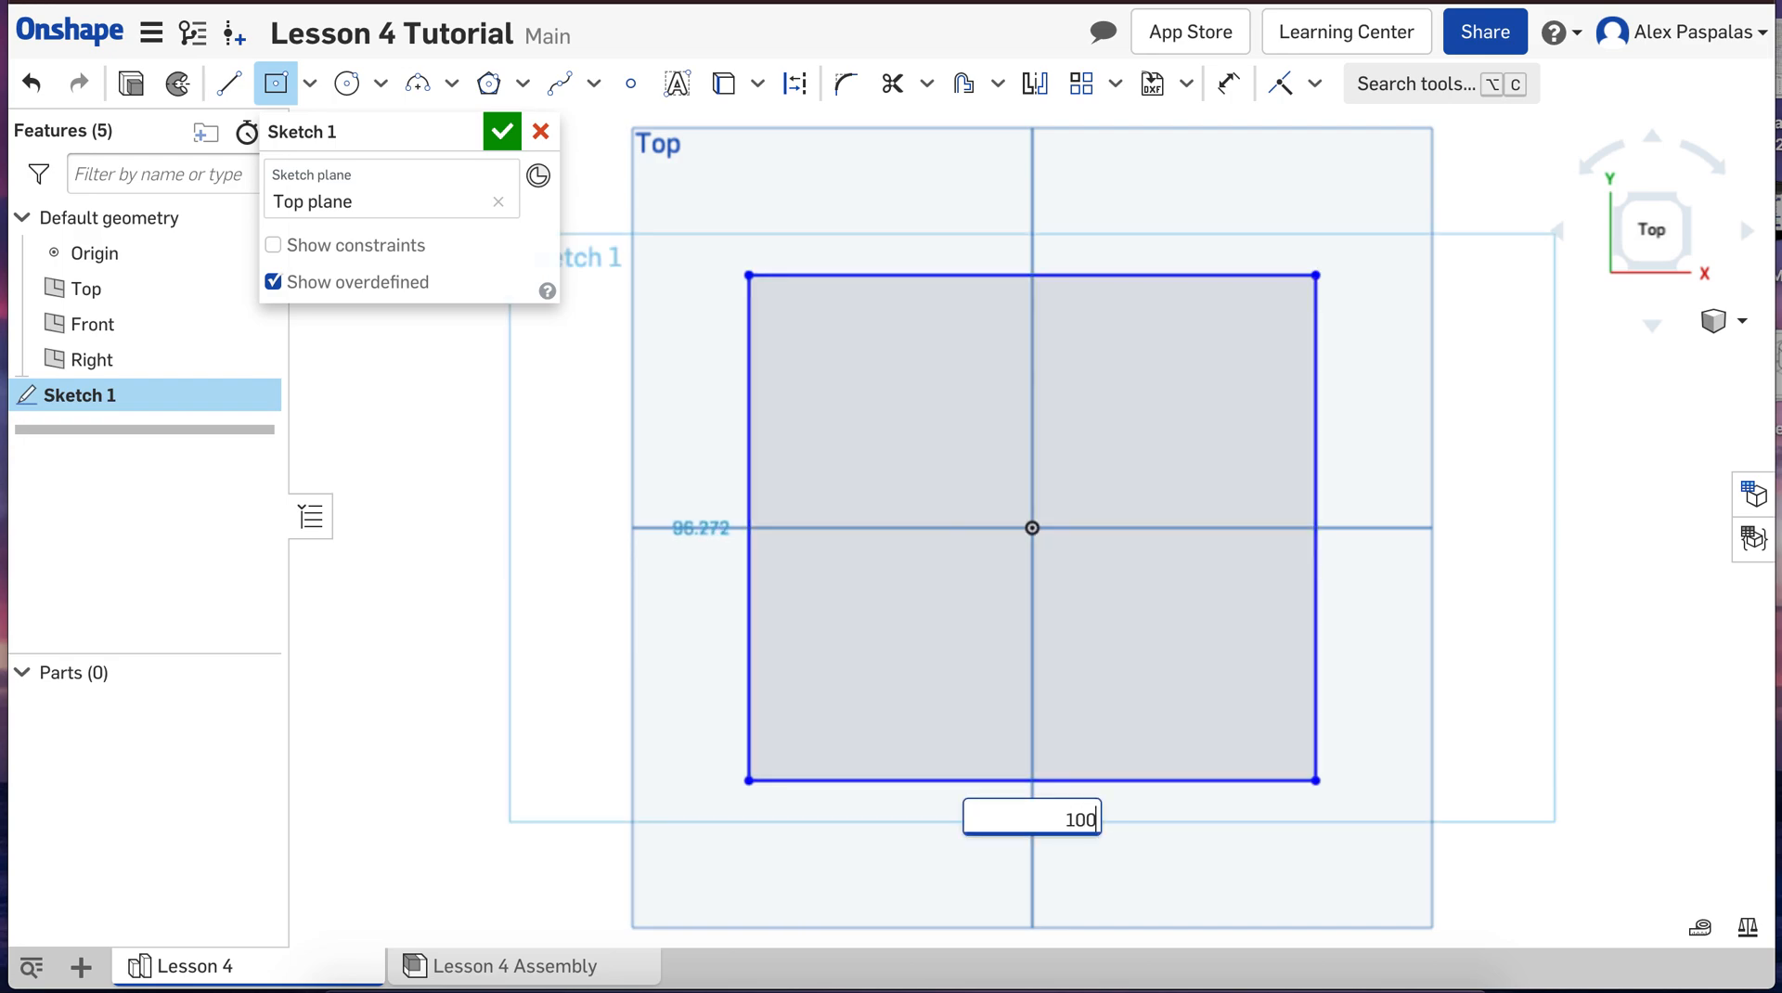
{"action": "key", "text": "Tab"}
{"action": "type", "text": "100"}
{"action": "key", "text": "Return"}
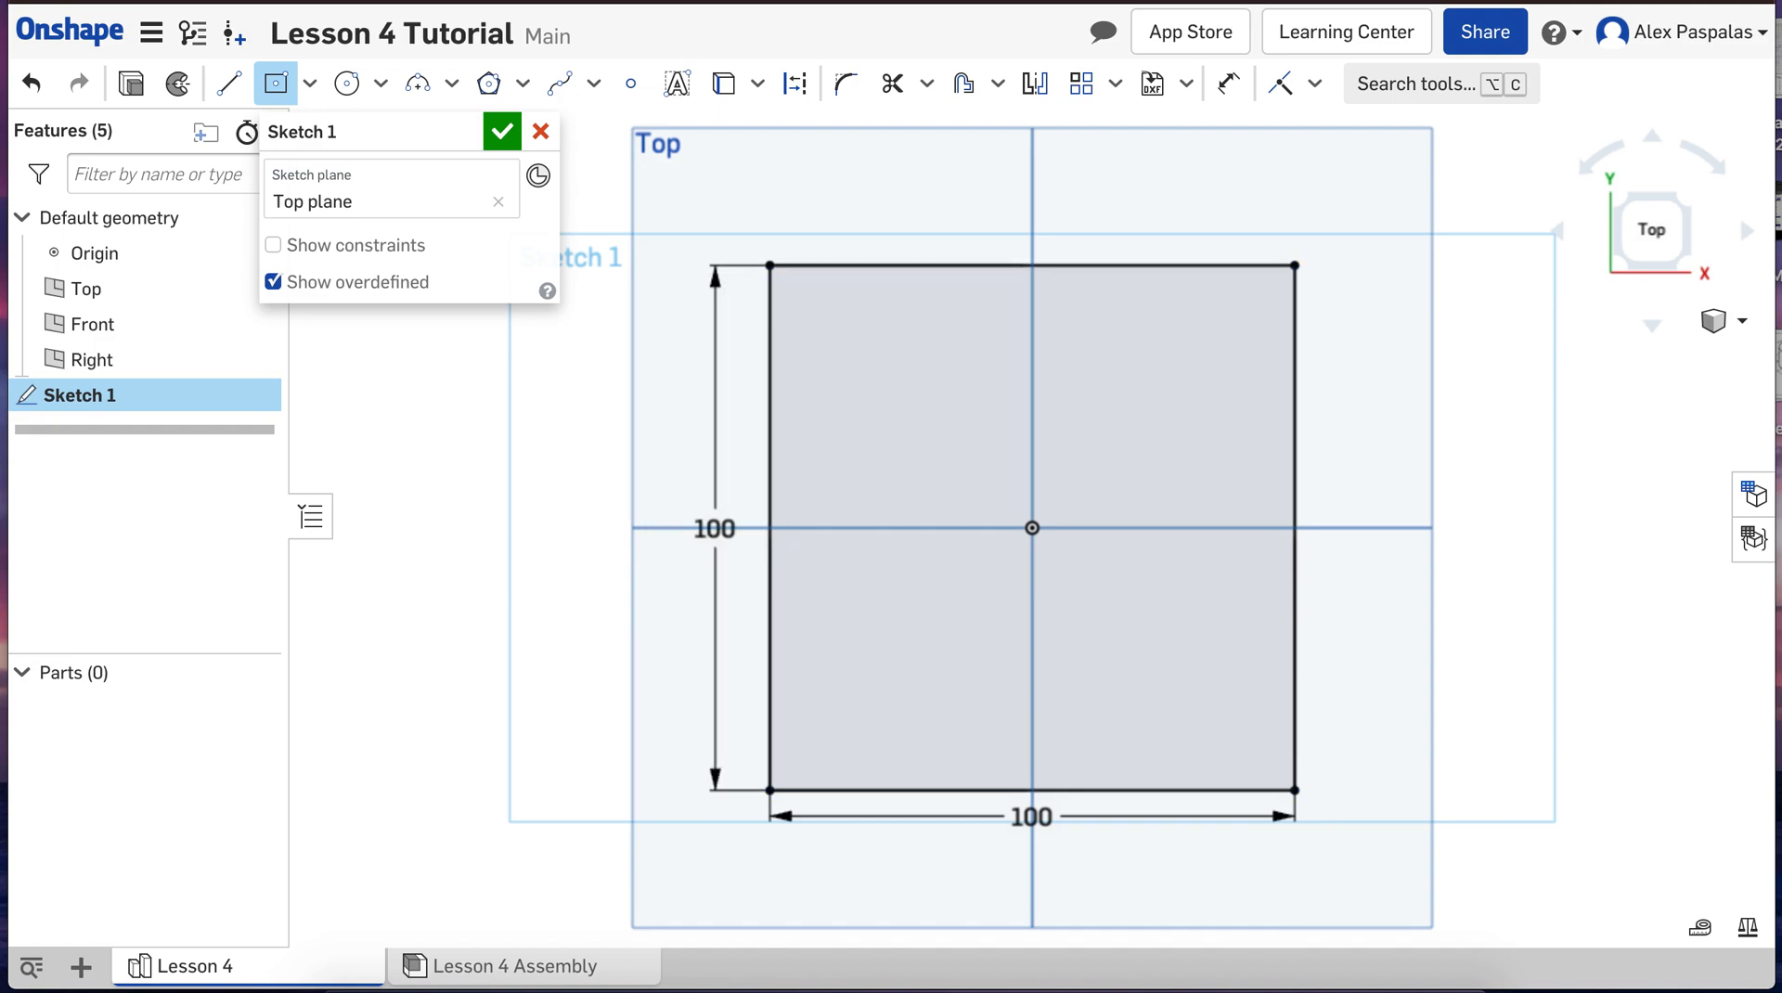
Step: Extrude the square sketch as a new solid with a blind depth of 100 mm
{"action": "left_click", "coordinate": [1712, 322]}
{"action": "left_click", "coordinate": [1666, 355]}
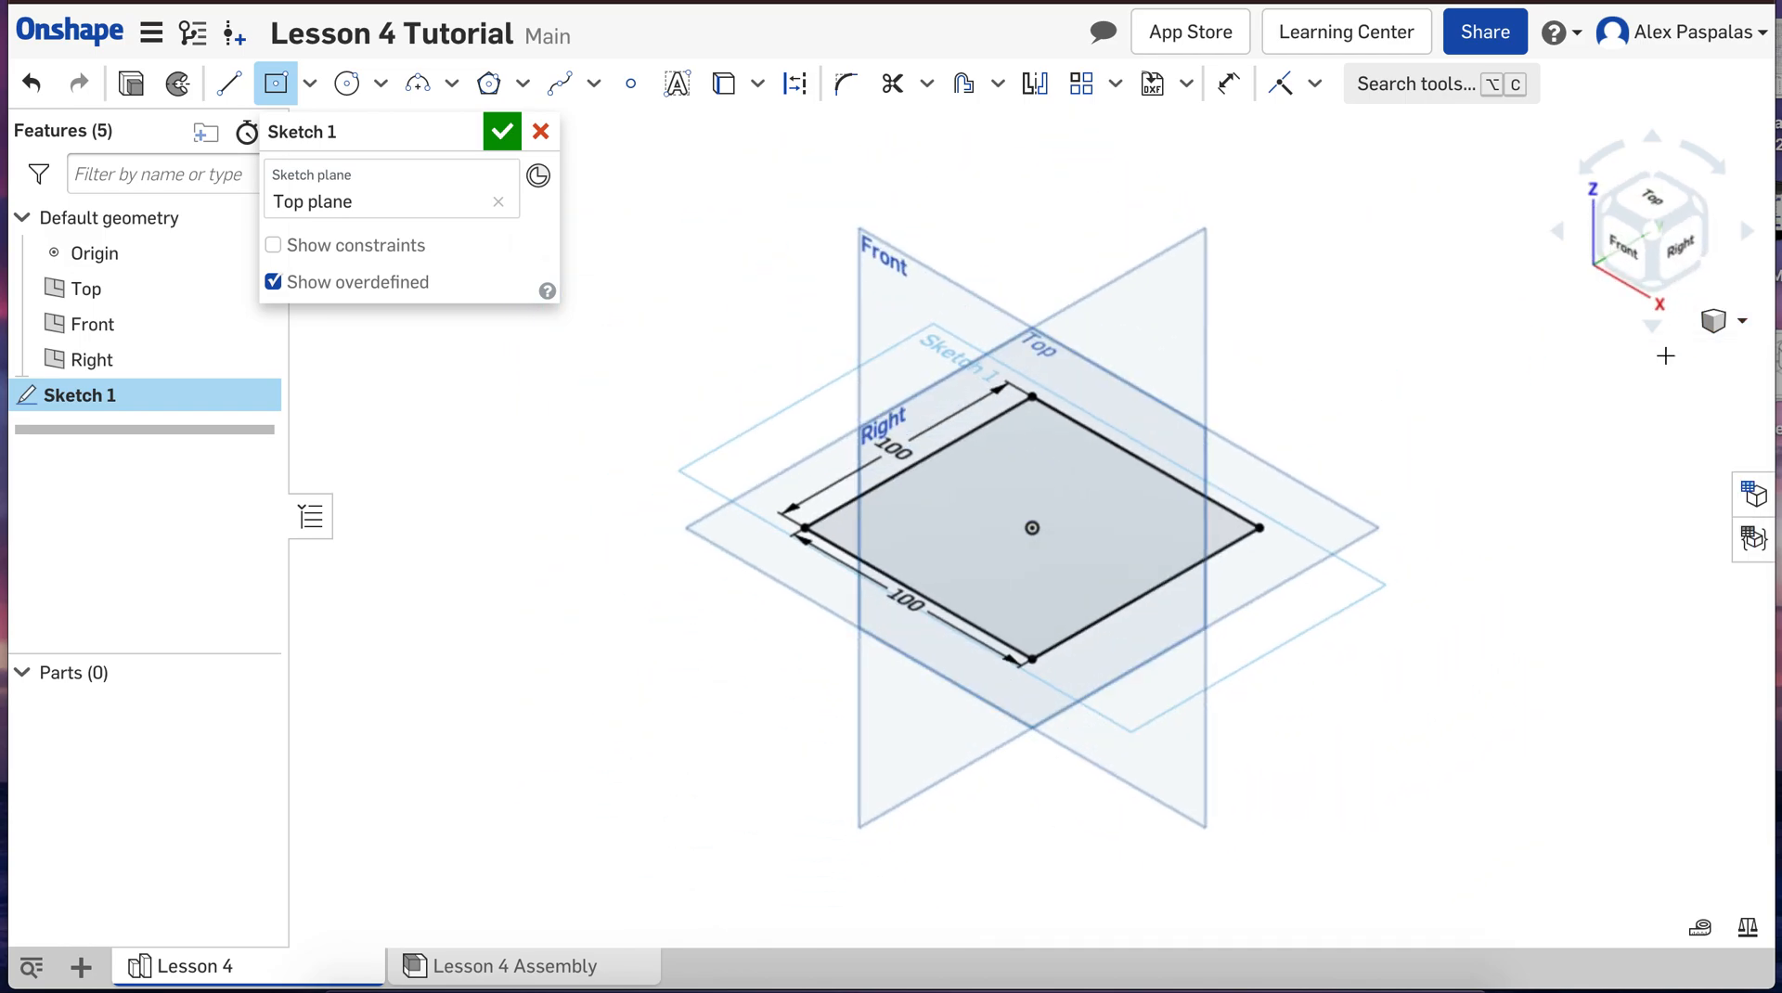
{"action": "left_click", "coordinate": [130, 85]}
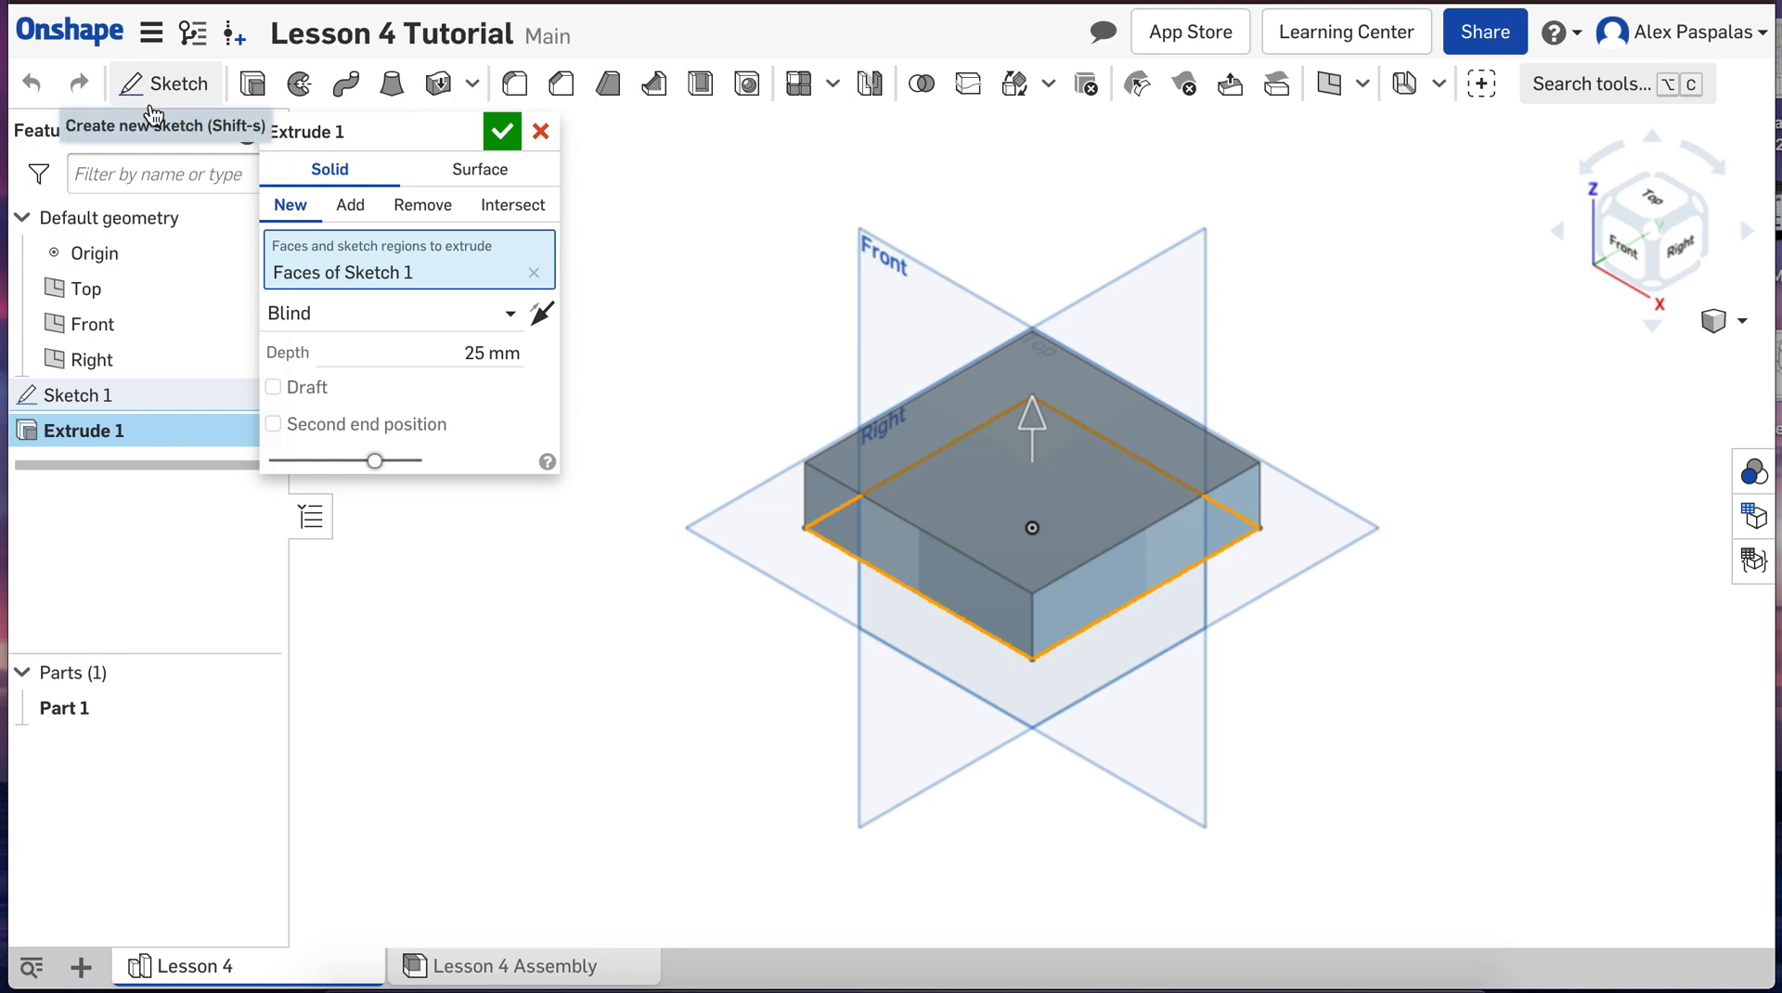
{"action": "left_click", "coordinate": [475, 353]}
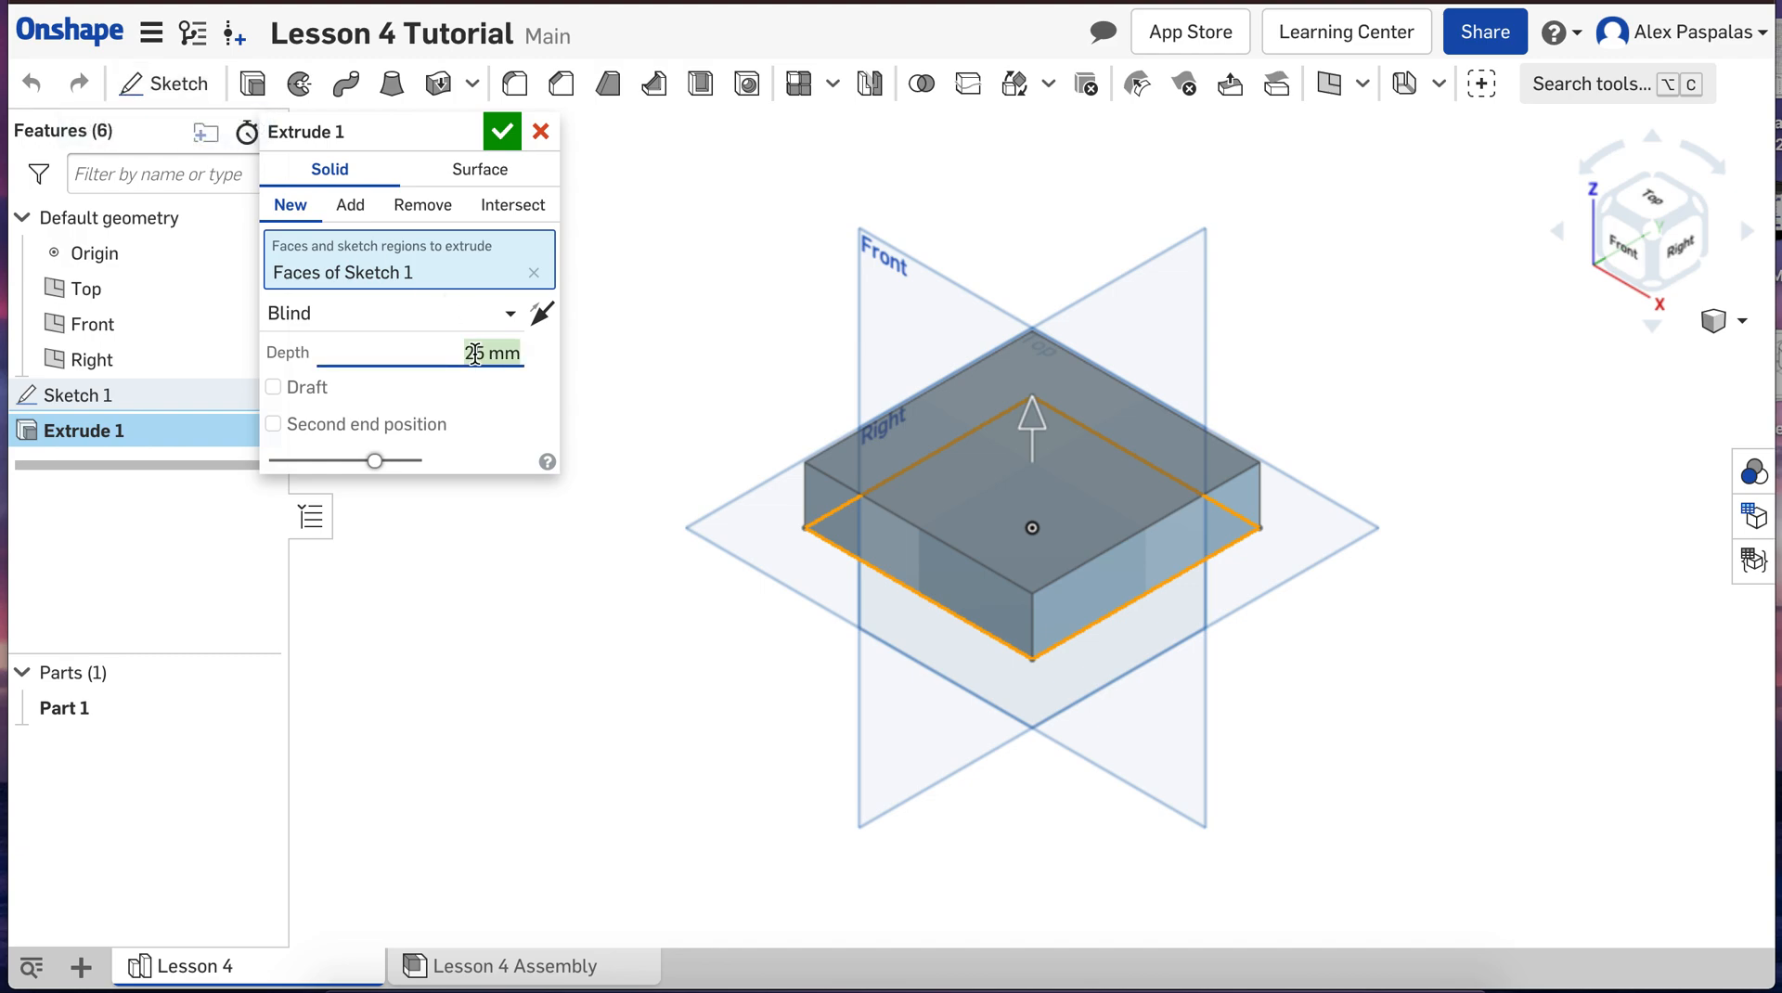
{"action": "type", "text": "100"}
{"action": "key", "text": "Return"}
{"action": "scroll", "coordinate": [954, 666], "scroll_direction": "down", "scroll_amount": 2}
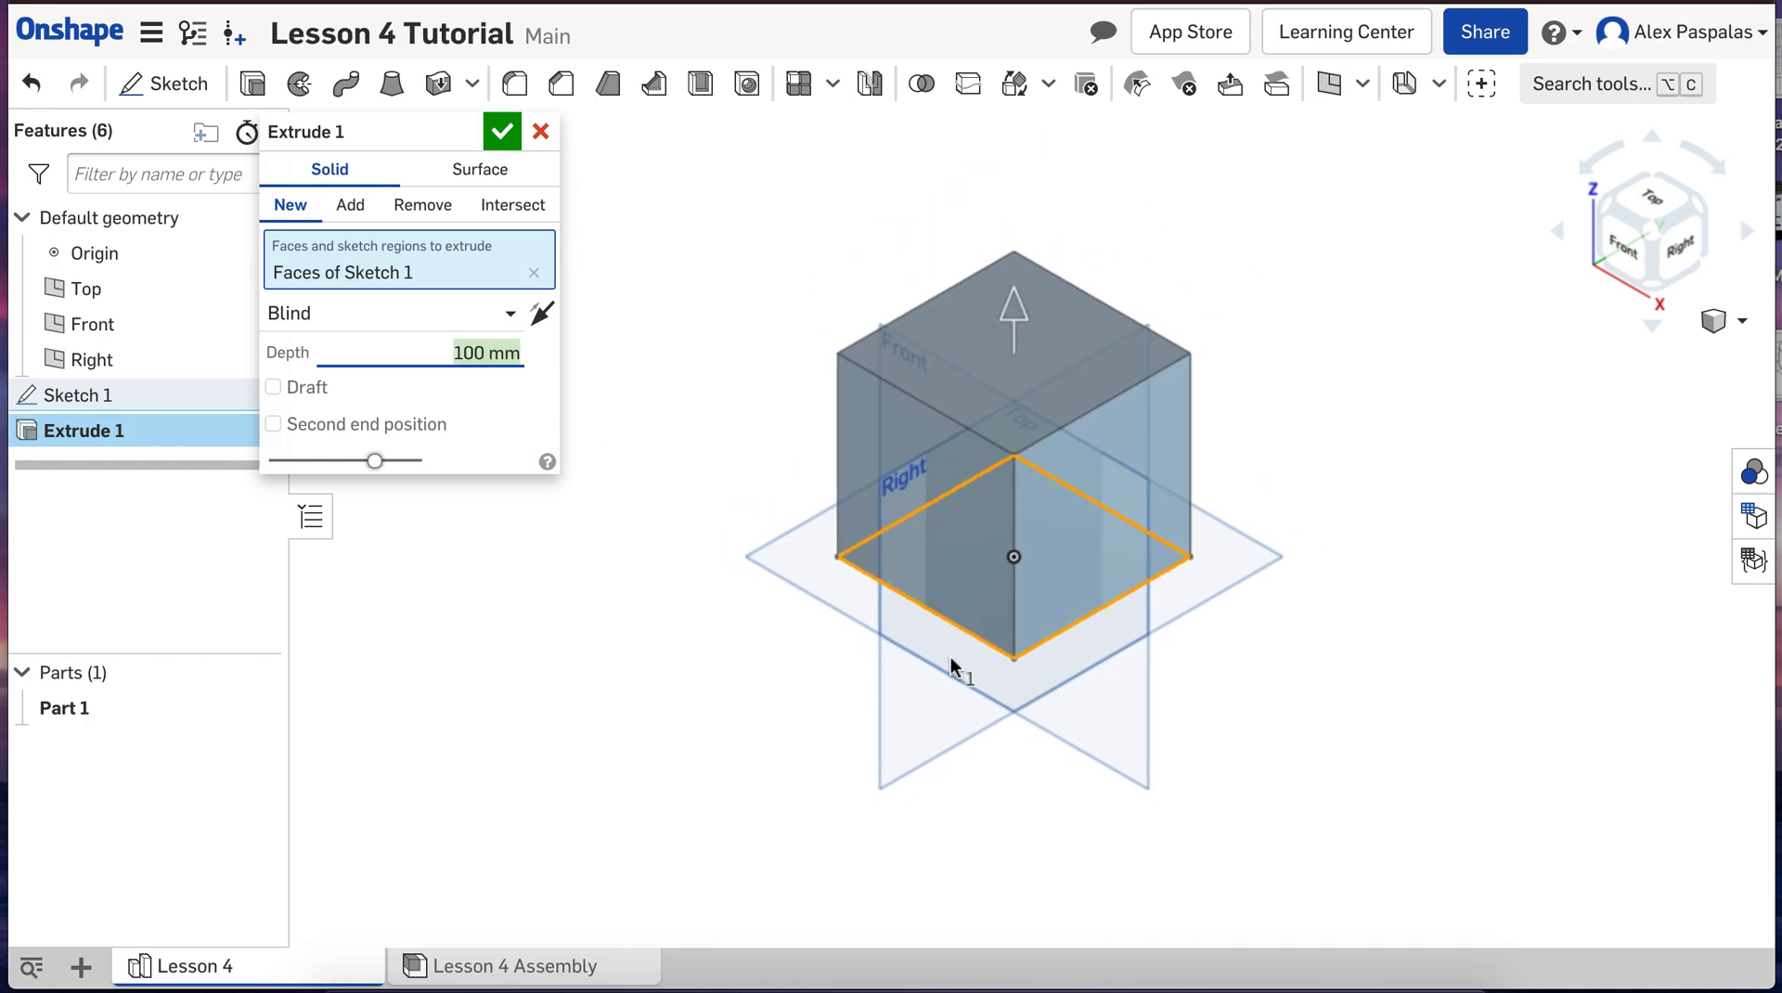
{"action": "left_click", "coordinate": [502, 131]}
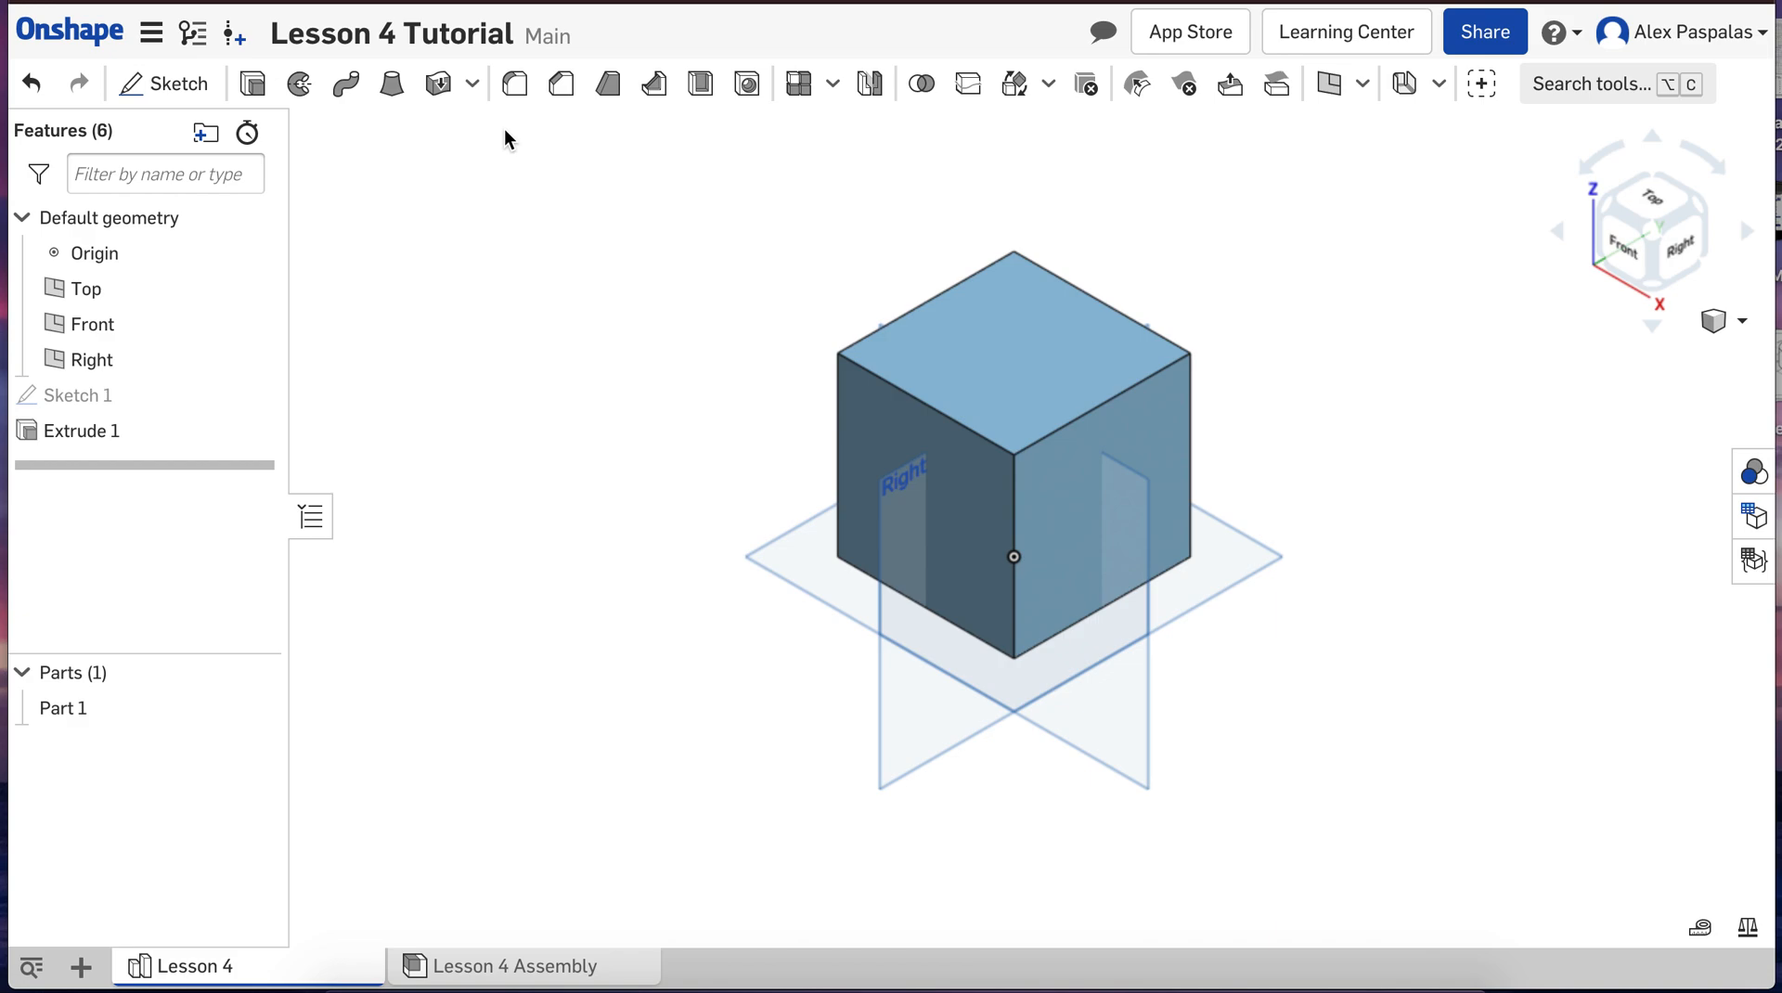
Step: Rename the extruded cube part as "Lego Brick A"
{"action": "right_click", "coordinate": [76, 711]}
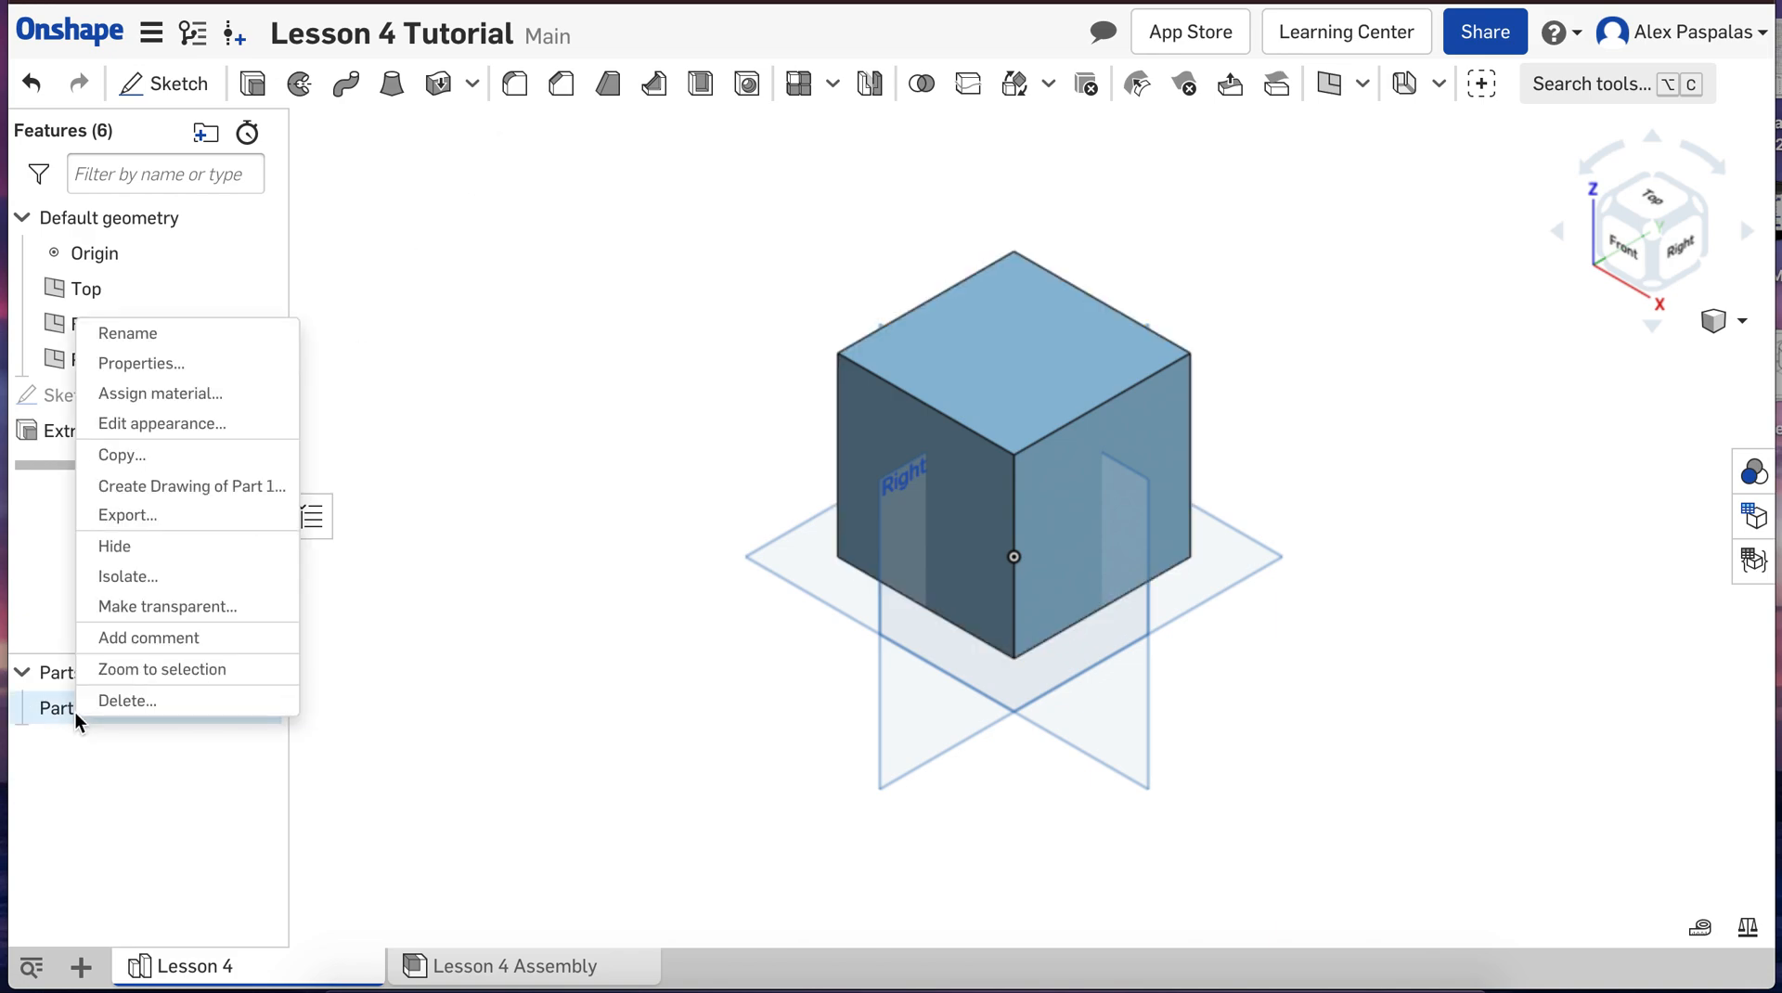
{"action": "left_click", "coordinate": [136, 340]}
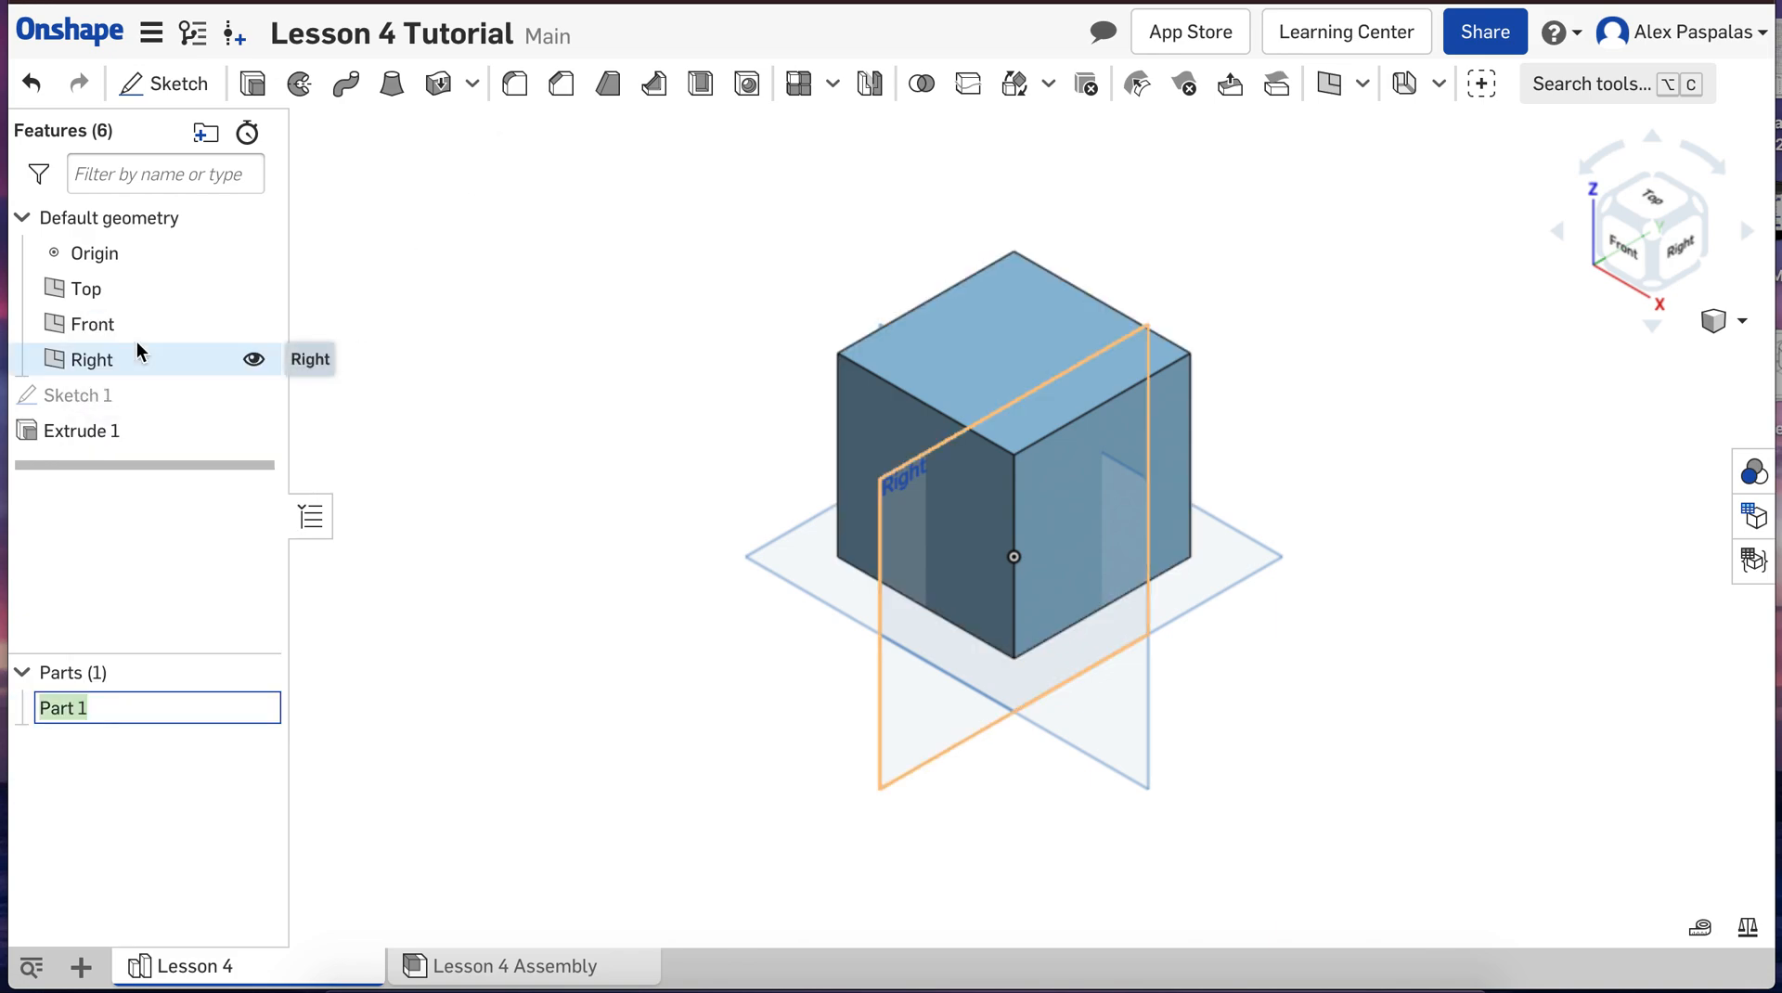
{"action": "type", "text": "Lego Brick A"}
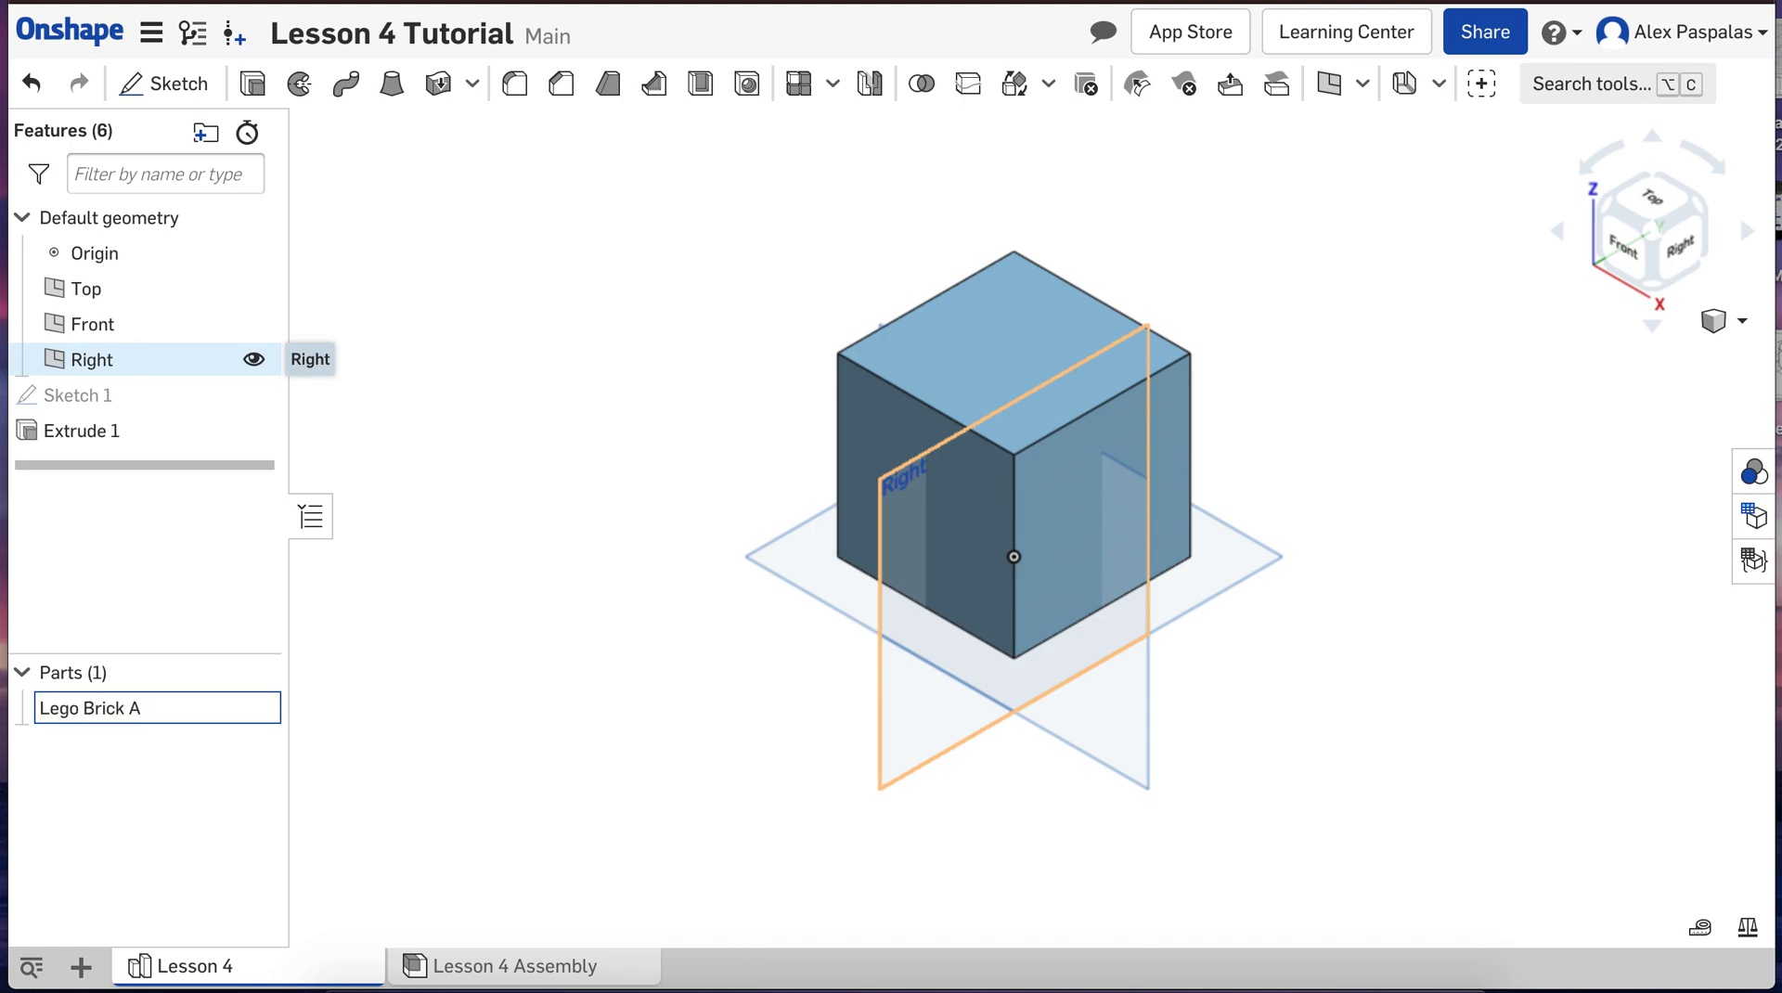
{"action": "left_click", "coordinate": [387, 648]}
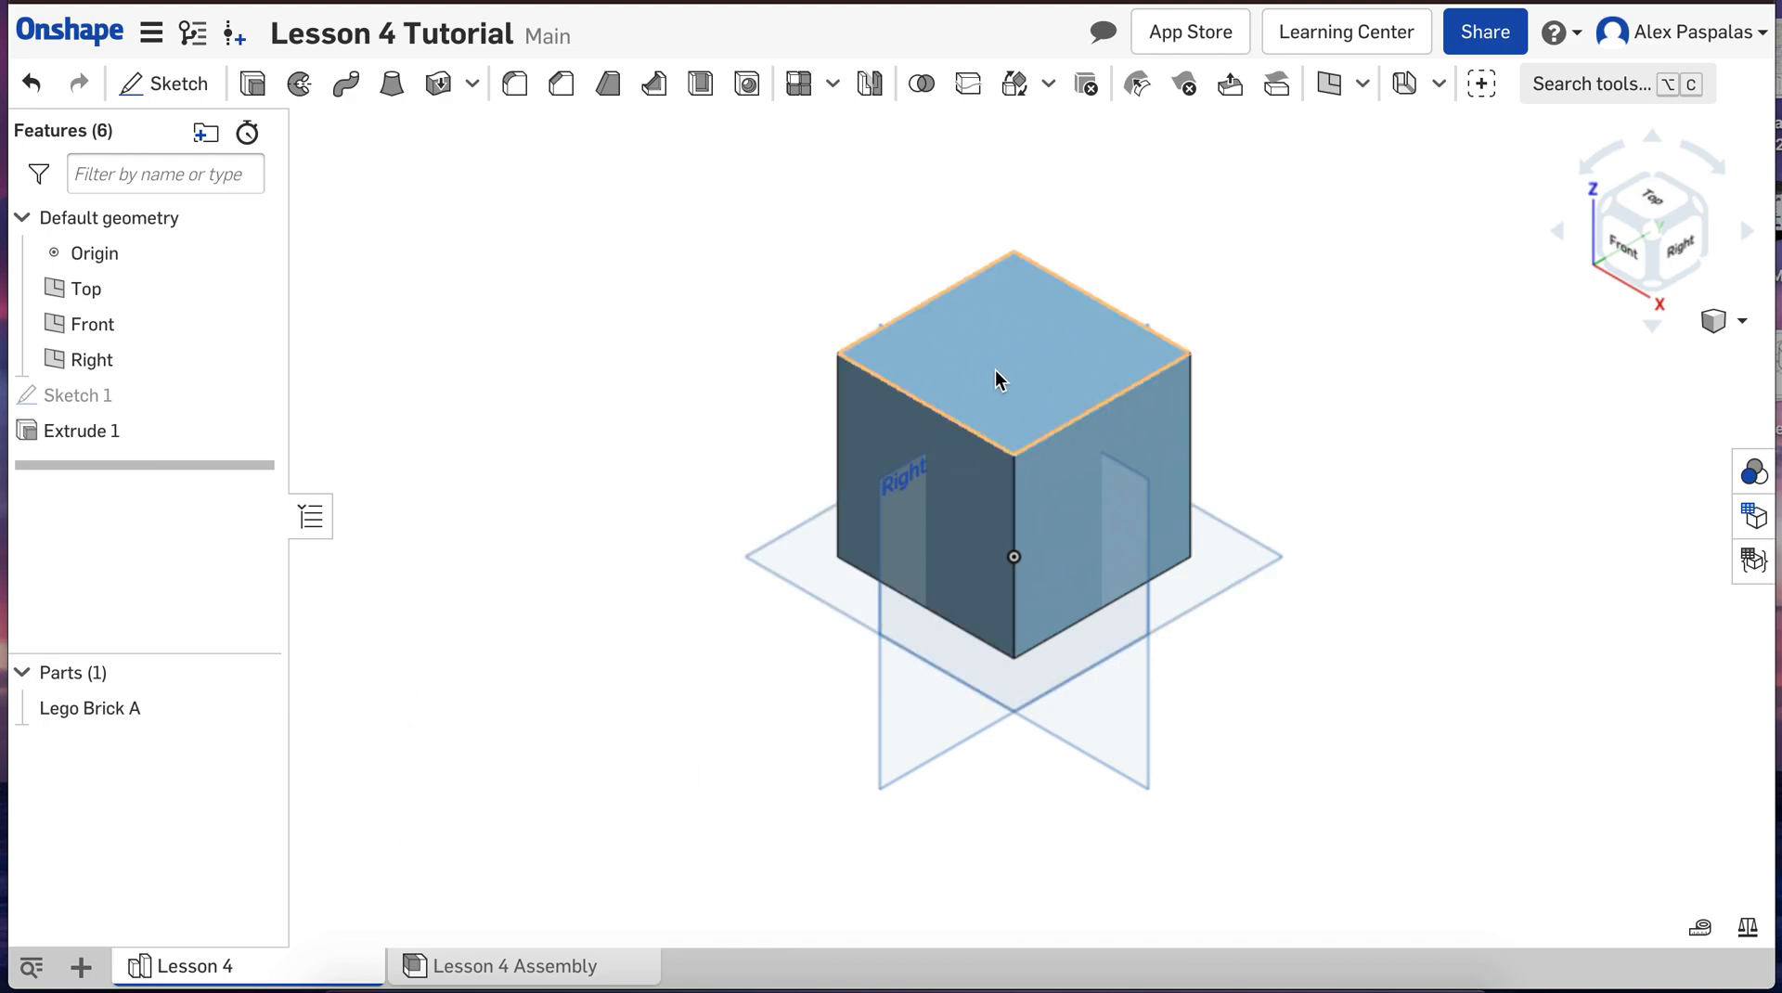
Step: Start a new sketch on the cube's top face and view it straight from above
{"action": "left_click", "coordinate": [159, 86]}
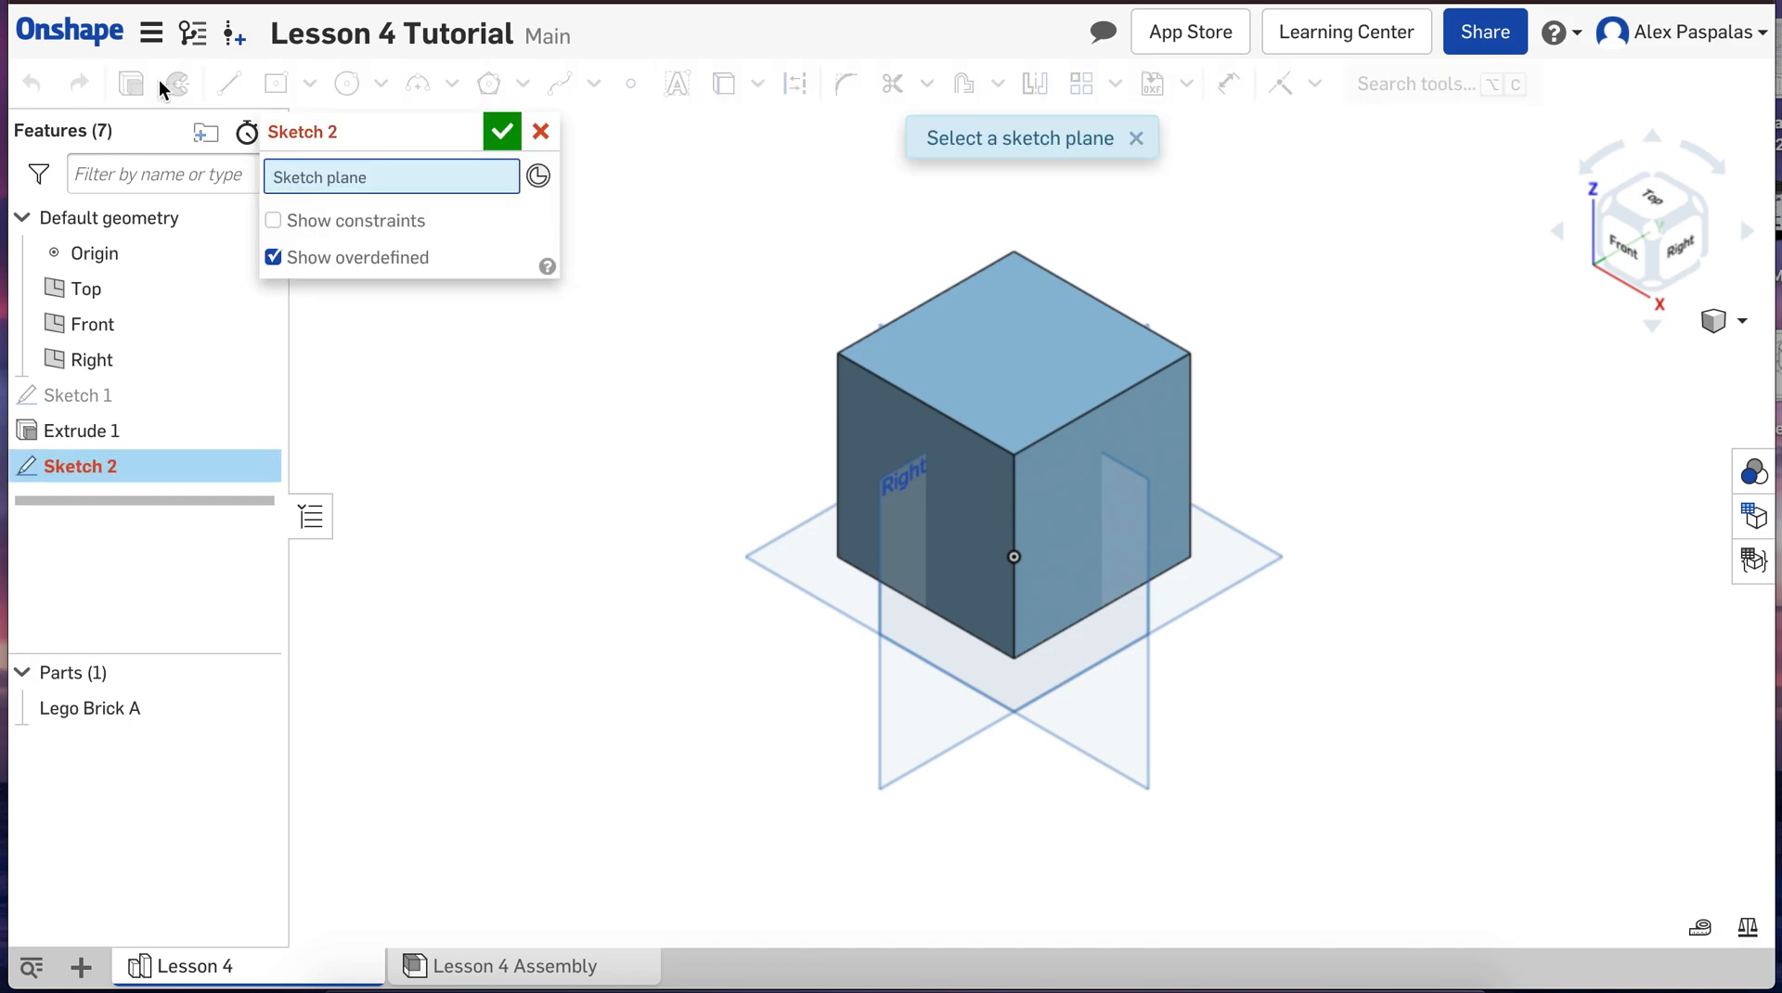
{"action": "left_click", "coordinate": [1027, 347]}
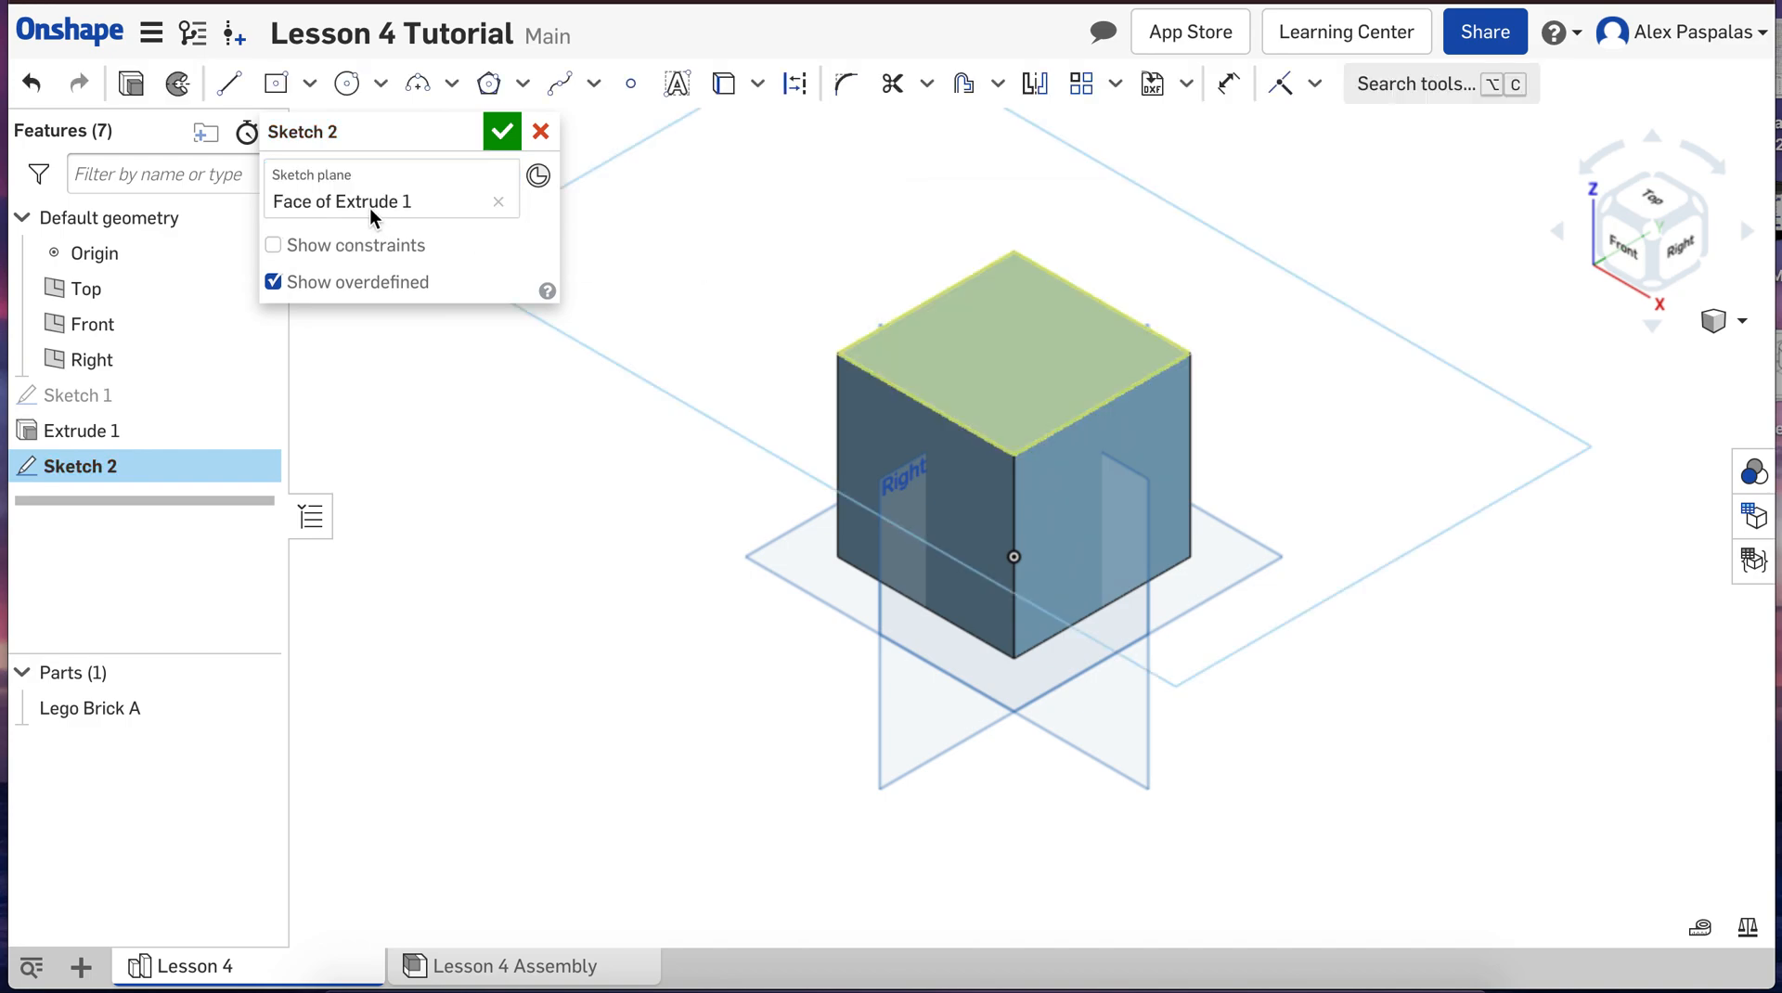
{"action": "left_click", "coordinate": [1660, 206]}
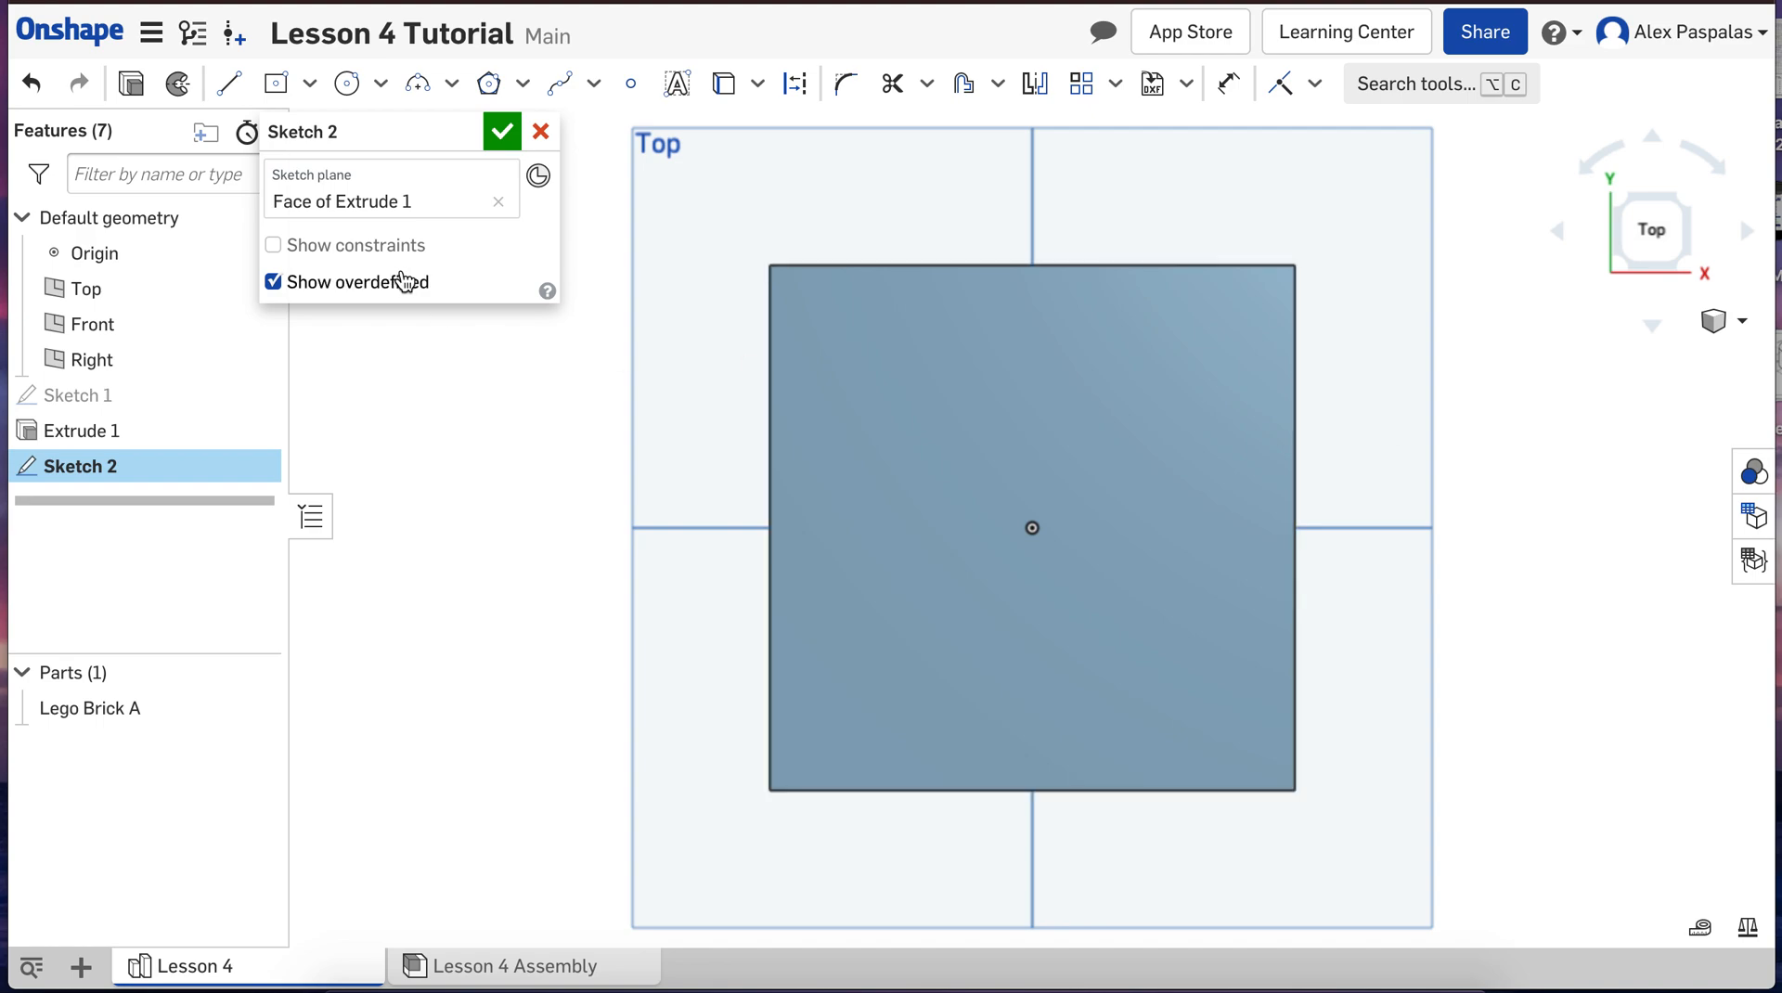
Step: Draw a center point circle on the origin with a diameter of 40 mm
{"action": "left_click", "coordinate": [346, 83]}
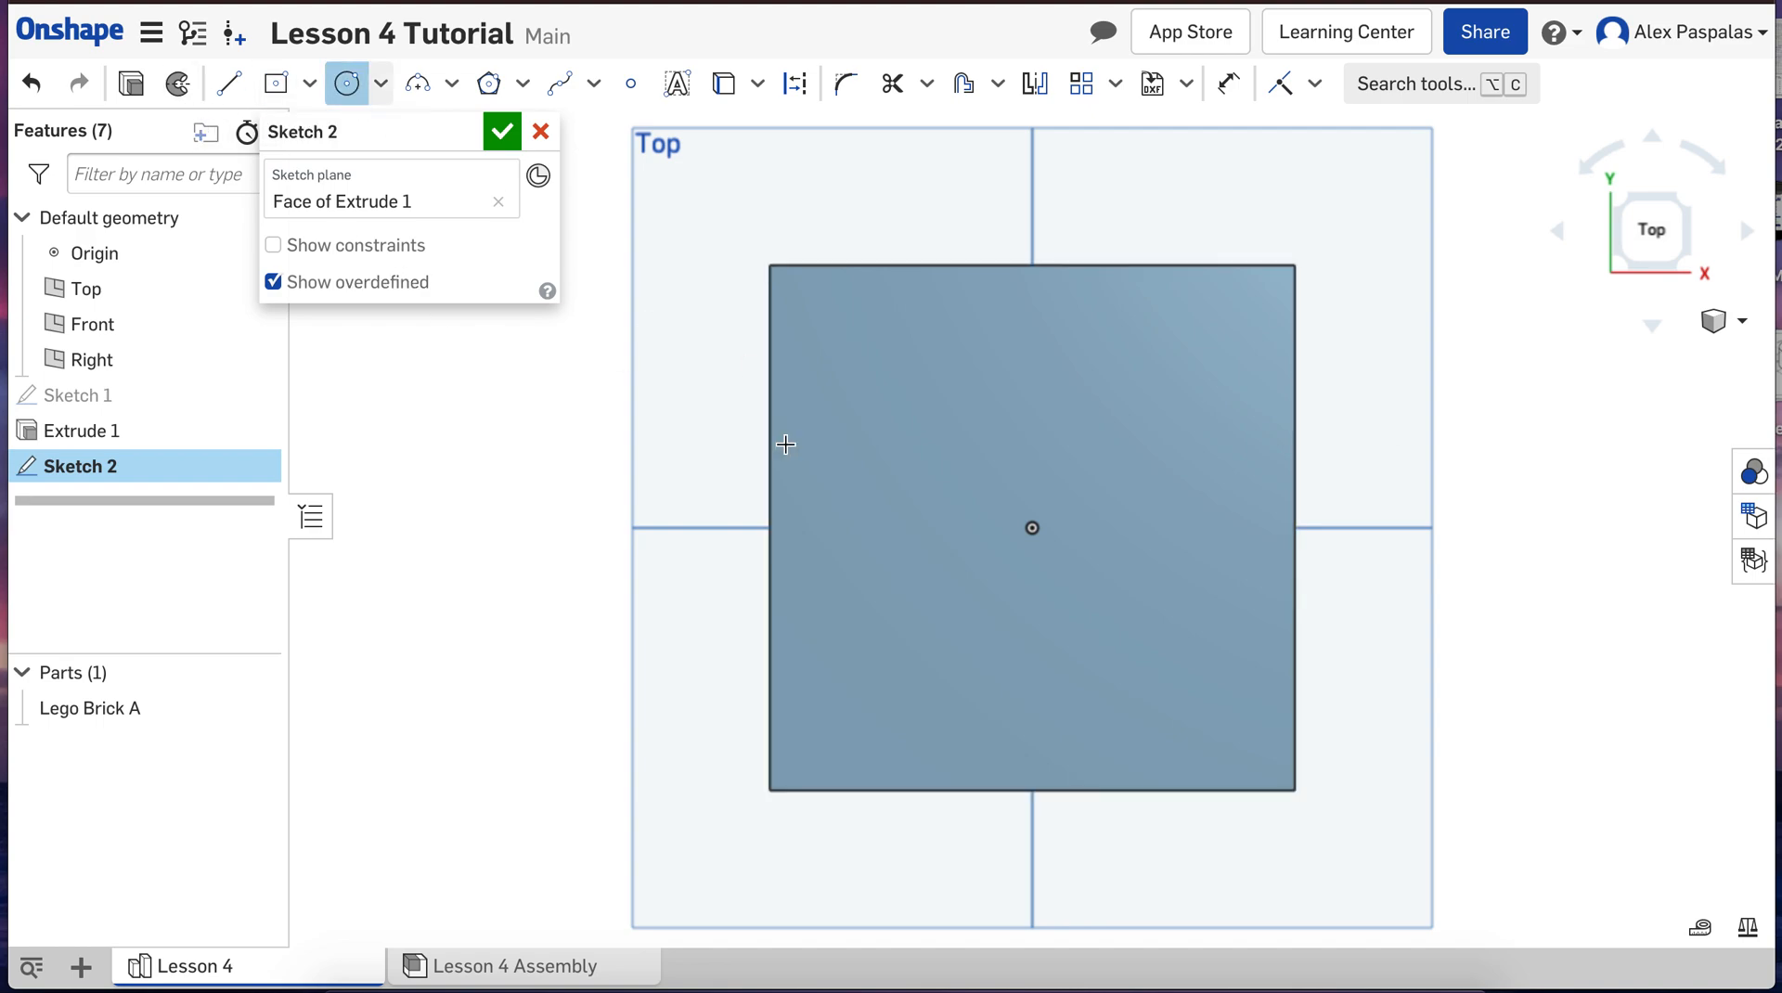
{"action": "left_click", "coordinate": [1032, 527]}
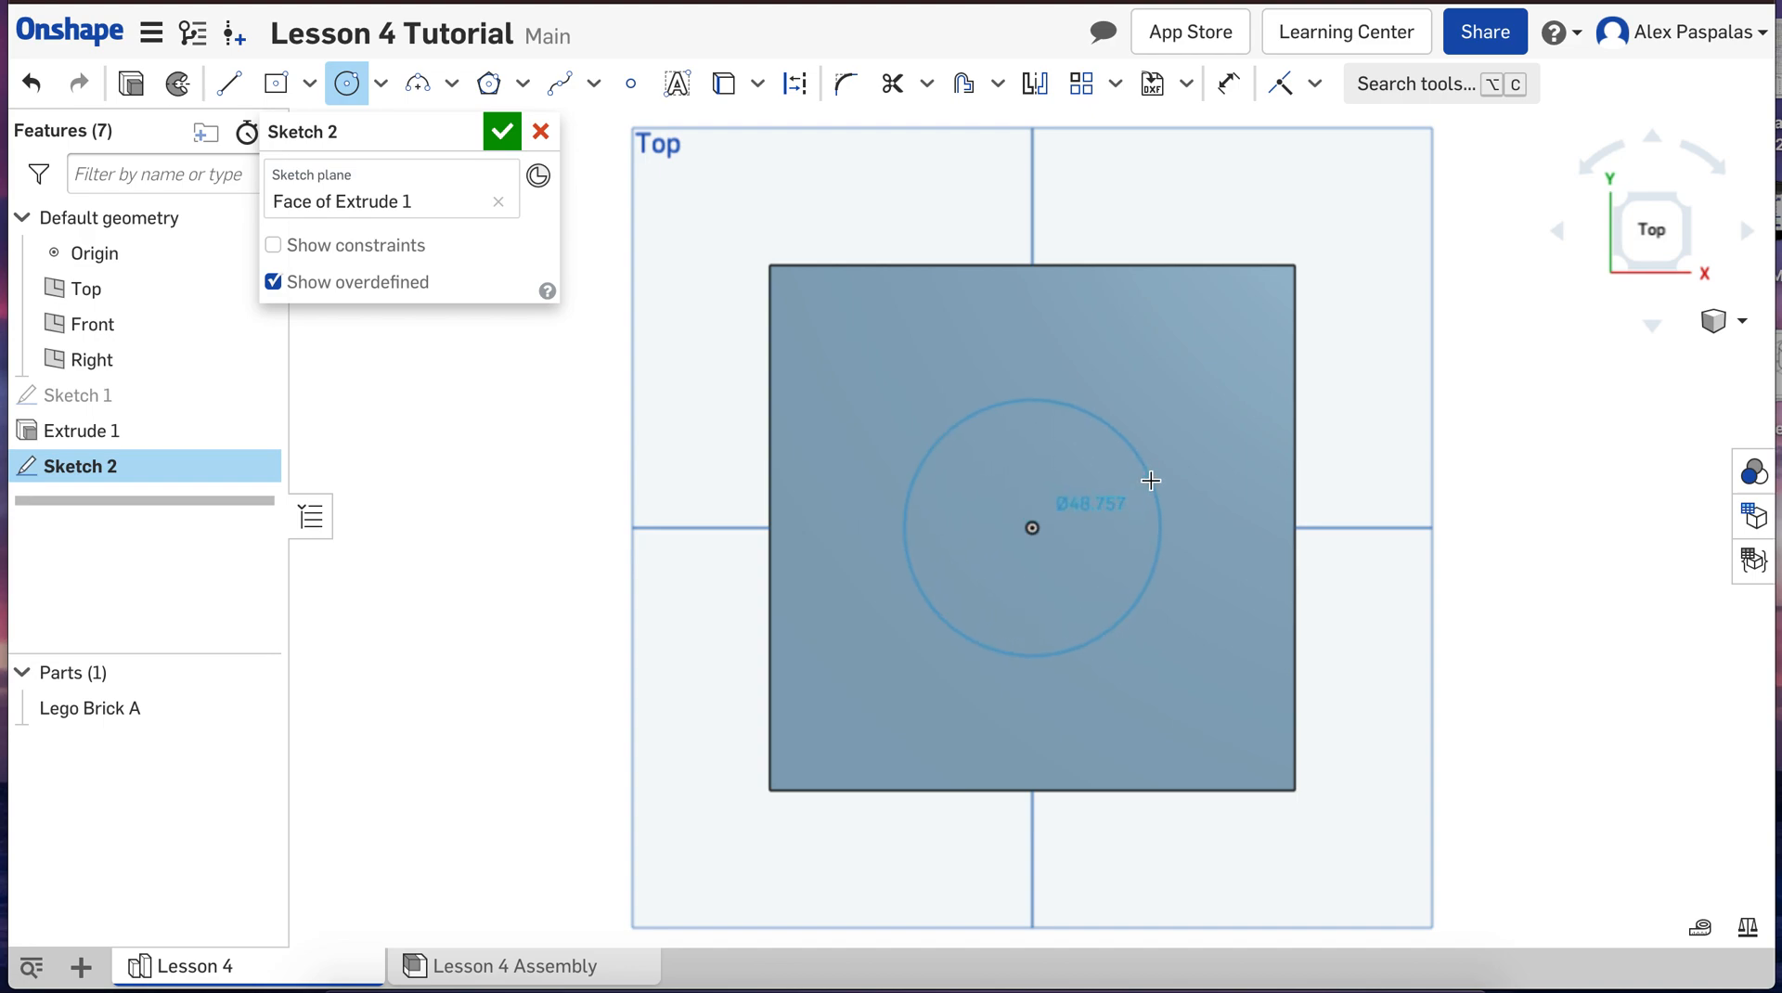
{"action": "left_click", "coordinate": [1151, 479]}
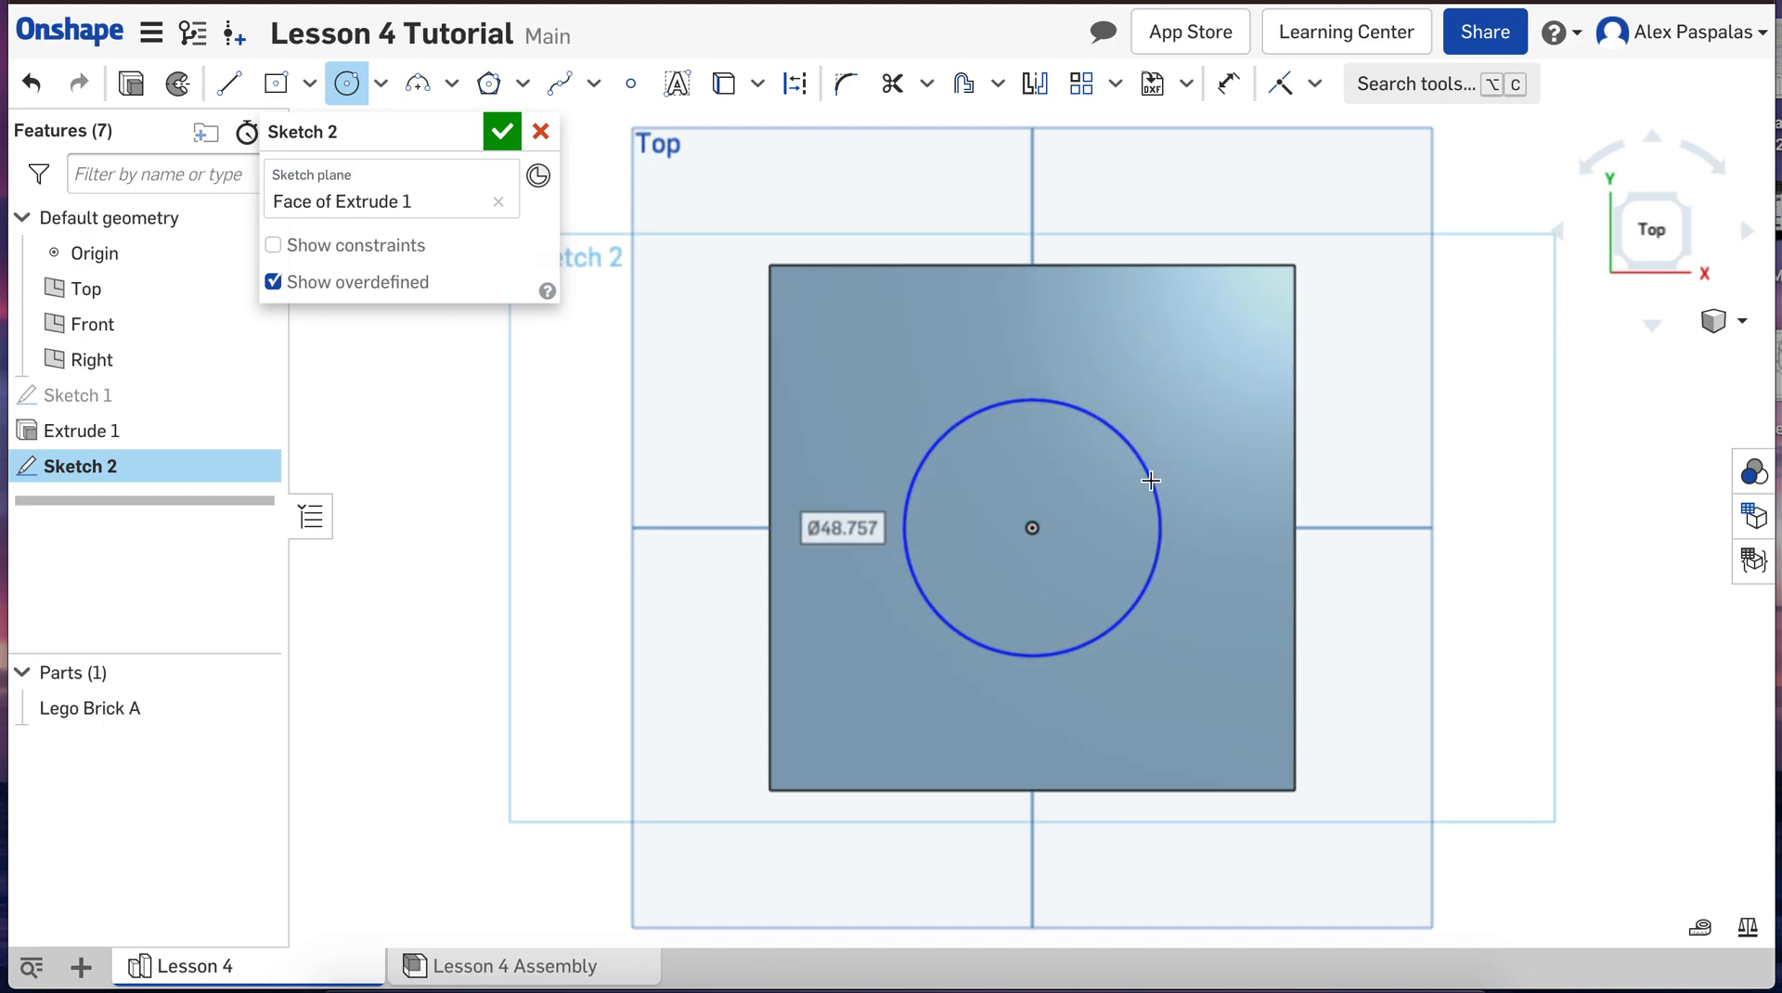
{"action": "type", "text": "40"}
{"action": "key", "text": "Return"}
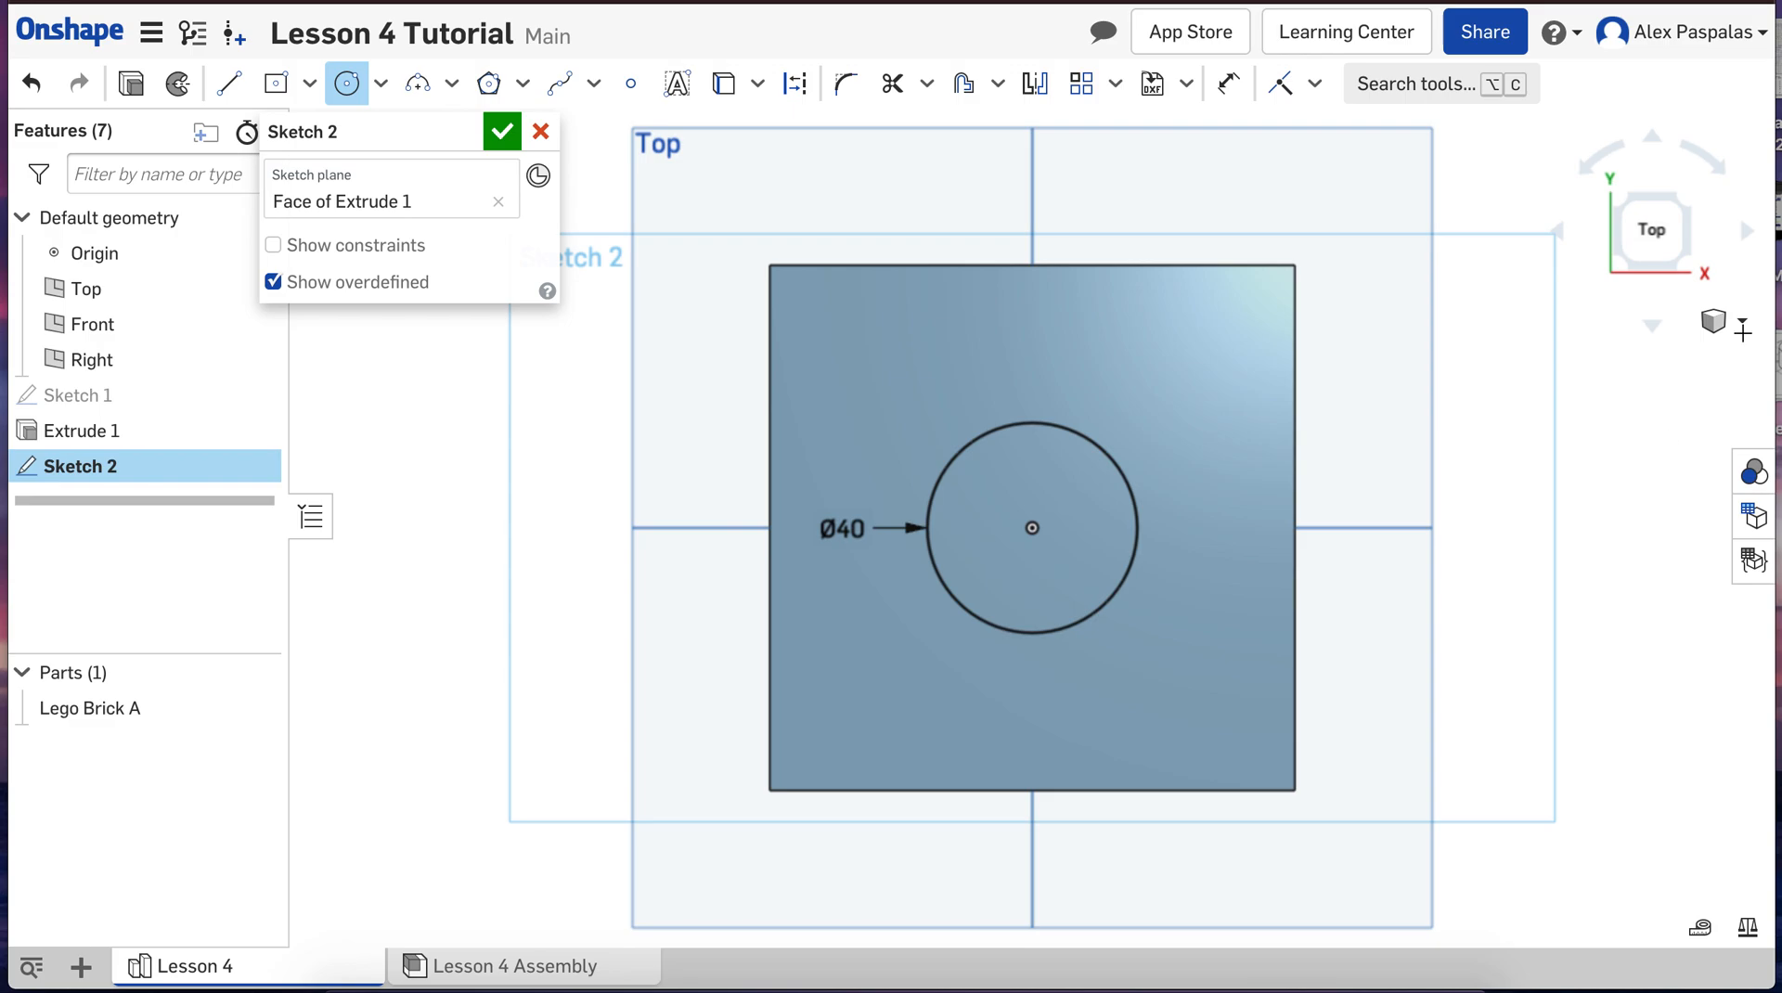
Step: Extrude the circle on the cube's top face as an added blind stud 40 mm deep, merged with Lego Brick A
{"action": "left_click", "coordinate": [1727, 322]}
{"action": "left_click", "coordinate": [1652, 362]}
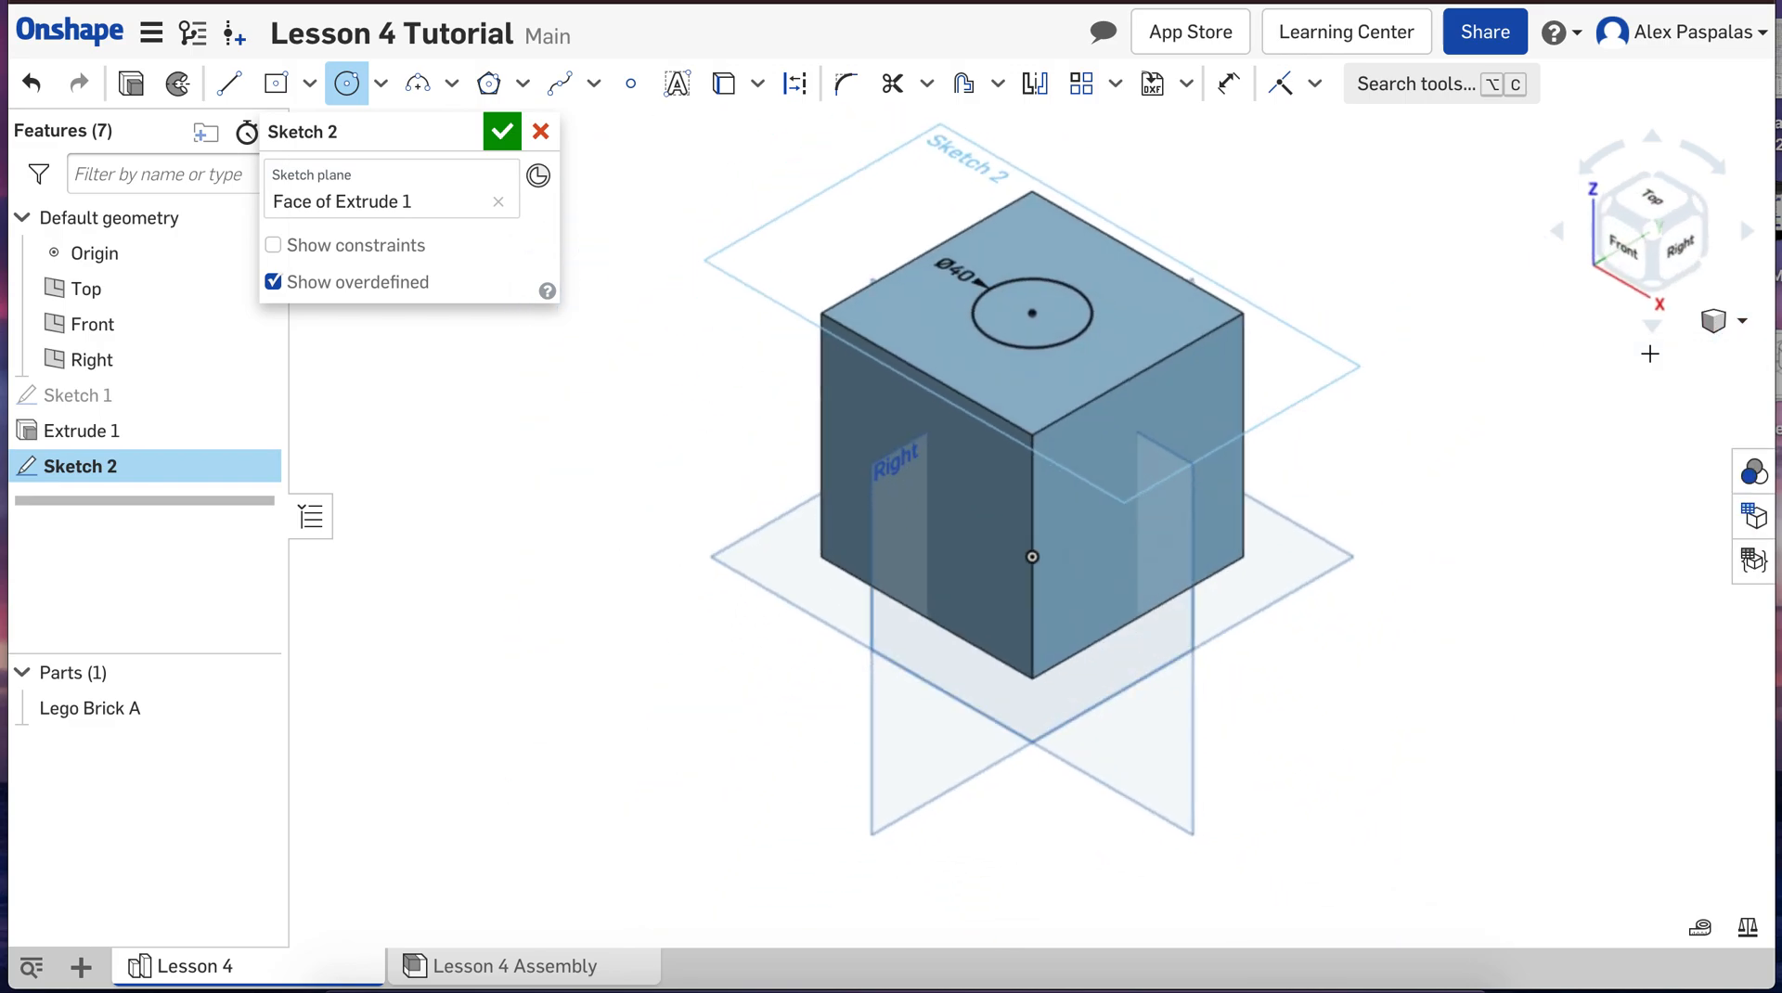
{"action": "left_click", "coordinate": [131, 85]}
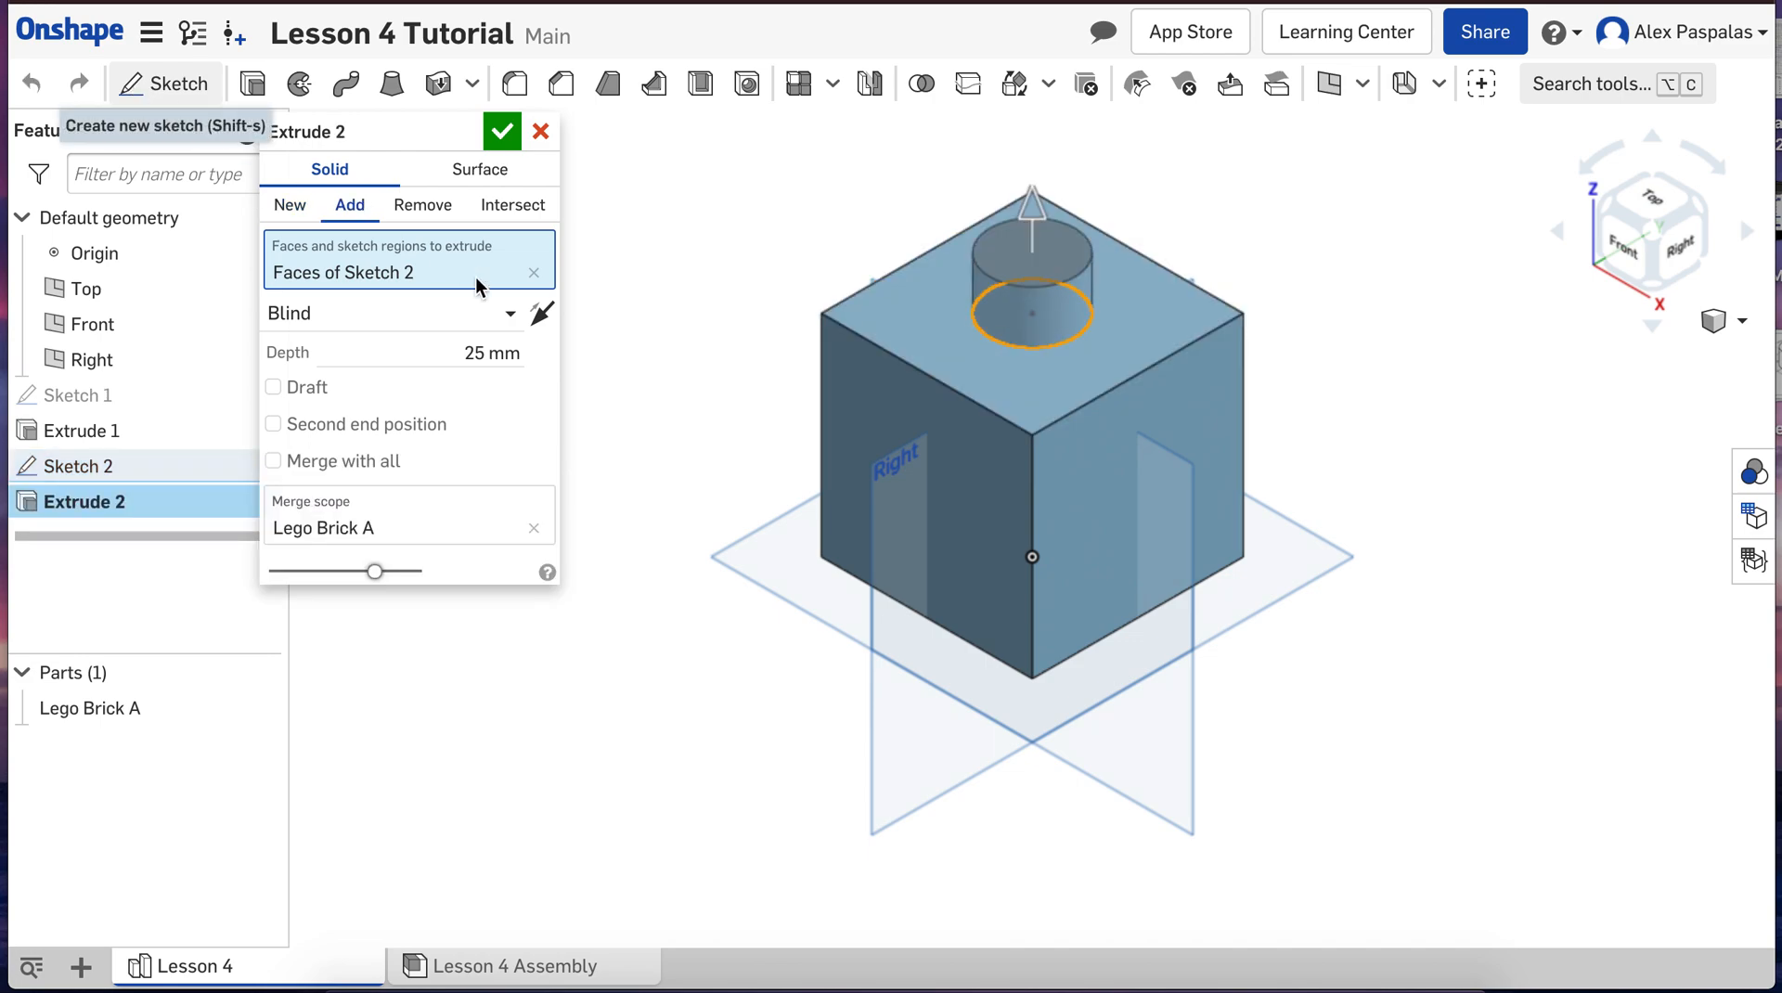
{"action": "left_click", "coordinate": [472, 353]}
{"action": "type", "text": "40"}
{"action": "key", "text": "Return"}
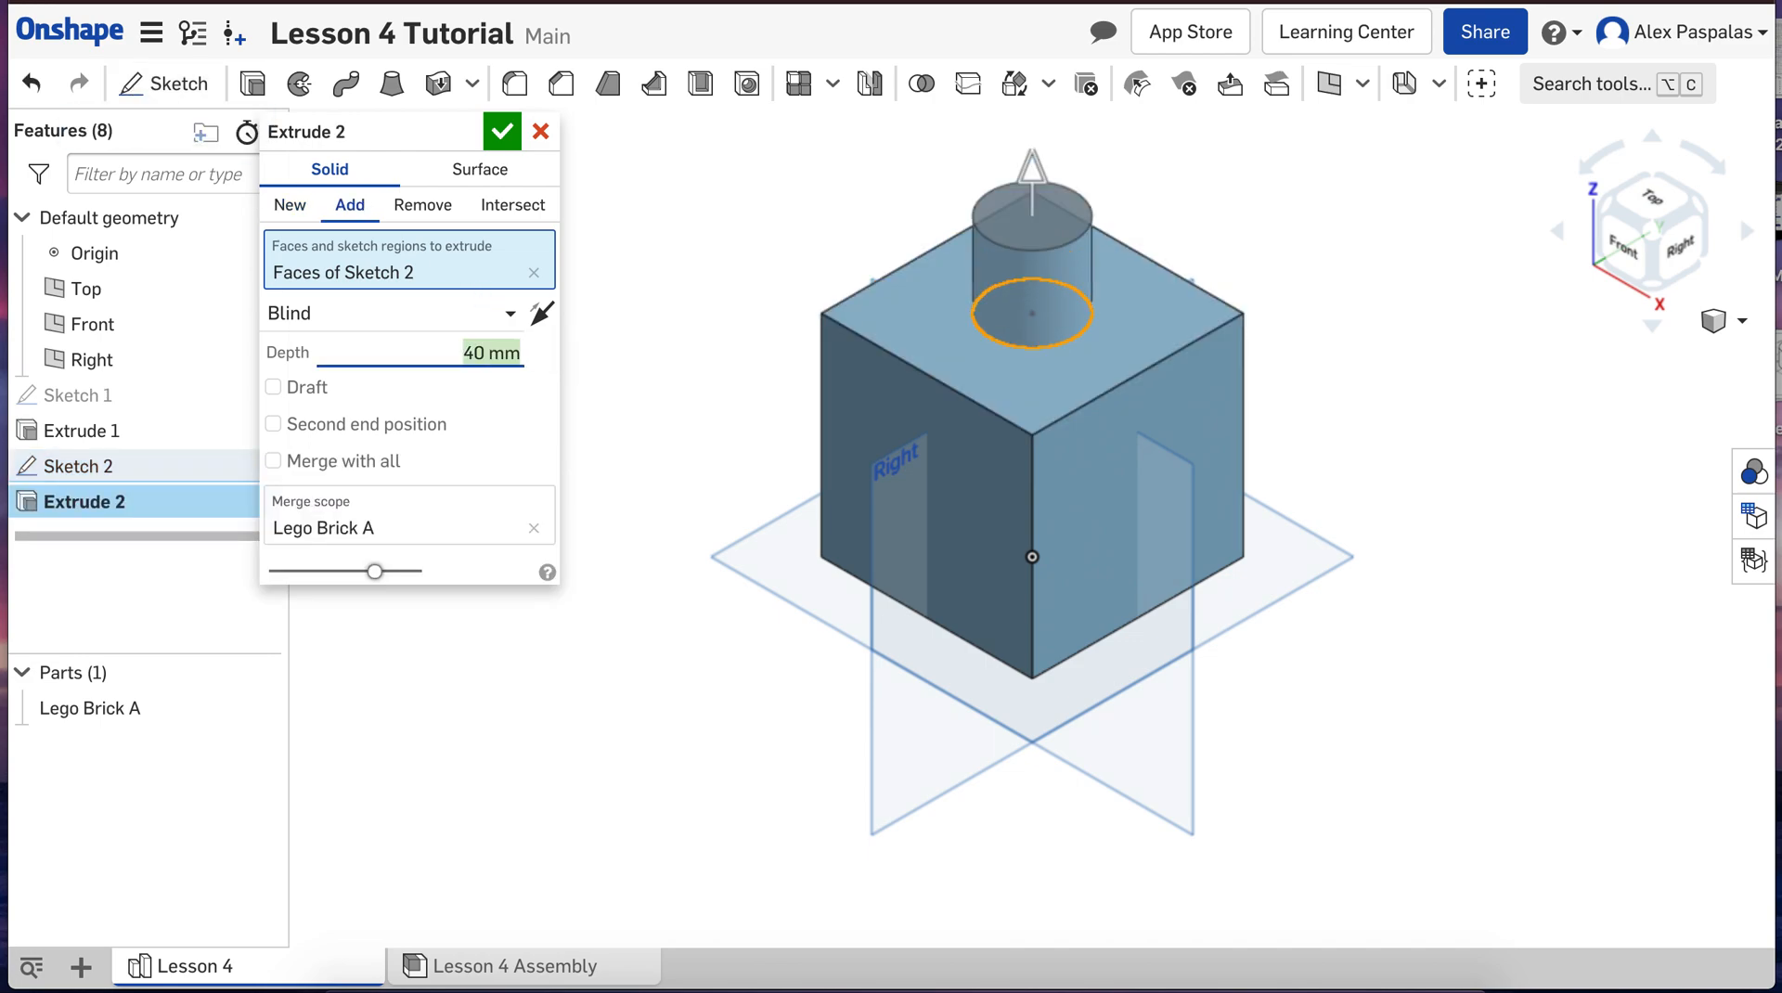
{"action": "scroll", "coordinate": [731, 742], "scroll_direction": "down", "scroll_amount": 2}
{"action": "scroll", "coordinate": [732, 742], "scroll_direction": "down", "scroll_amount": 1}
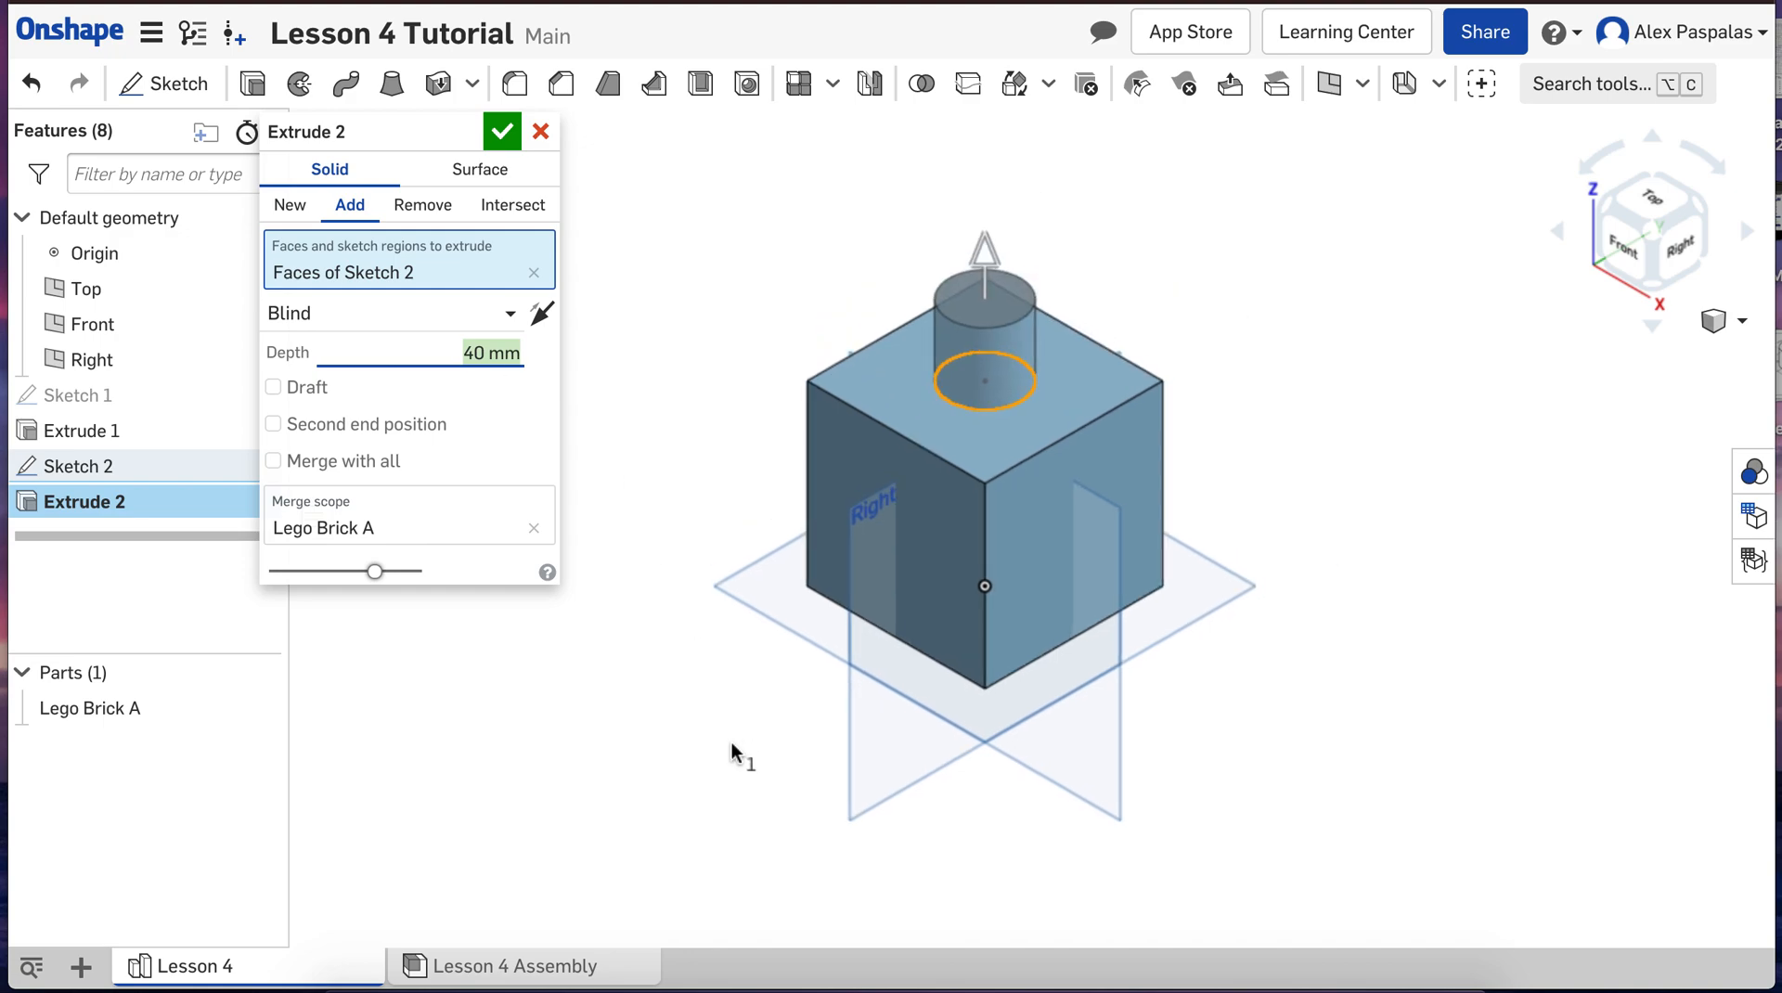
{"action": "left_click", "coordinate": [509, 138]}
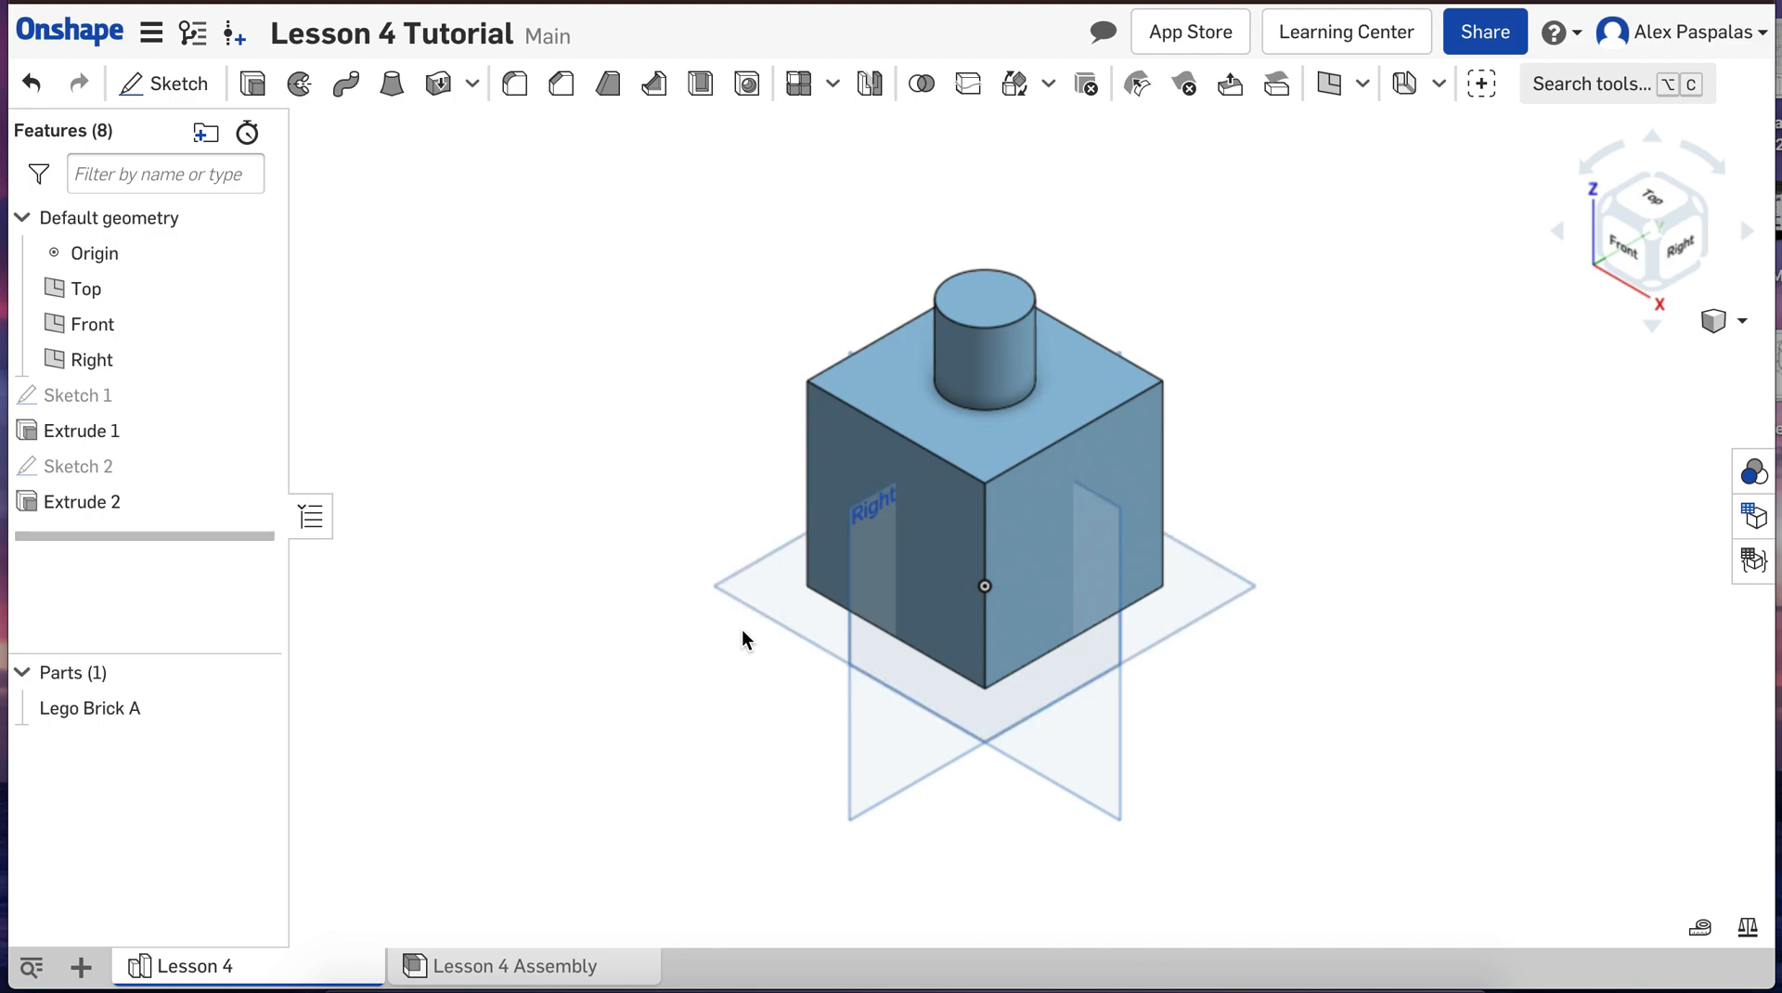
Step: Start a new sketch on the cube's bottom face and view it straight from below
{"action": "mouse_move", "coordinate": [690, 653]}
{"action": "right_mouse_down"}
{"action": "mouse_move", "coordinate": [710, 648]}
{"action": "mouse_move", "coordinate": [682, 655]}
{"action": "right_mouse_up"}
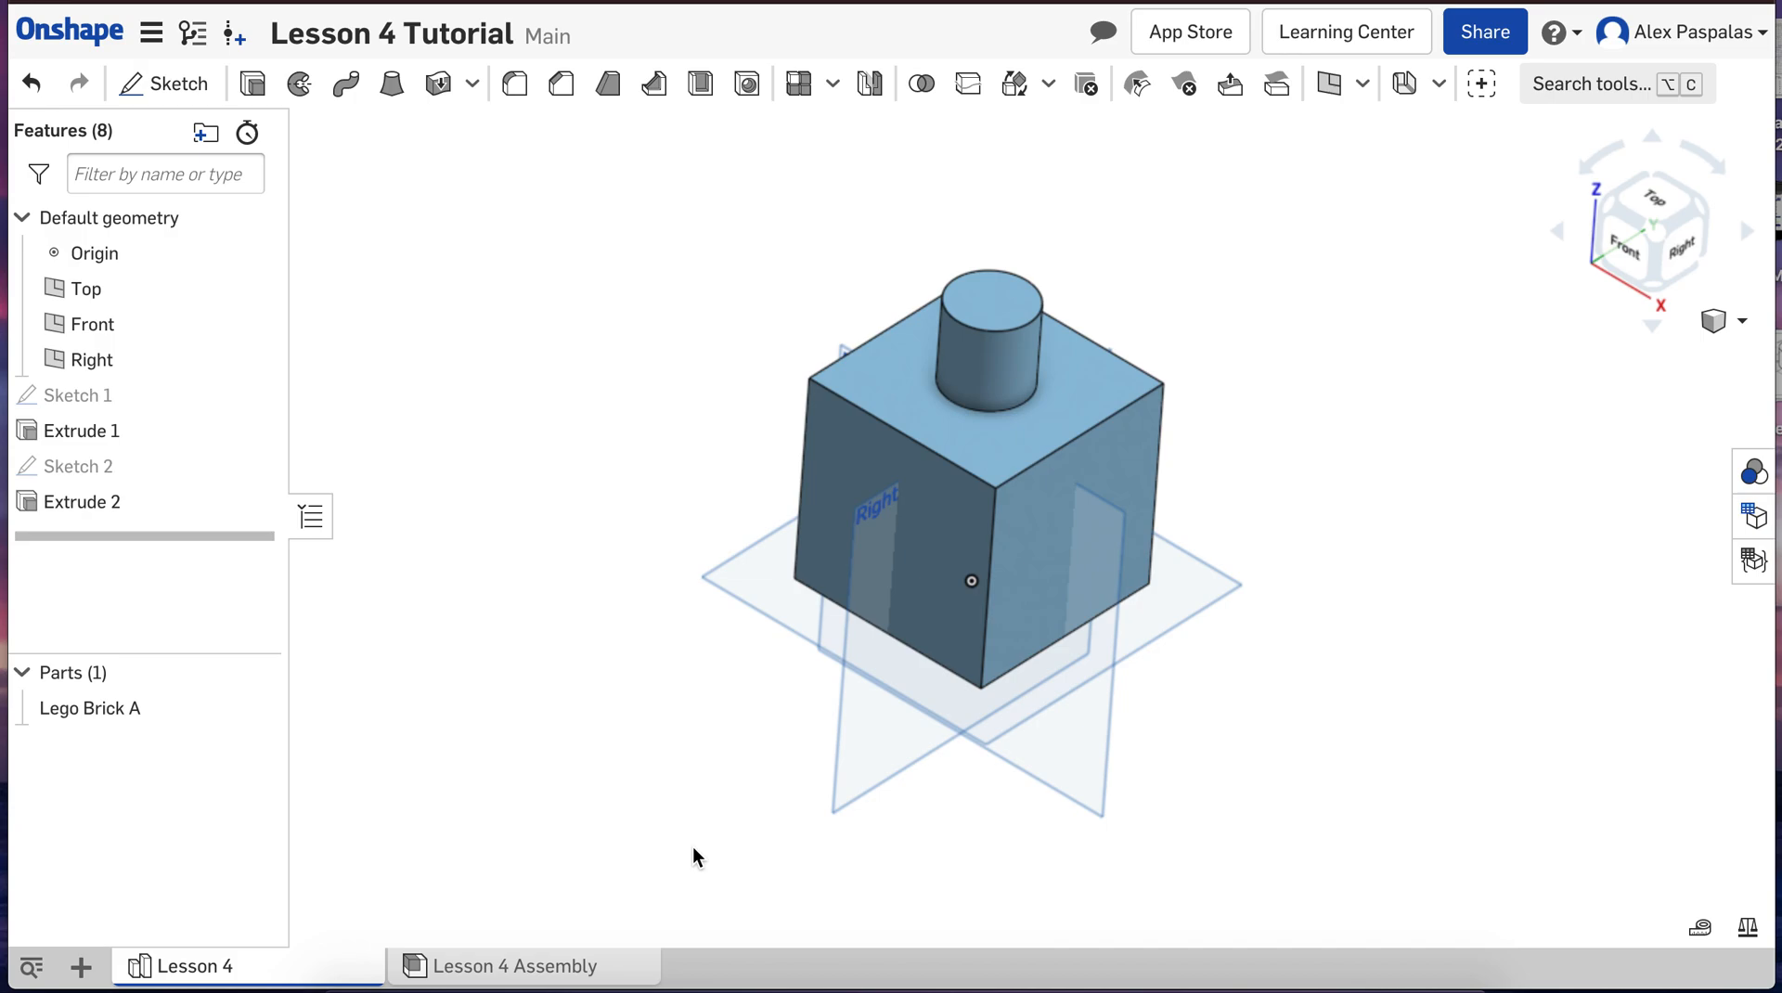
{"action": "mouse_move", "coordinate": [693, 846]}
{"action": "right_mouse_down"}
{"action": "mouse_move", "coordinate": [711, 664]}
{"action": "mouse_move", "coordinate": [687, 768]}
{"action": "mouse_move", "coordinate": [724, 811]}
{"action": "mouse_move", "coordinate": [692, 811]}
{"action": "right_mouse_up"}
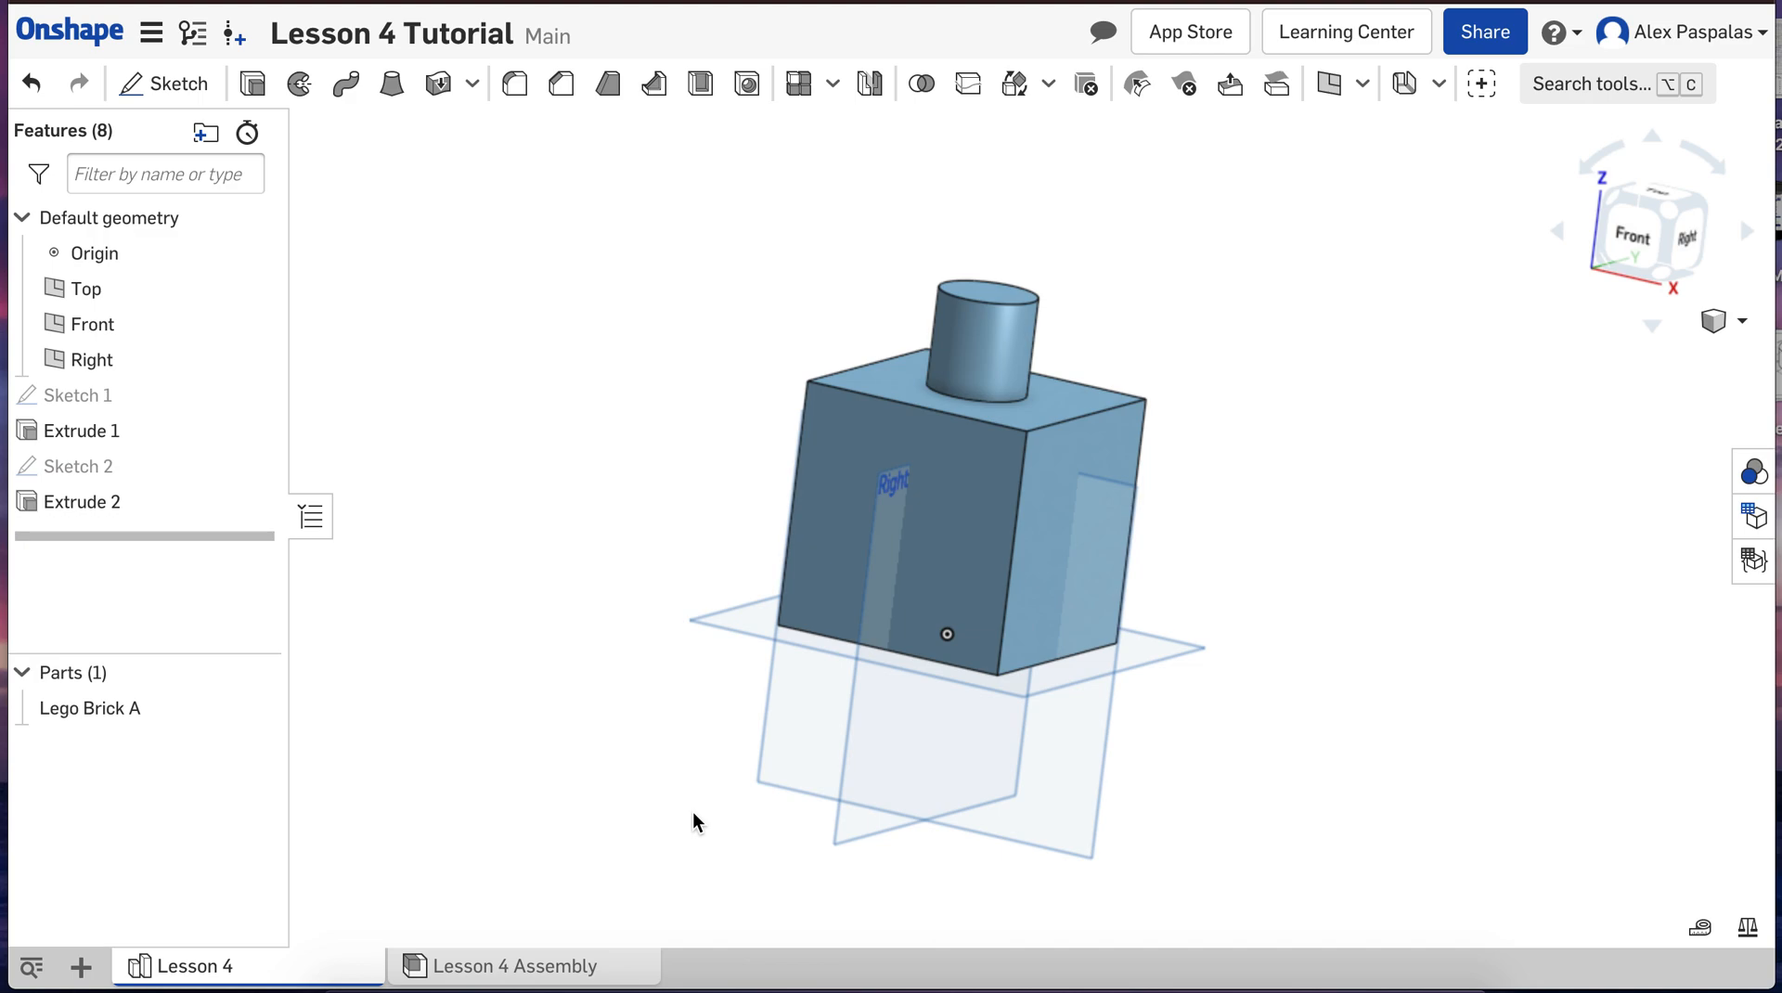
{"action": "left_click", "coordinate": [198, 99]}
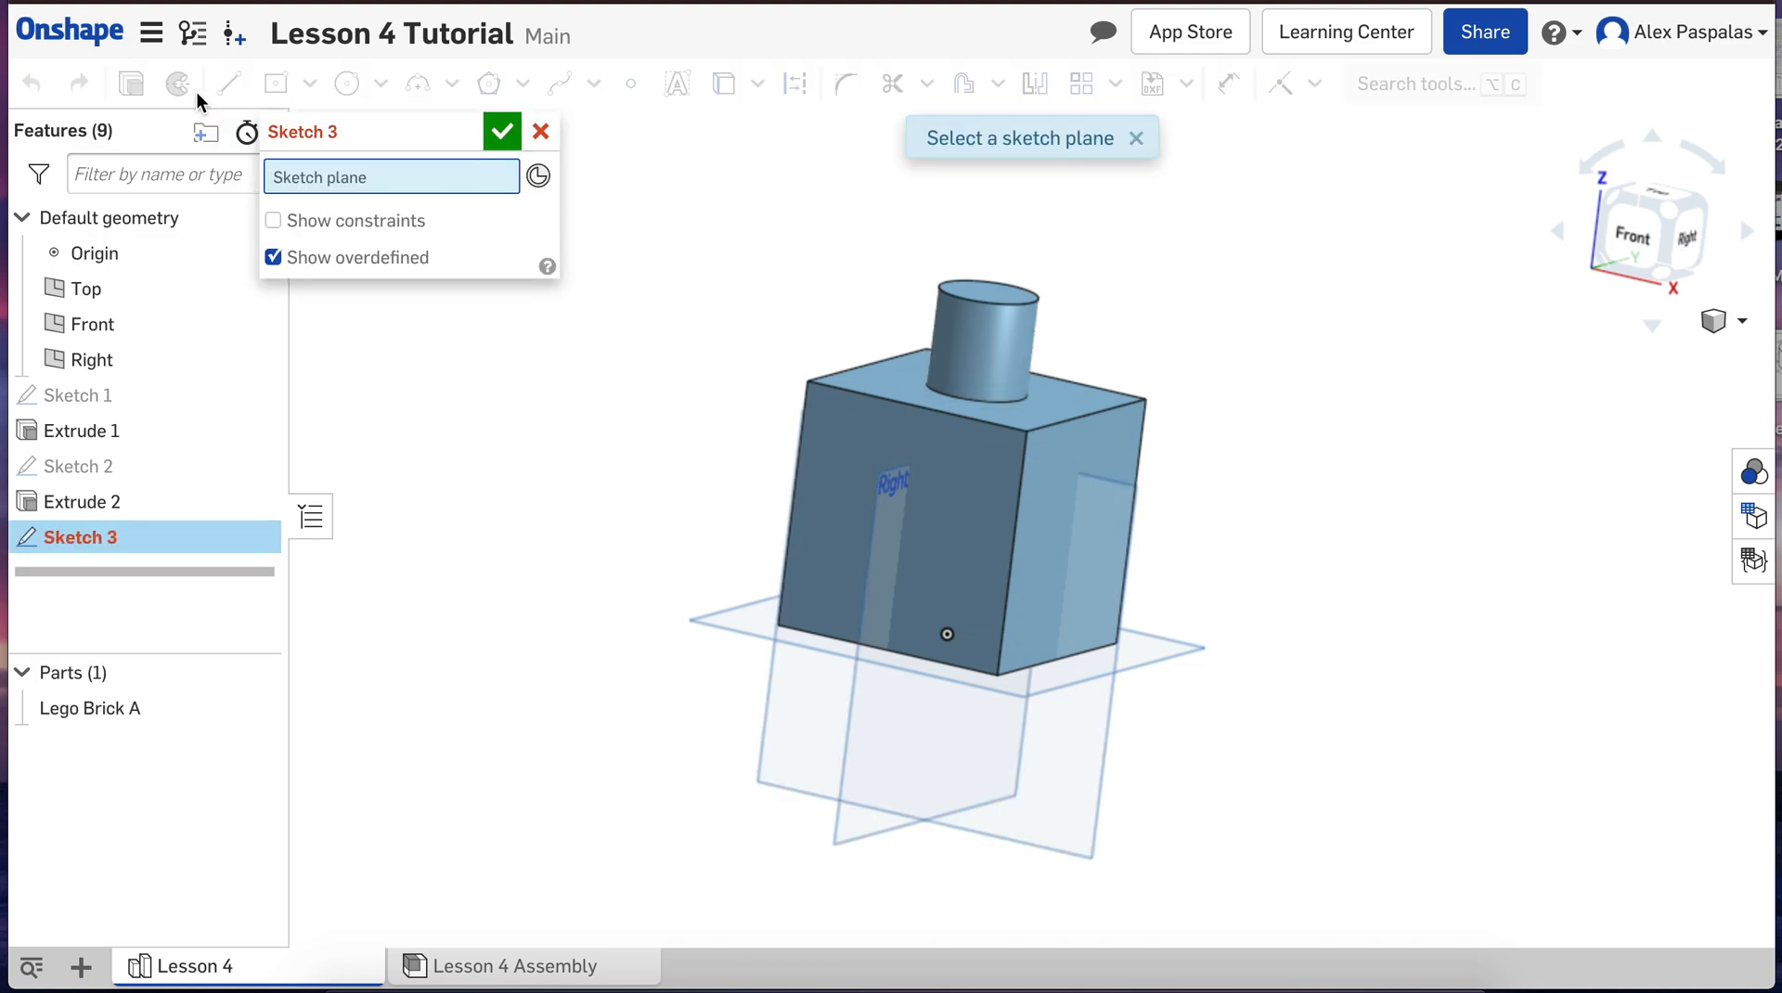
{"action": "right_click_drag", "start_coordinate": [555, 628], "coordinate": [586, 459]}
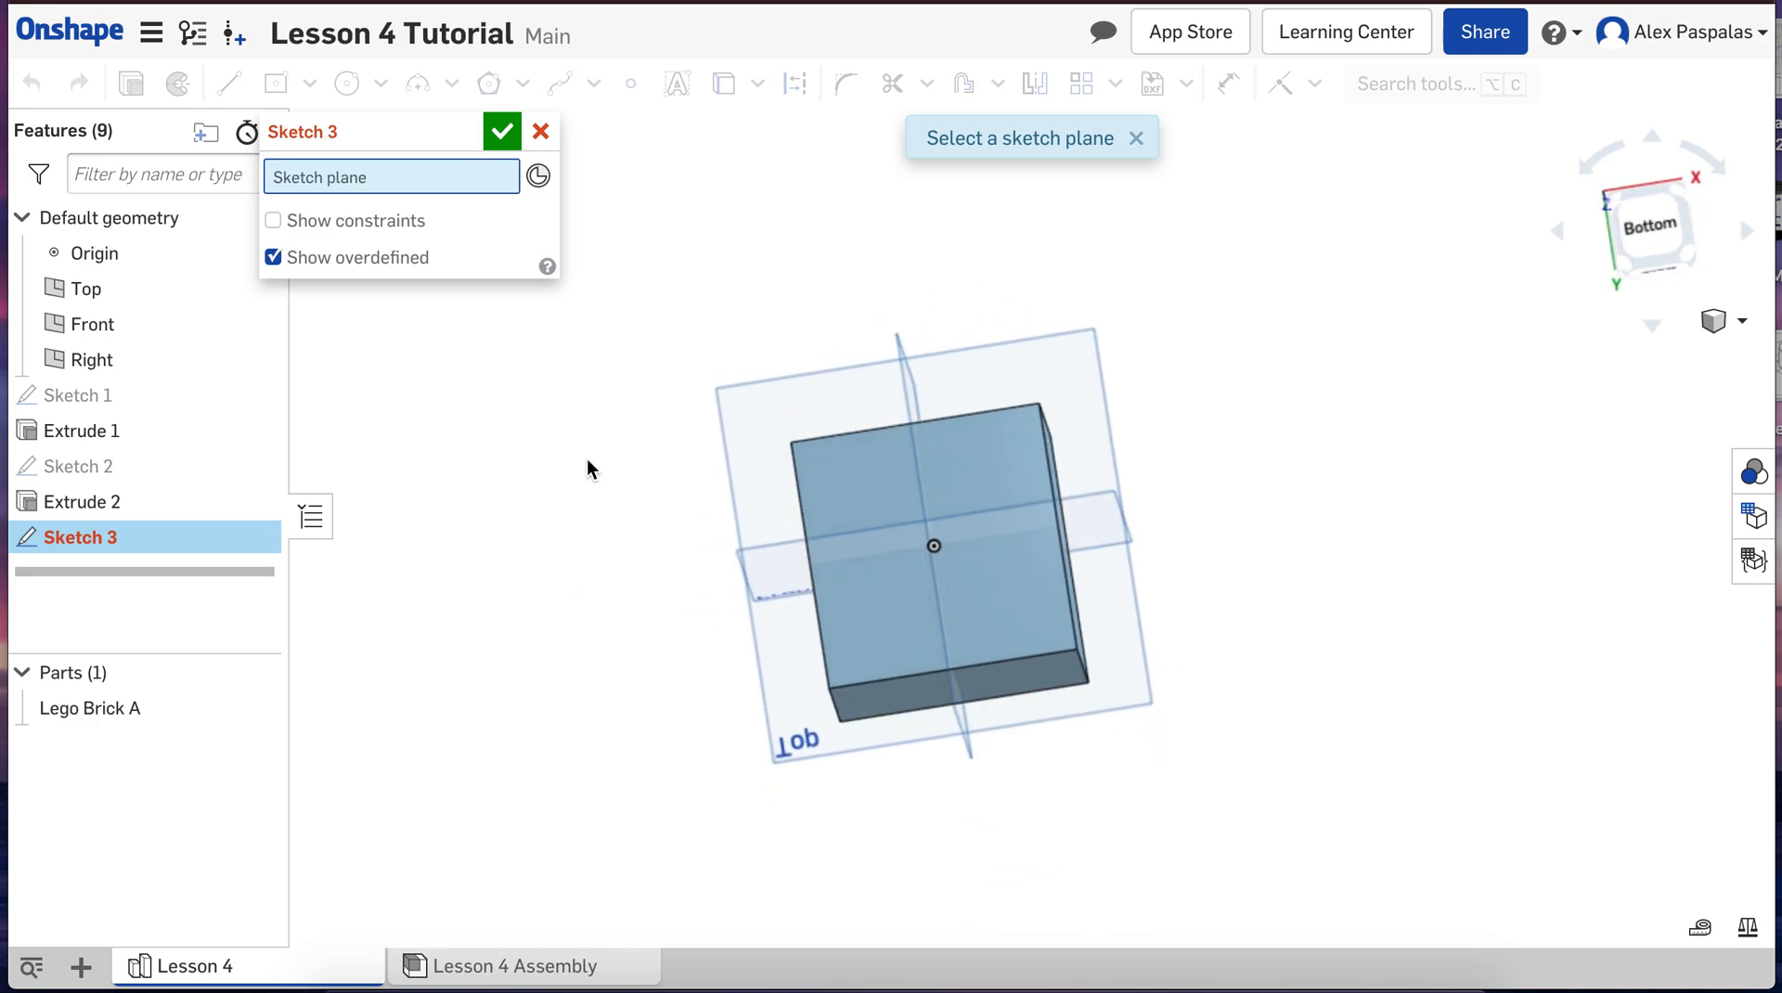
{"action": "left_click", "coordinate": [1011, 482]}
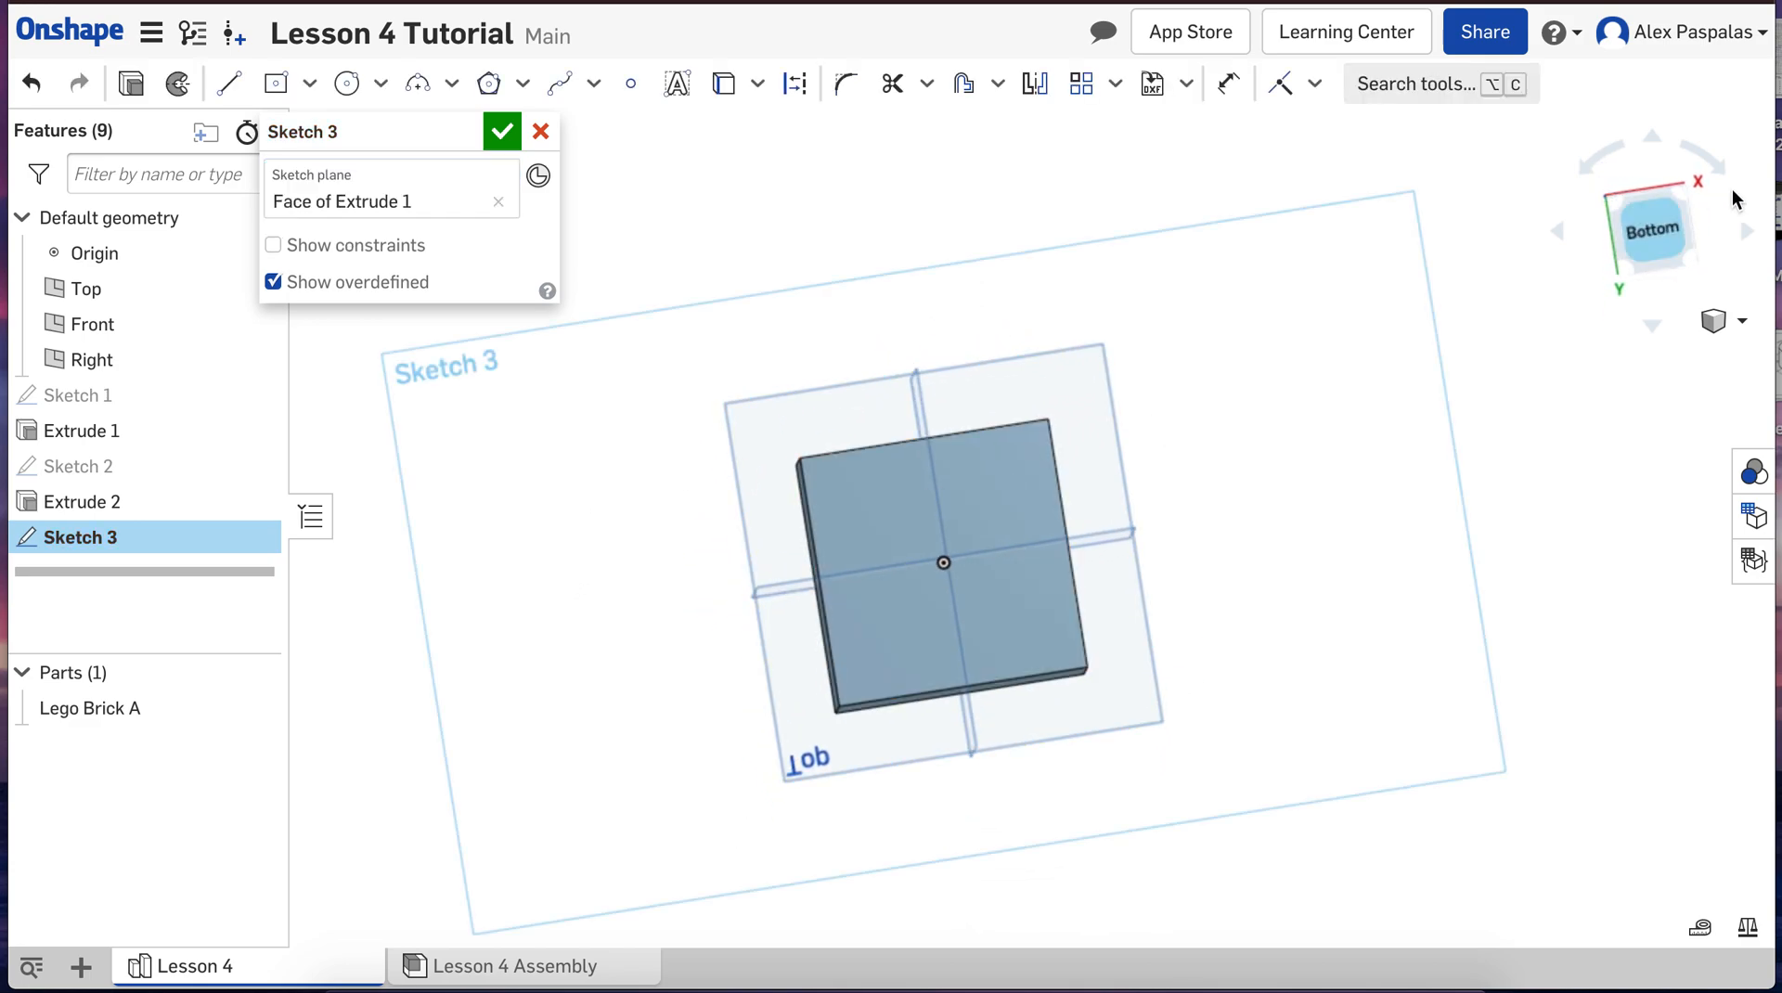
{"action": "left_click", "coordinate": [1672, 230]}
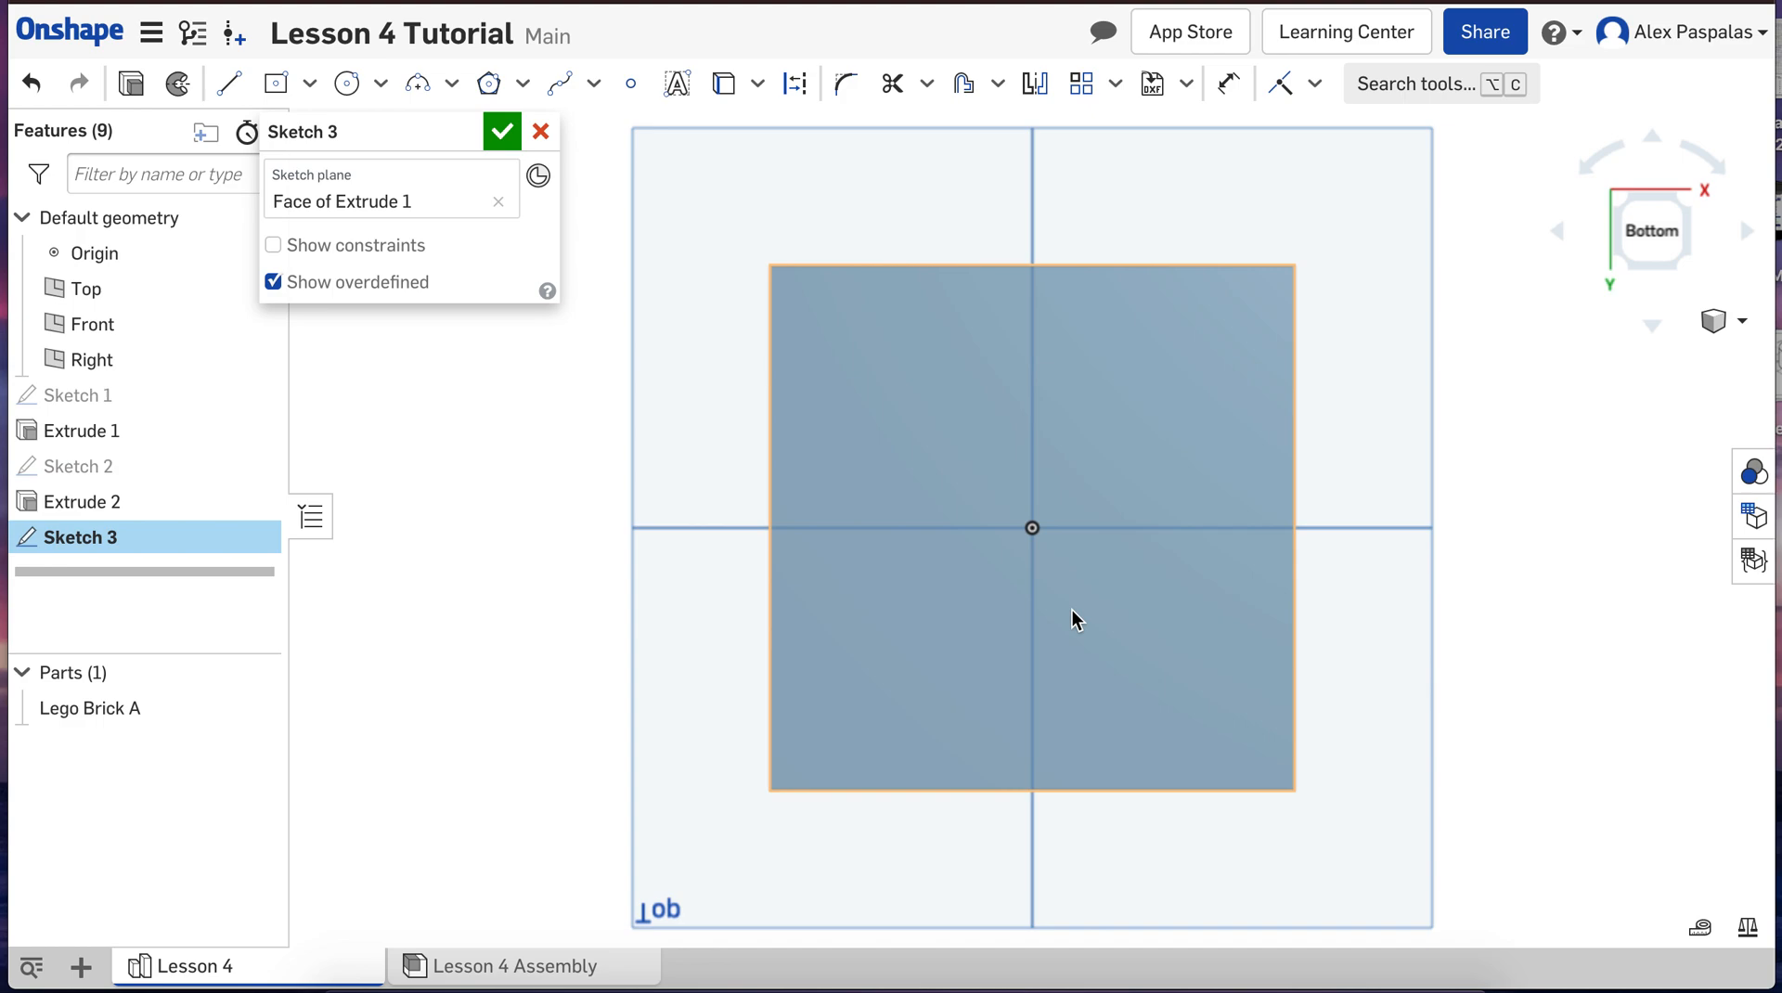
Step: Draw a center point circle with a diameter of 40 mm on the origin of the bottom face
{"action": "left_click", "coordinate": [346, 83]}
{"action": "left_click", "coordinate": [1032, 528]}
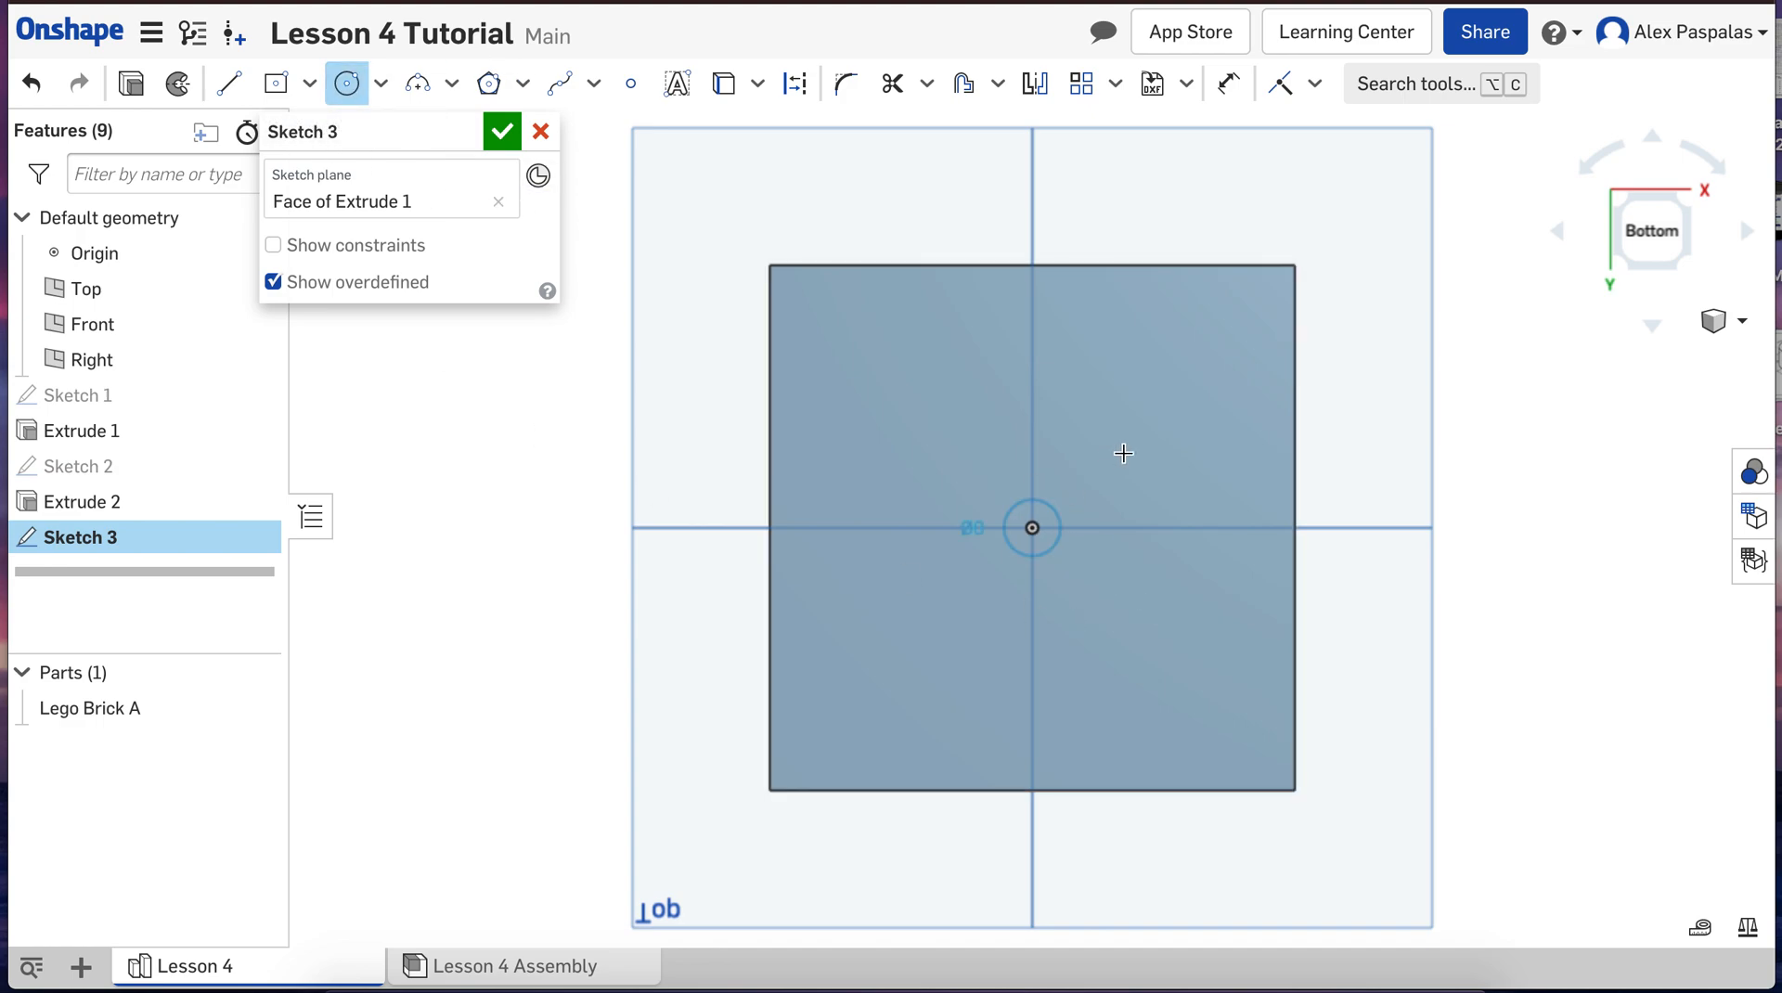
{"action": "left_click", "coordinate": [1131, 448]}
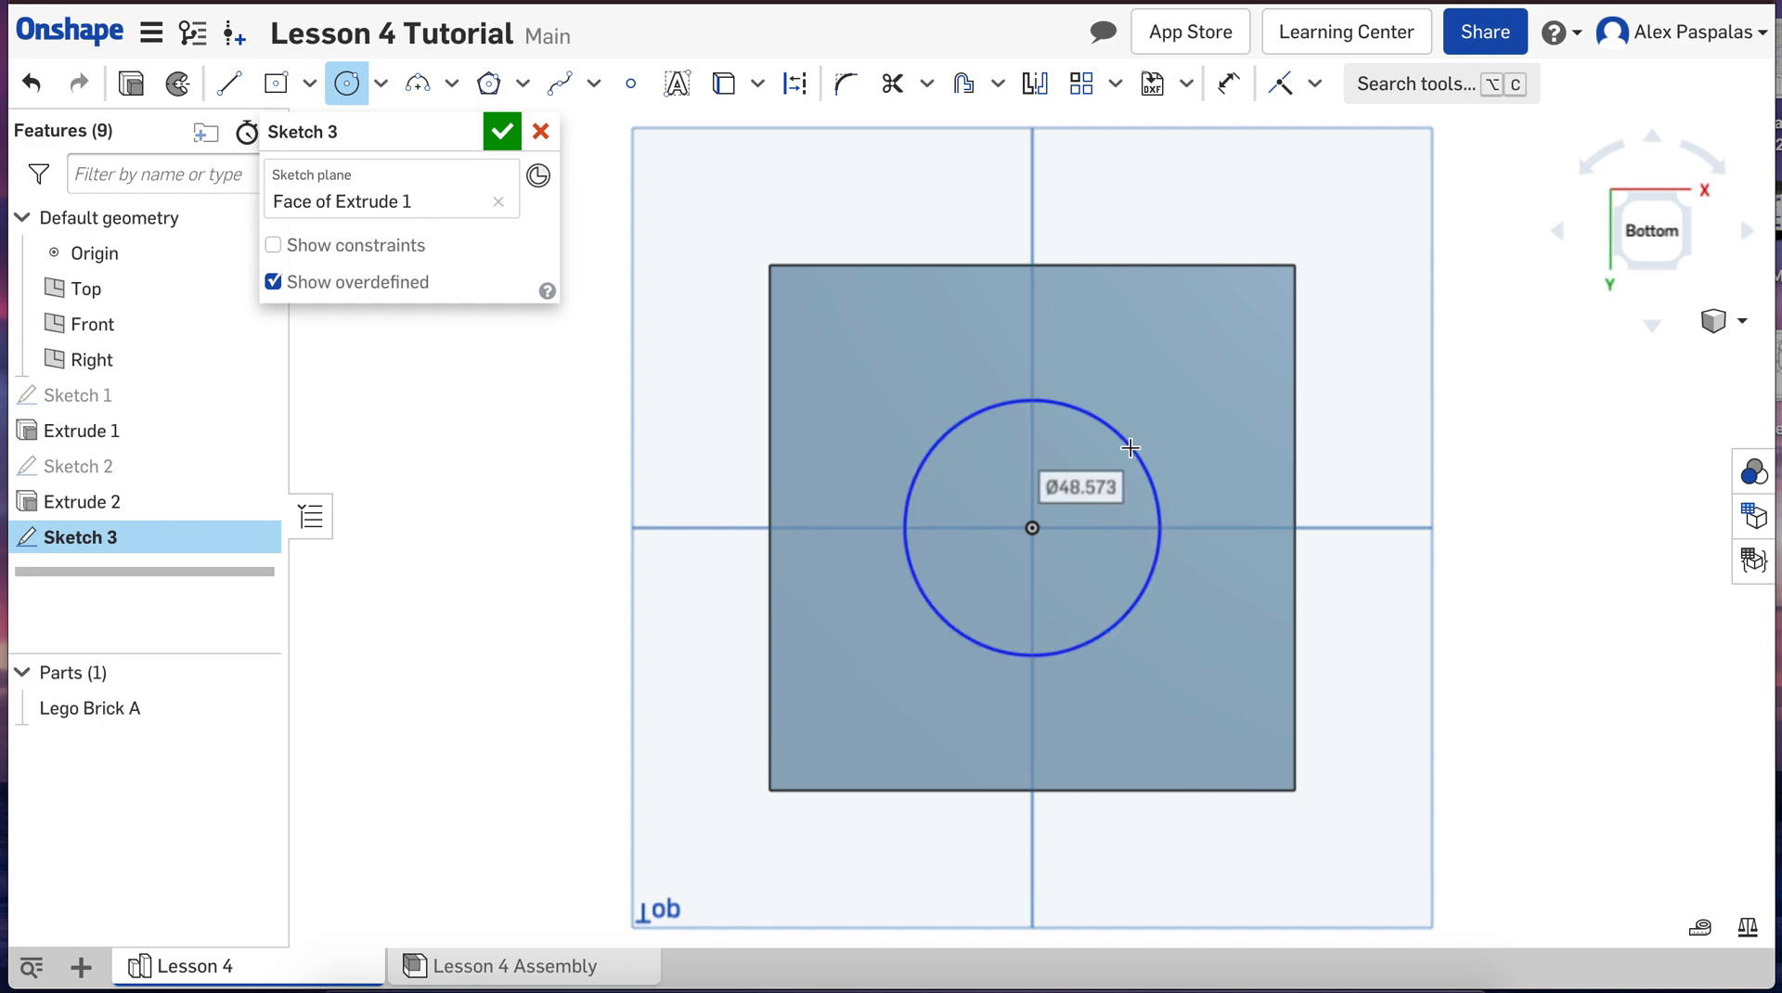
{"action": "type", "text": "40"}
{"action": "key", "text": "Return"}
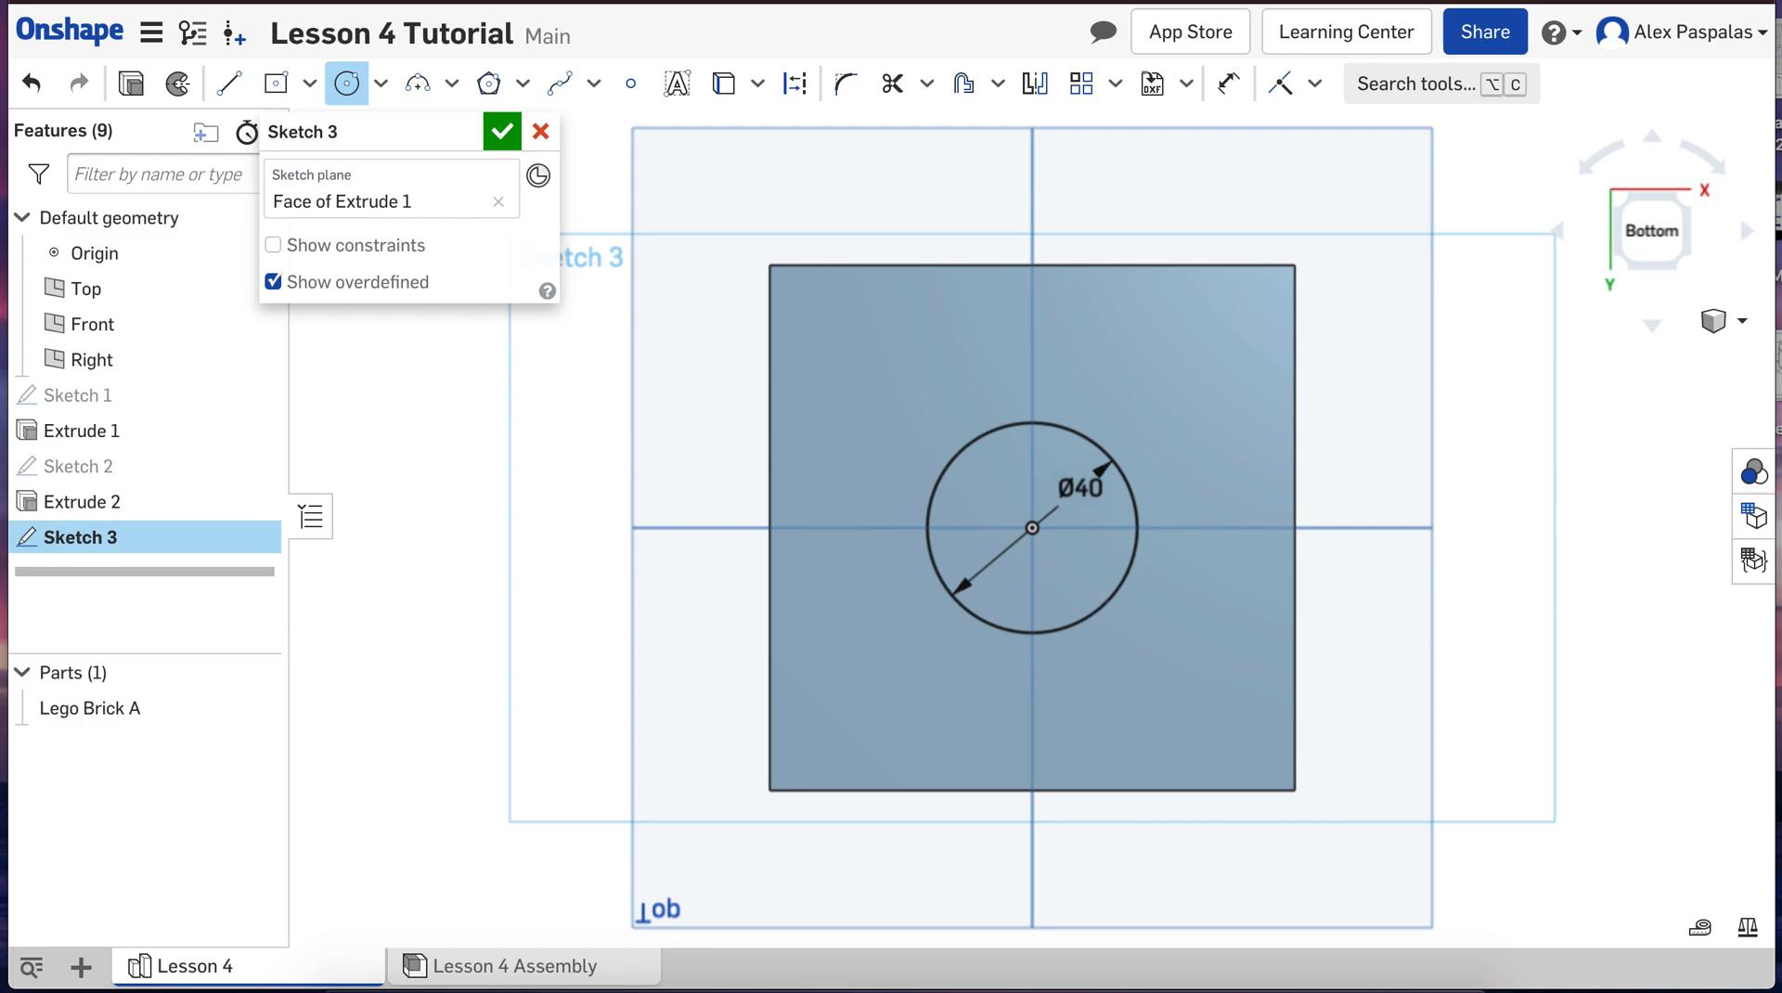
Step: Cut the bottom circle into Lego Brick A with a Remove extrude at a blind depth of 40 mm
{"action": "left_click", "coordinate": [1715, 320]}
{"action": "left_click", "coordinate": [1617, 357]}
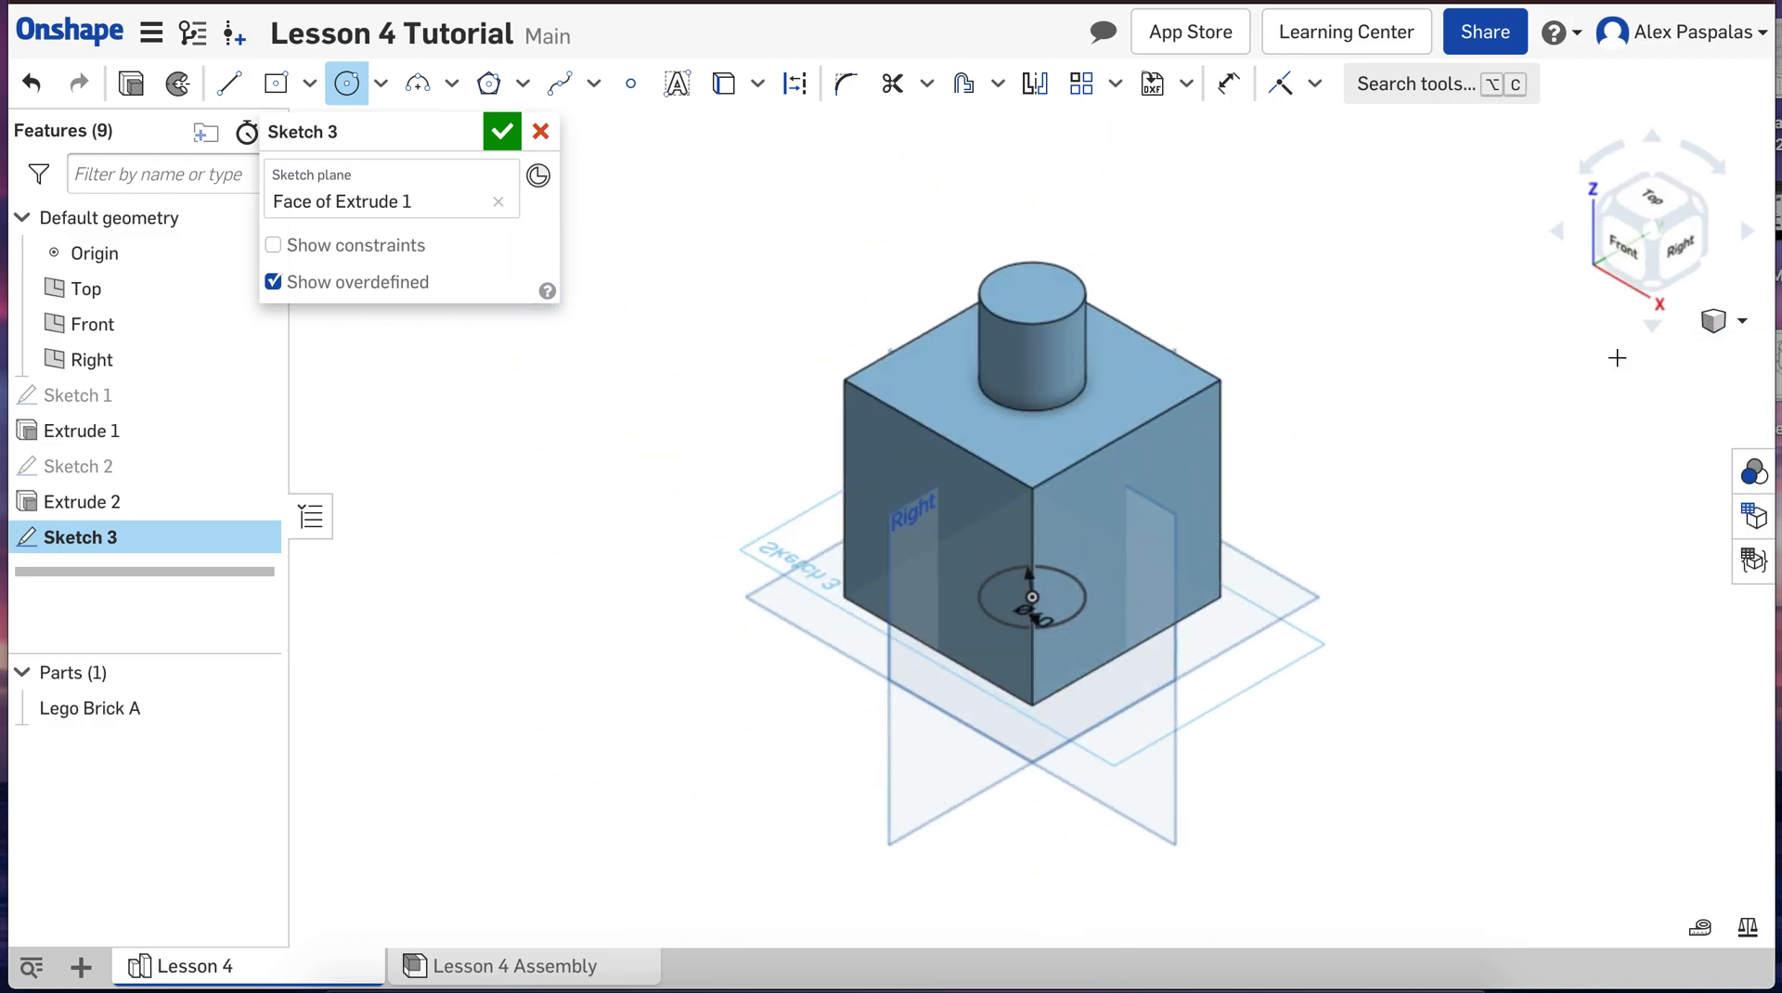
{"action": "left_click", "coordinate": [131, 85]}
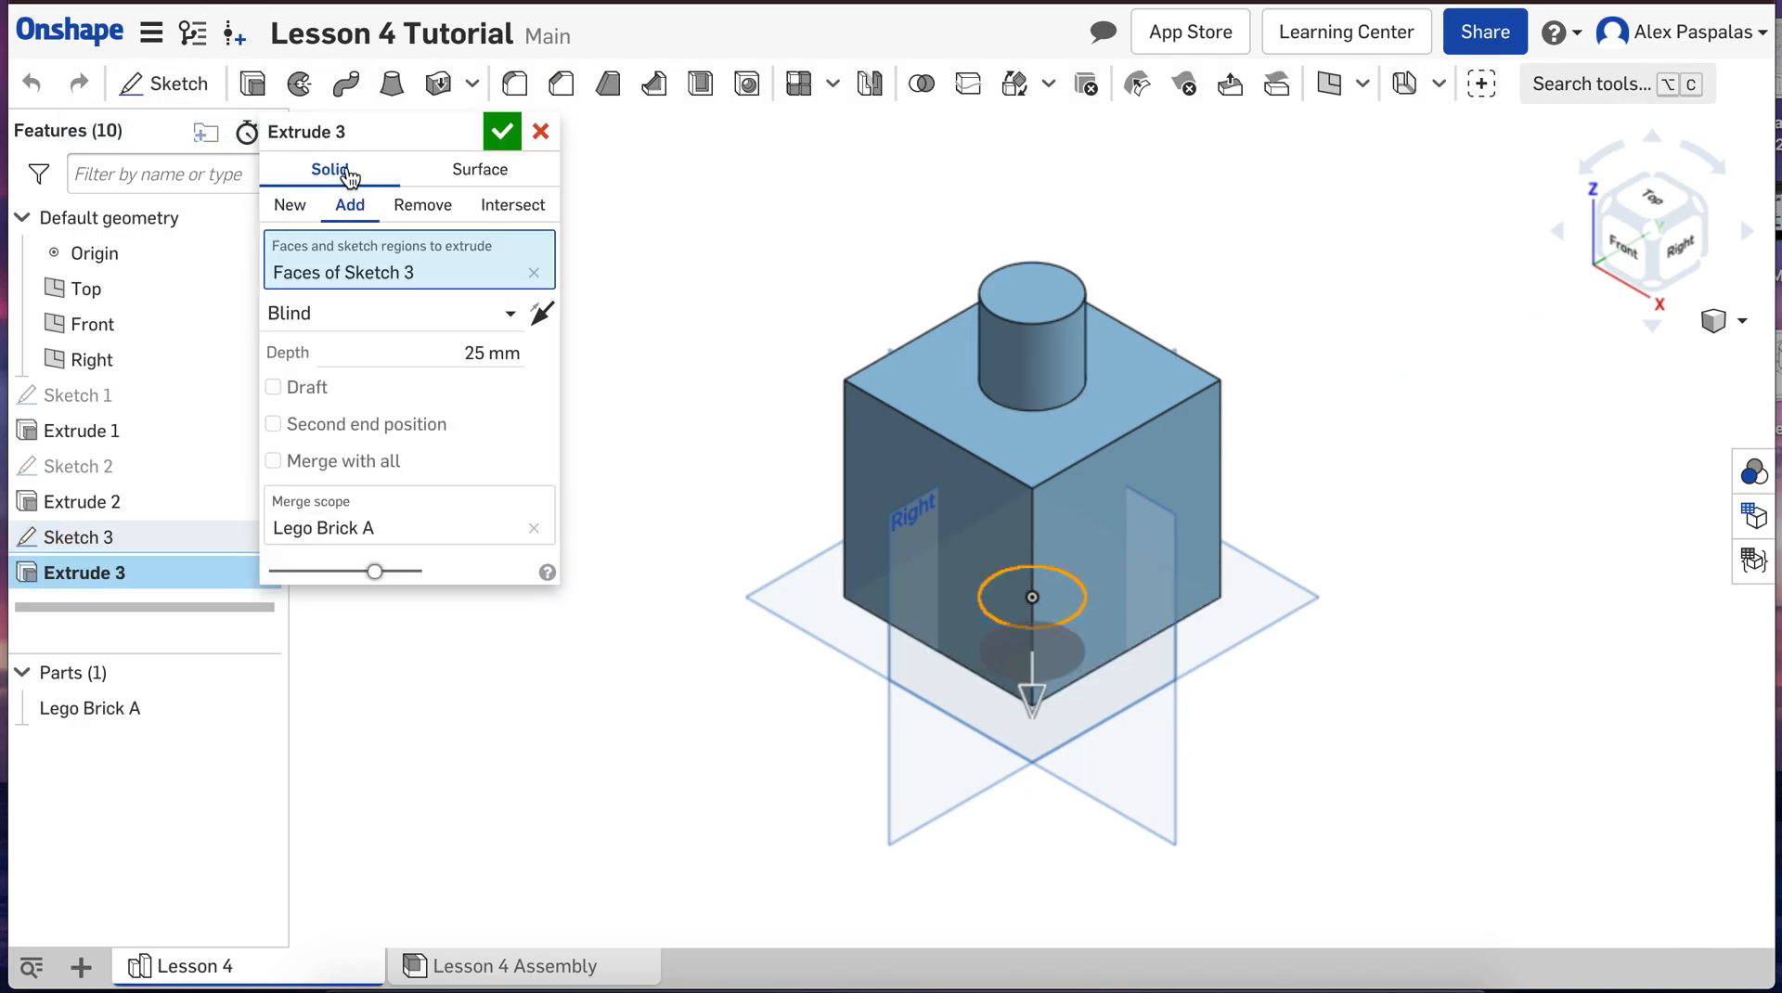
{"action": "left_click", "coordinate": [422, 206]}
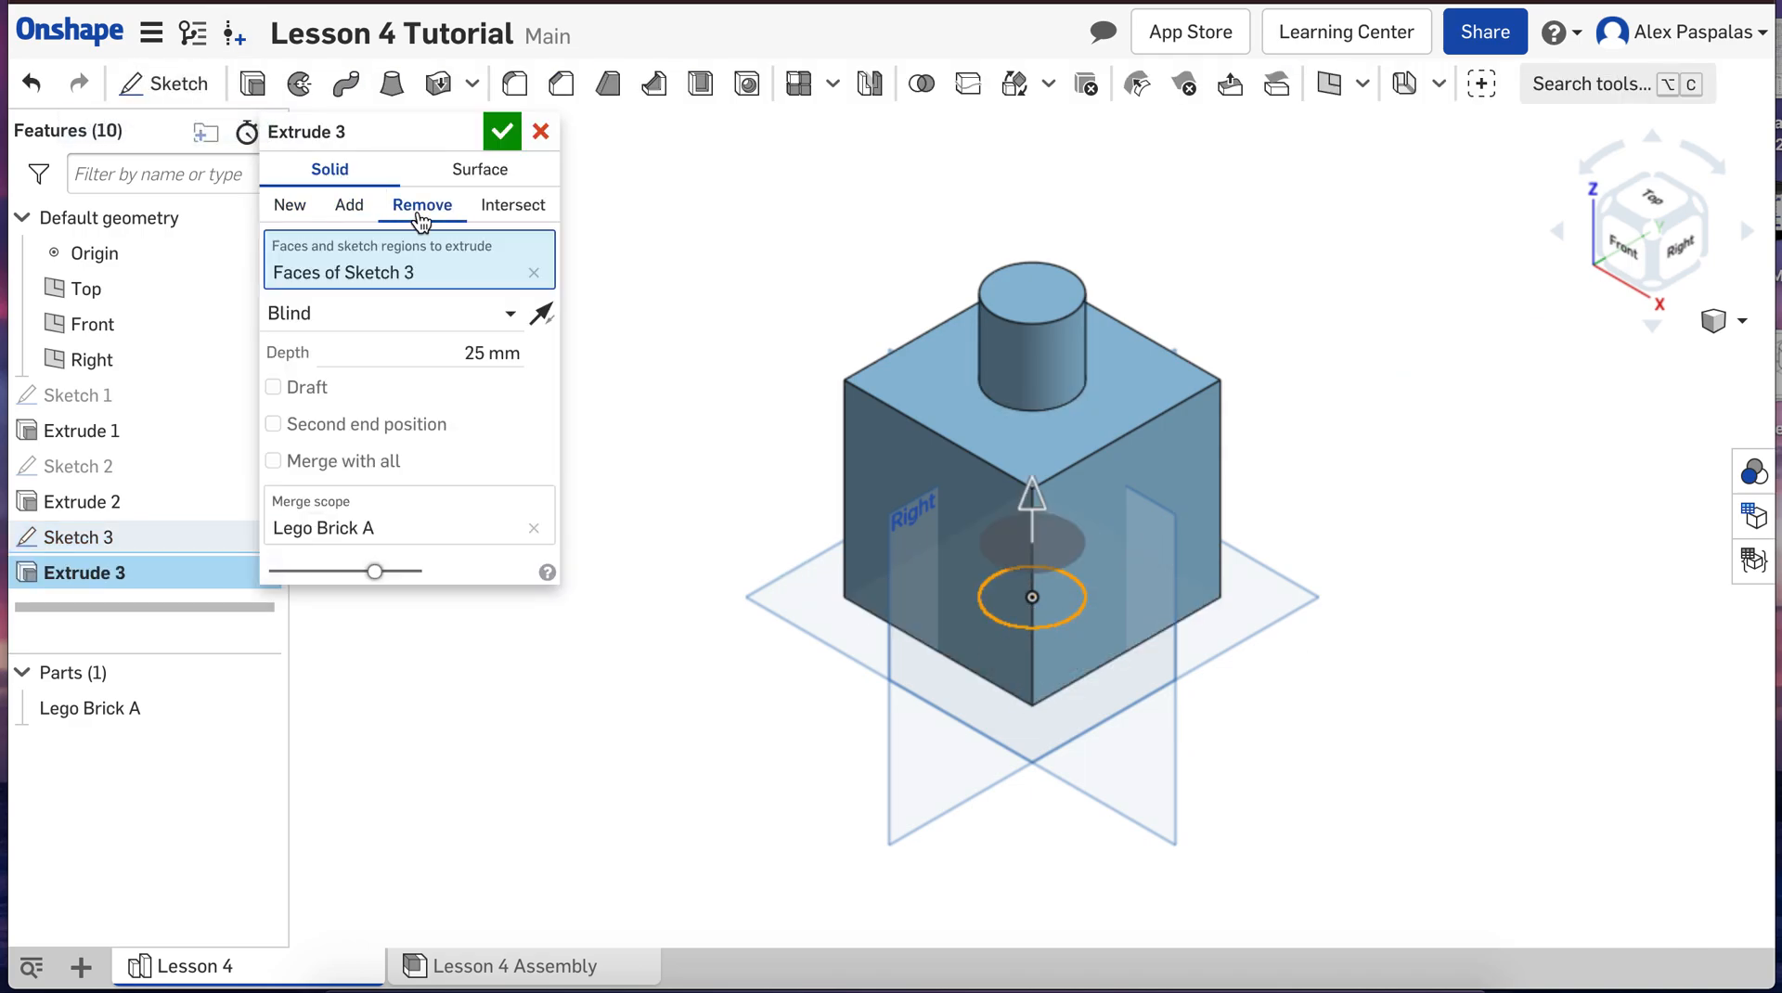
{"action": "left_click", "coordinate": [466, 357]}
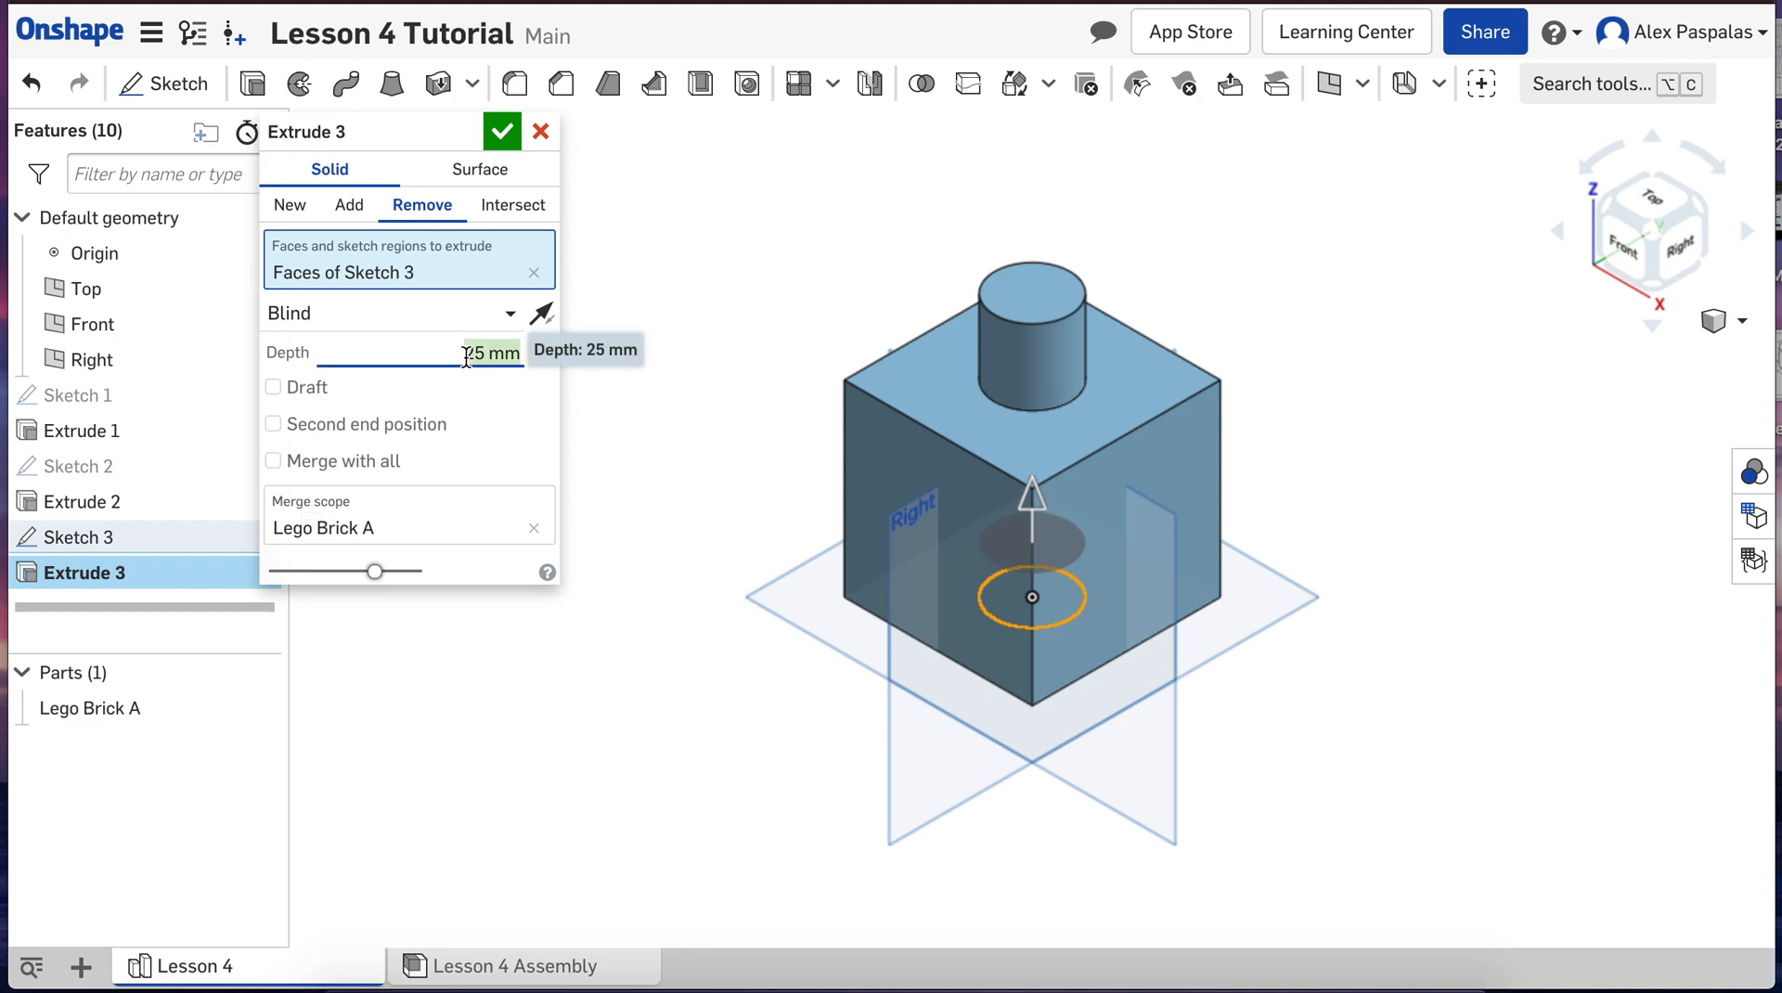
{"action": "type", "text": "40"}
{"action": "key", "text": "Return"}
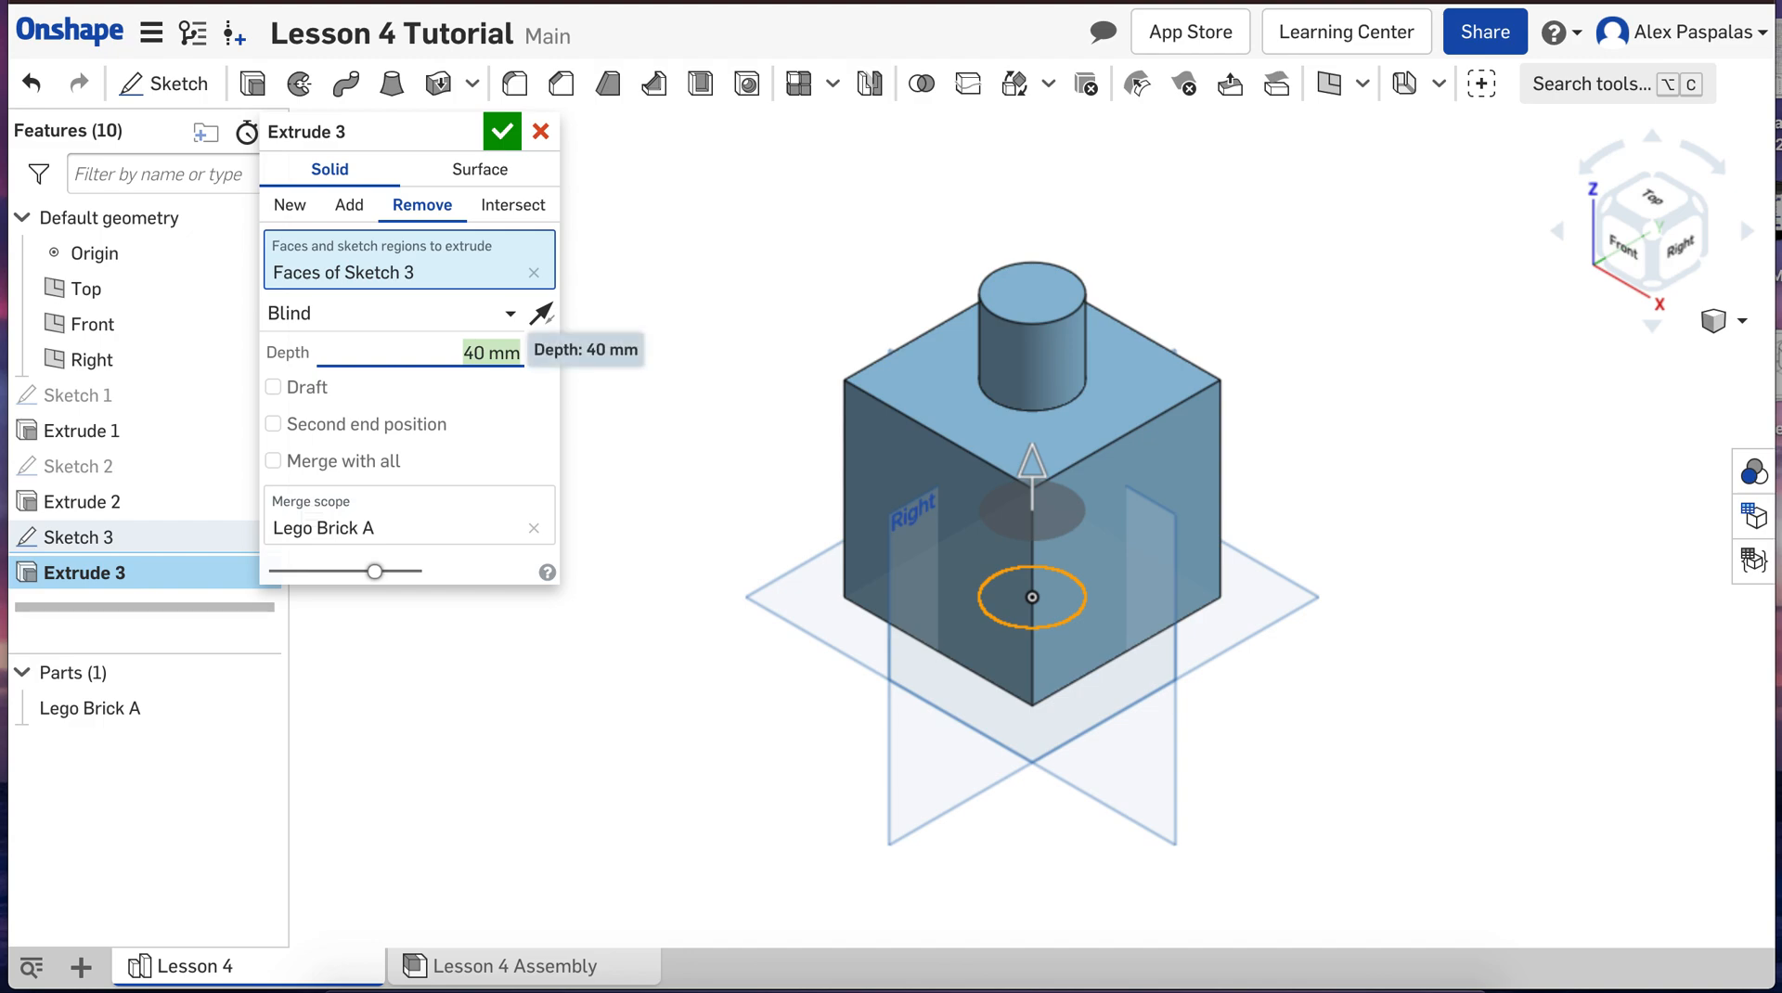
{"action": "left_click", "coordinate": [501, 133]}
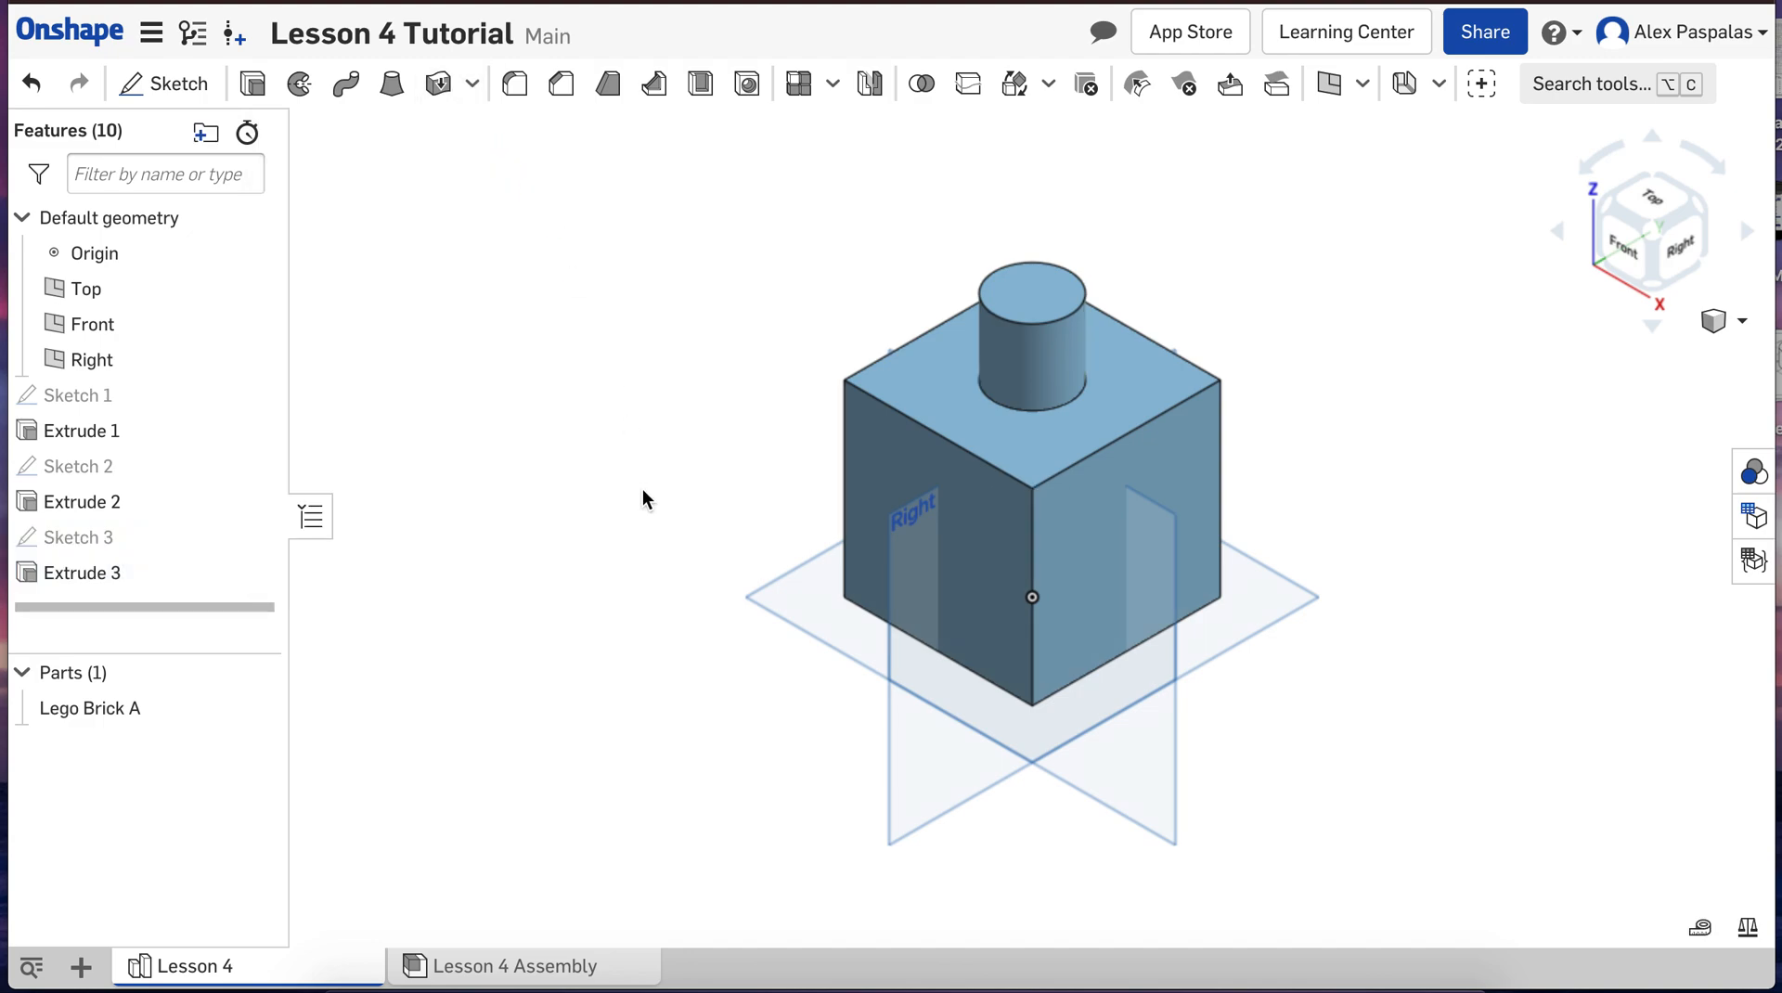
{"action": "mouse_move", "coordinate": [642, 464]}
{"action": "right_mouse_down"}
{"action": "mouse_move", "coordinate": [620, 329]}
{"action": "mouse_move", "coordinate": [640, 281]}
{"action": "mouse_move", "coordinate": [618, 343]}
{"action": "mouse_move", "coordinate": [655, 501]}
{"action": "mouse_move", "coordinate": [611, 512]}
{"action": "mouse_move", "coordinate": [618, 469]}
{"action": "mouse_move", "coordinate": [657, 467]}
{"action": "right_mouse_up"}
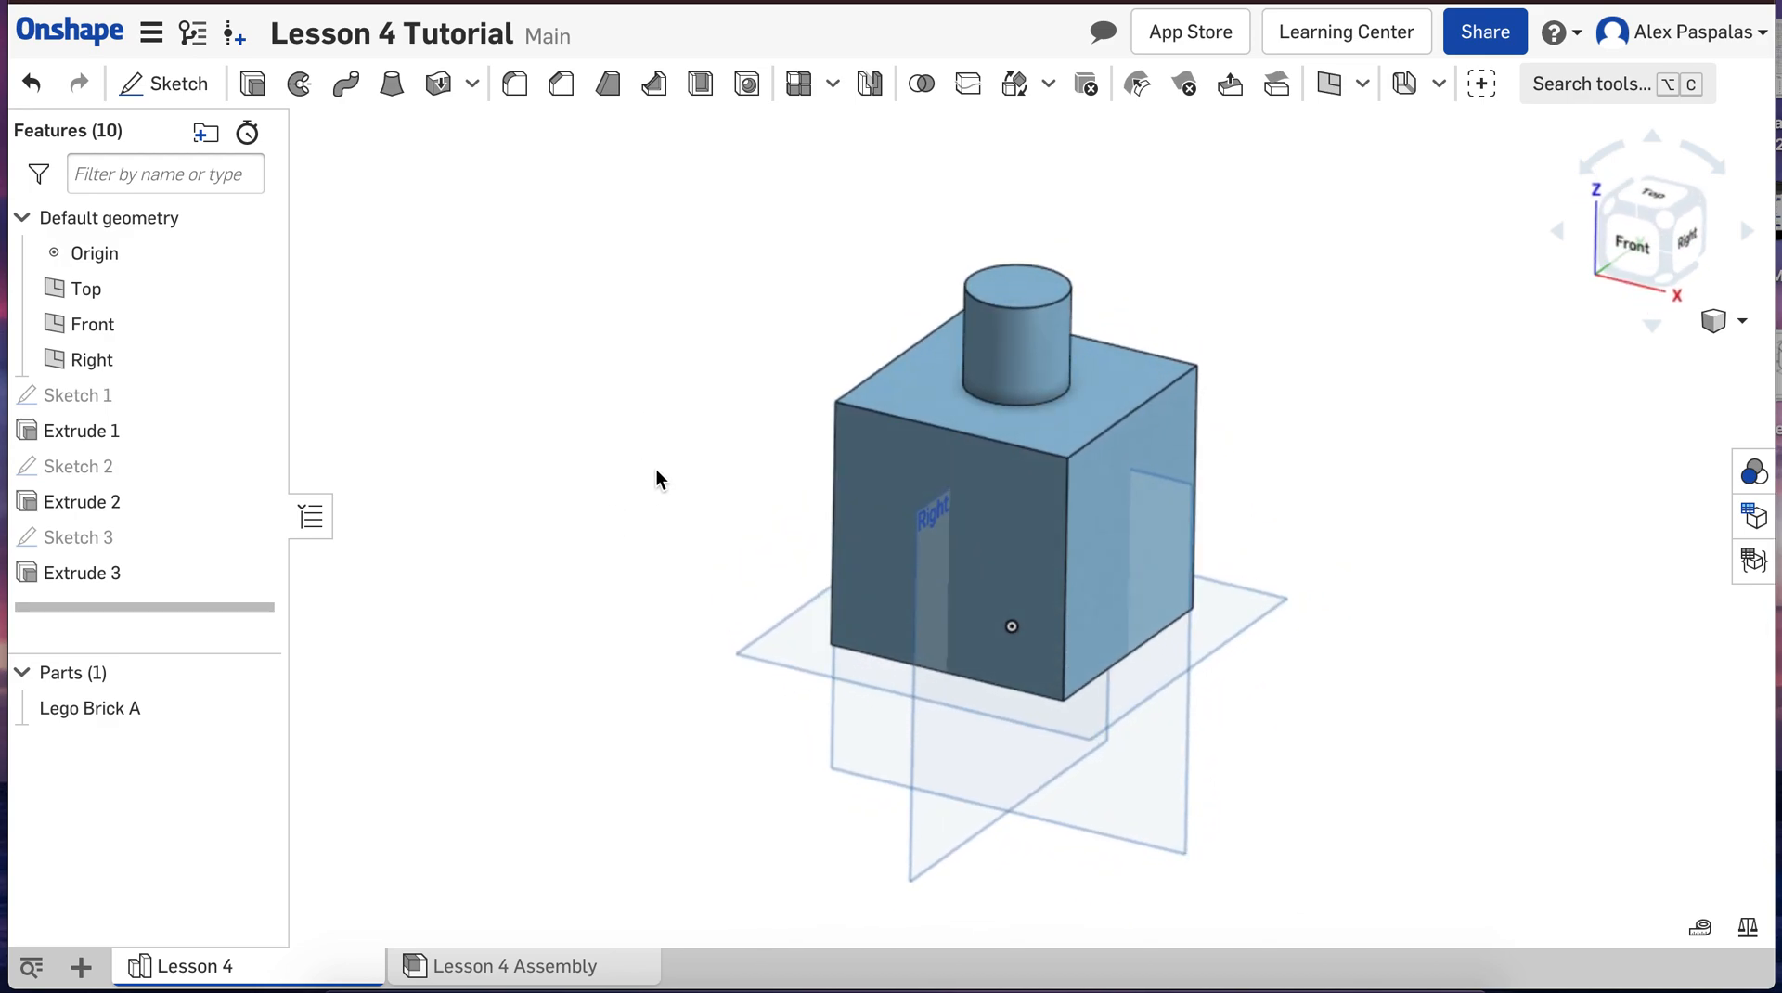
{"action": "scroll", "coordinate": [631, 822], "scroll_direction": "down", "scroll_amount": 3}
{"action": "scroll", "coordinate": [1178, 869], "scroll_direction": "up", "scroll_amount": 2}
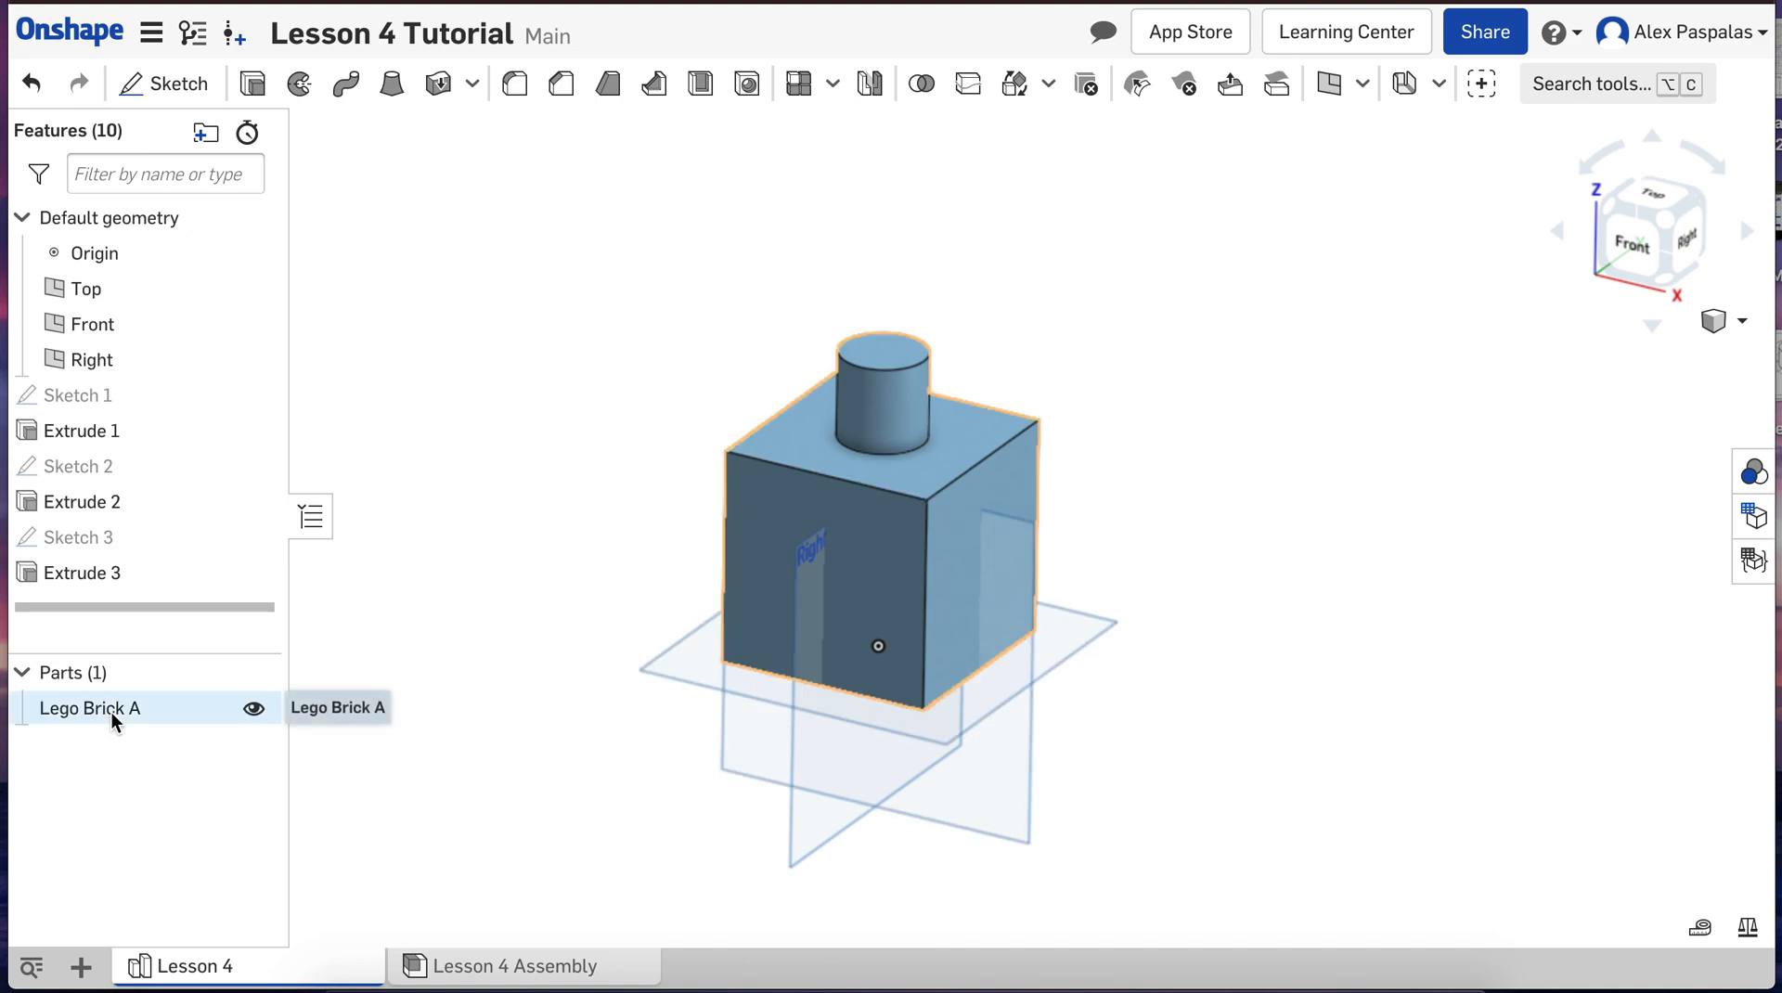
{"action": "left_click", "coordinate": [139, 709]}
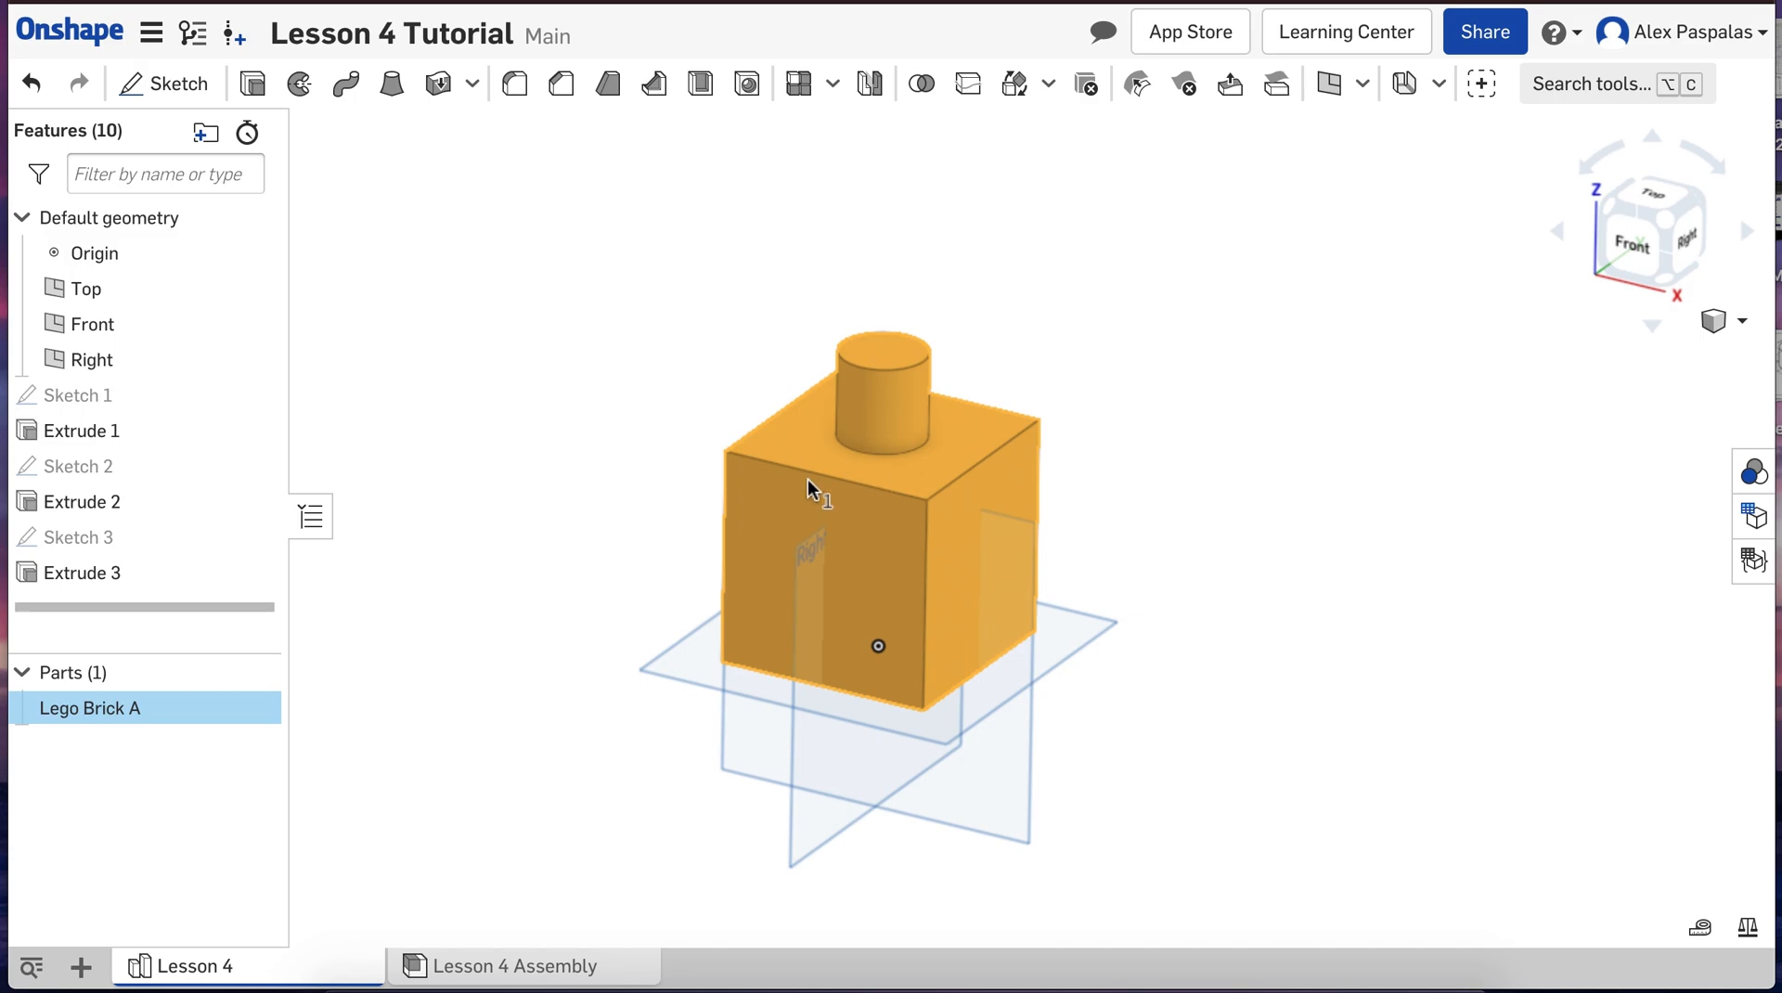
{"action": "right_click", "coordinate": [777, 537]}
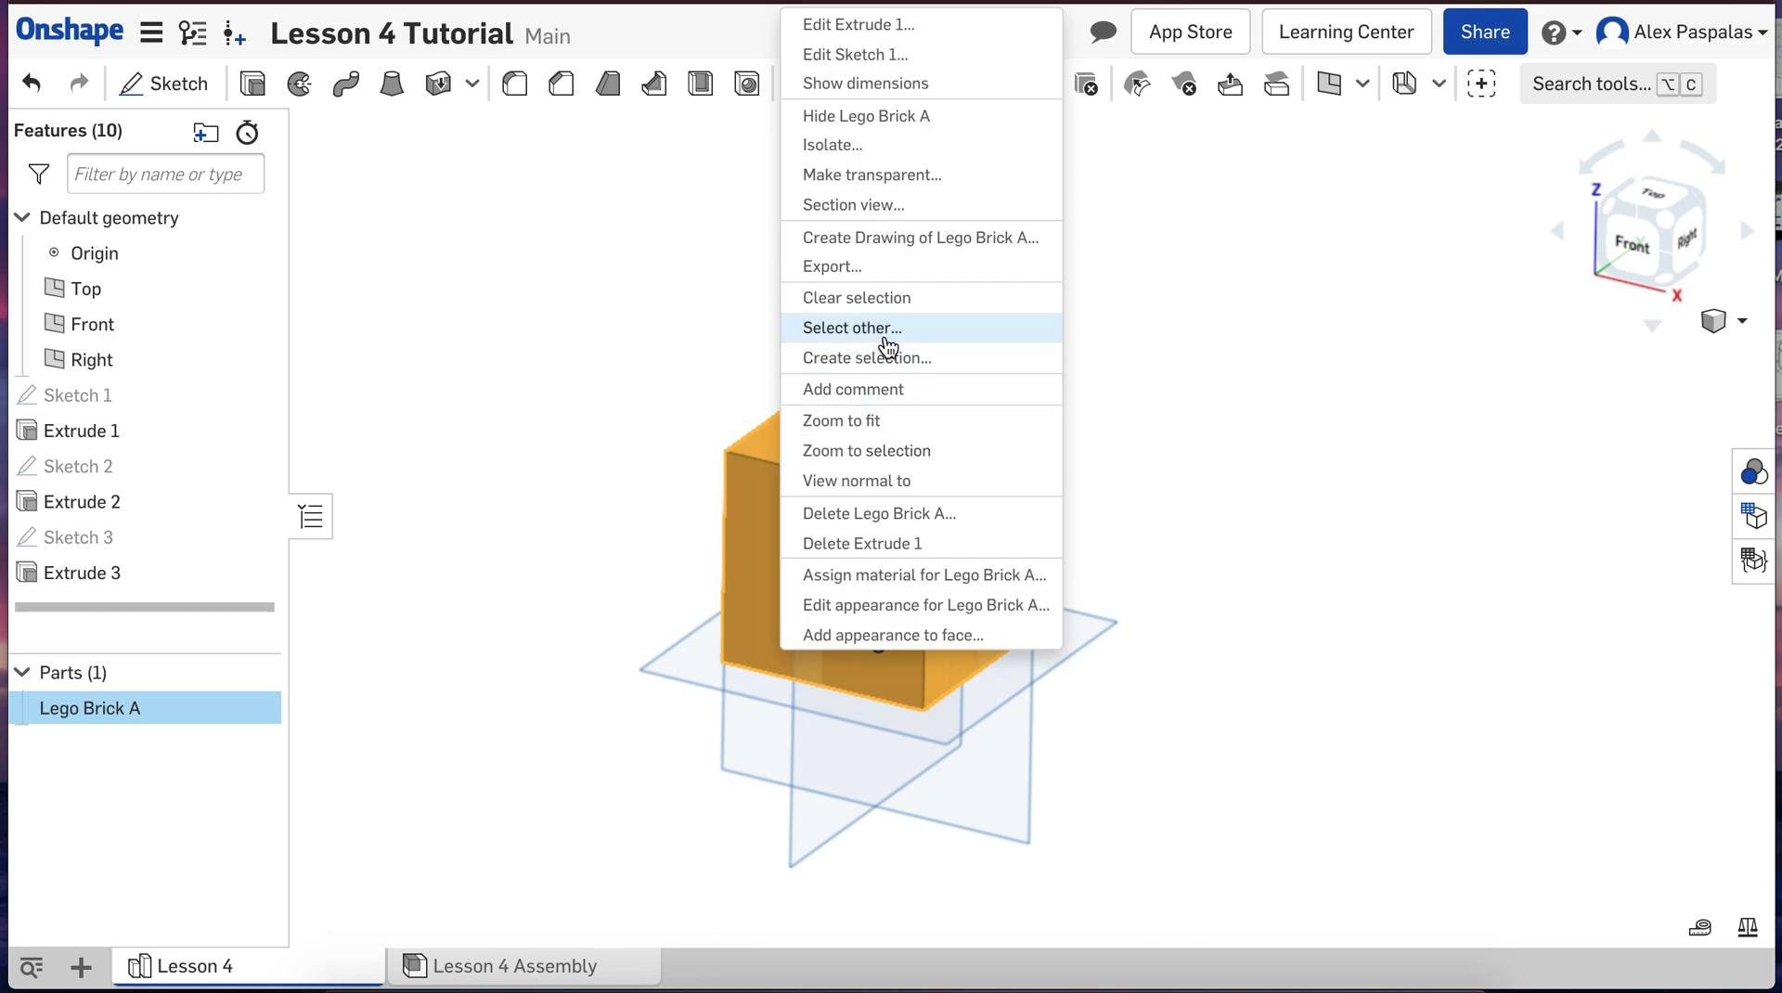
{"action": "left_click", "coordinate": [1206, 459]}
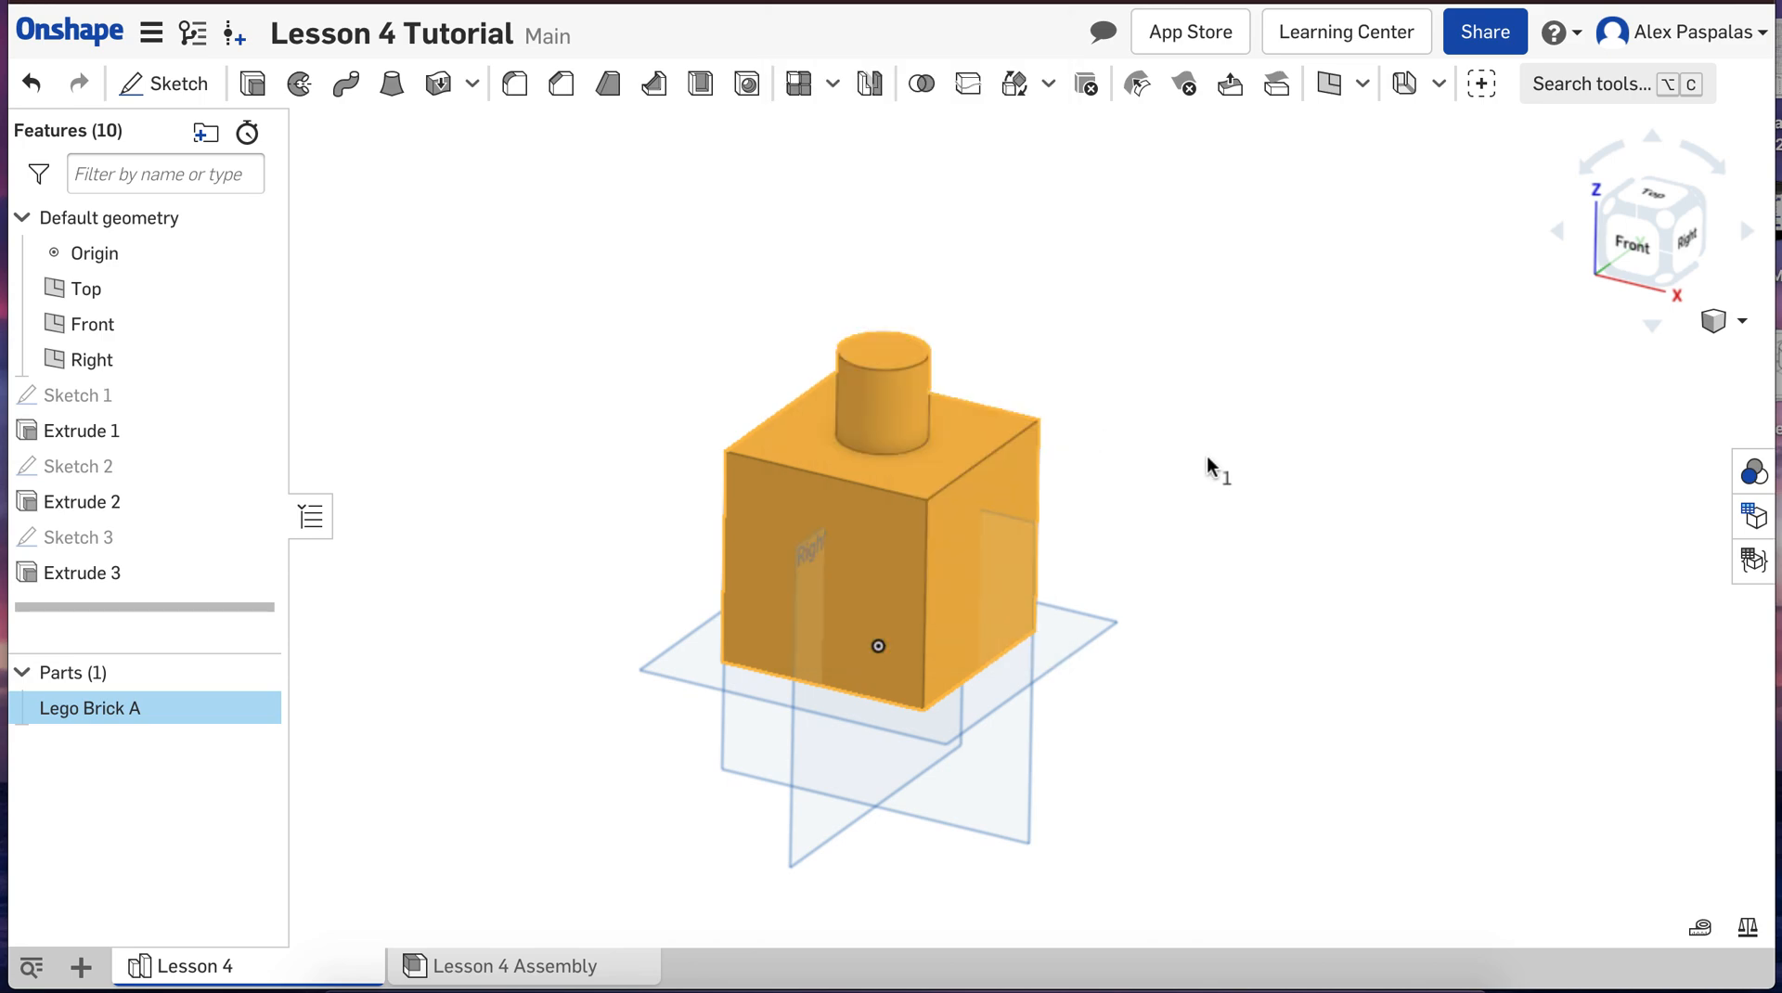
{"action": "left_click", "coordinate": [1207, 458]}
Step: Copy Lego Brick A with a Translate by XYZ transform, moving the copy about 262 mm along X
{"action": "right_click", "coordinate": [90, 708]}
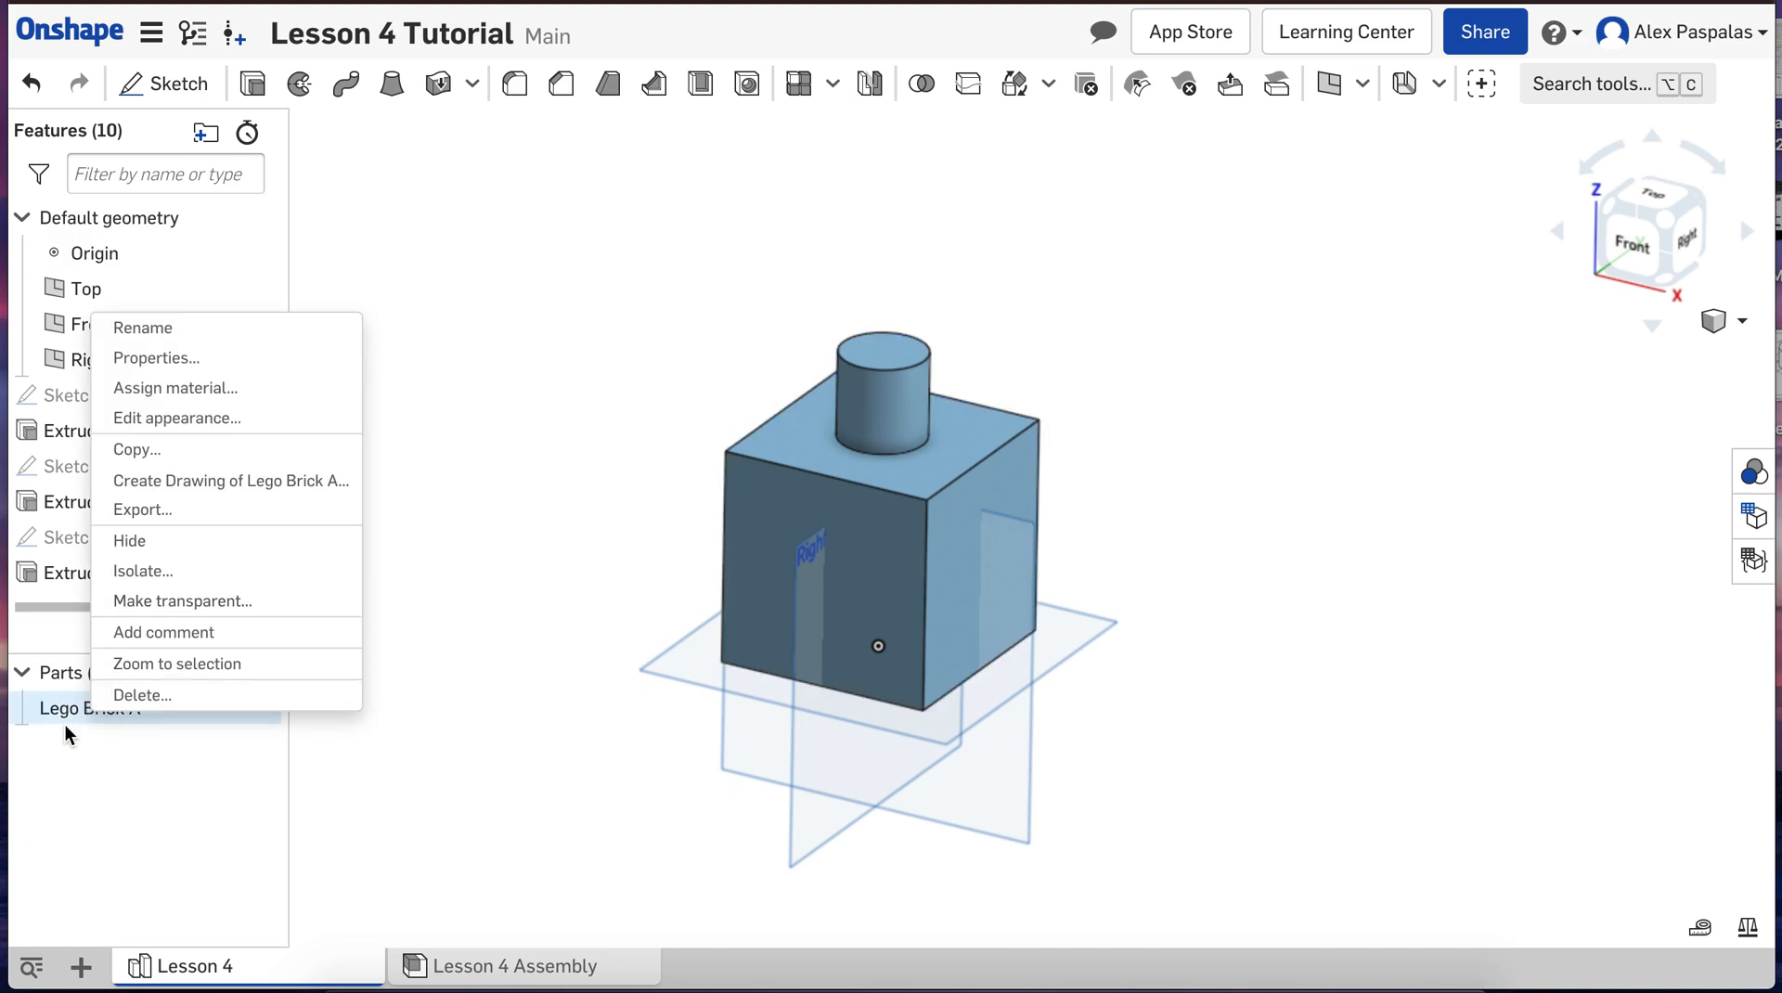
{"action": "left_click", "coordinate": [501, 722]}
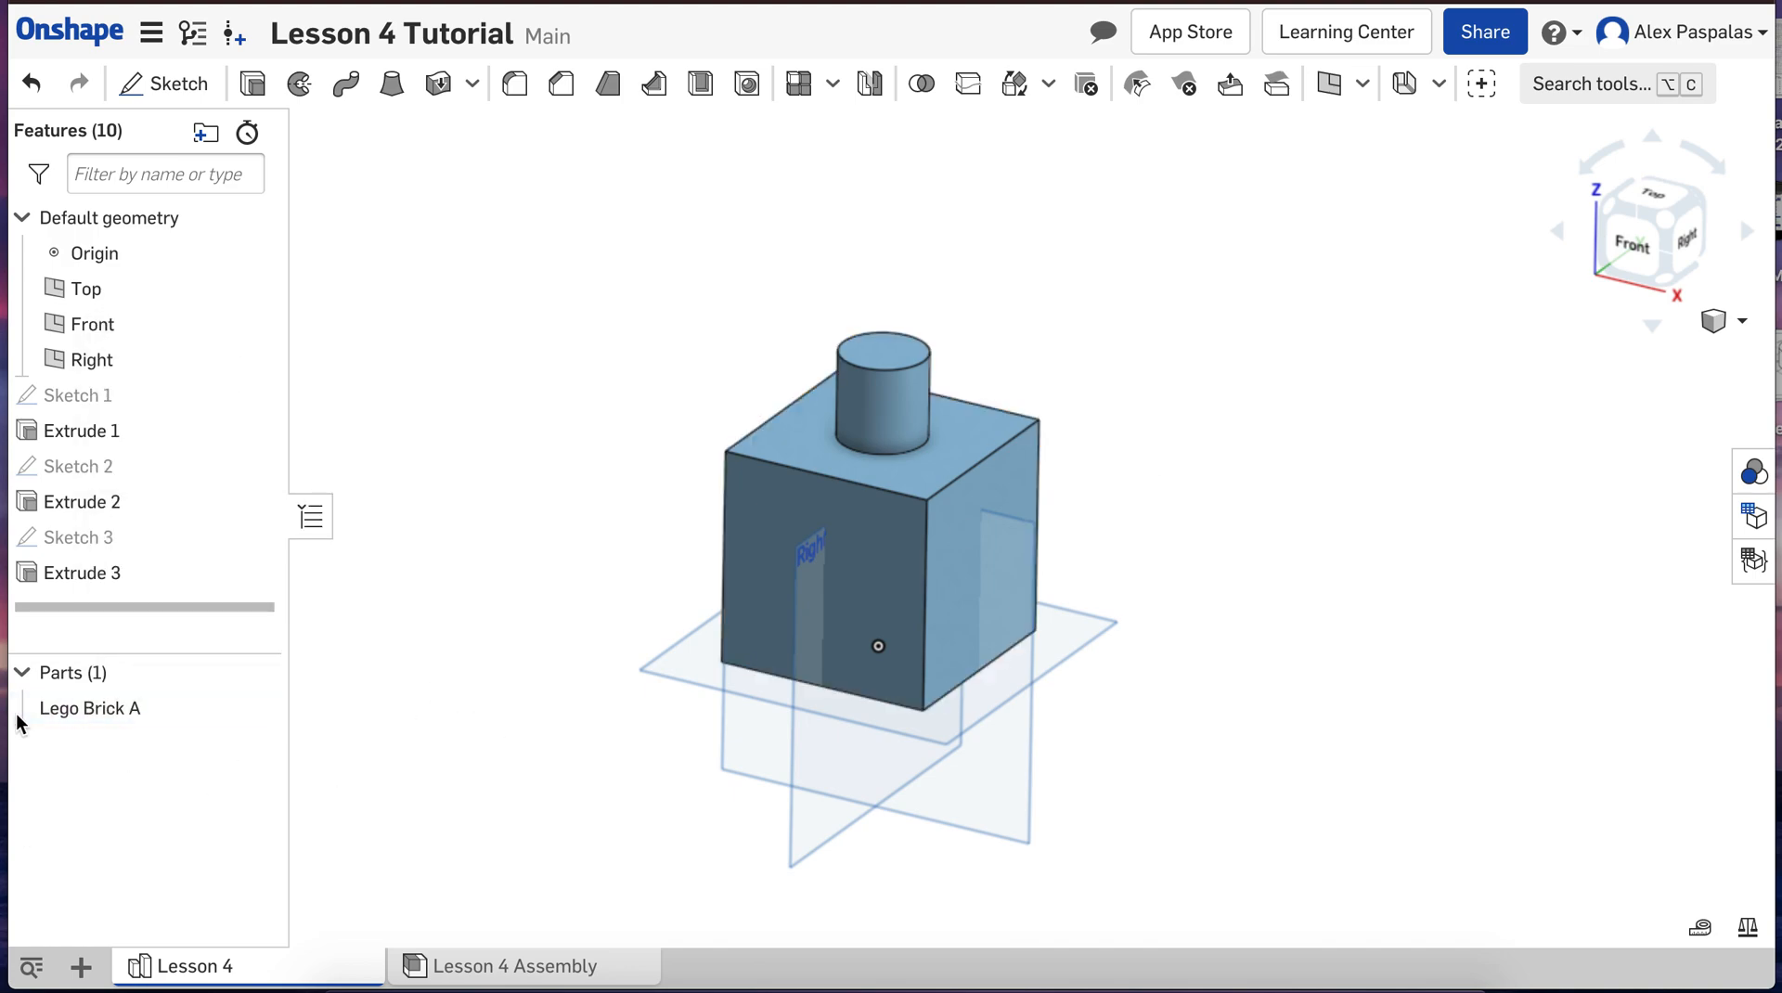
{"action": "right_click", "coordinate": [86, 713]}
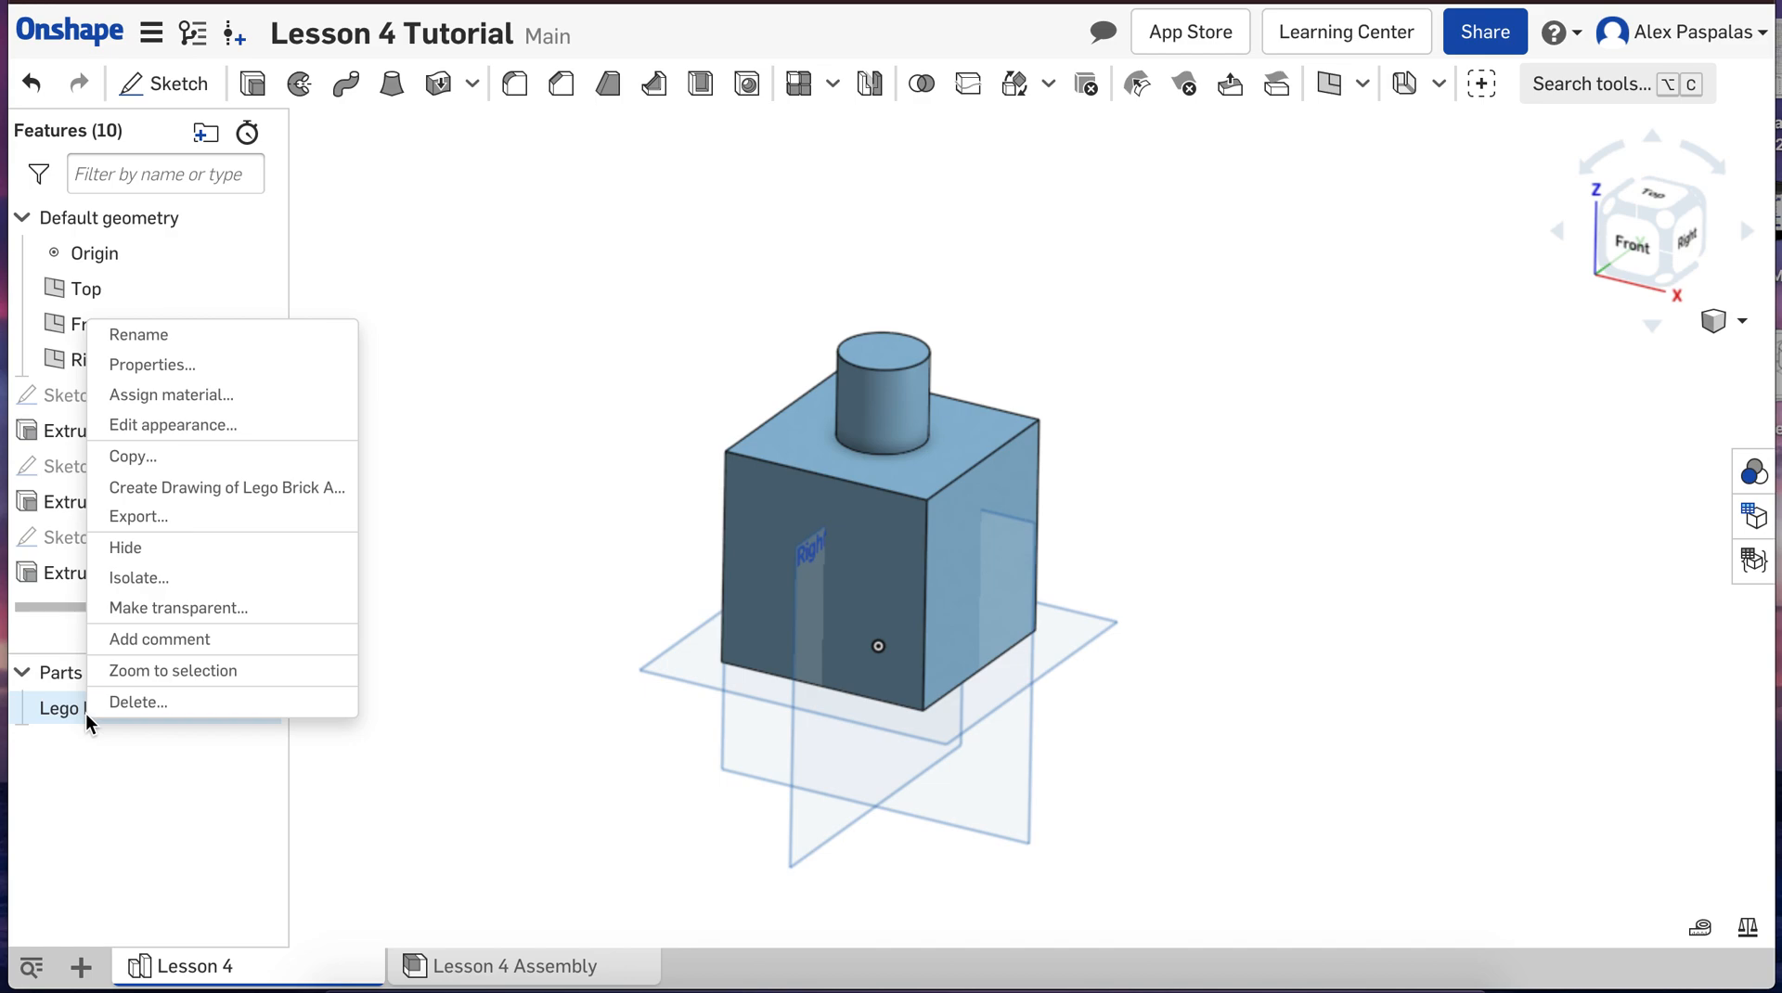
{"action": "left_click", "coordinate": [147, 458]}
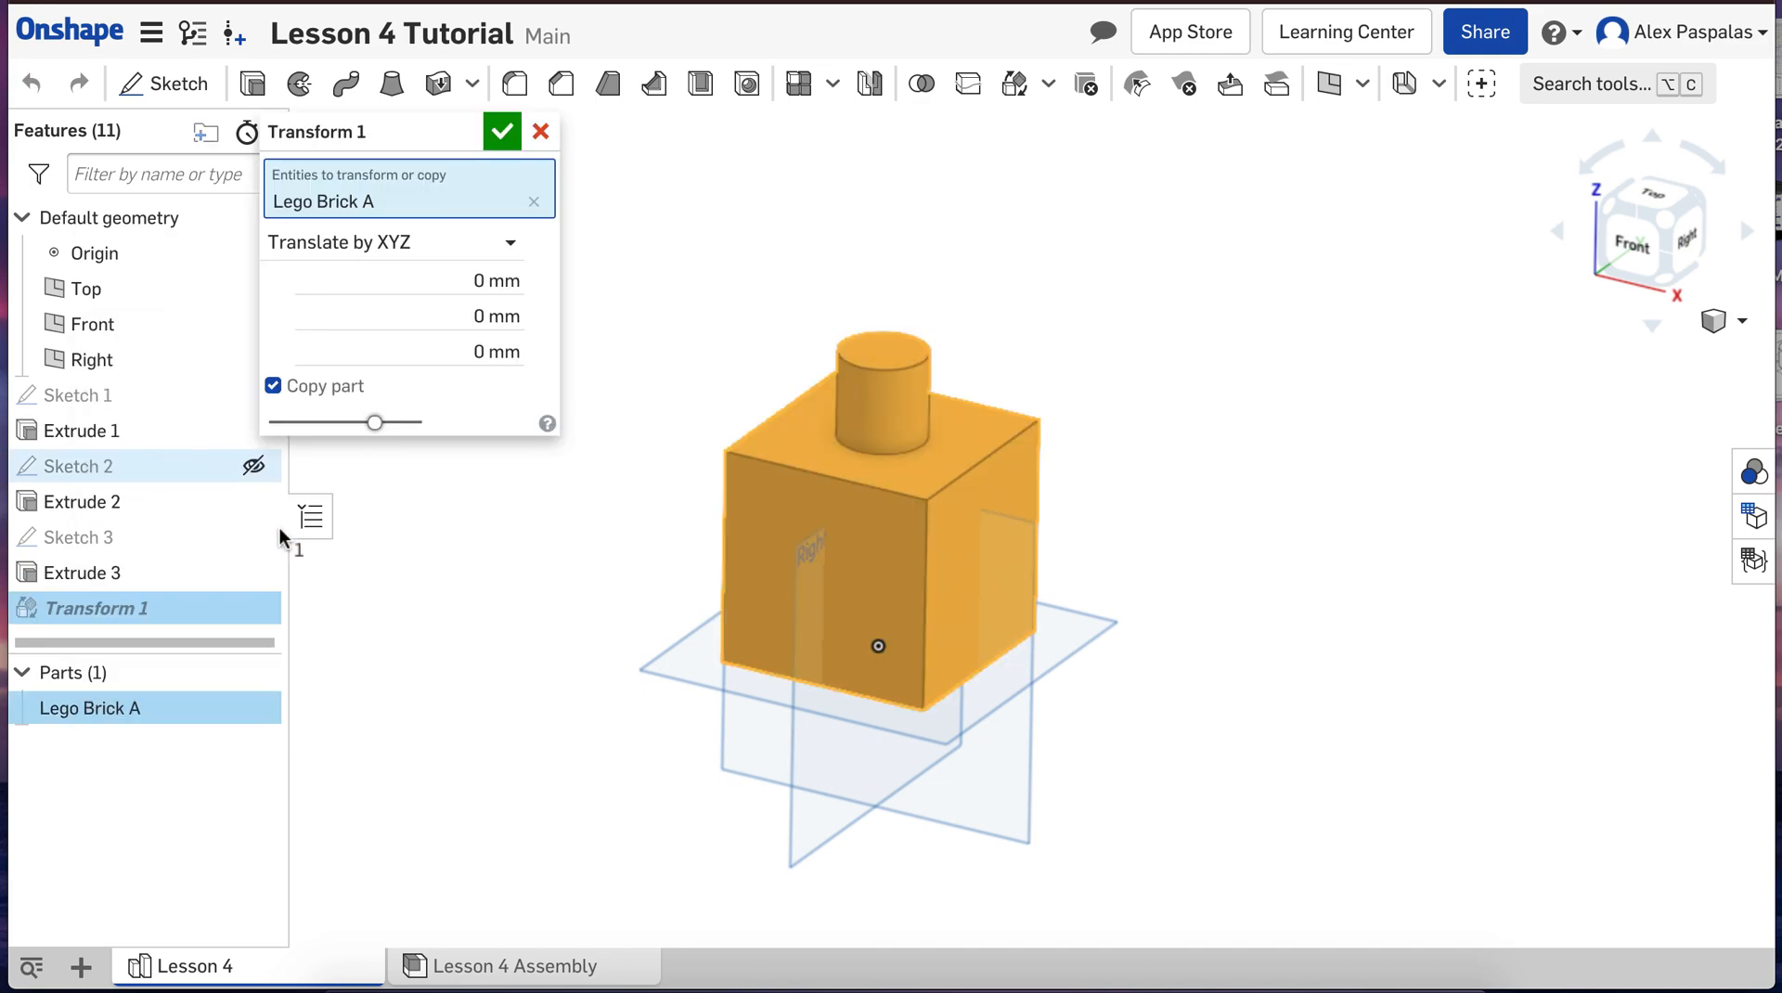
{"action": "scroll", "coordinate": [466, 623], "scroll_direction": "down", "scroll_amount": 3}
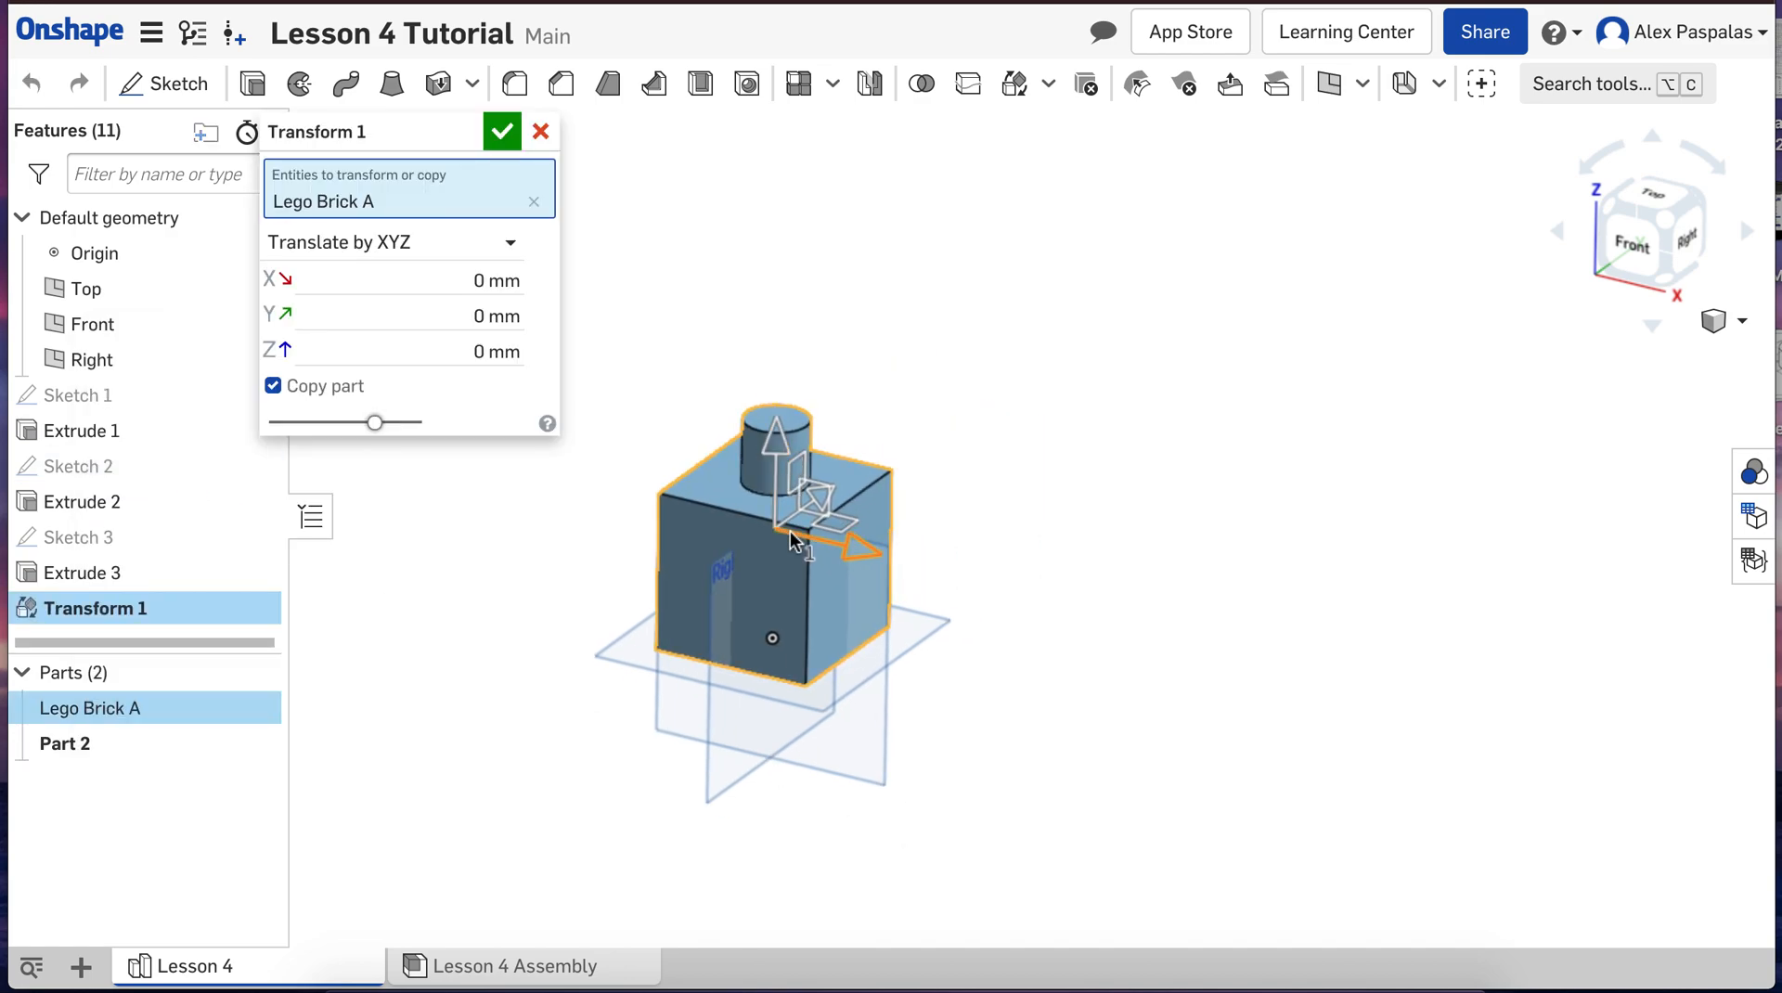
{"action": "left_click_drag", "start_coordinate": [788, 529], "coordinate": [1208, 620]}
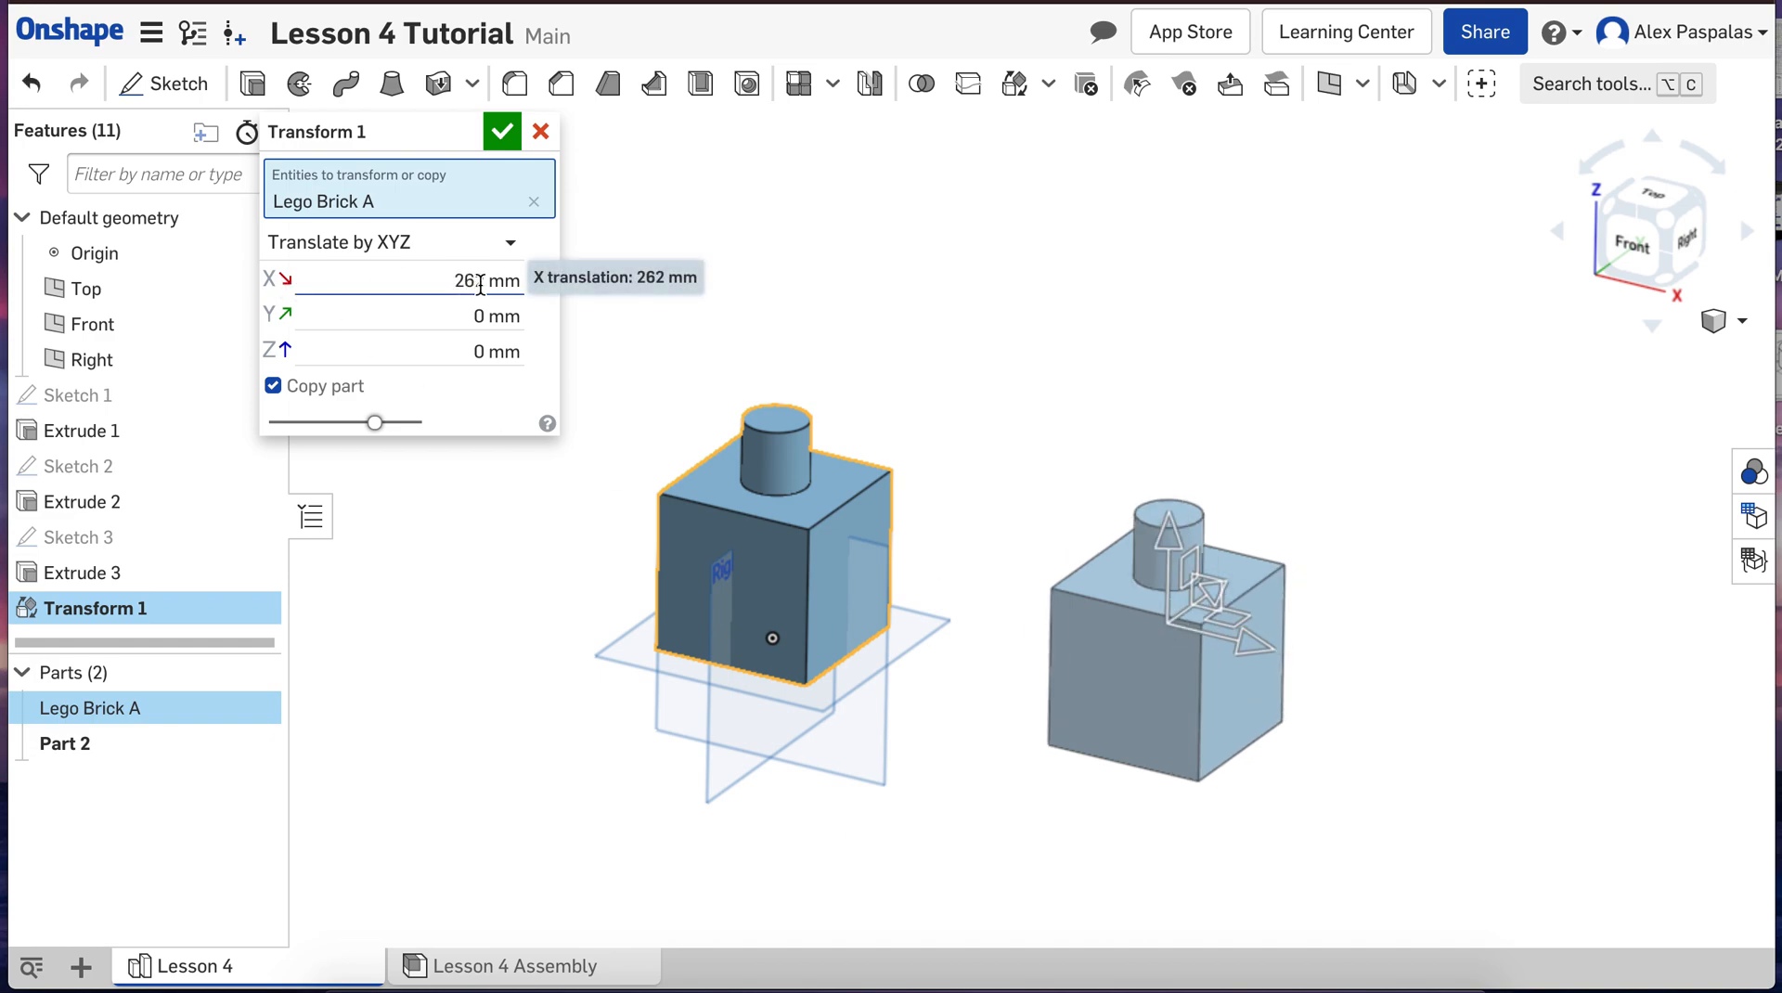
{"action": "left_click", "coordinate": [503, 131]}
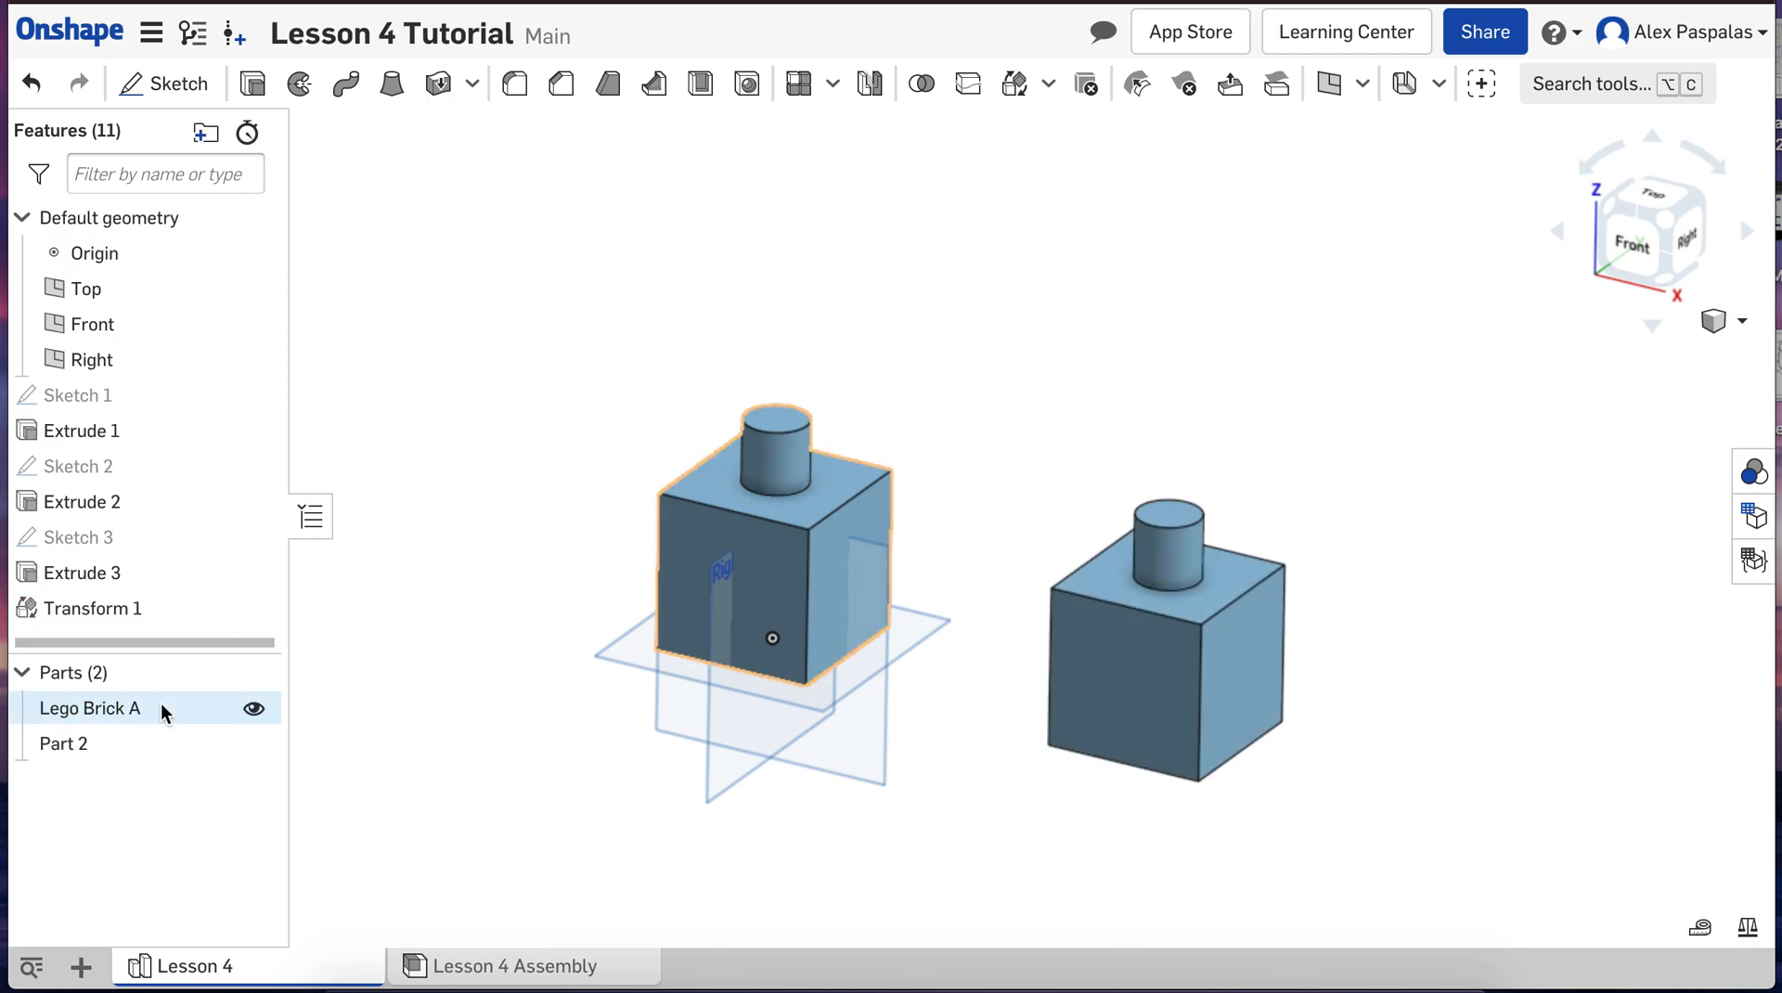
Step: Rename the copied part as Lego Brick B
{"action": "right_click", "coordinate": [61, 752]}
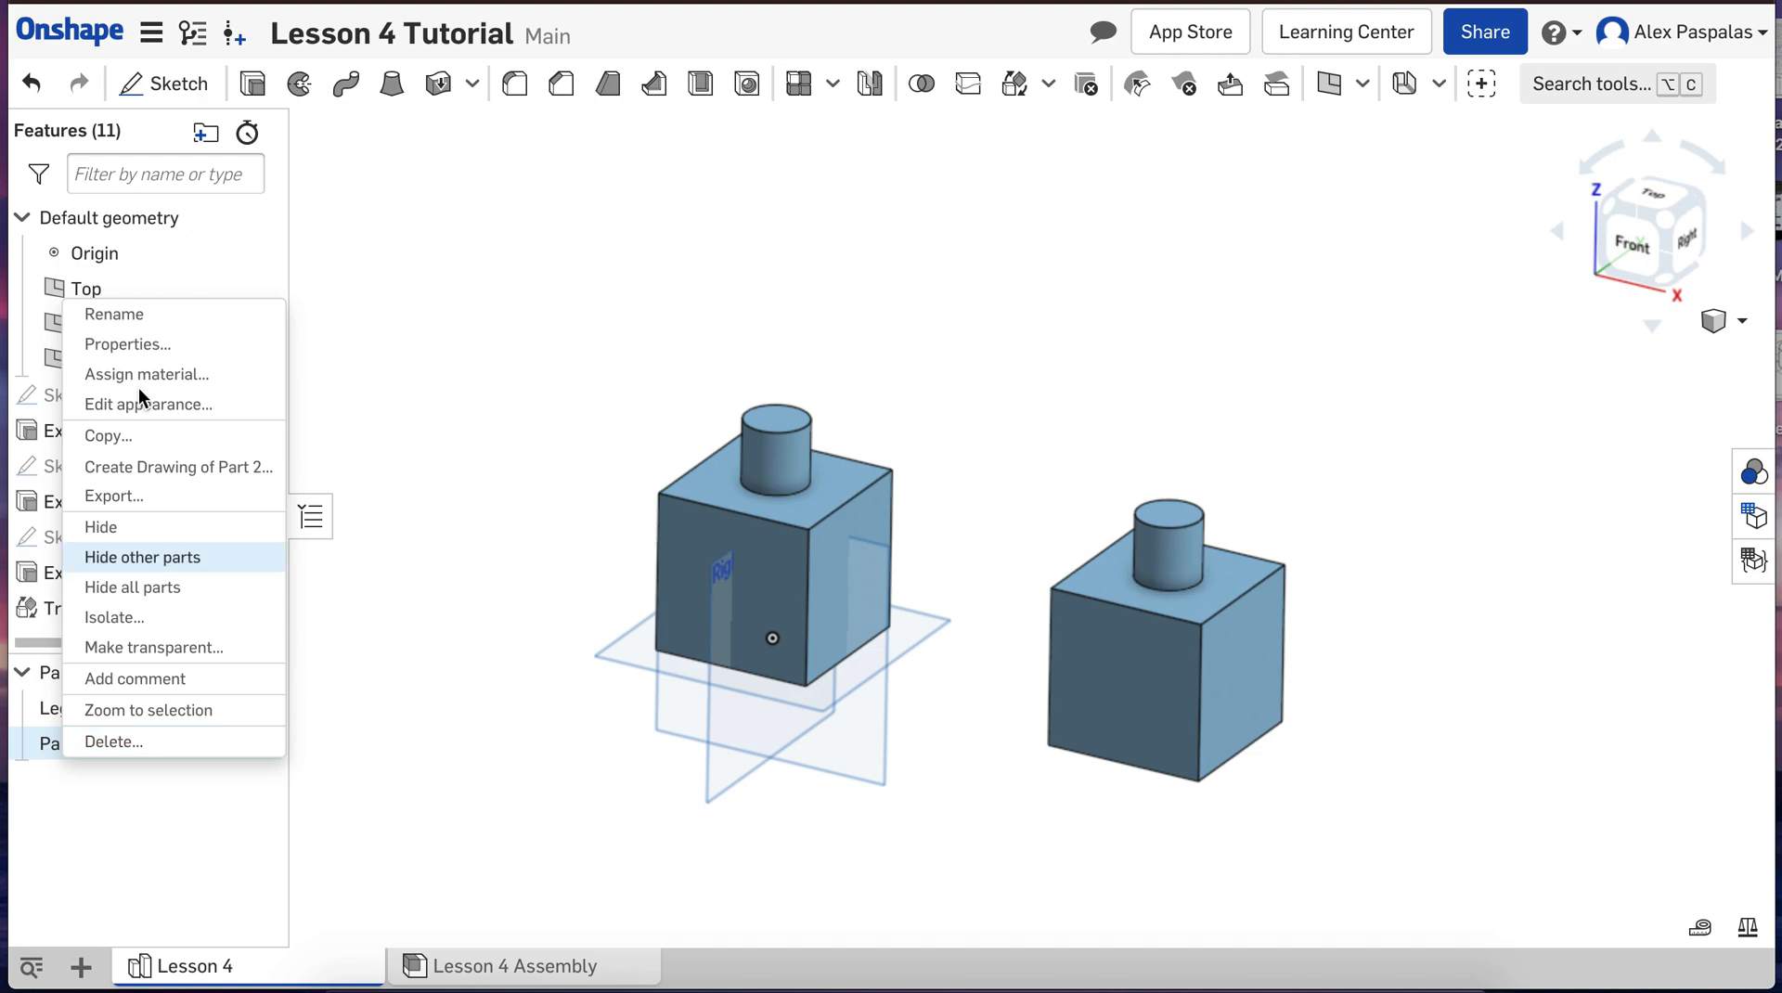
{"action": "left_click", "coordinate": [153, 308]}
{"action": "type", "text": "Le"}
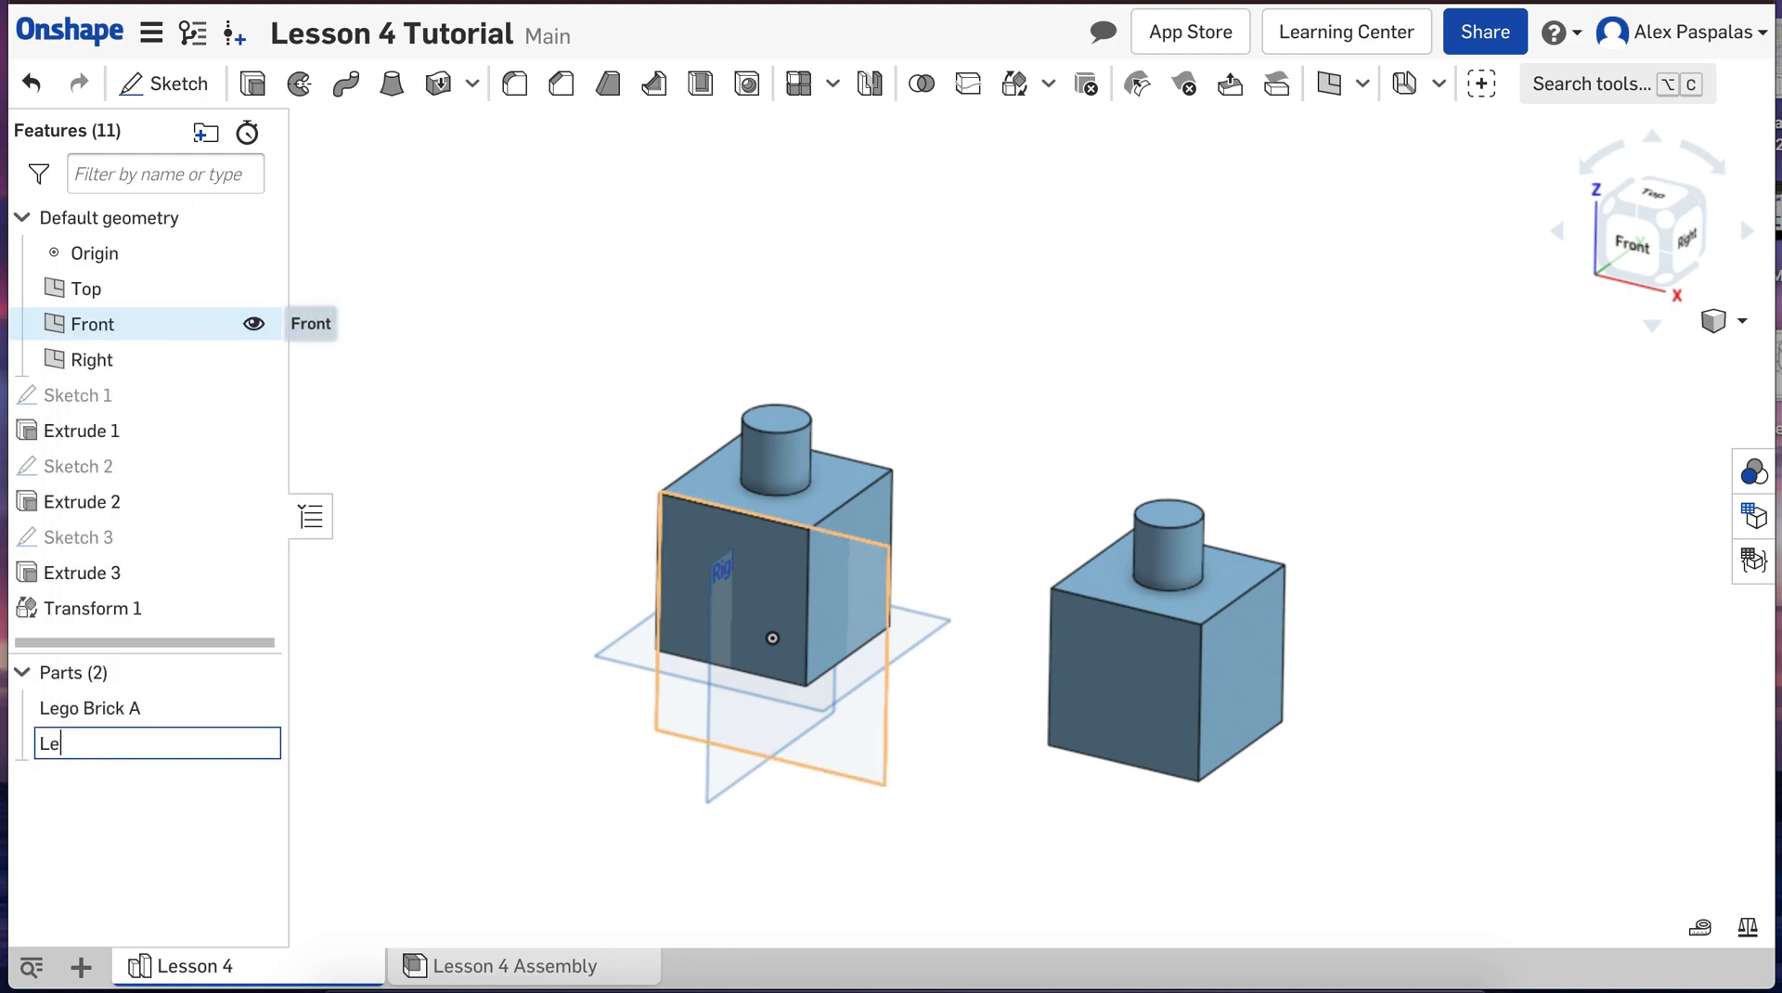
{"action": "type", "text": "go Brick B"}
{"action": "key", "text": "Return"}
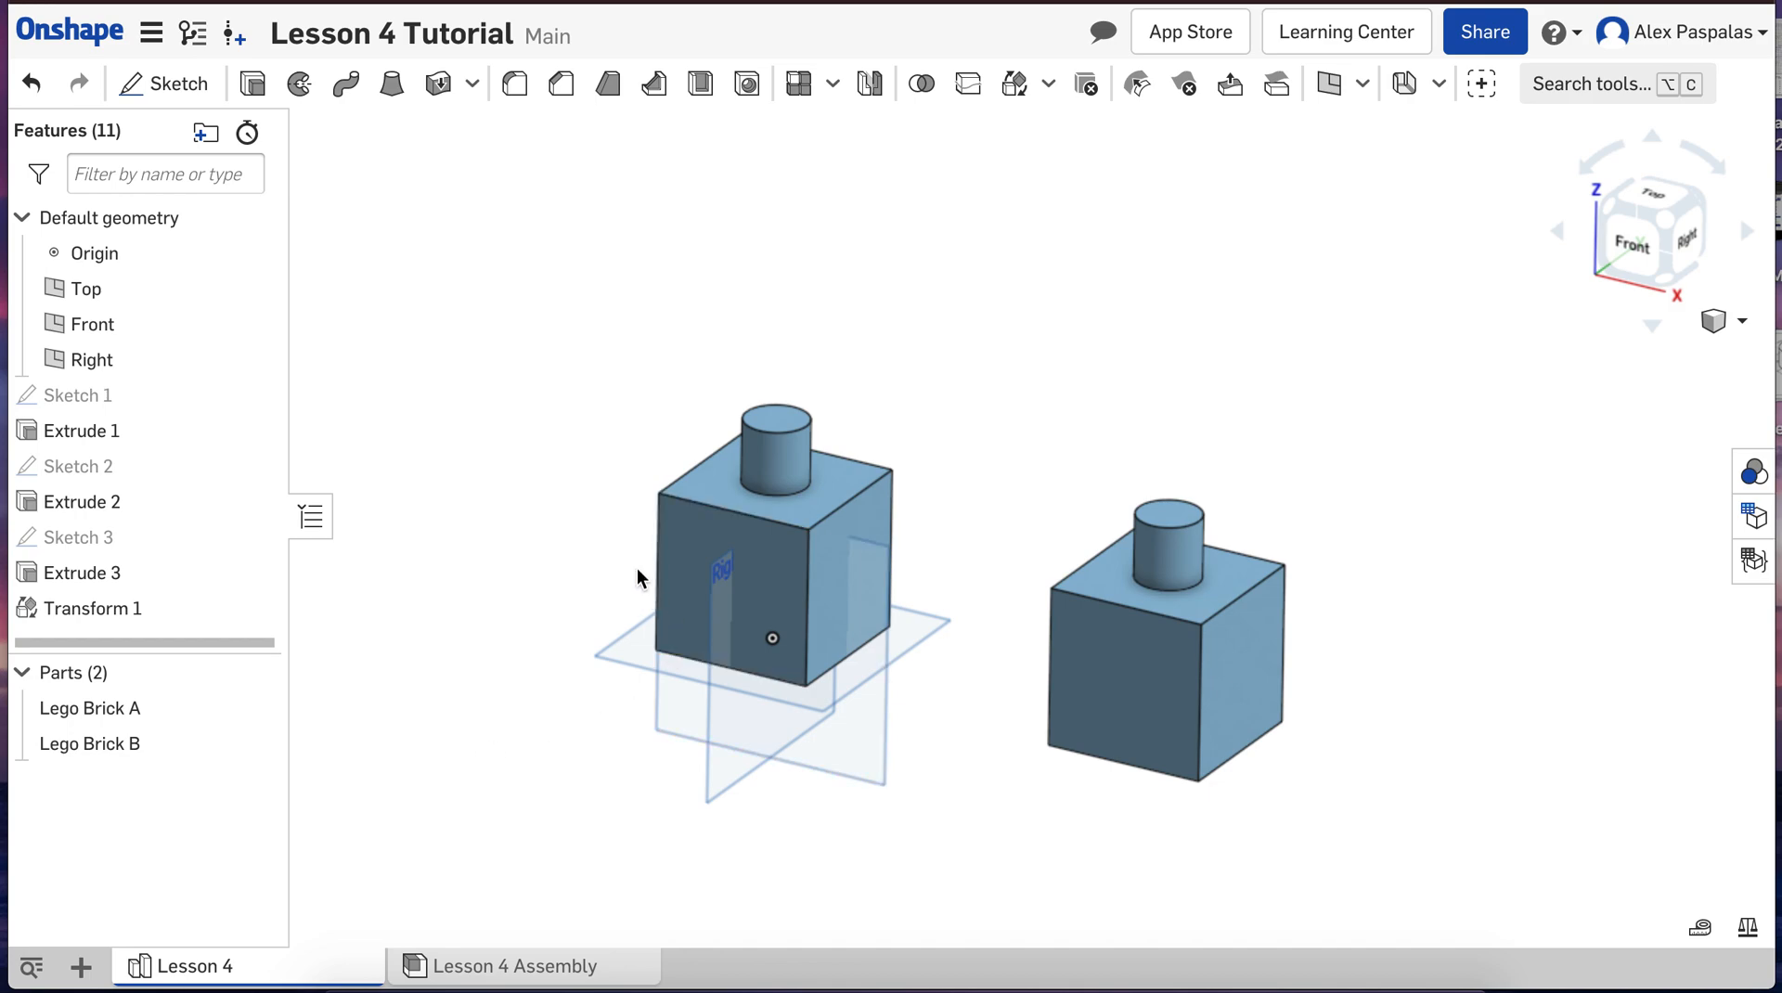
Step: Change the appearance of Lego Brick A to the purple palette color AE55BC
{"action": "right_click", "coordinate": [146, 705]}
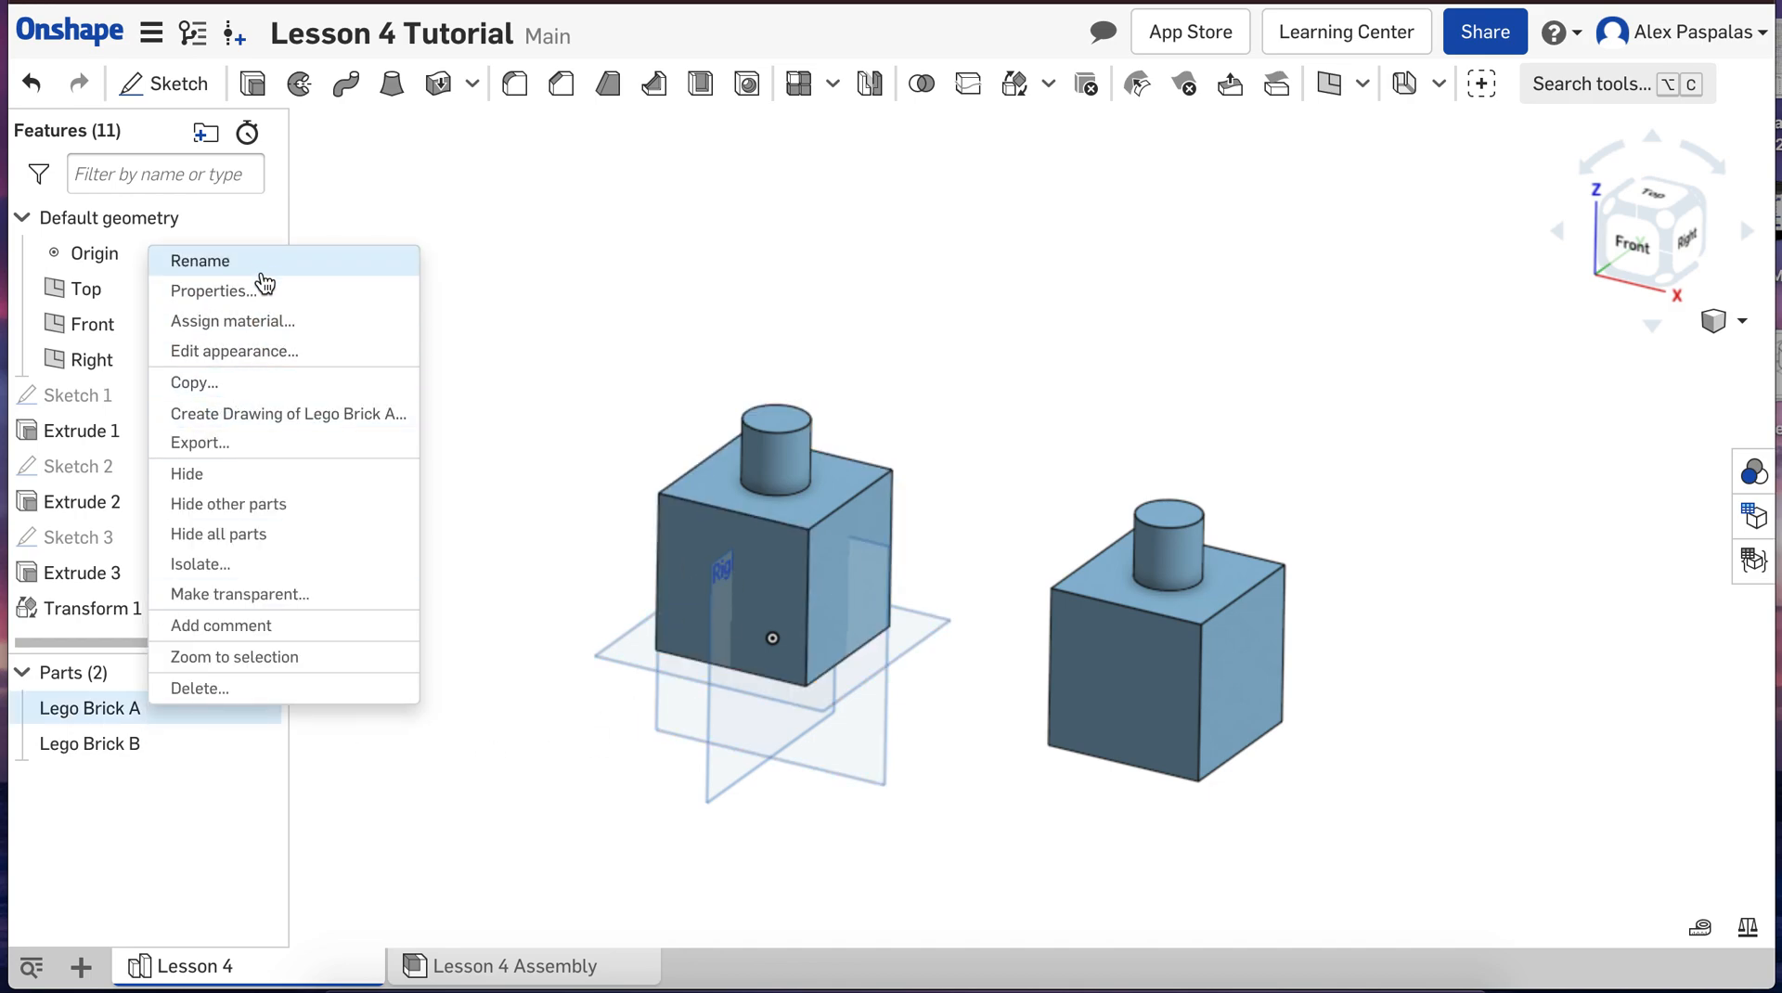
{"action": "left_click", "coordinate": [257, 339]}
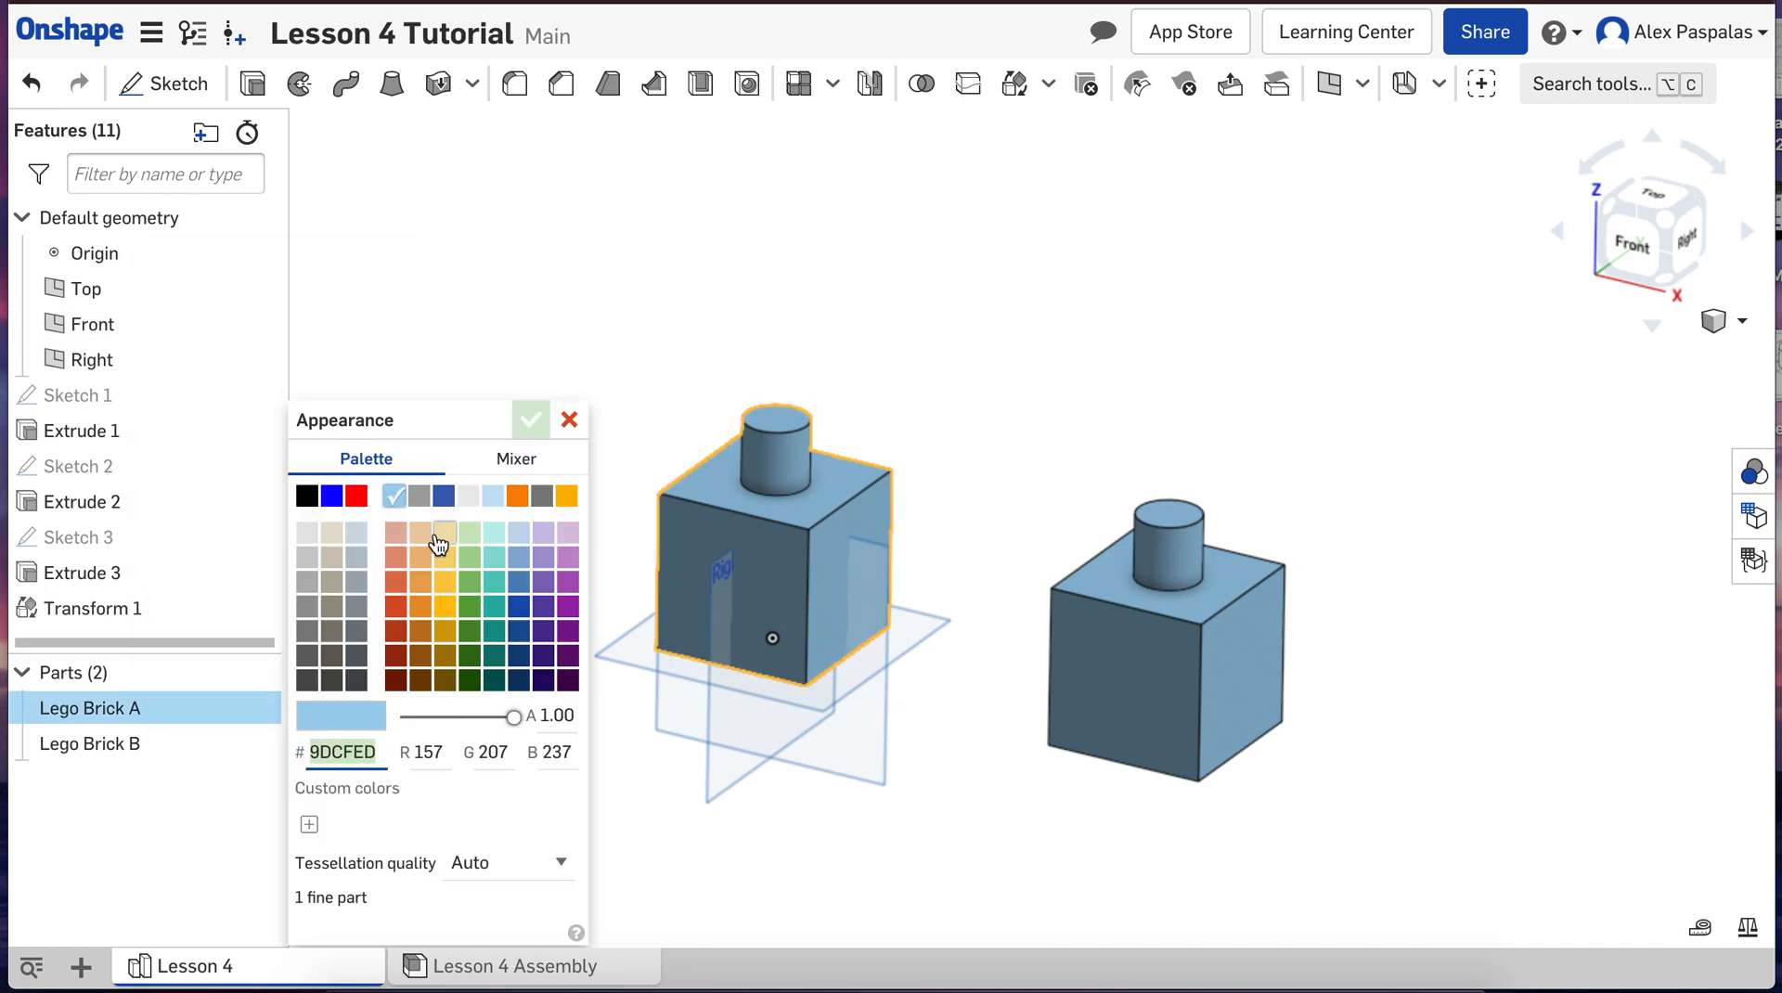
{"action": "left_click", "coordinate": [564, 596]}
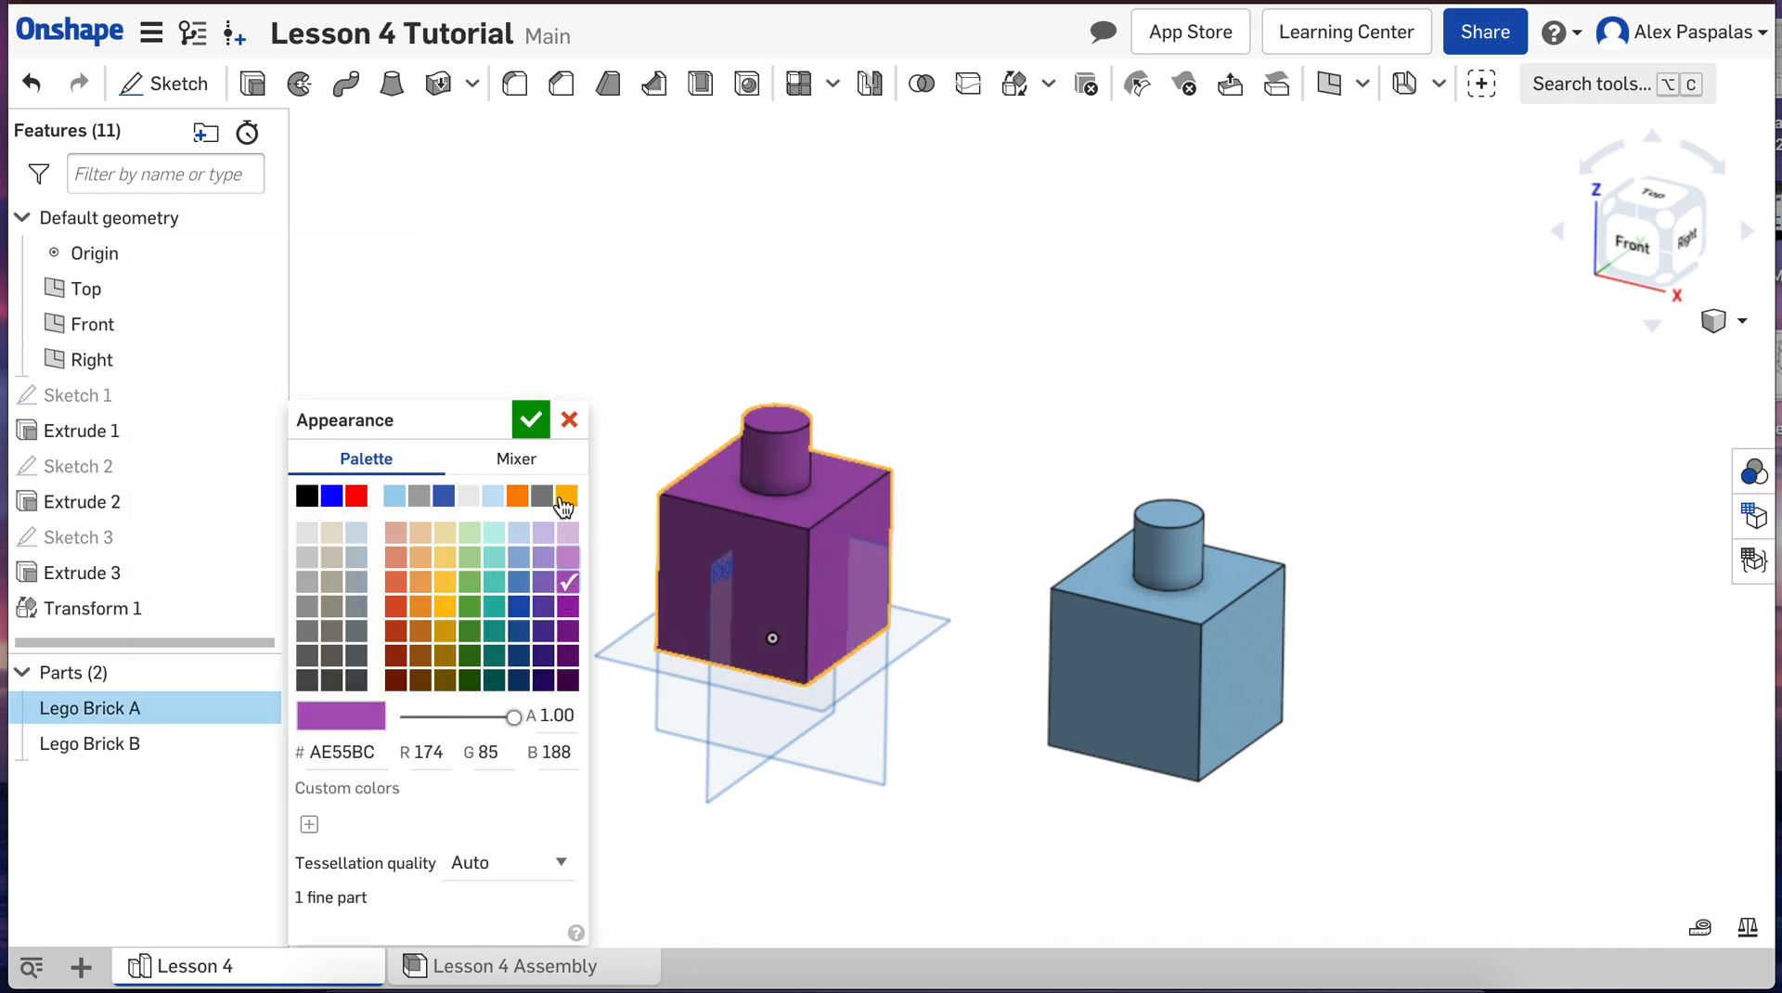
{"action": "left_click", "coordinate": [530, 421]}
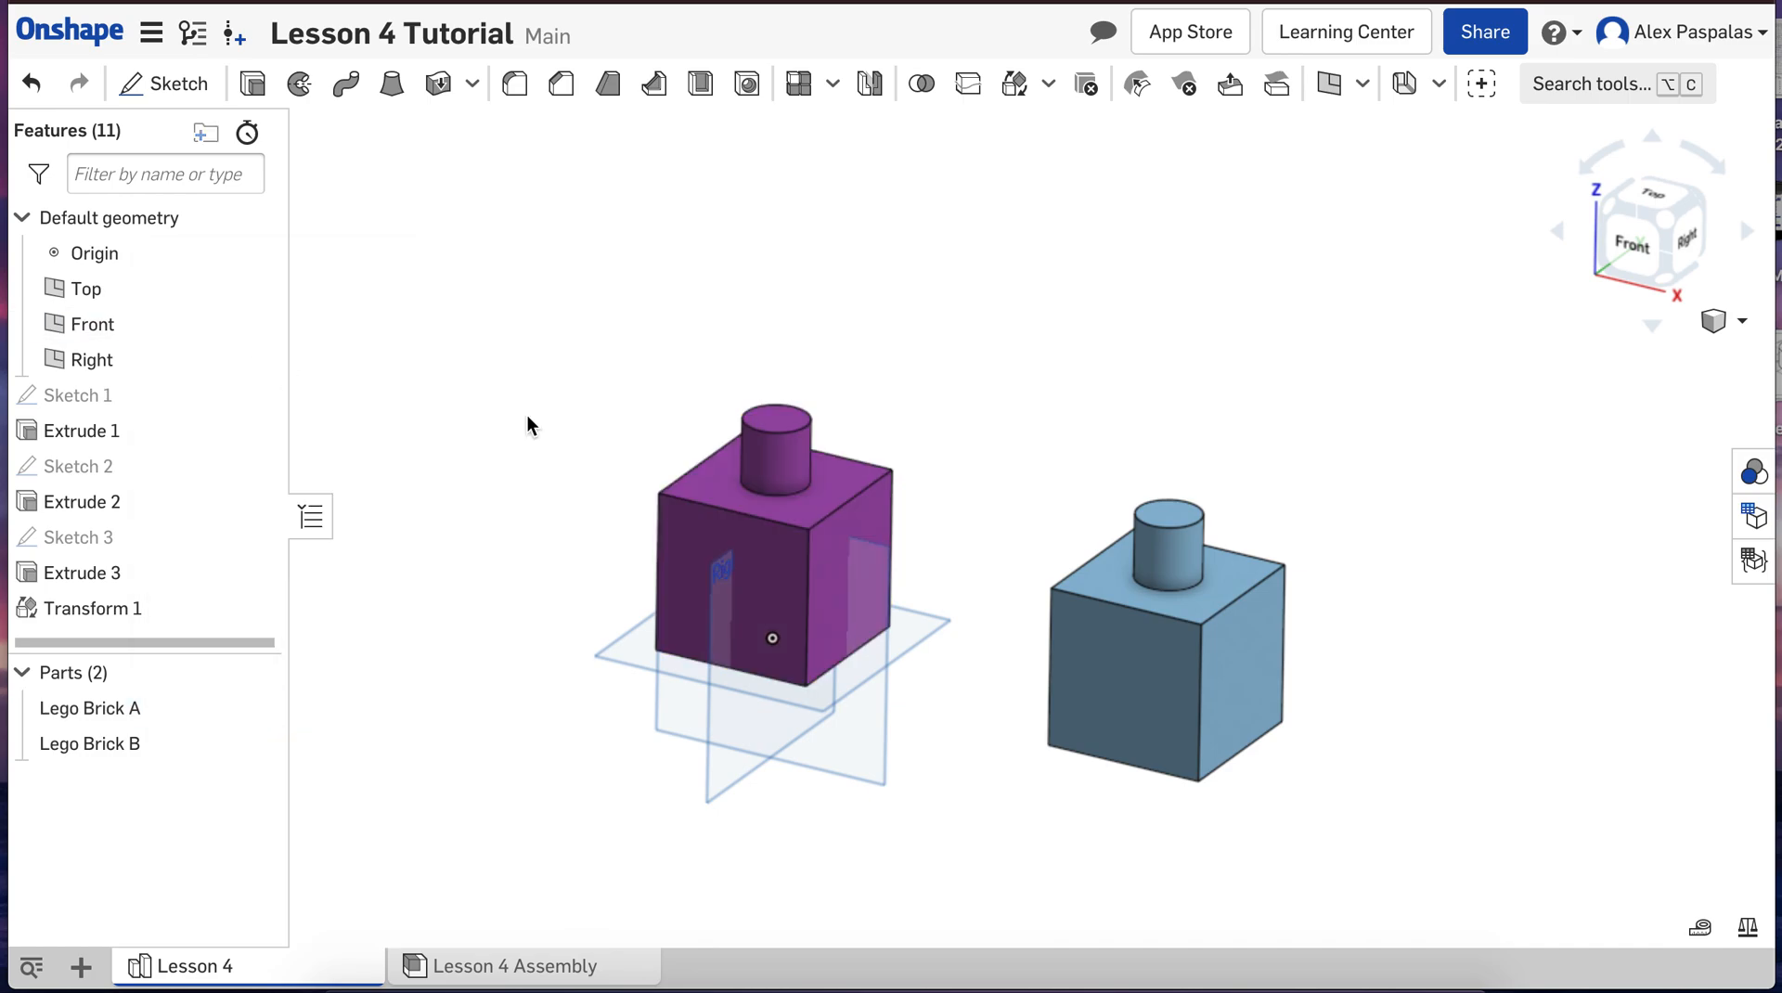
Step: Change the appearance of Lego Brick B to the light lavender palette color CCBFE9
{"action": "right_click", "coordinate": [100, 754]}
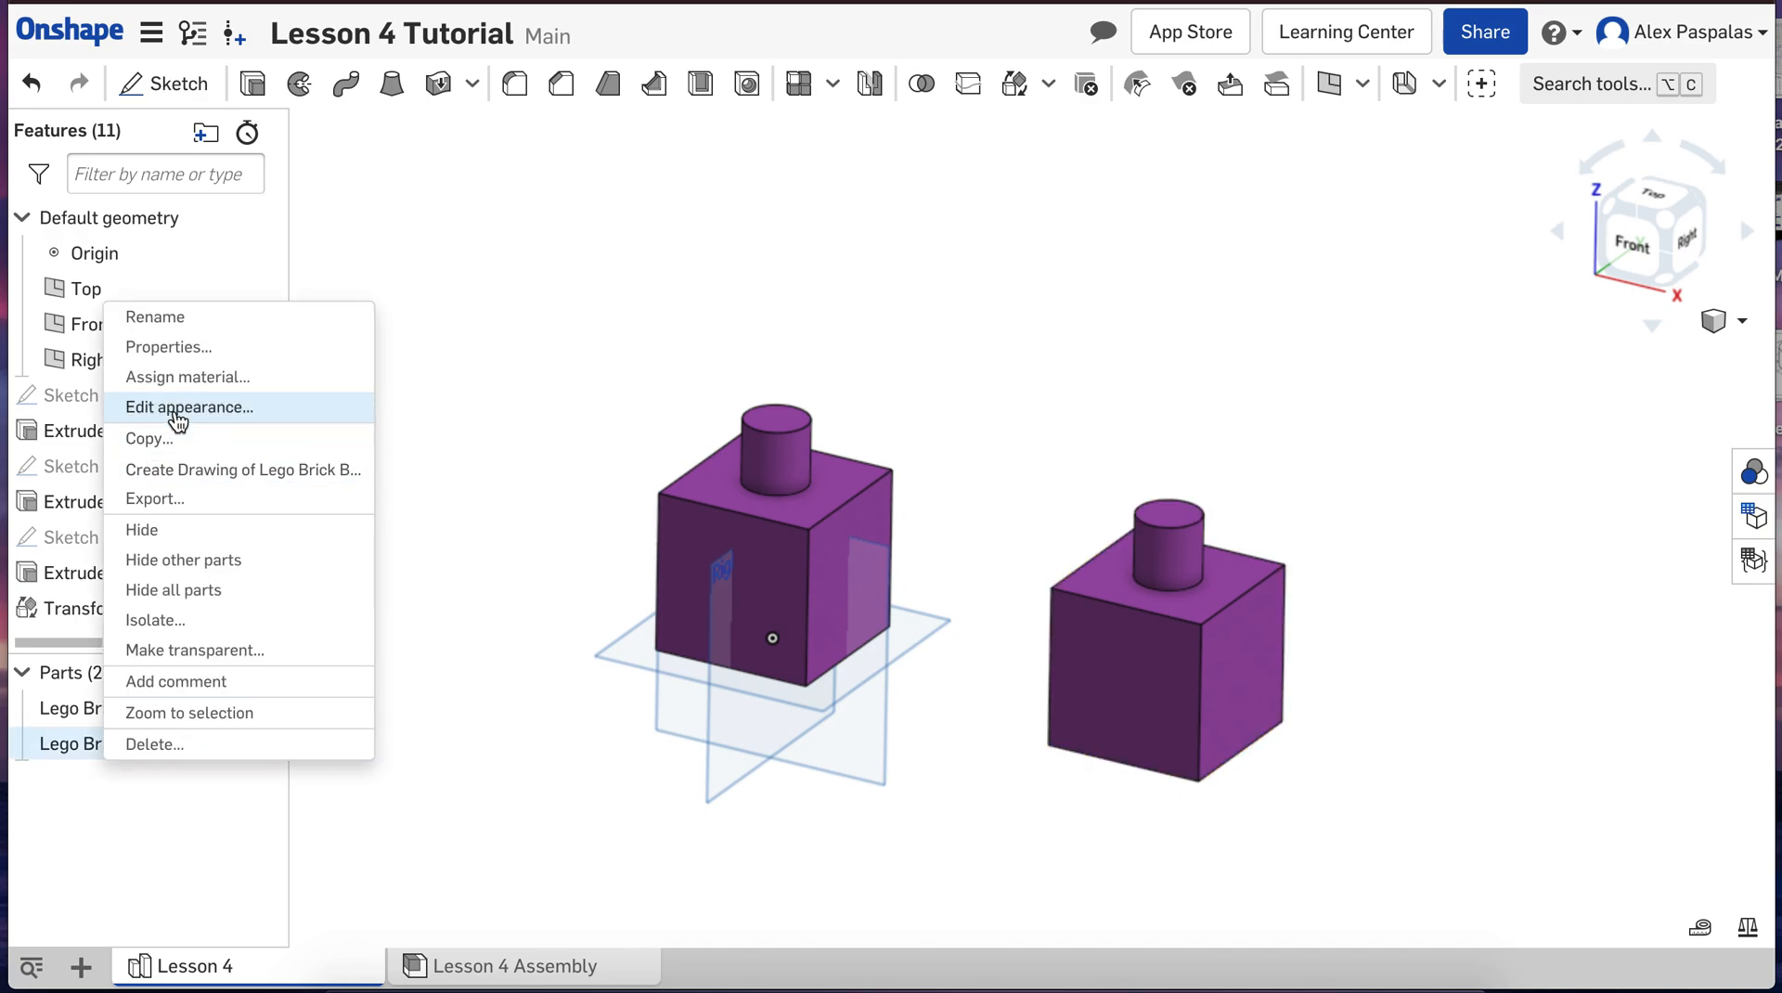
{"action": "left_click", "coordinate": [230, 408]}
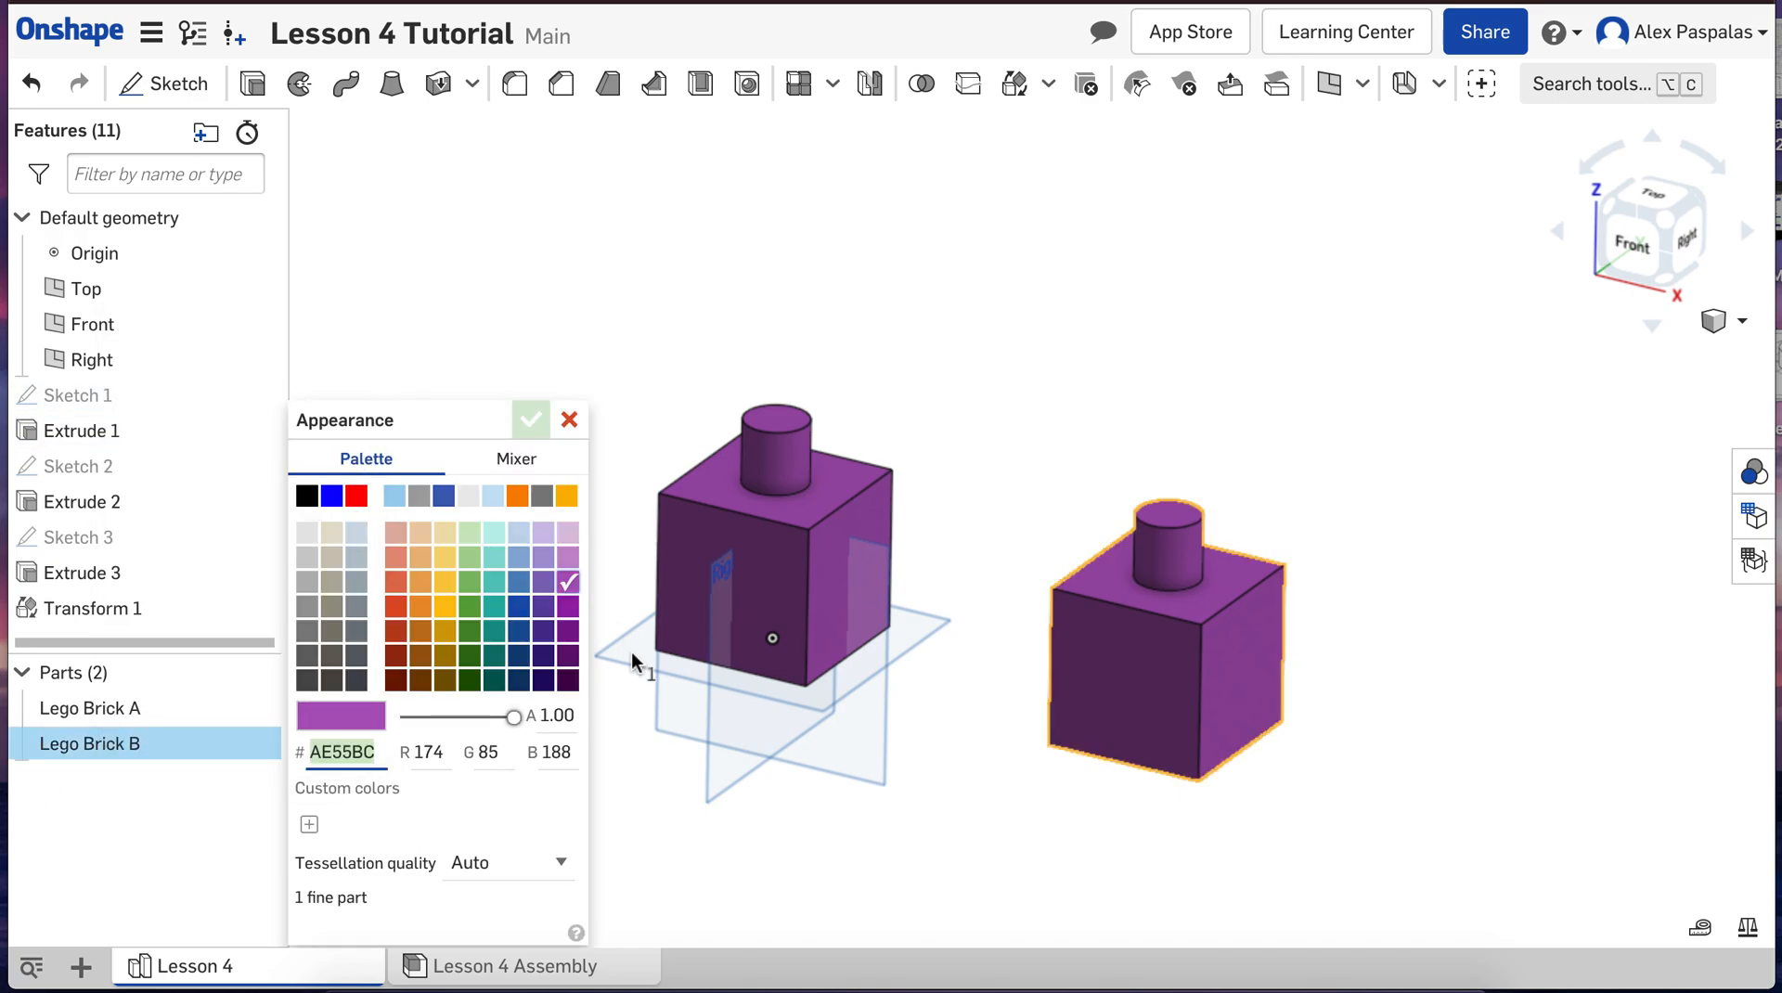
{"action": "left_click", "coordinate": [544, 533]}
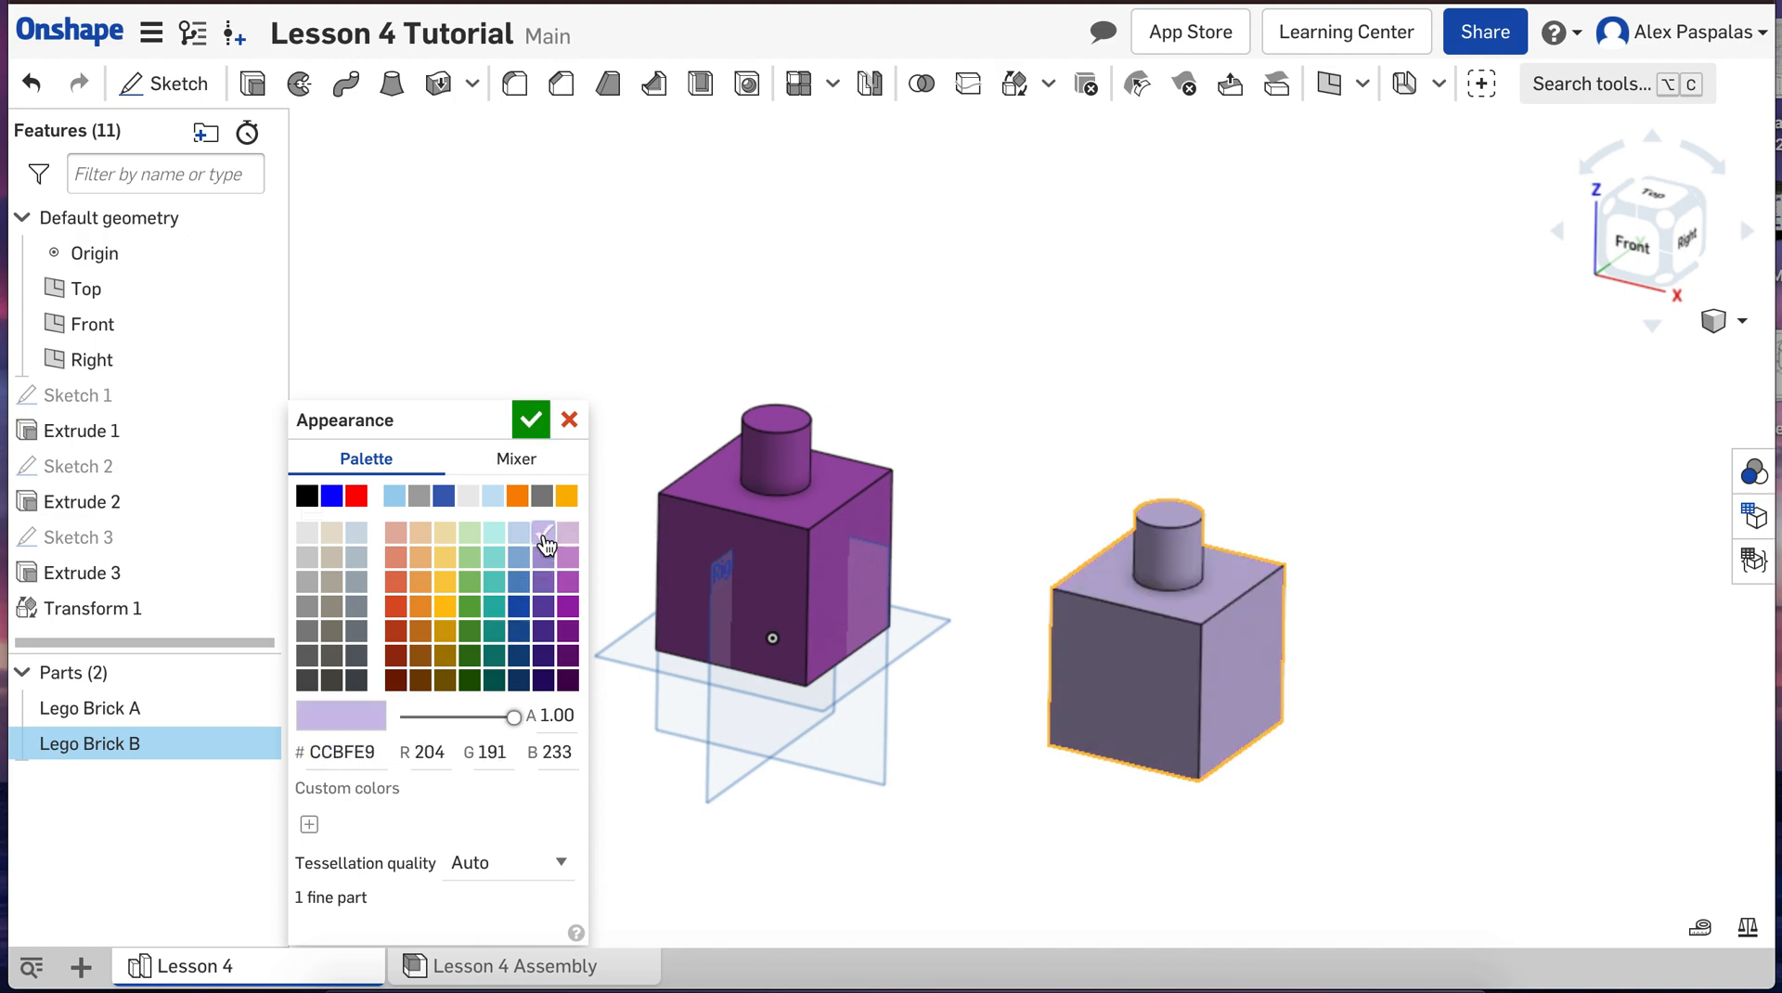
{"action": "left_click", "coordinate": [530, 423]}
{"action": "scroll", "coordinate": [614, 666], "scroll_direction": "down", "scroll_amount": 2}
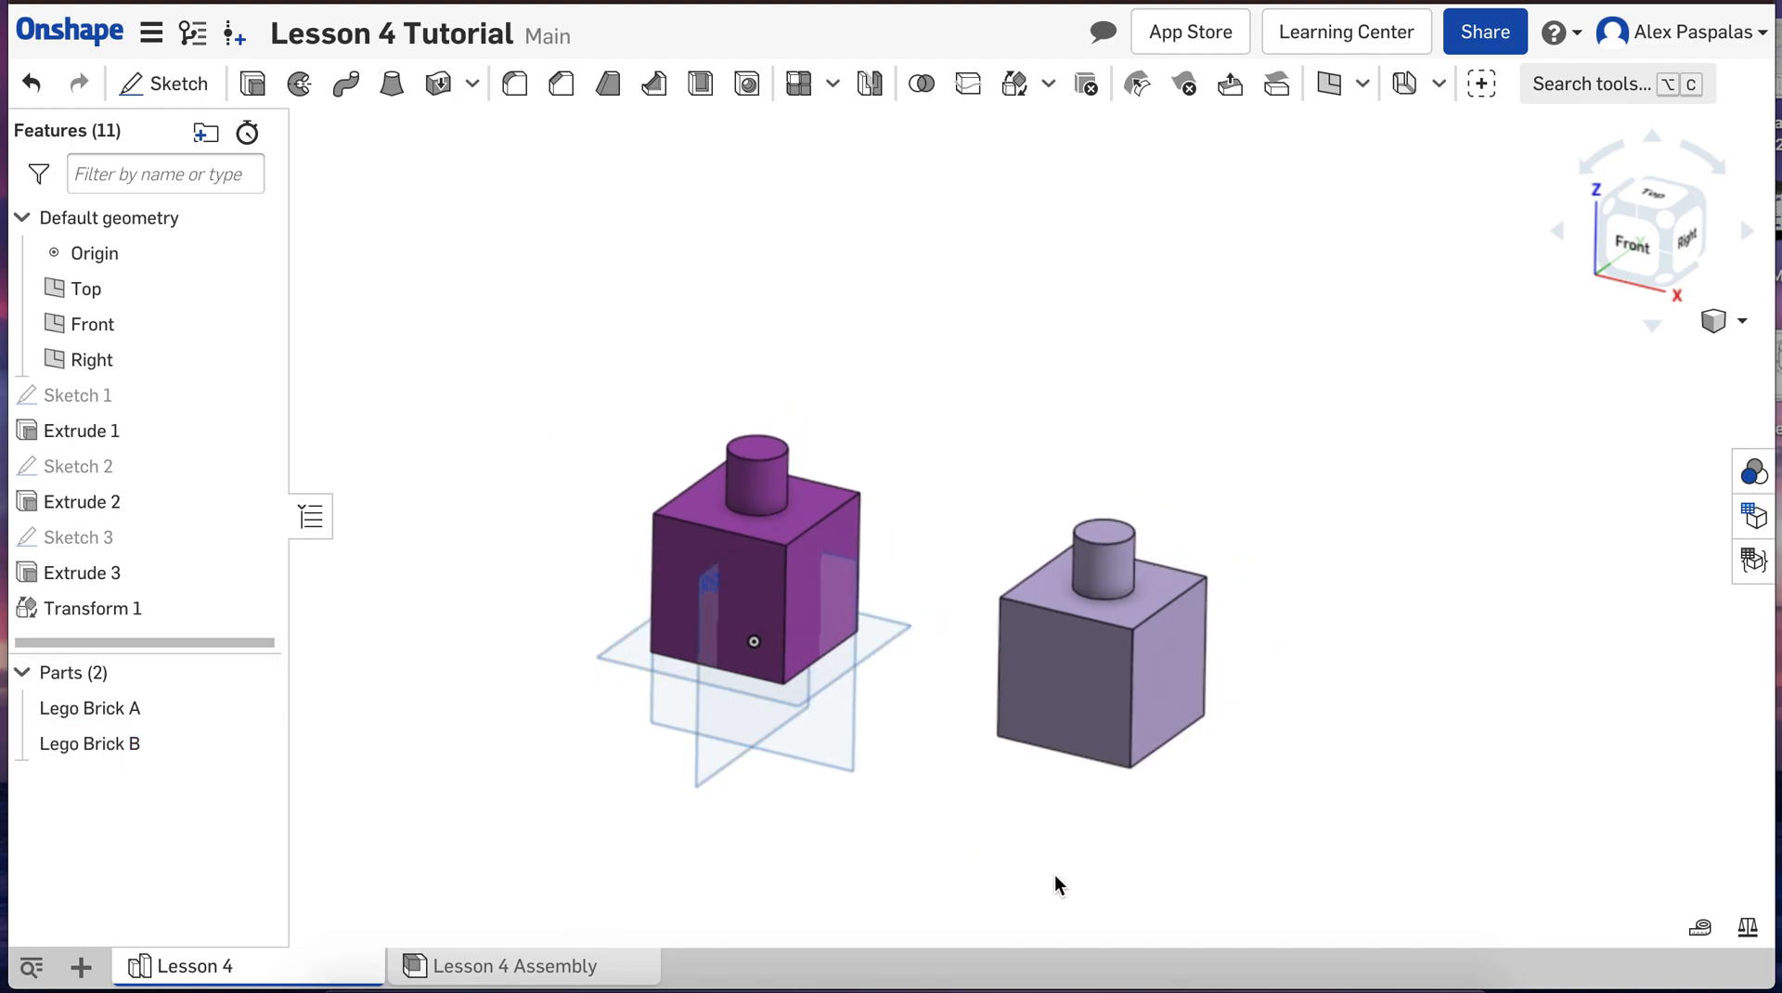
{"action": "scroll", "coordinate": [1054, 874], "scroll_direction": "up", "scroll_amount": 4}
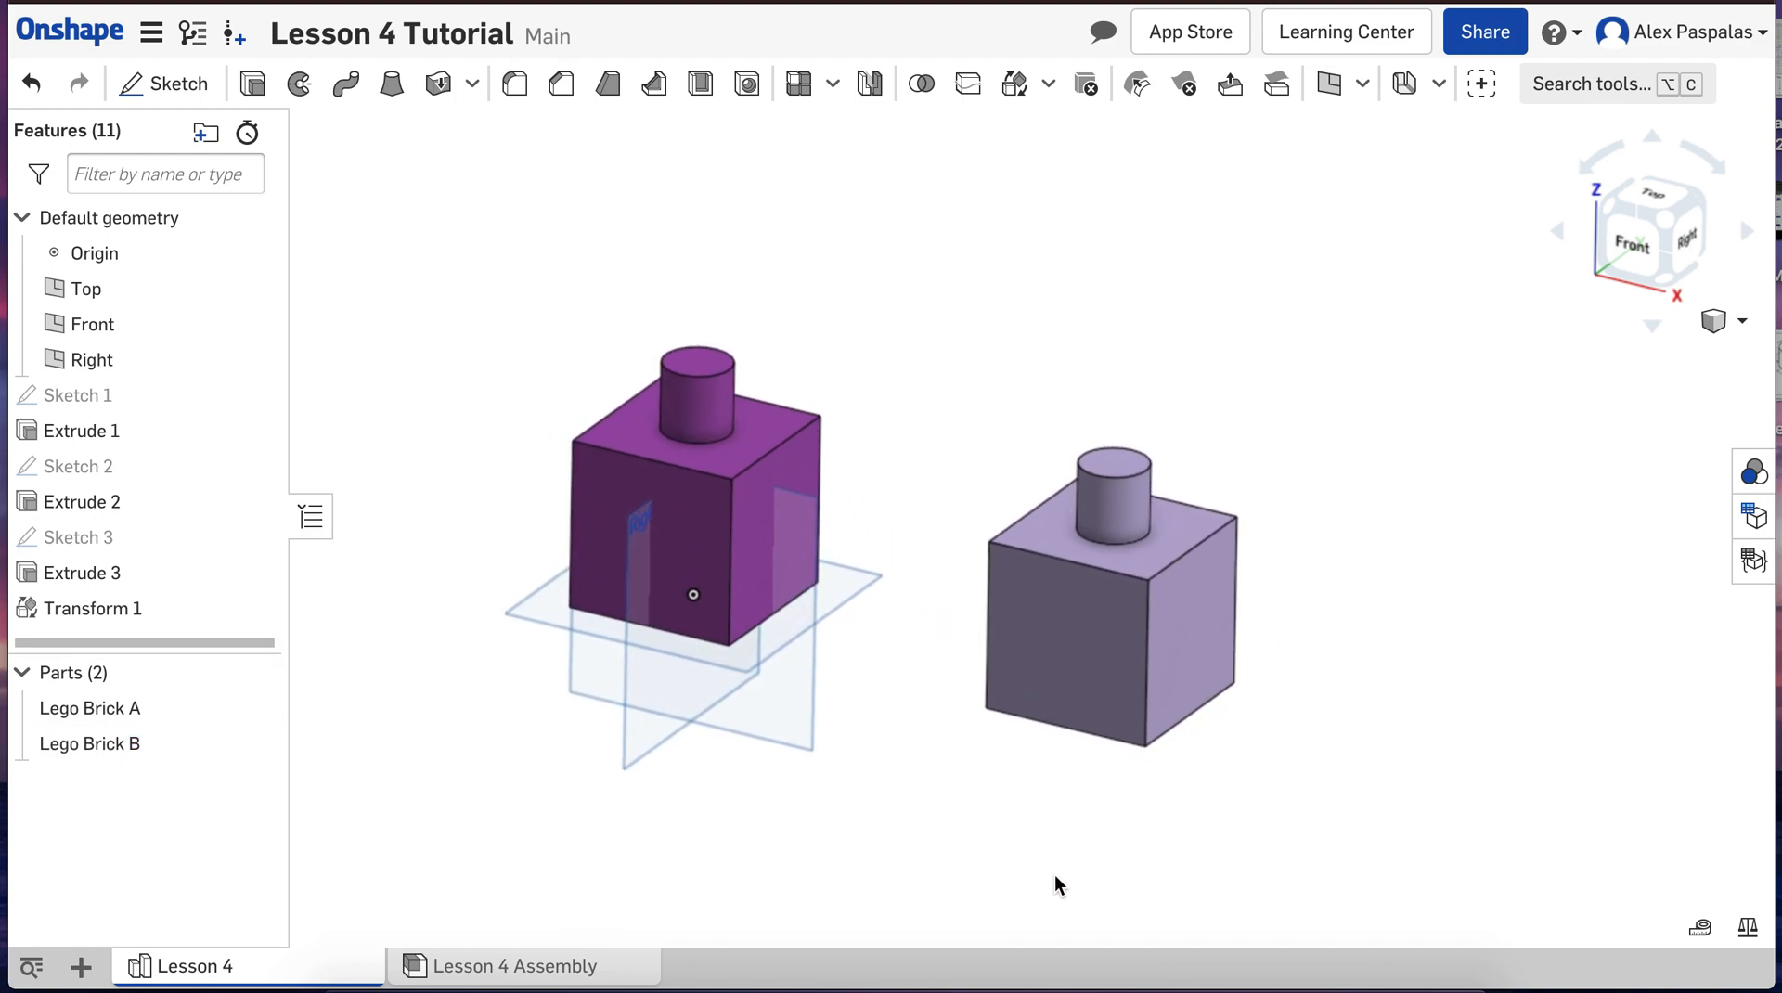
{"action": "mouse_move", "coordinate": [851, 879]}
{"action": "right_mouse_down"}
{"action": "mouse_move", "coordinate": [733, 888]}
{"action": "mouse_move", "coordinate": [893, 860]}
{"action": "mouse_move", "coordinate": [850, 864]}
{"action": "right_mouse_up"}
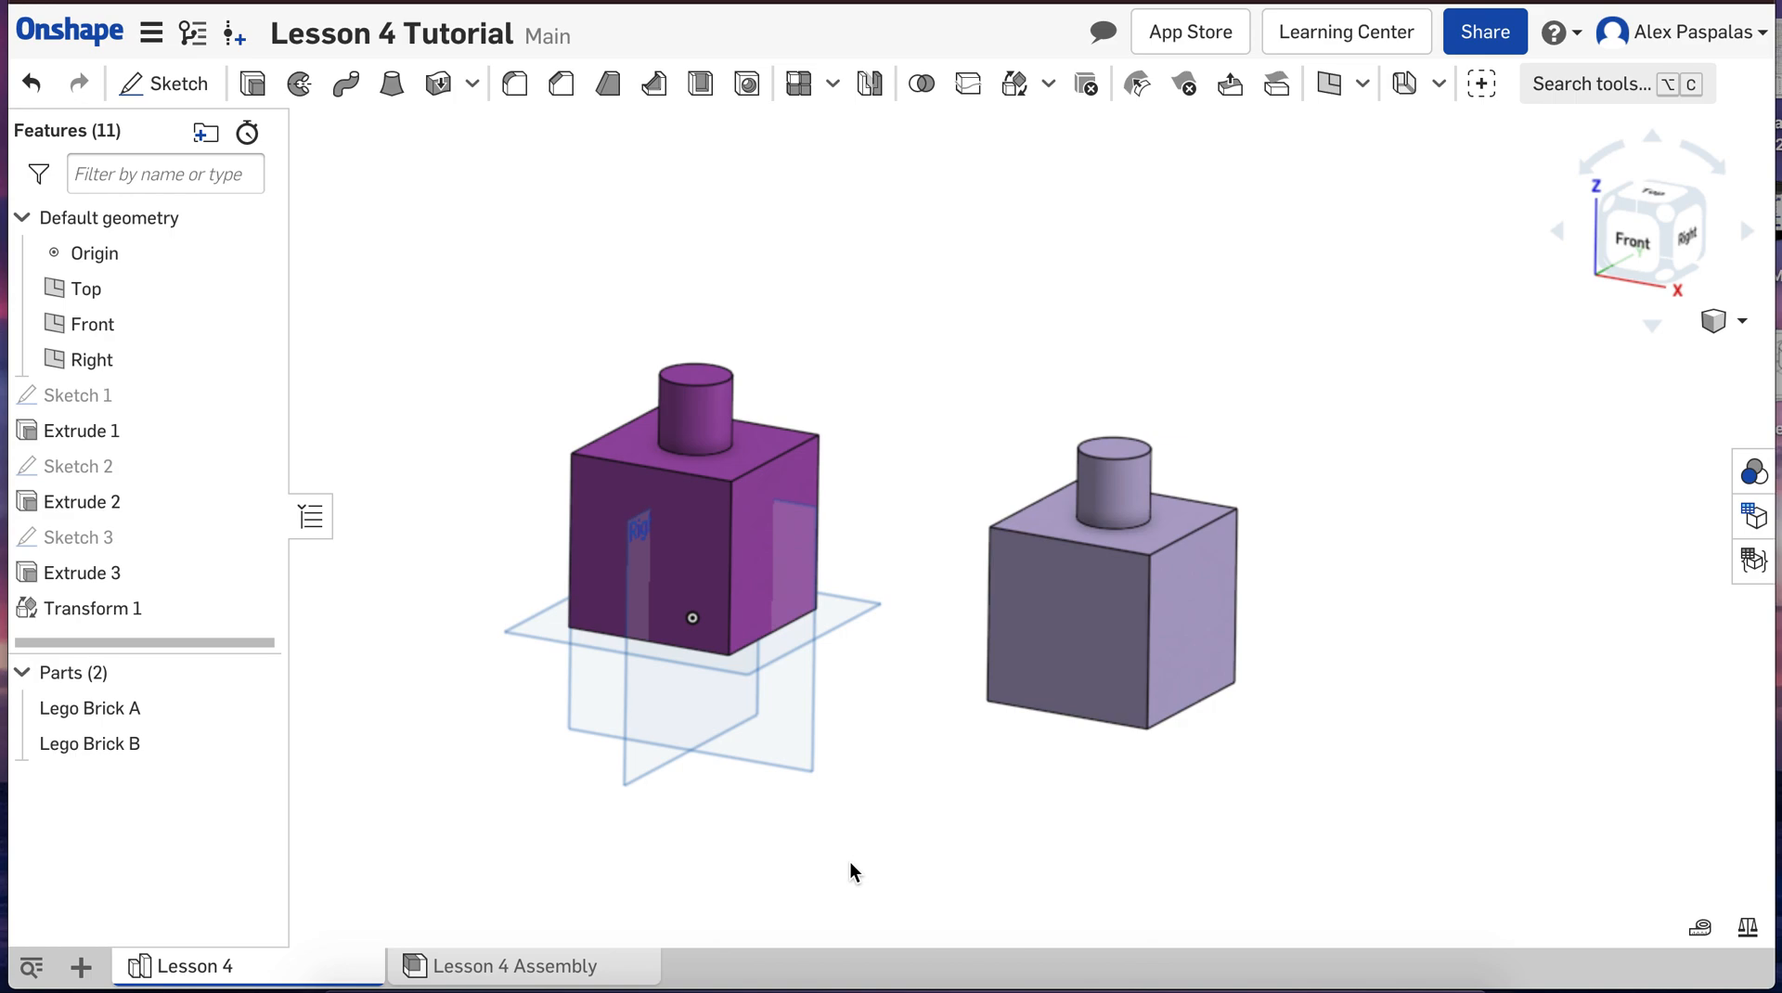
Step: Insert one Lego Brick A from the current document into Lesson 4 Assembly, placing it freely near the origin
{"action": "left_click", "coordinate": [471, 967]}
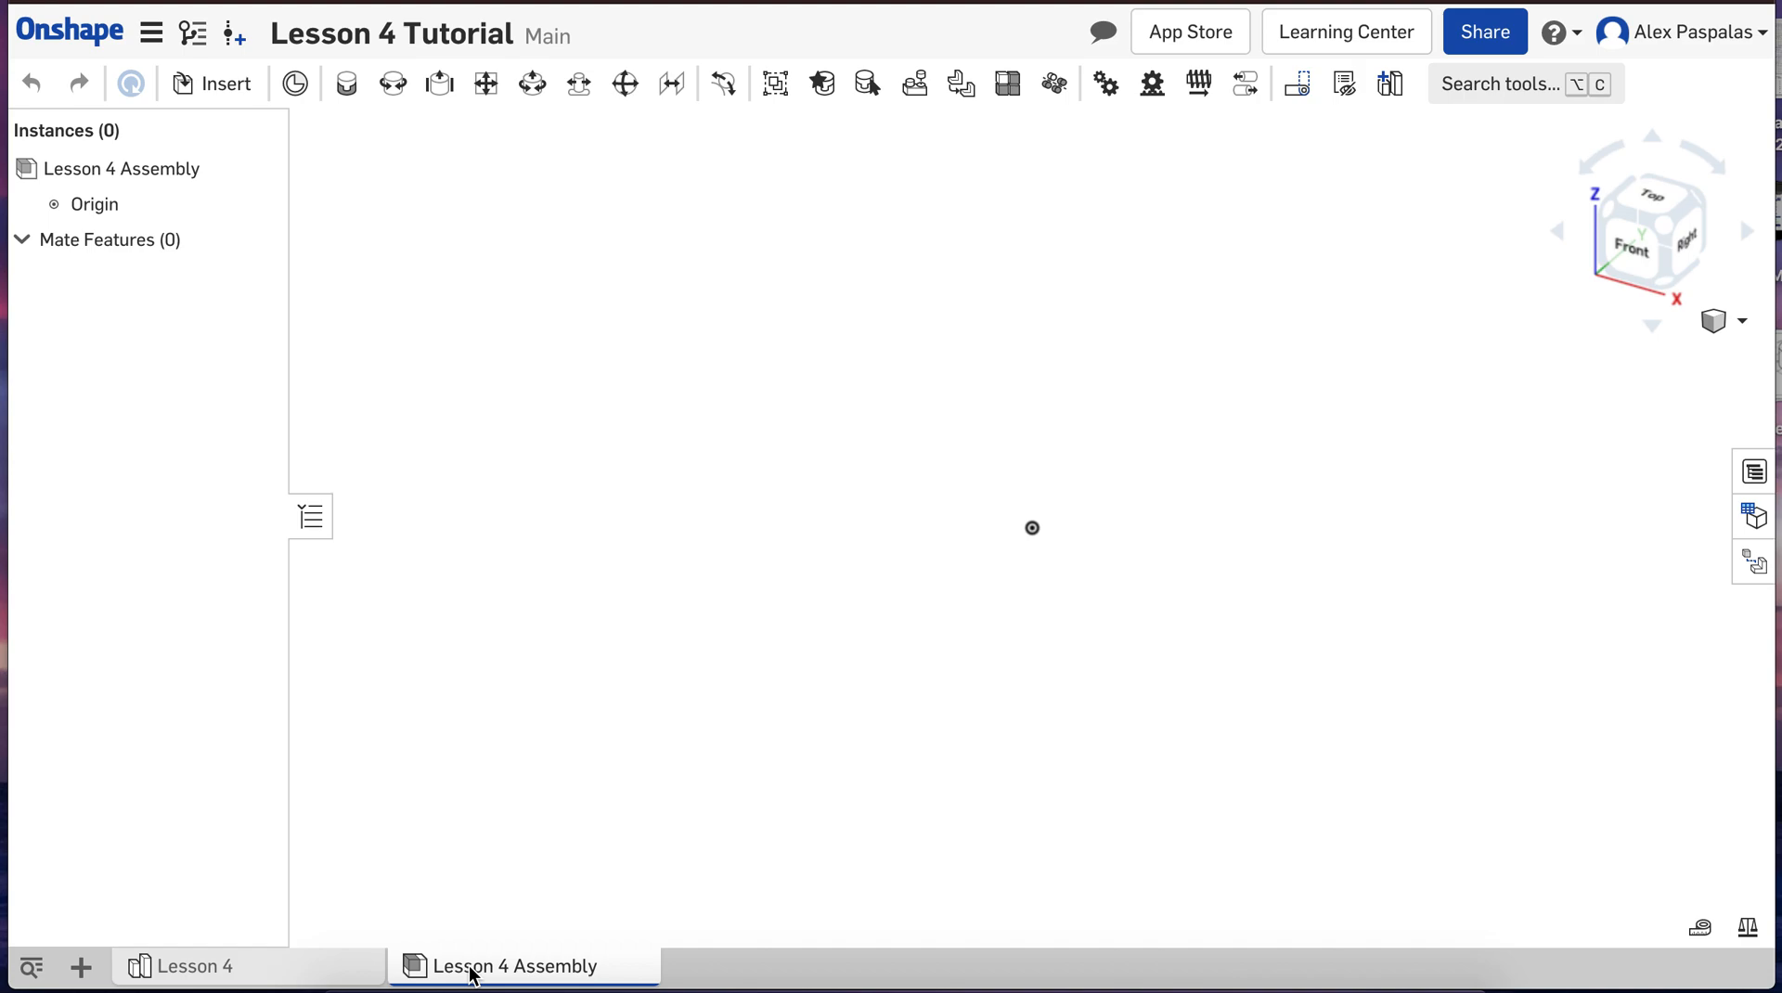
{"action": "left_click", "coordinate": [213, 86]}
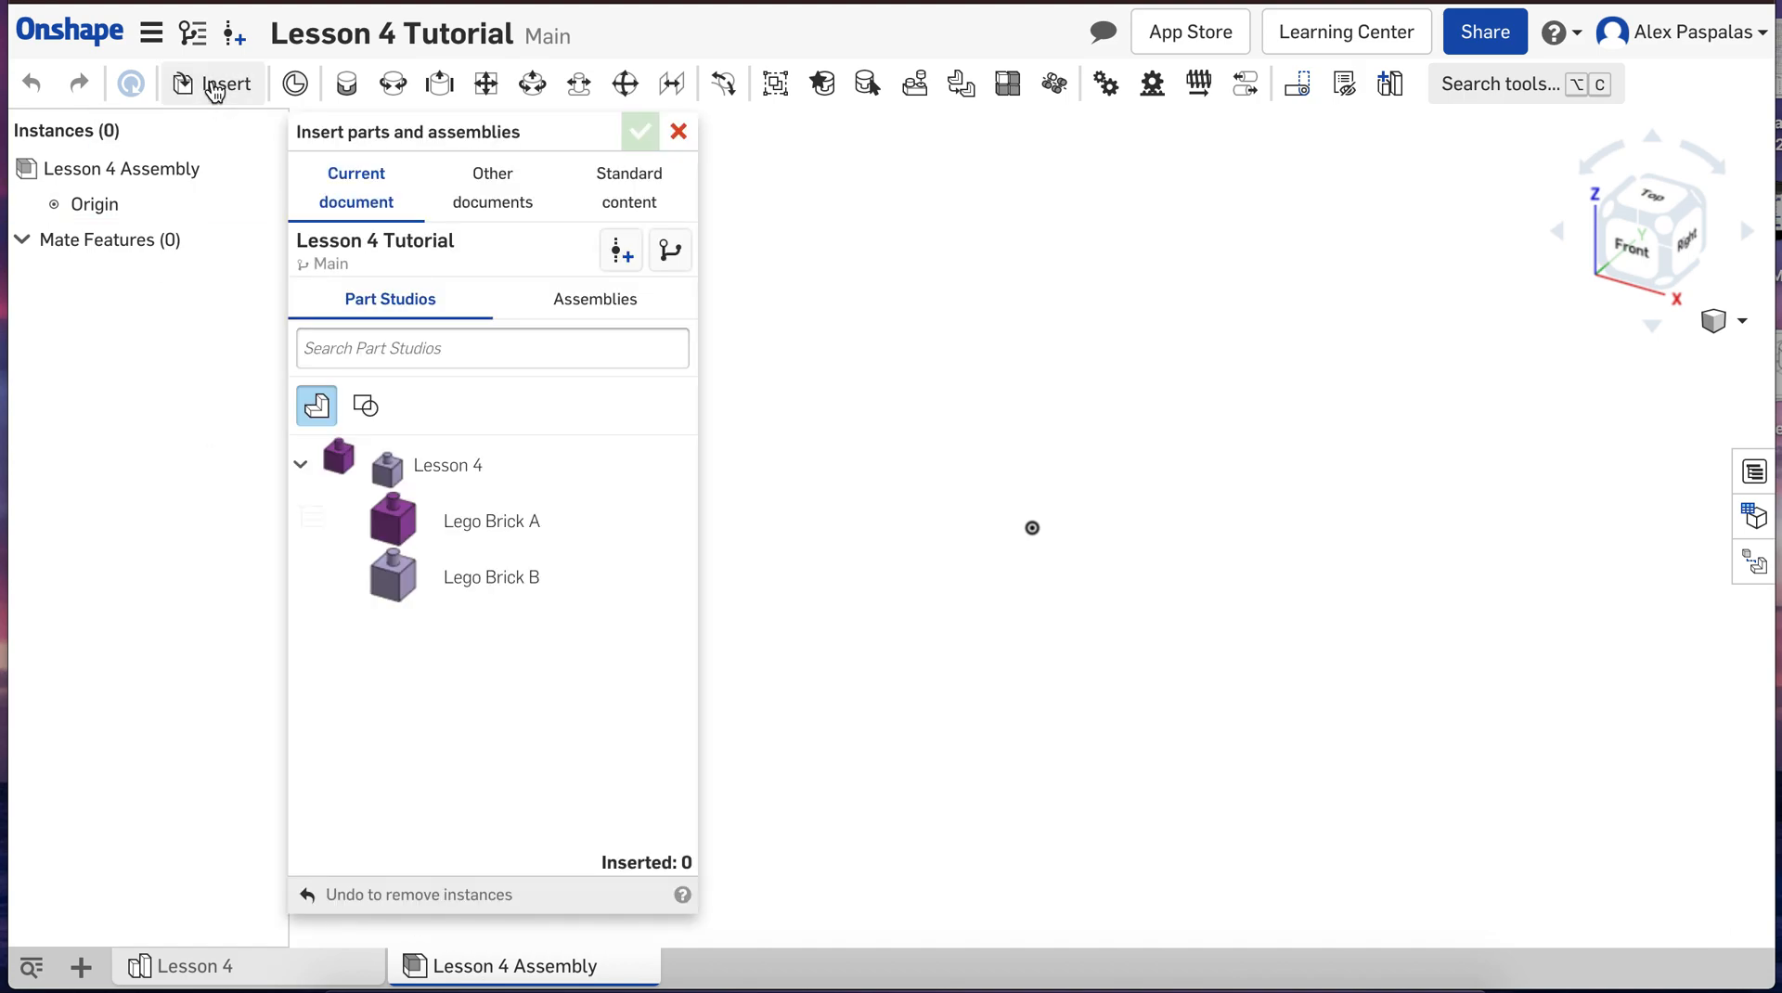
{"action": "left_click", "coordinate": [302, 467]}
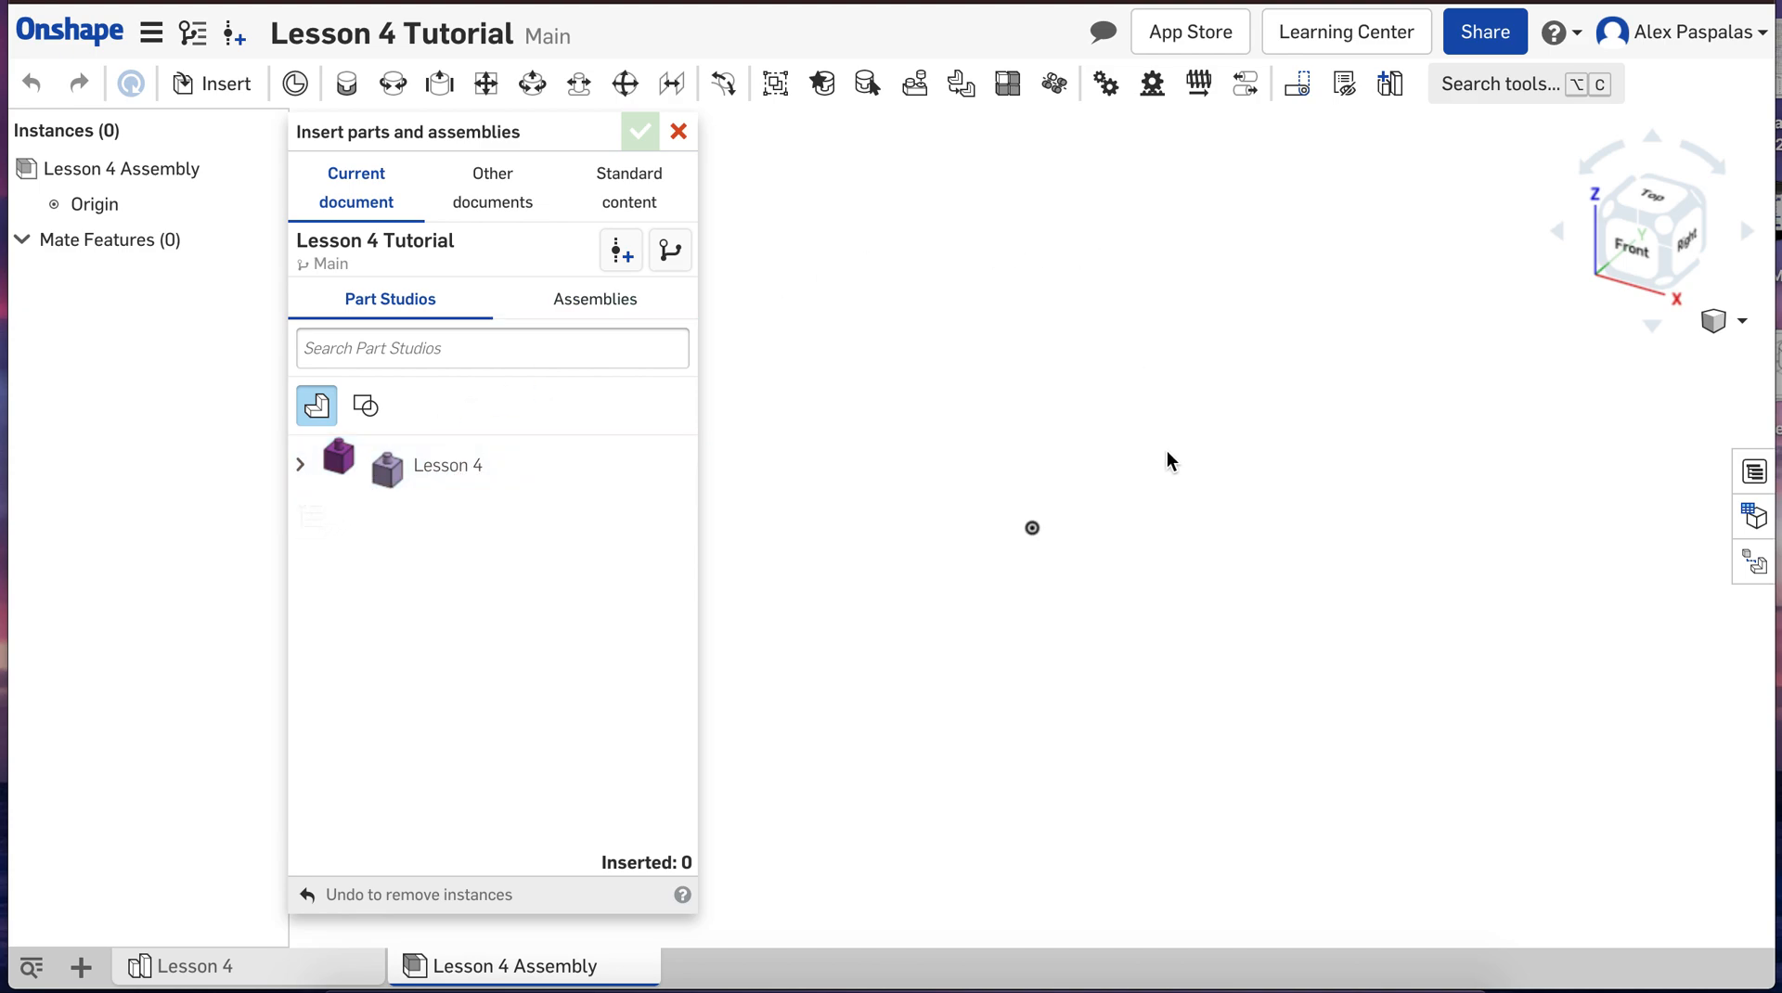
{"action": "left_click", "coordinate": [300, 464]}
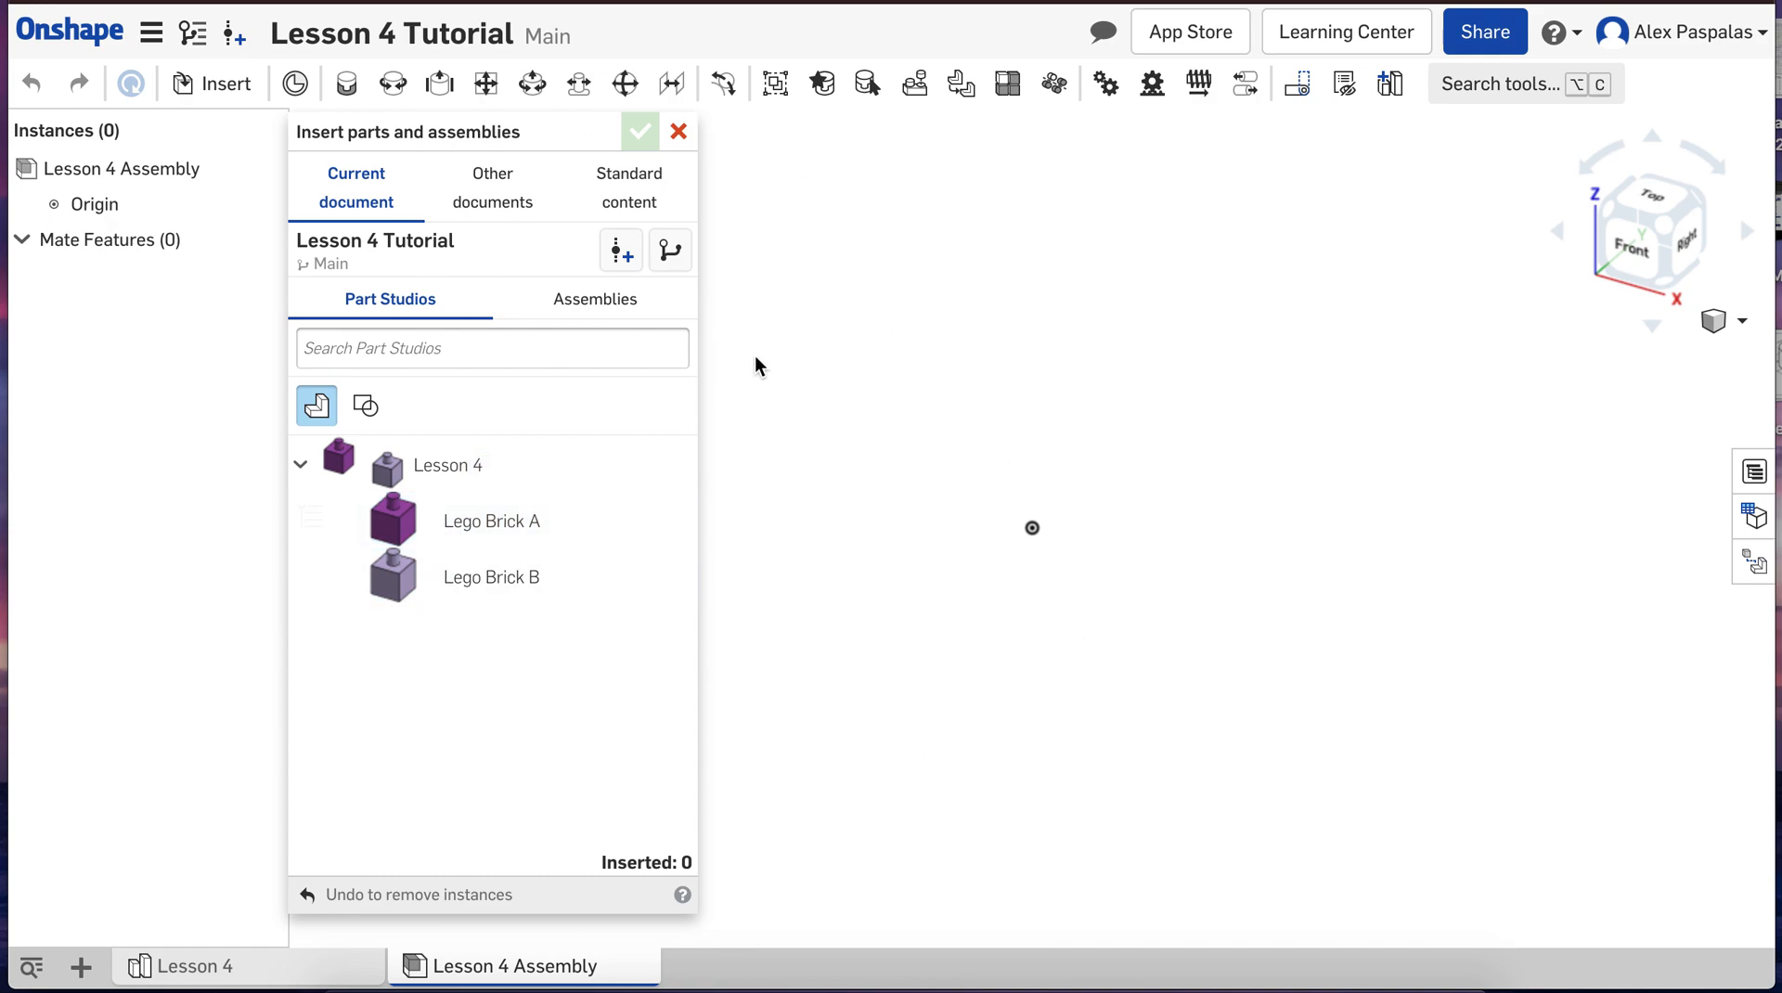
{"action": "left_click", "coordinate": [500, 206]}
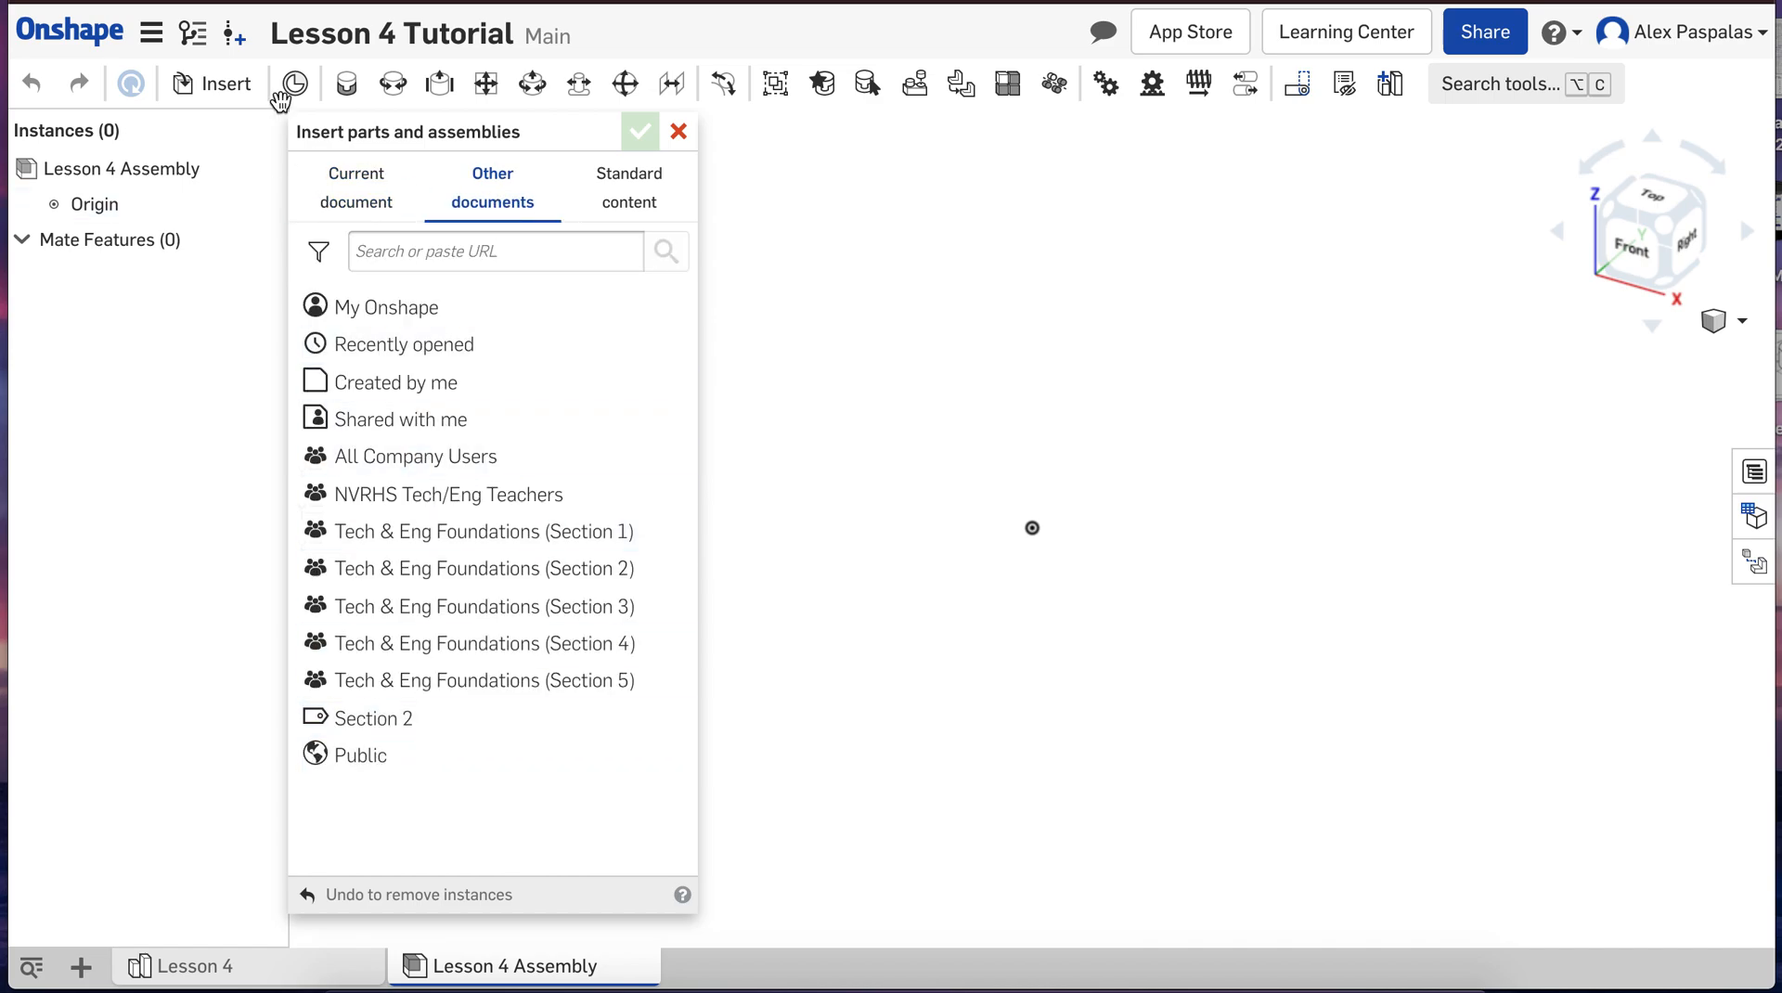
{"action": "left_click", "coordinate": [360, 202]}
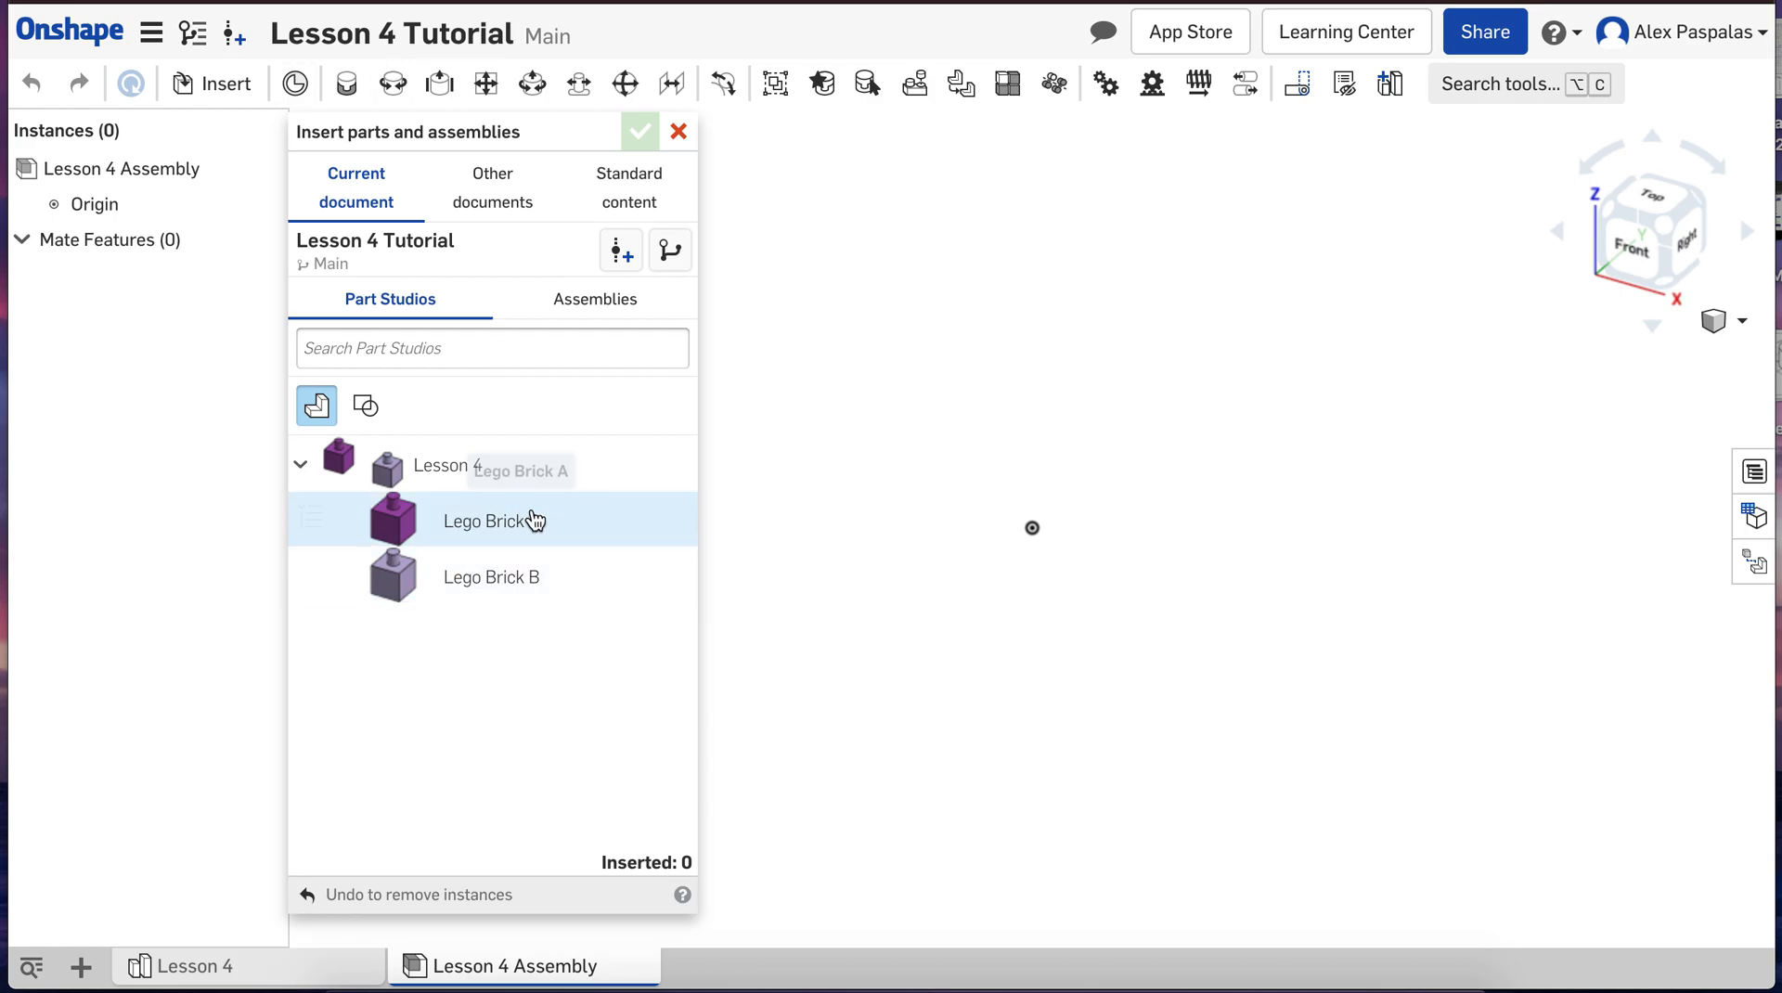
{"action": "left_click", "coordinate": [476, 534]}
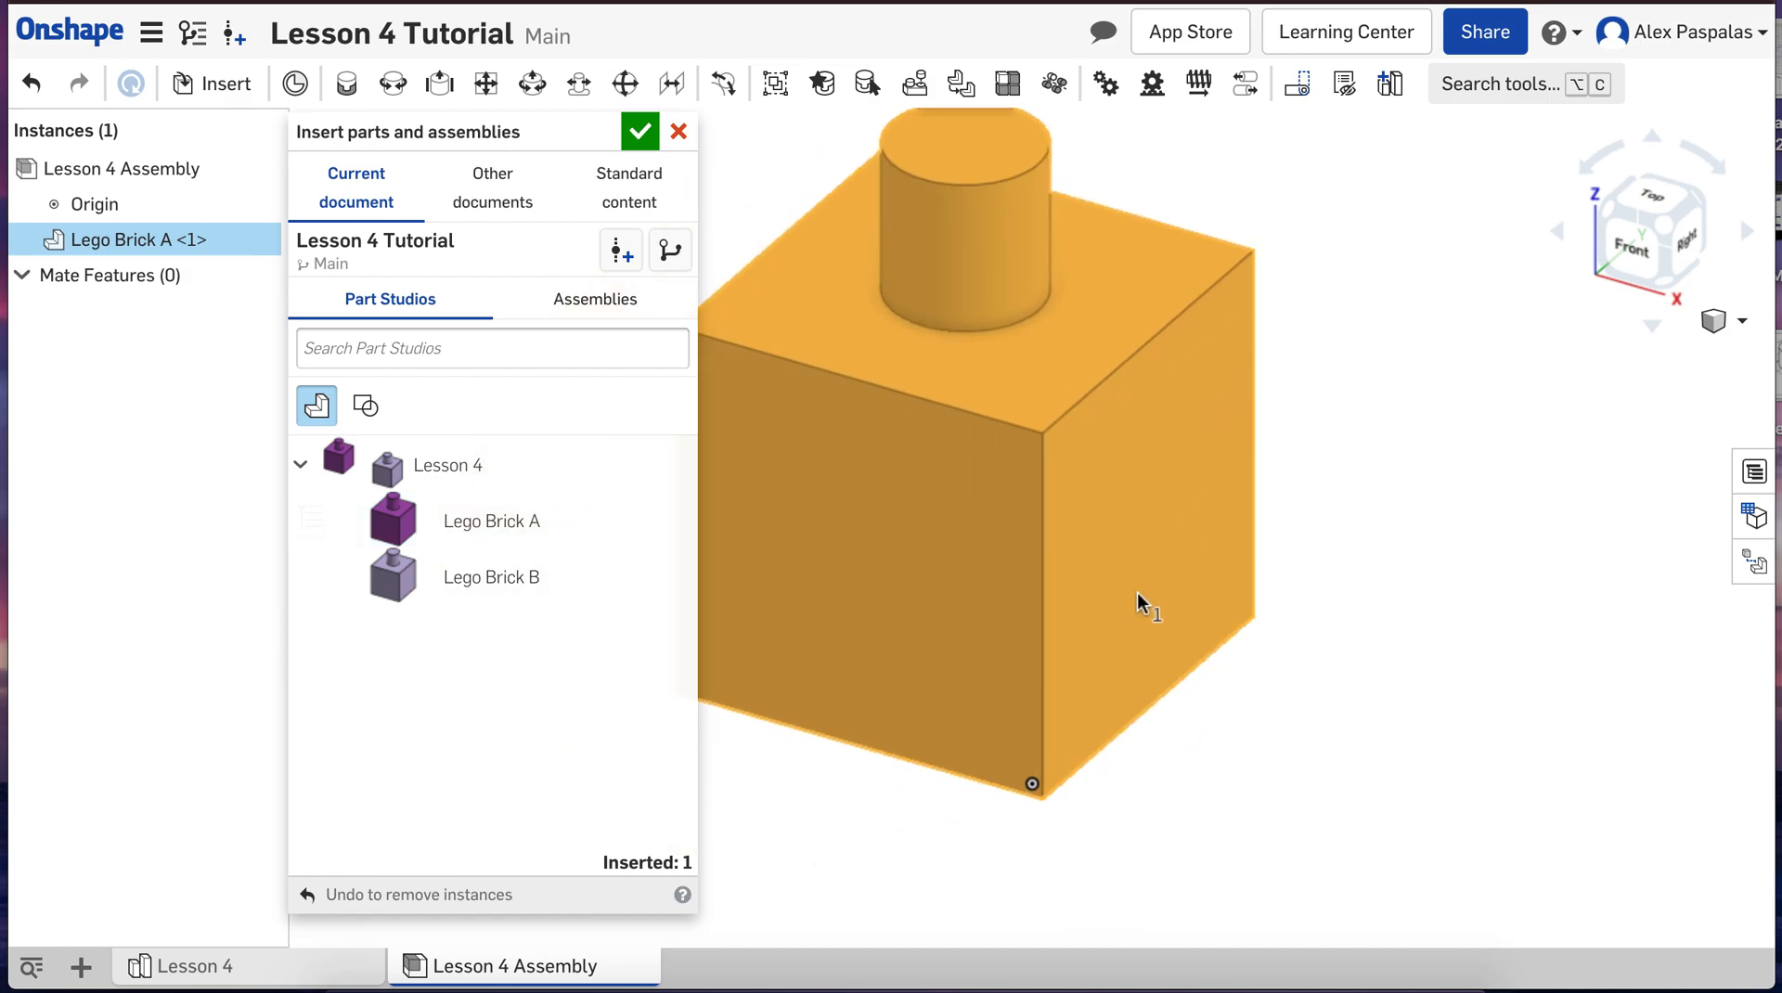
{"action": "scroll", "coordinate": [1028, 471], "scroll_direction": "down", "scroll_amount": 5}
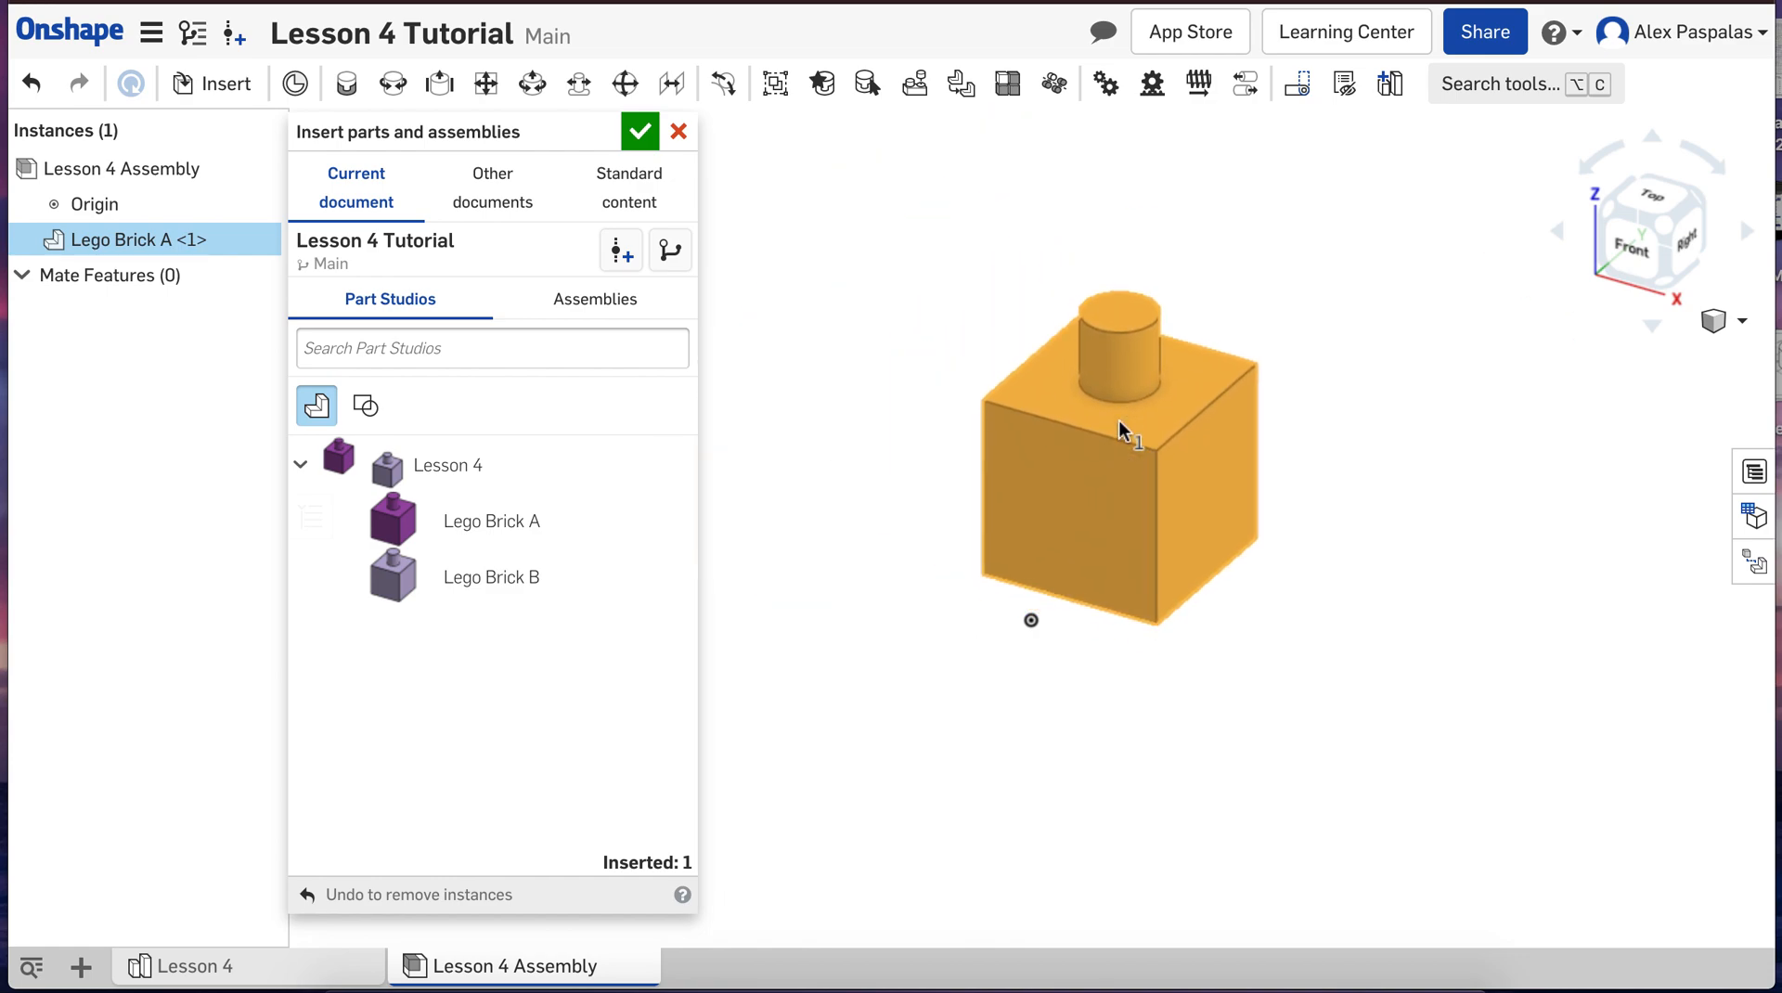
{"action": "left_click", "coordinate": [1119, 419]}
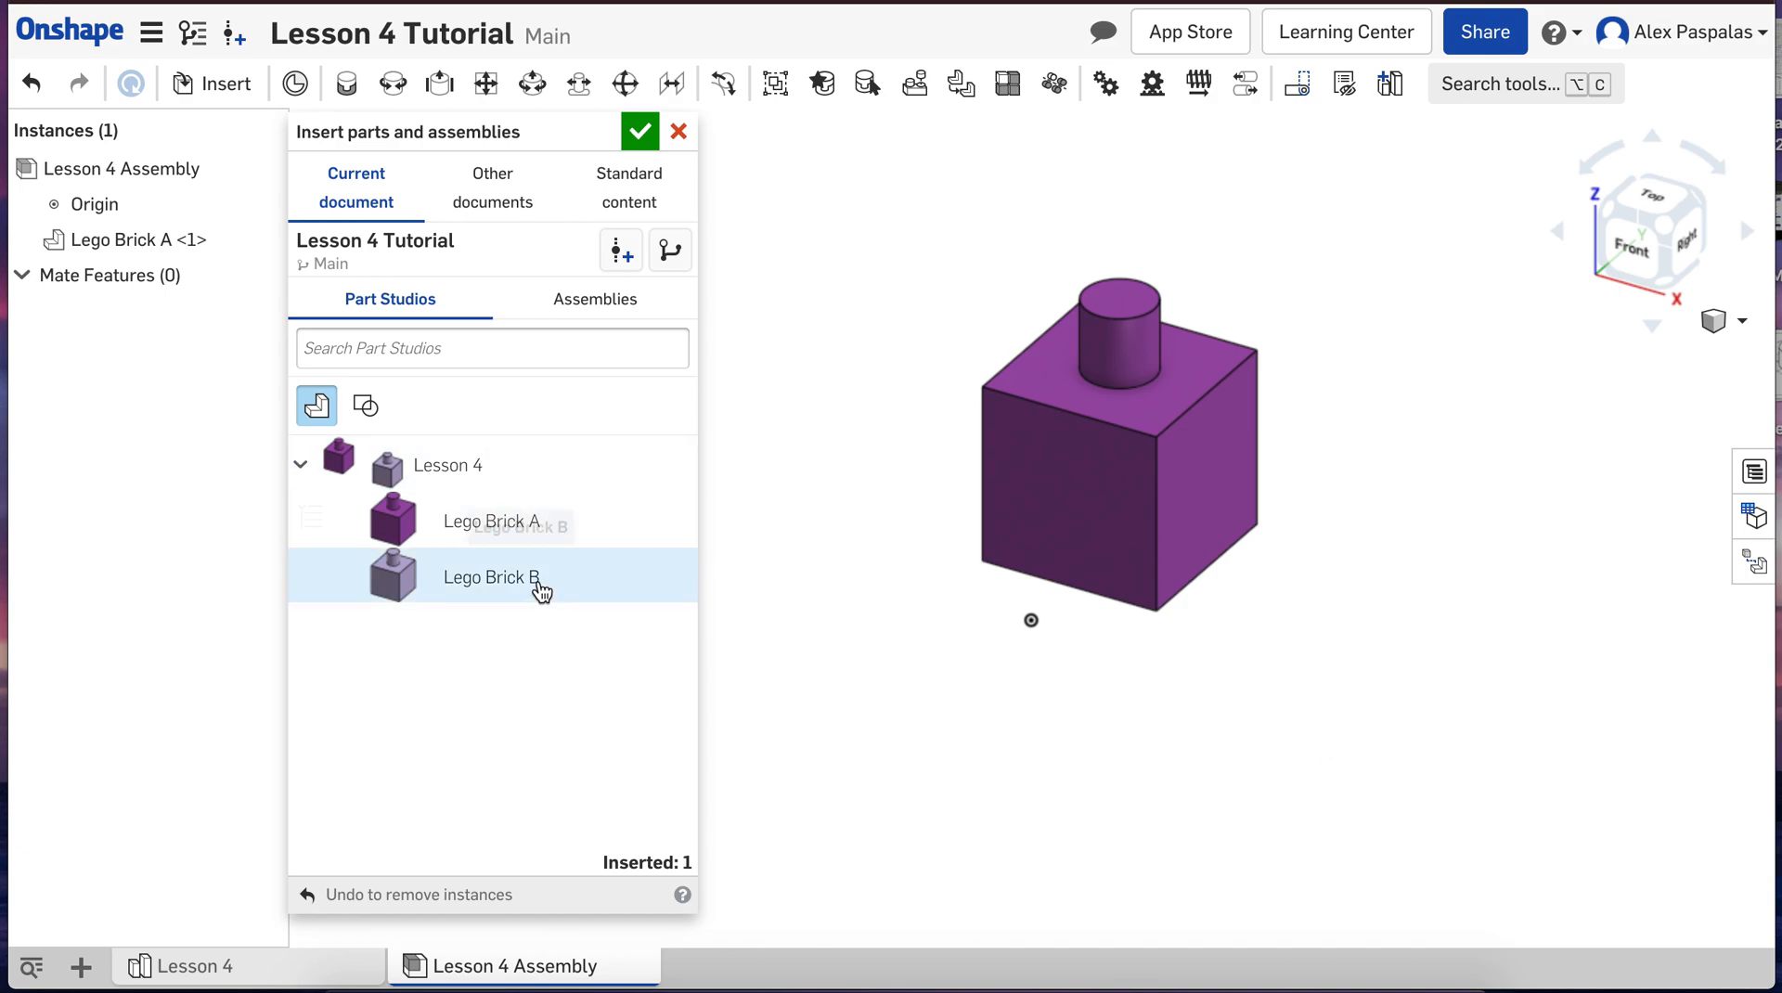
{"action": "left_click", "coordinate": [638, 135]}
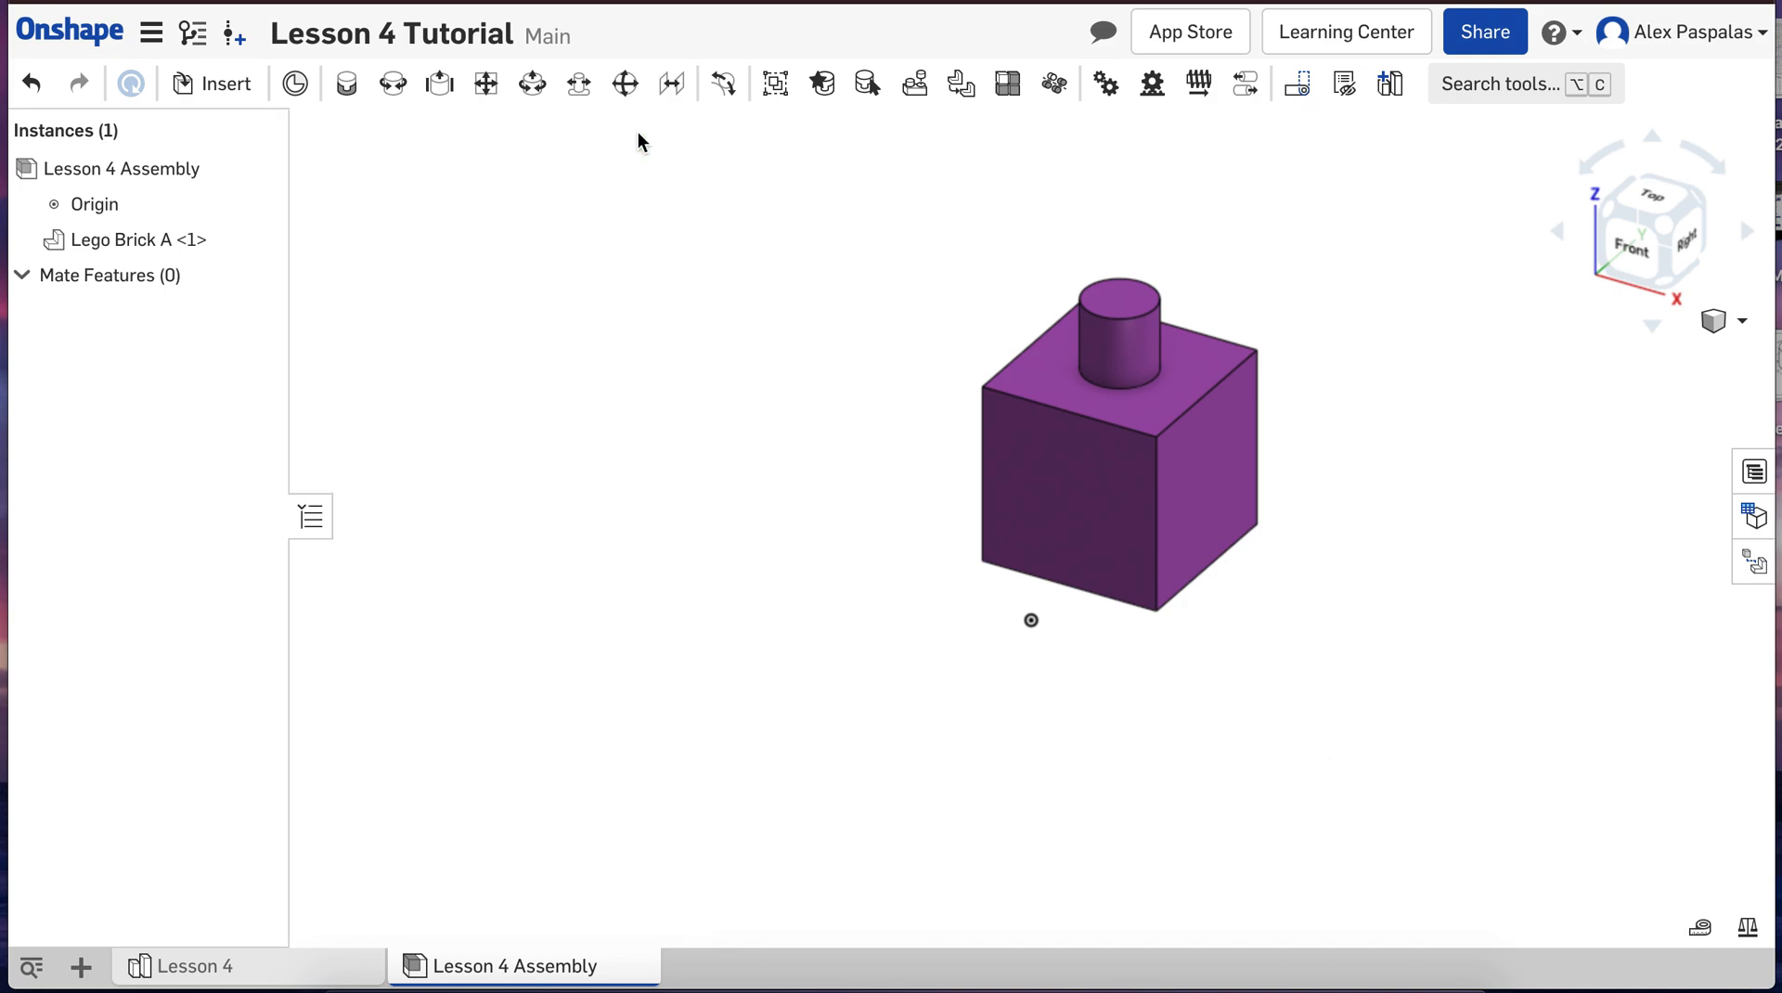
Step: Rotate Lego Brick A about 33 degrees around its vertical axis with the triad manipulator, and undo the rotation
{"action": "scroll", "coordinate": [1372, 713], "scroll_direction": "down", "scroll_amount": 1}
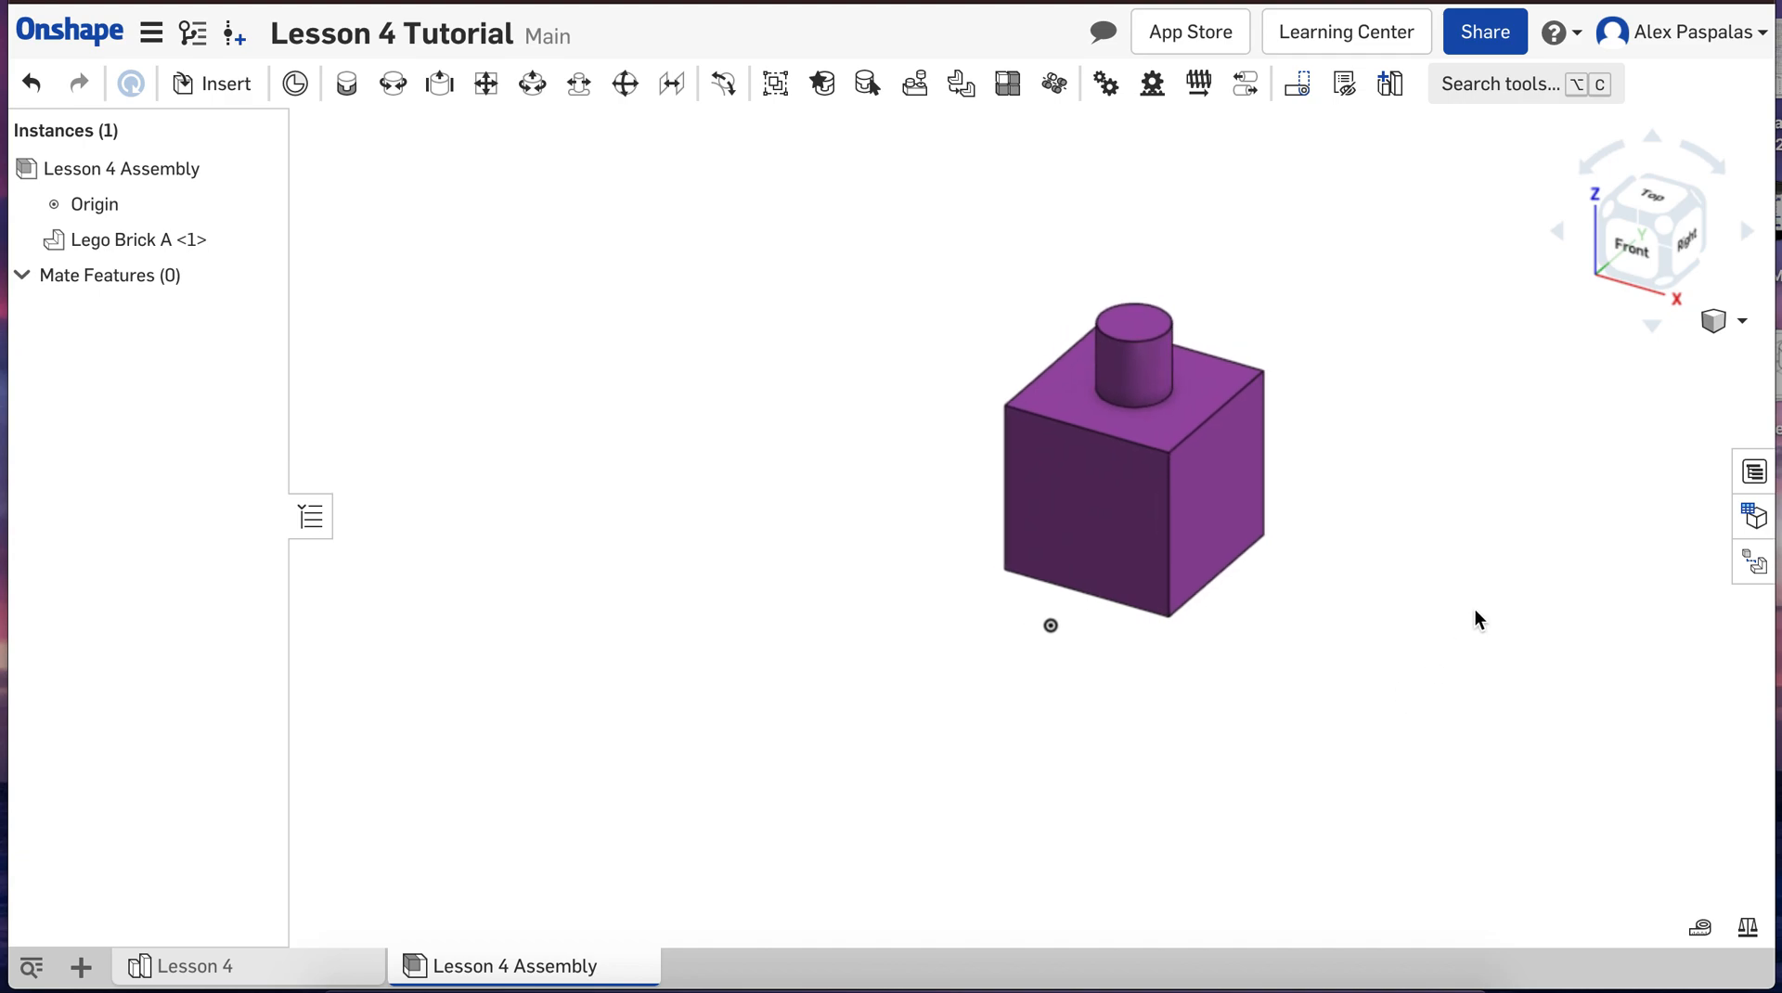
{"action": "scroll", "coordinate": [1455, 522], "scroll_direction": "up", "scroll_amount": 1}
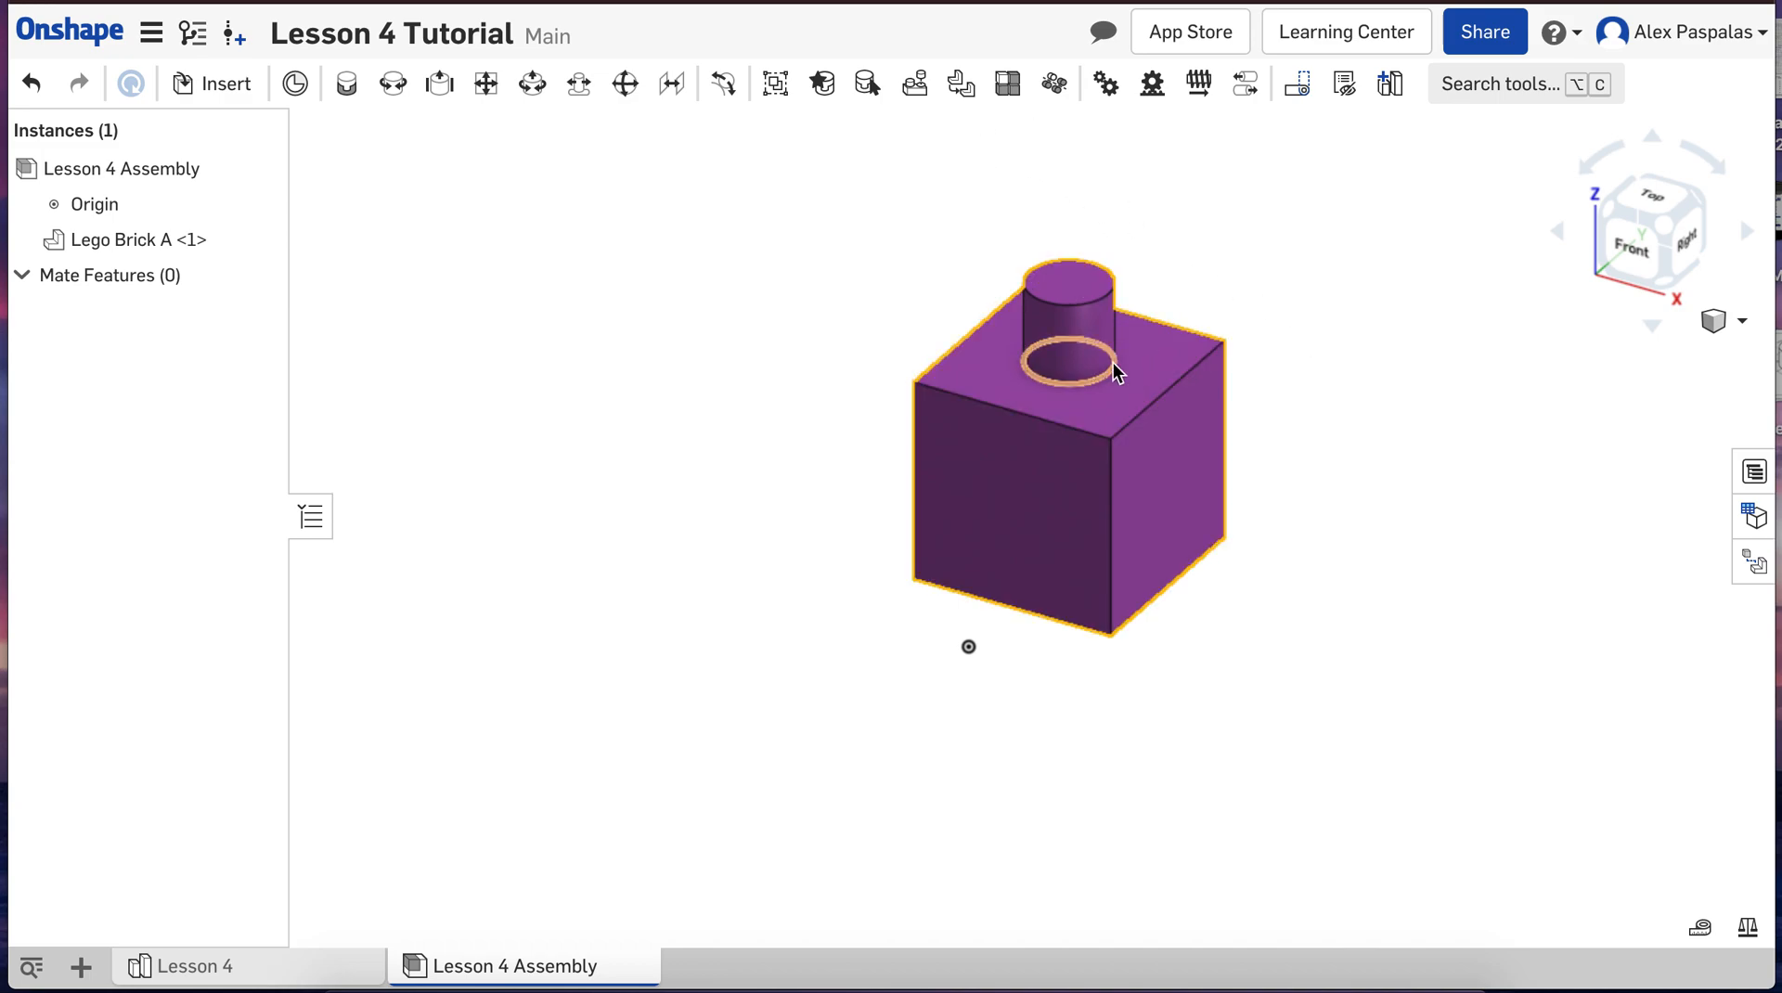
{"action": "left_click", "coordinate": [1011, 498]}
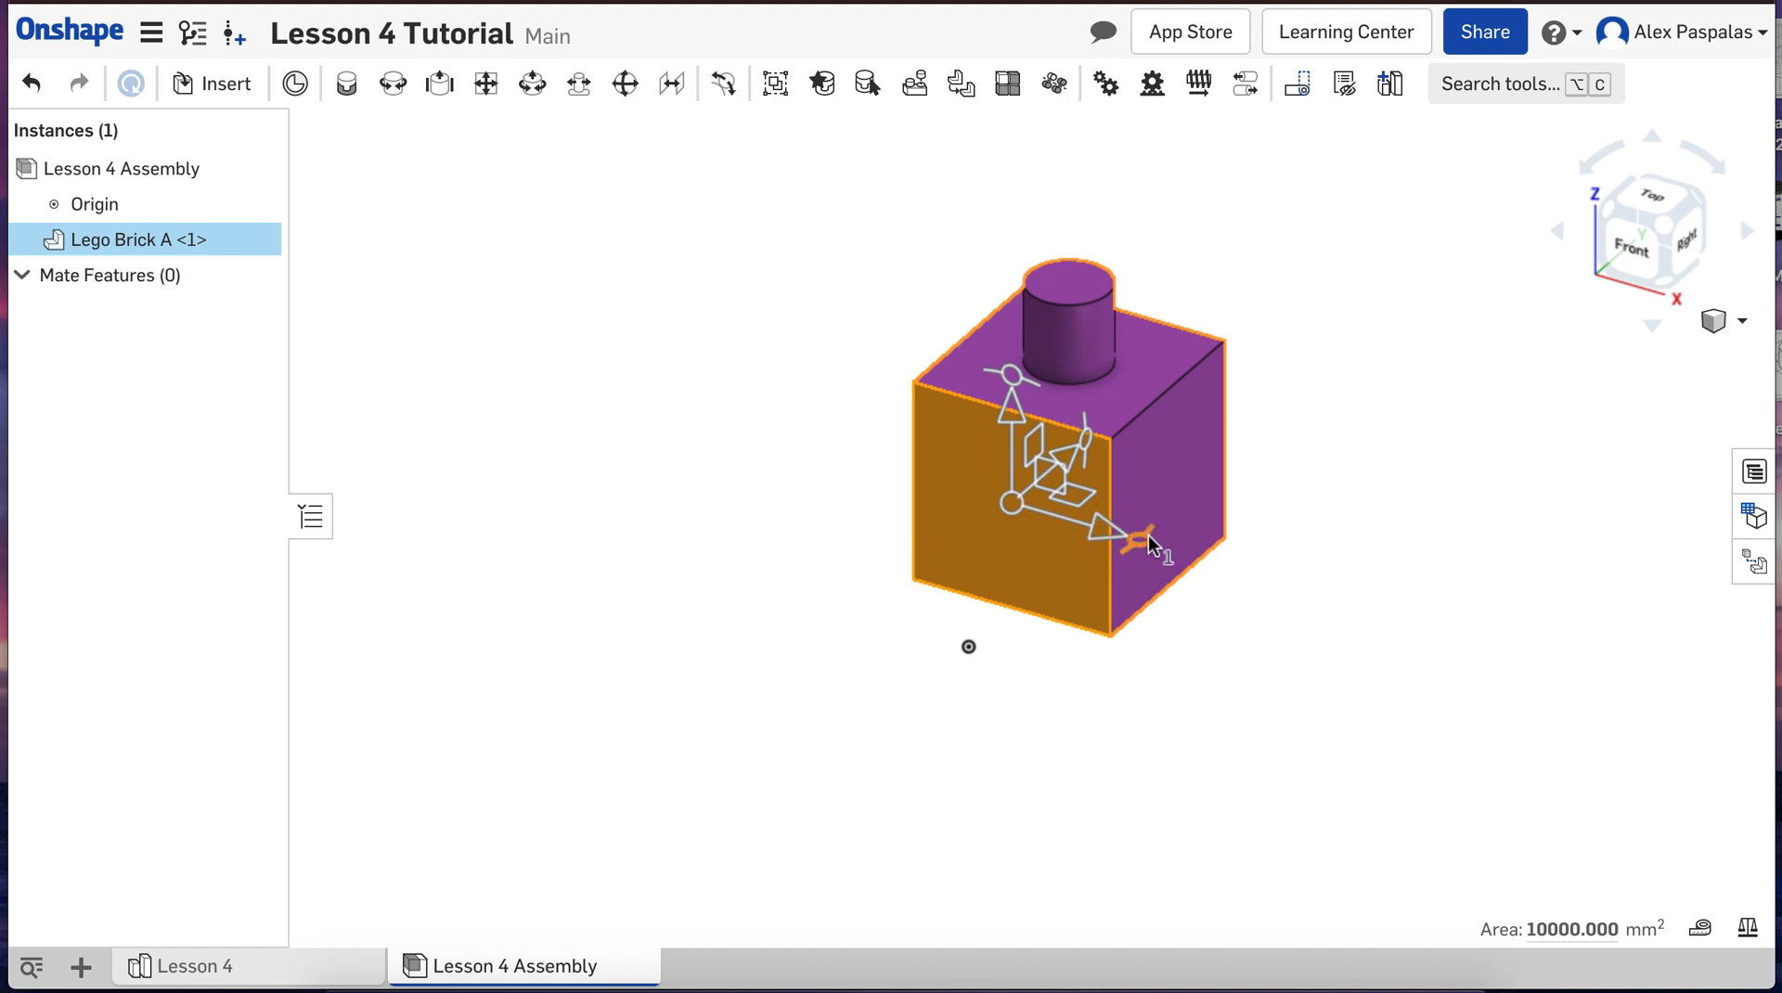
{"action": "left_click_drag", "start_coordinate": [1149, 535], "coordinate": [1110, 582]}
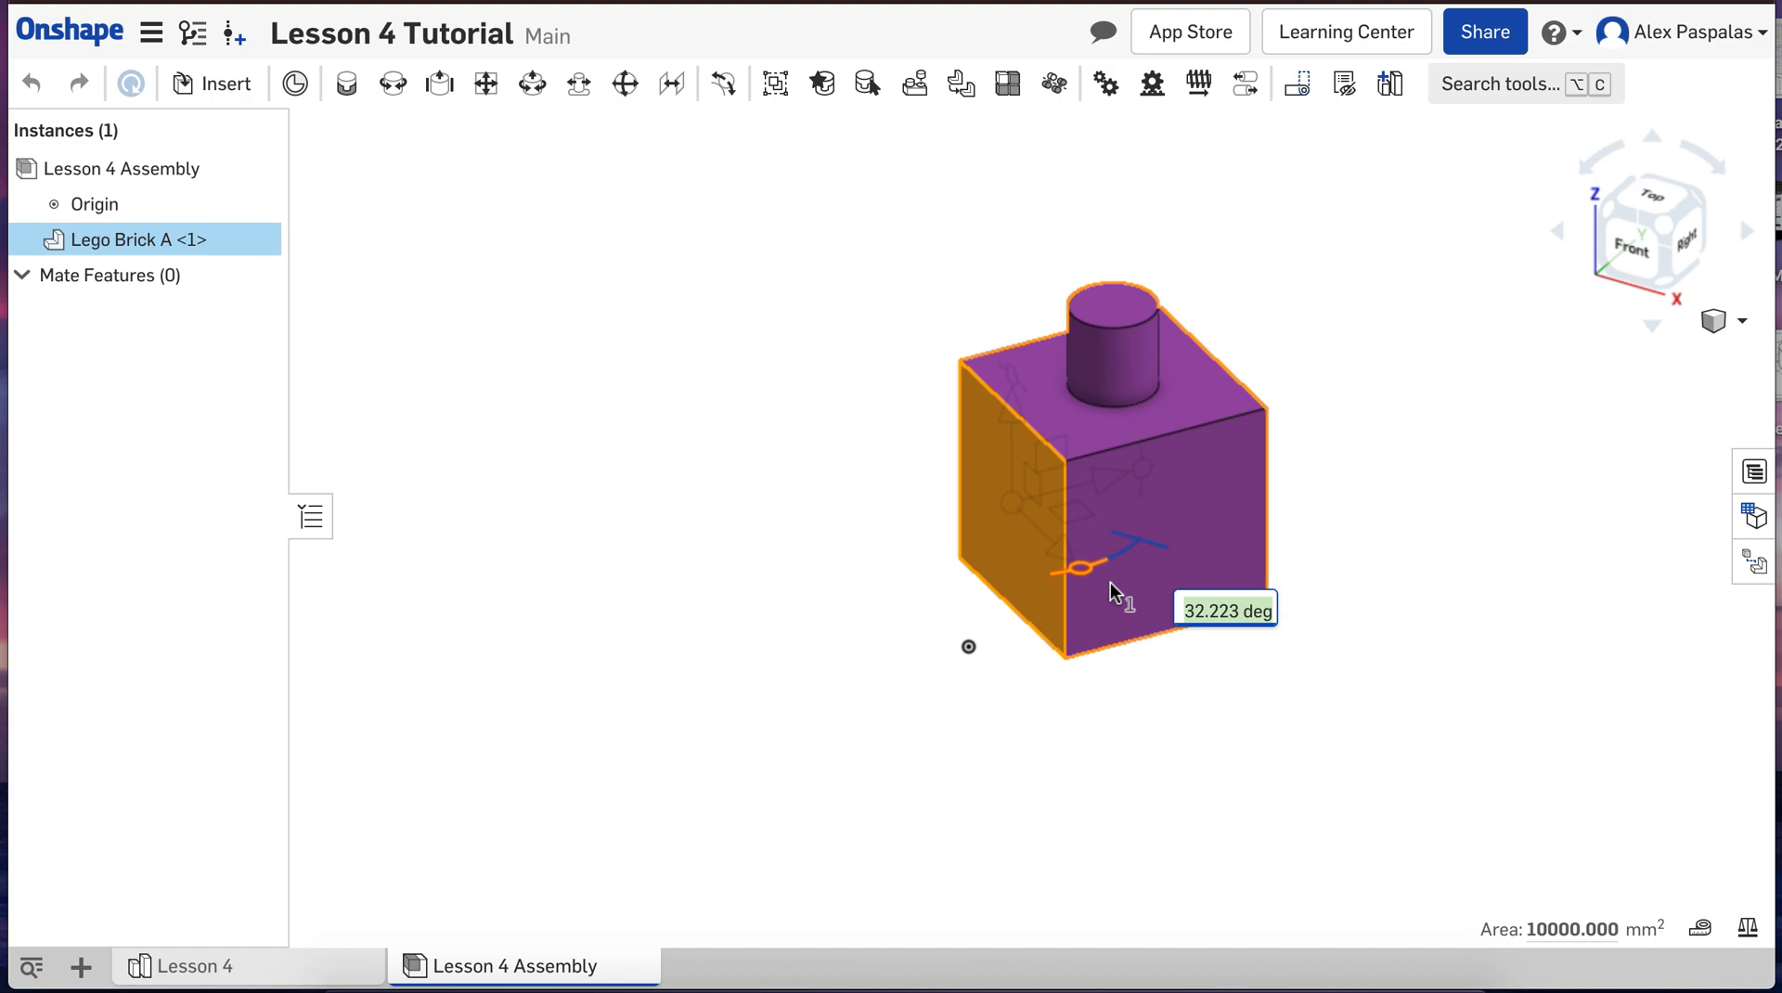
{"action": "left_click_drag", "start_coordinate": [1110, 582], "coordinate": [1106, 583]}
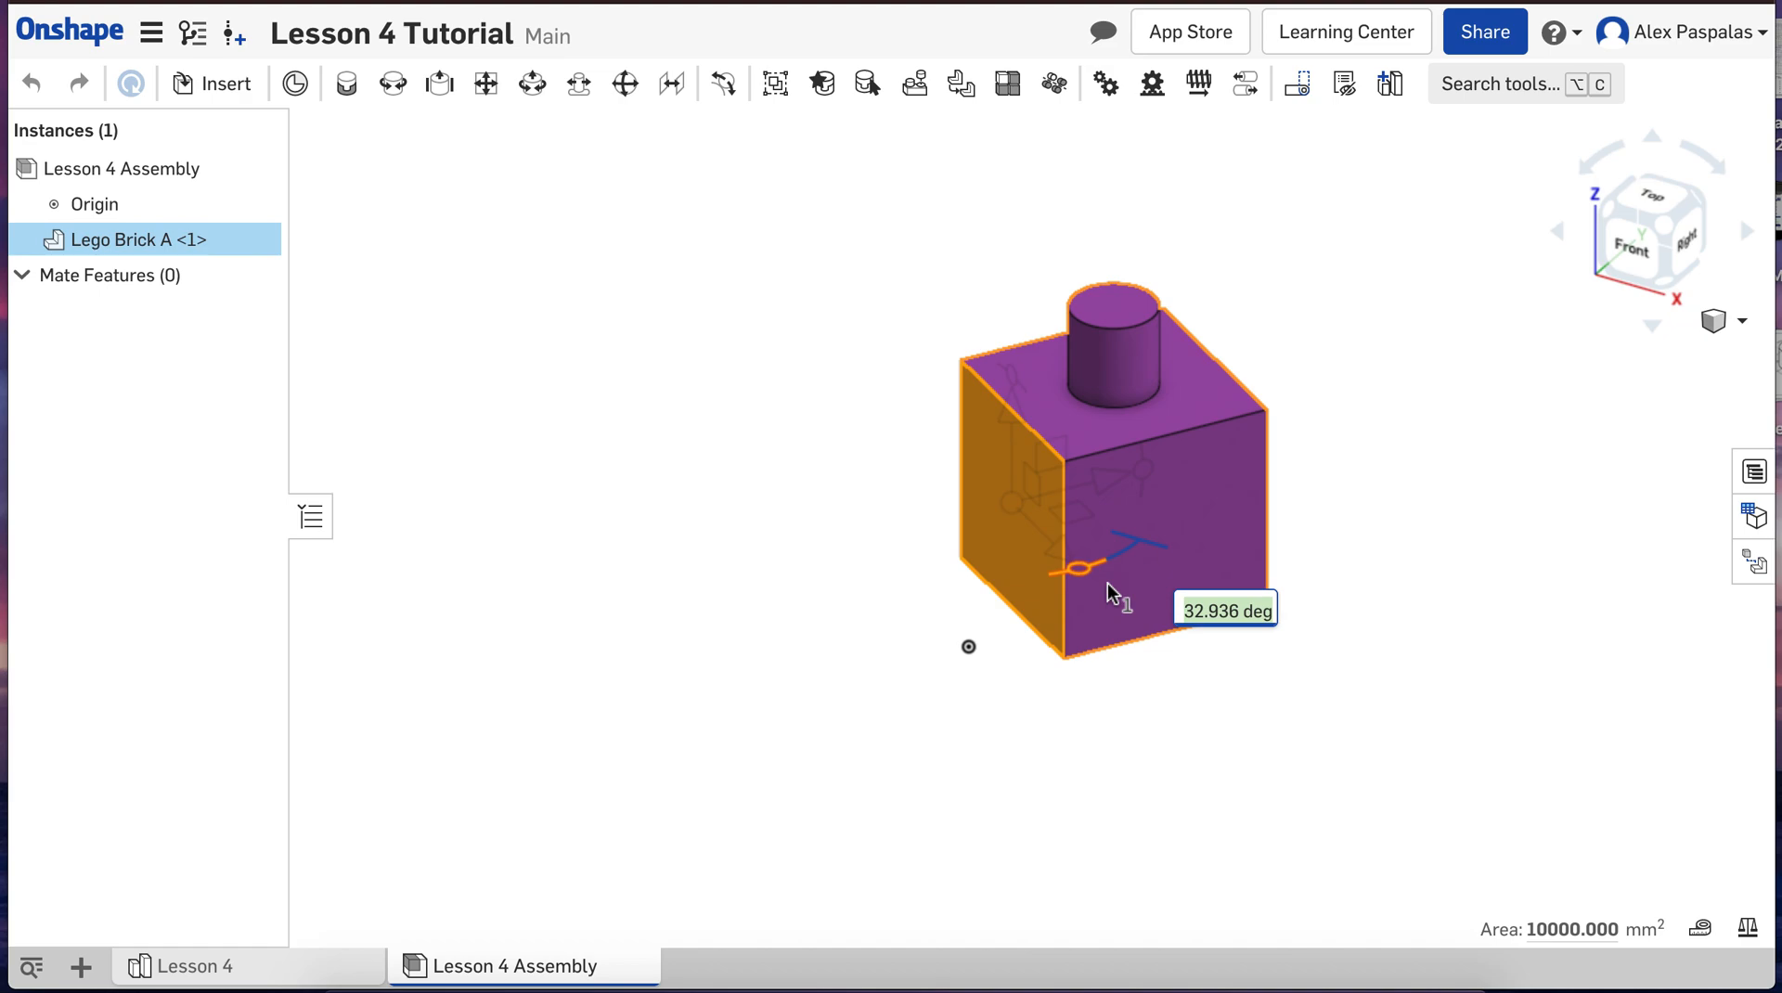
{"action": "left_click_drag", "start_coordinate": [1108, 583], "coordinate": [1108, 583]}
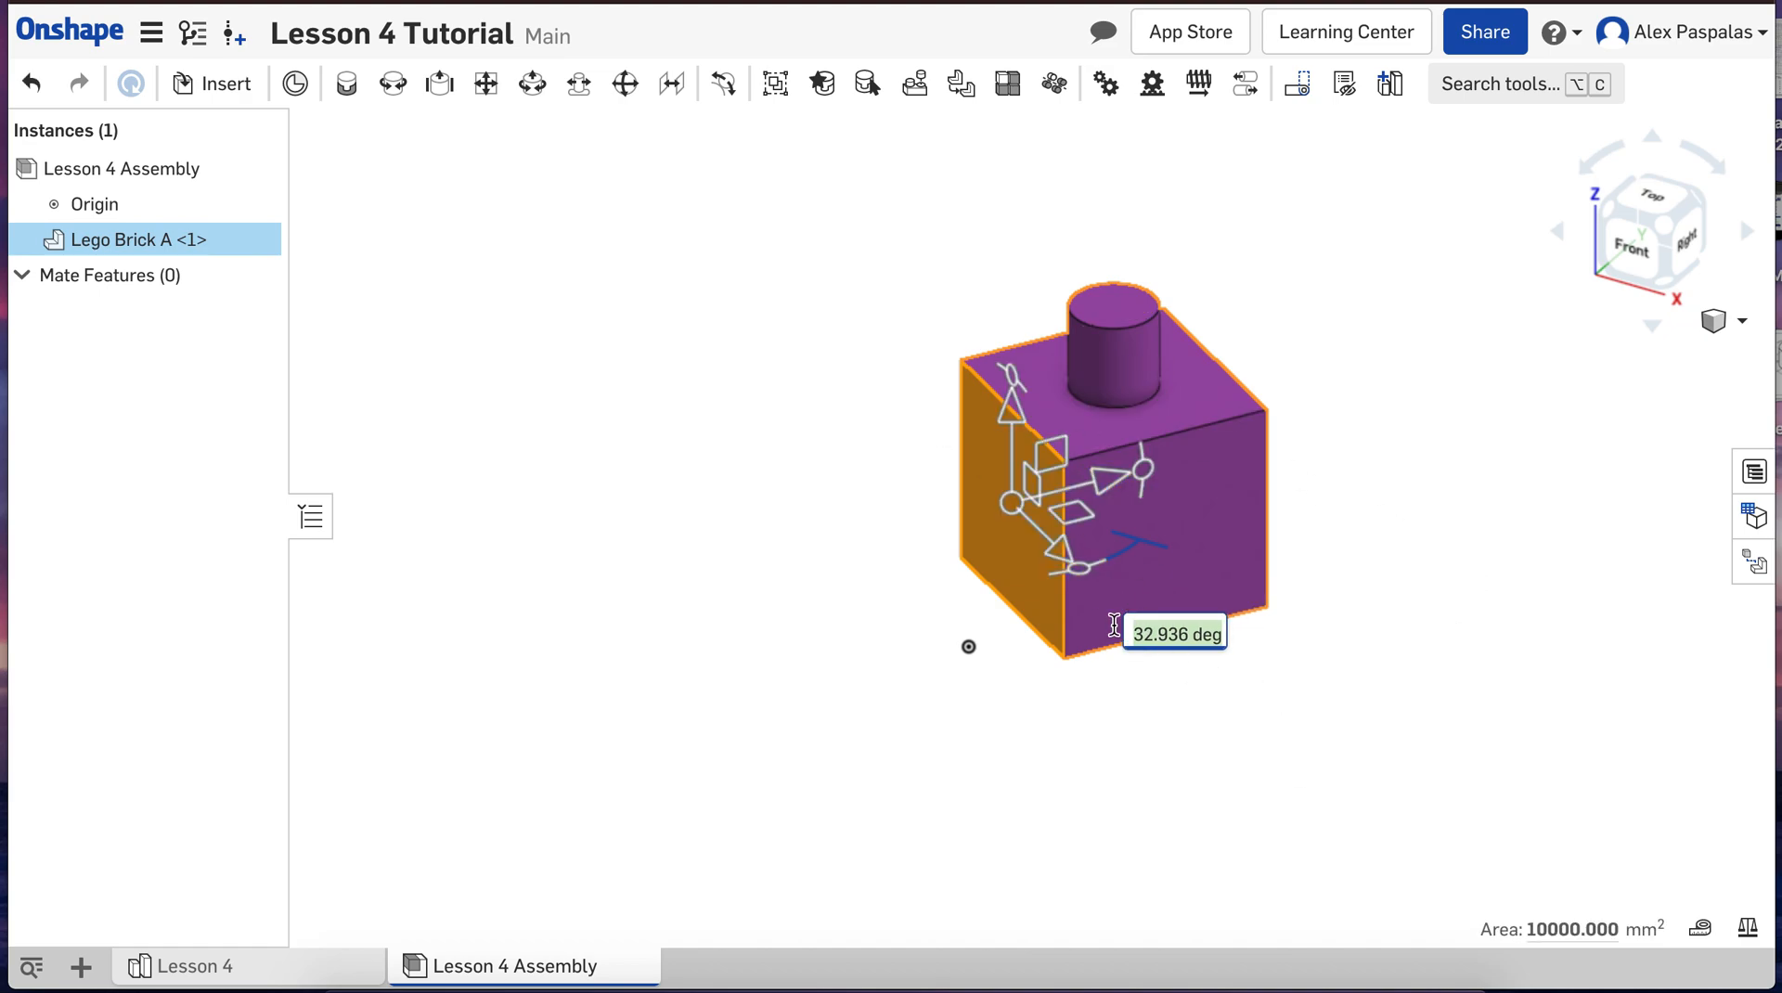
{"action": "key", "text": "Return"}
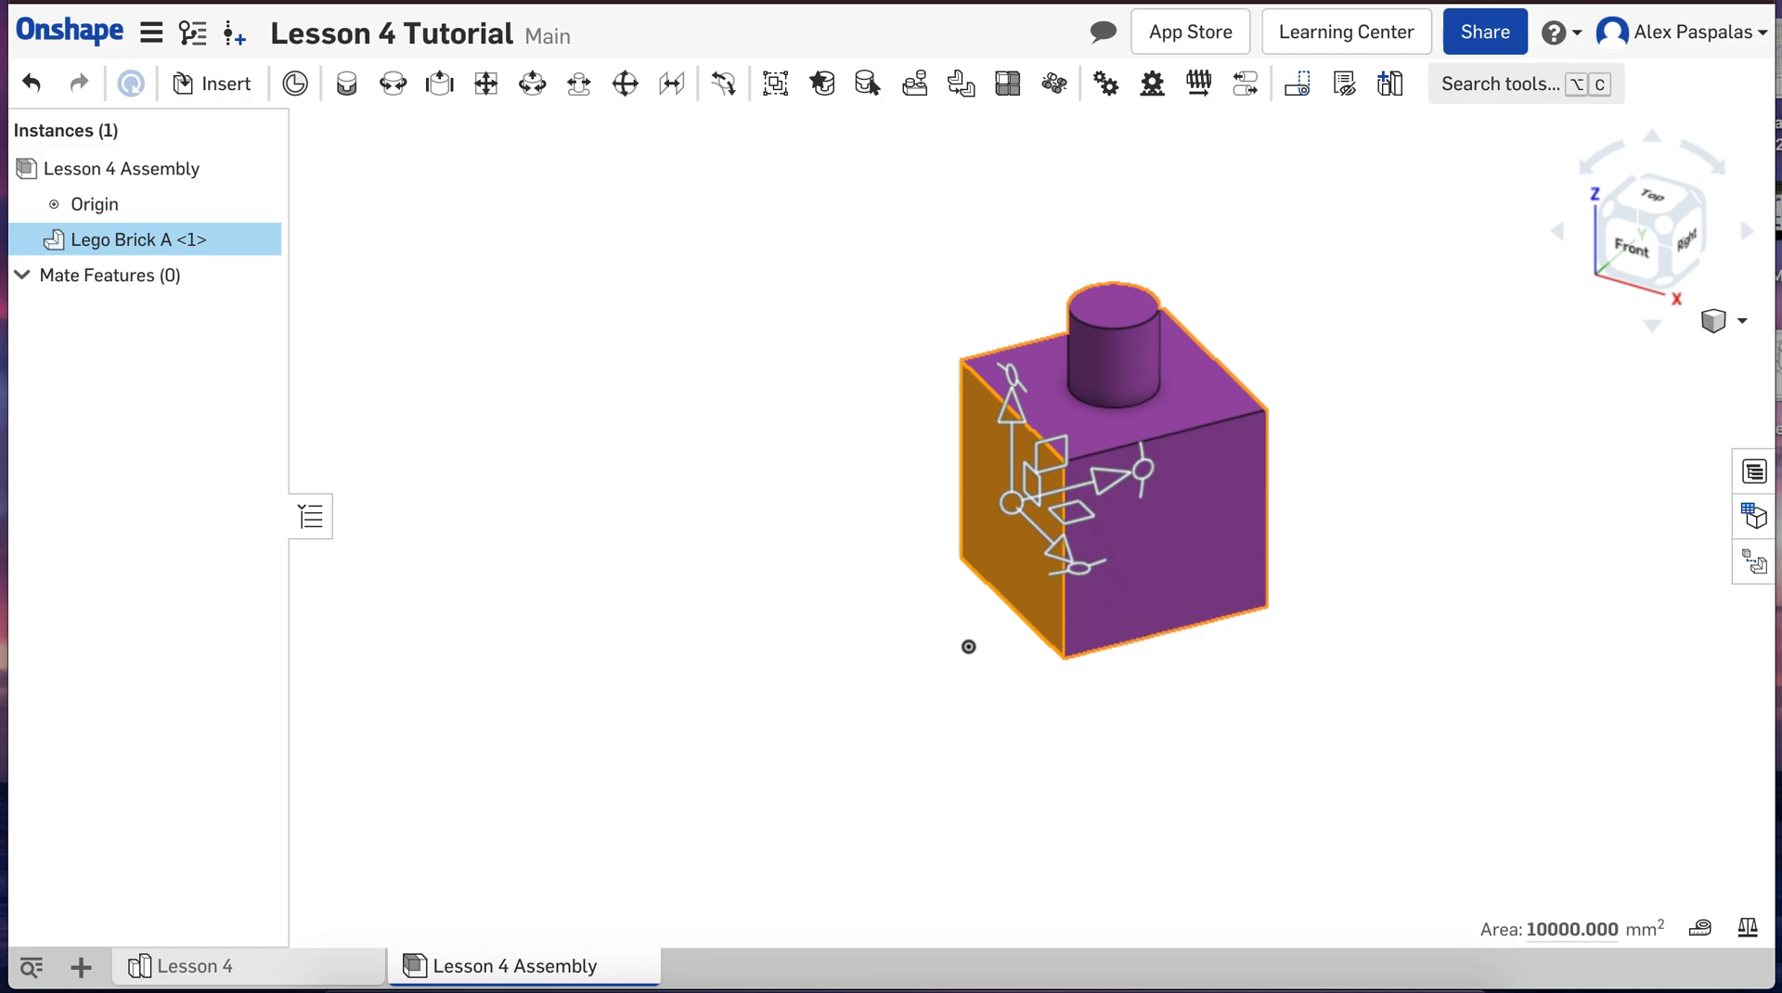
{"action": "key", "text": "ctrl+z"}
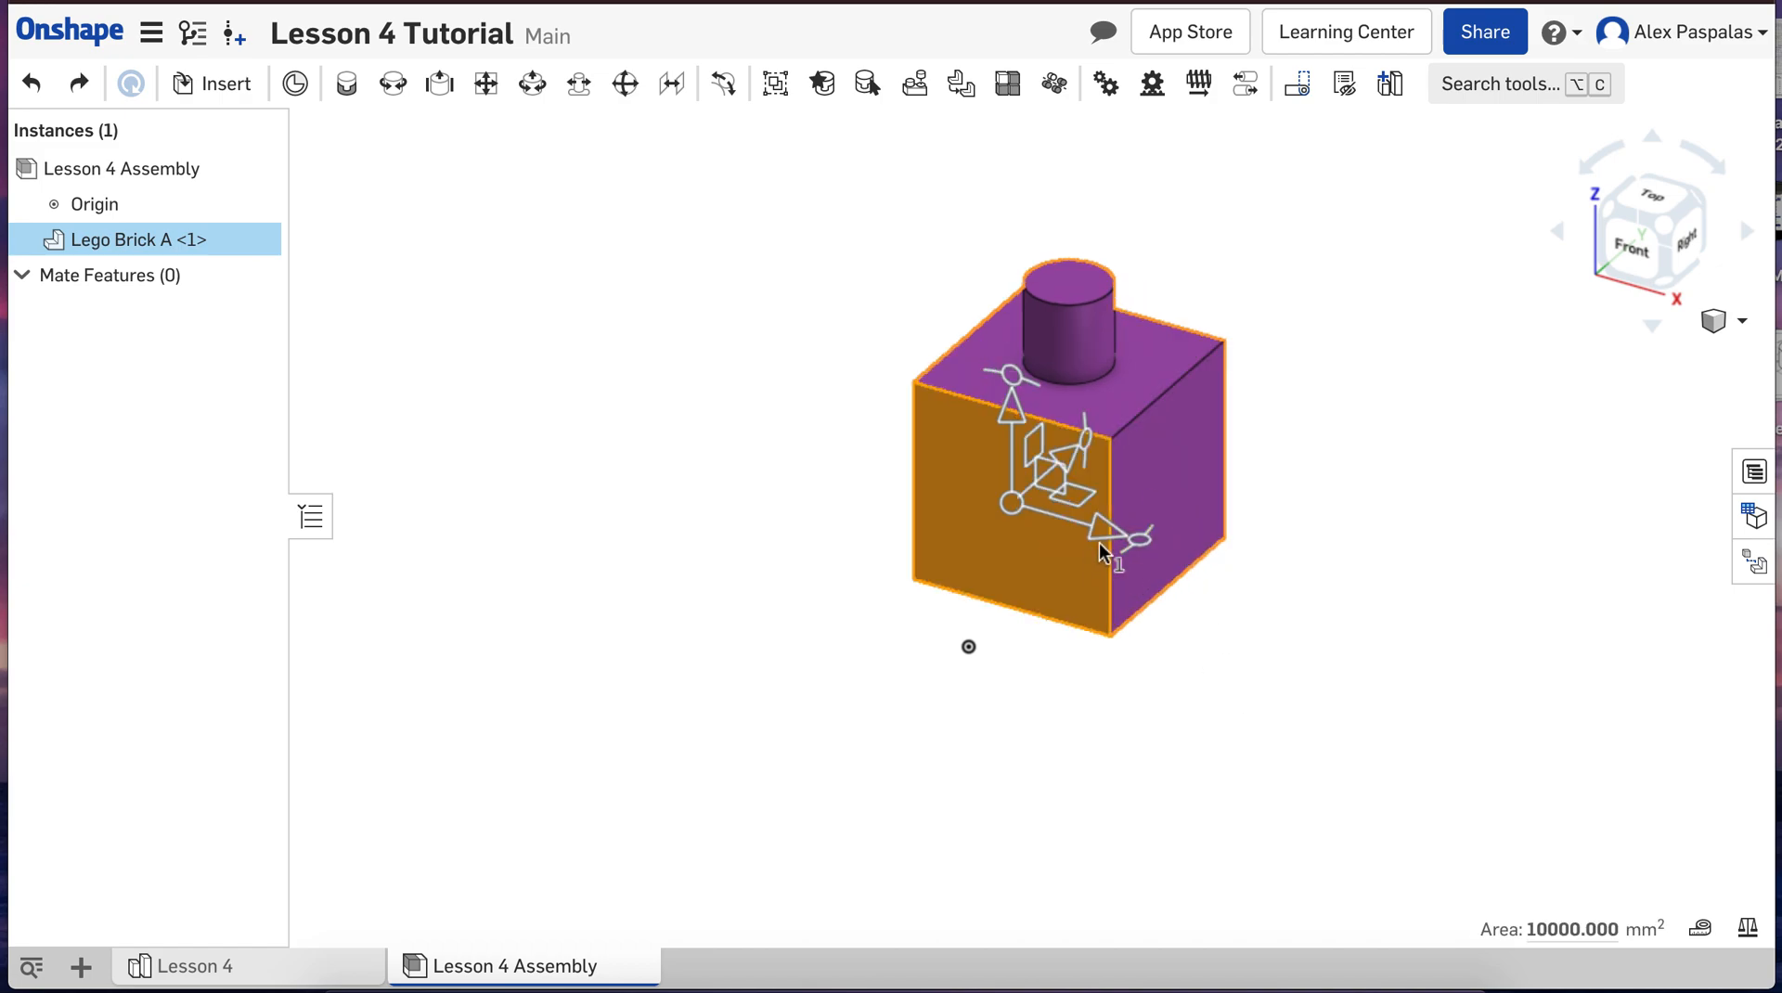
{"action": "left_click", "coordinate": [1240, 705]}
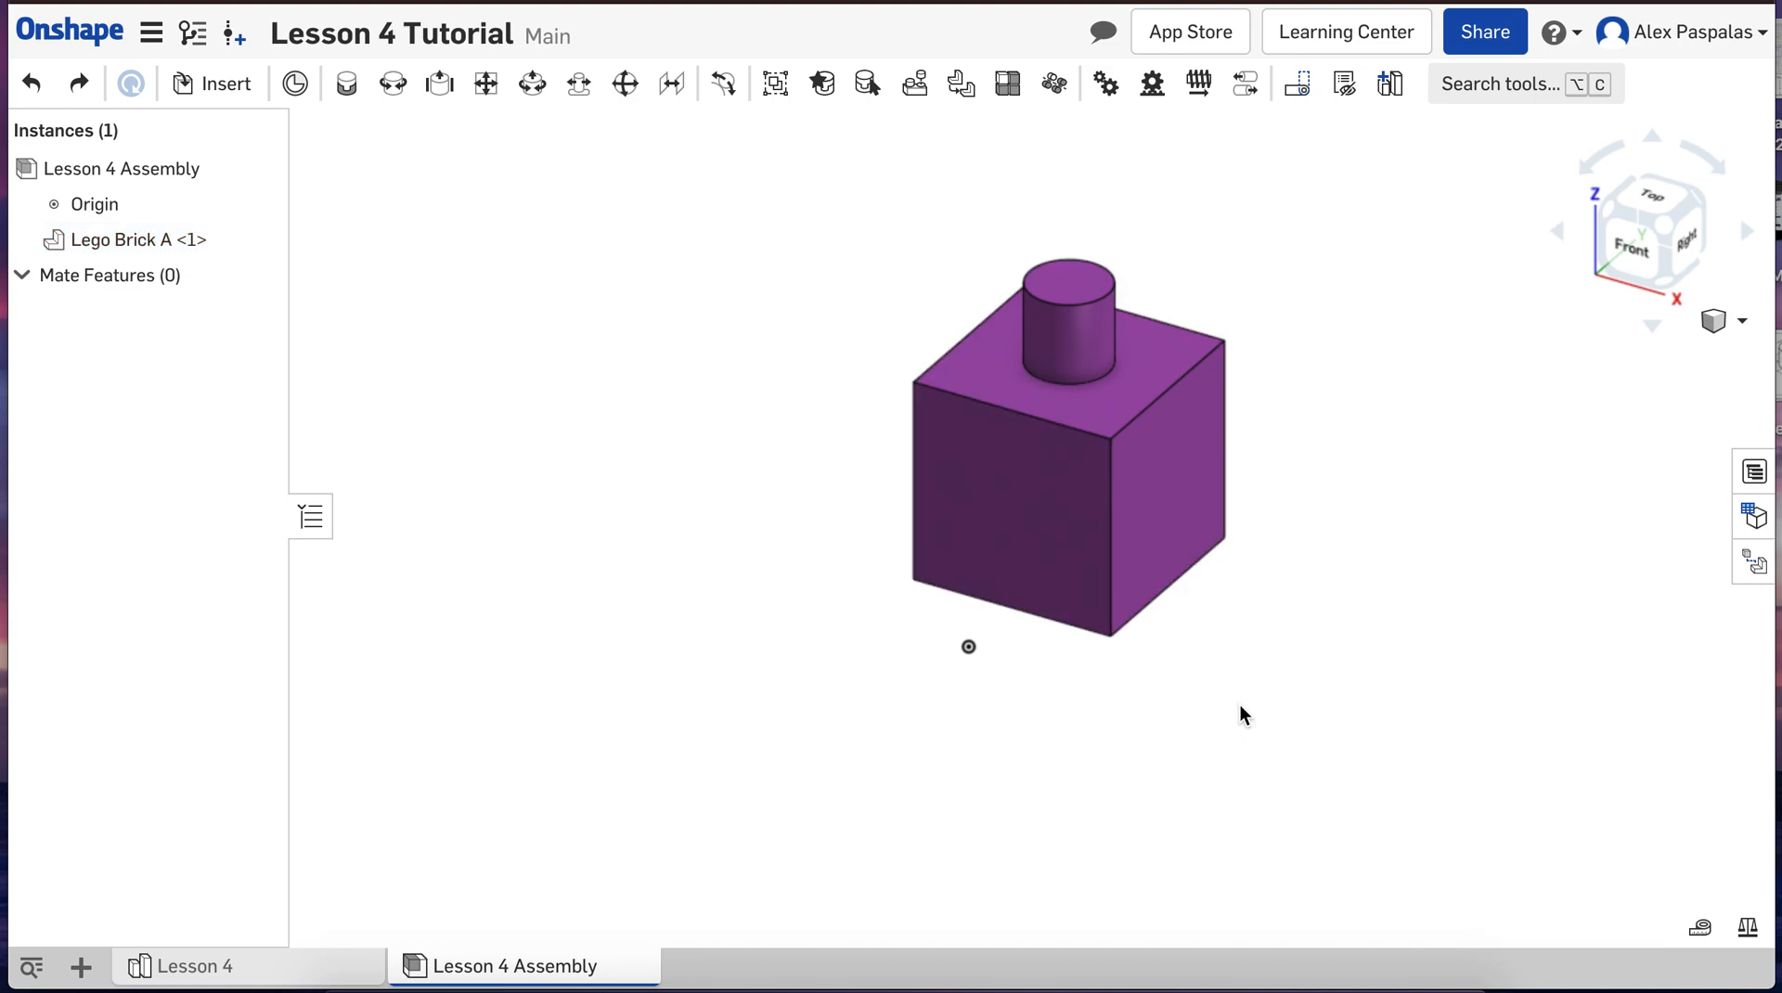
Step: Tilt Lego Brick A 30 degrees within the plane of its front face, and reset the rotation angle to 0 degrees
{"action": "left_click", "coordinate": [974, 492]}
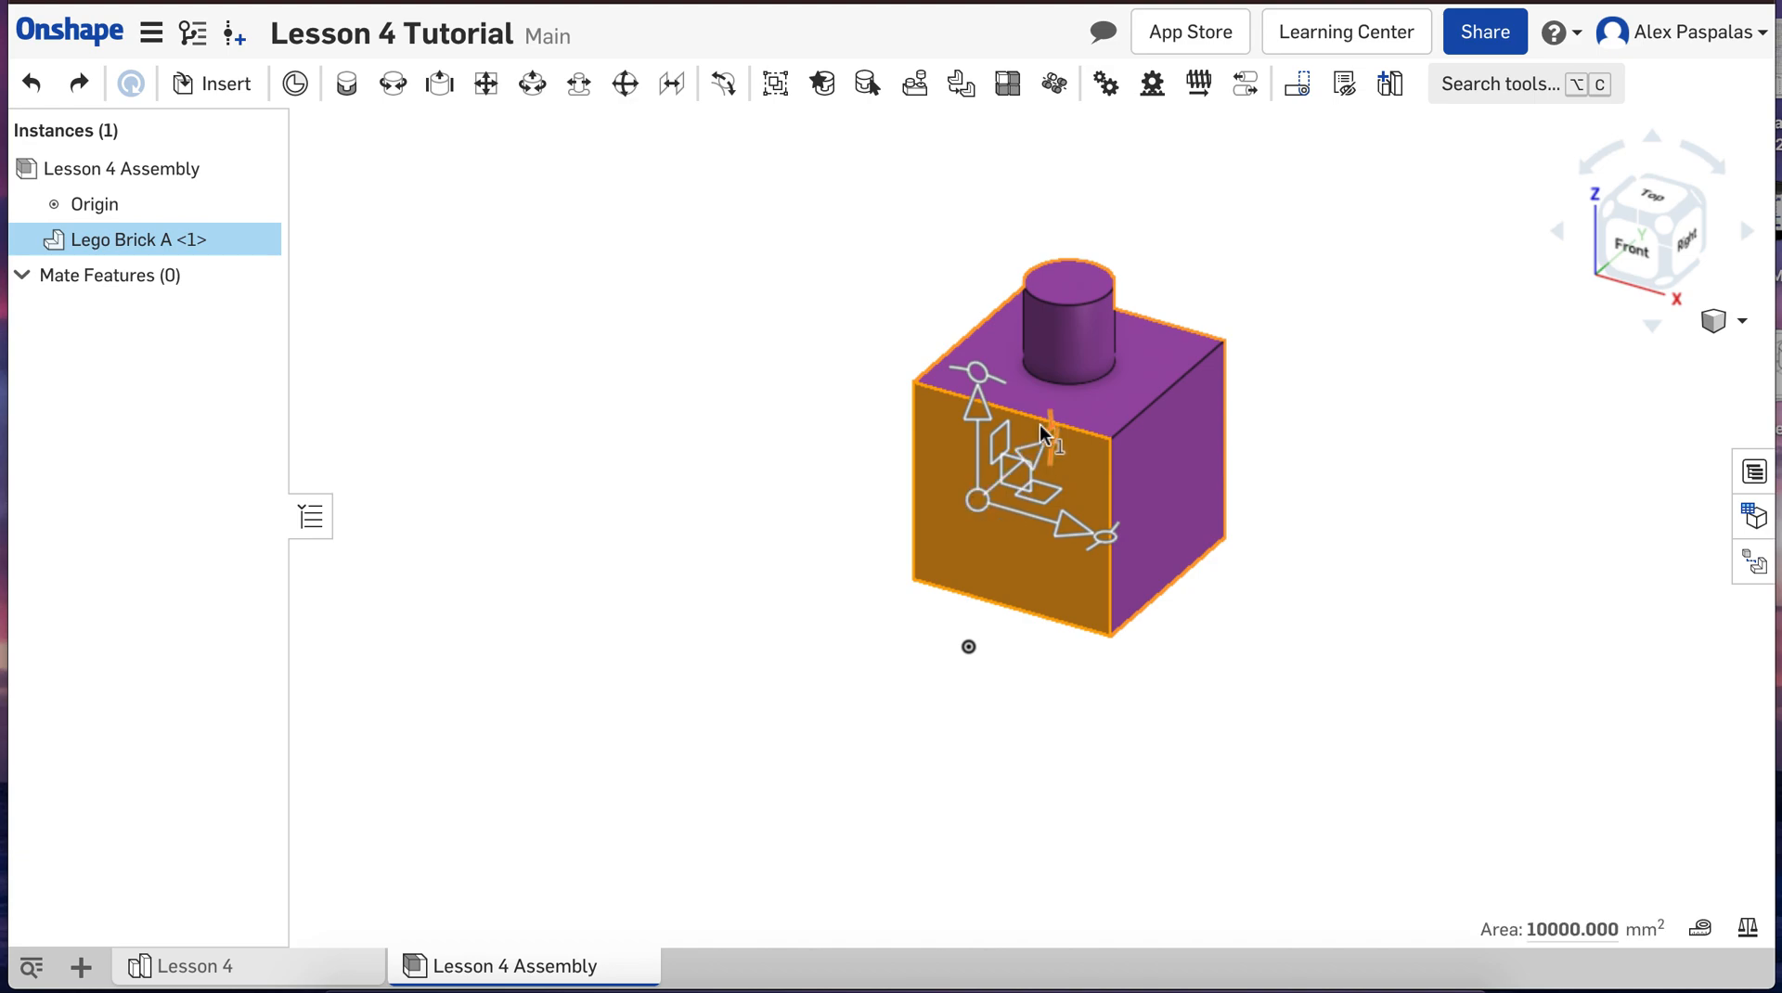
{"action": "mouse_move", "coordinate": [935, 359]}
{"action": "left_mouse_down"}
{"action": "mouse_move", "coordinate": [838, 355]}
{"action": "mouse_move", "coordinate": [884, 353]}
{"action": "mouse_move", "coordinate": [928, 381]}
{"action": "mouse_move", "coordinate": [914, 371]}
{"action": "left_mouse_up"}
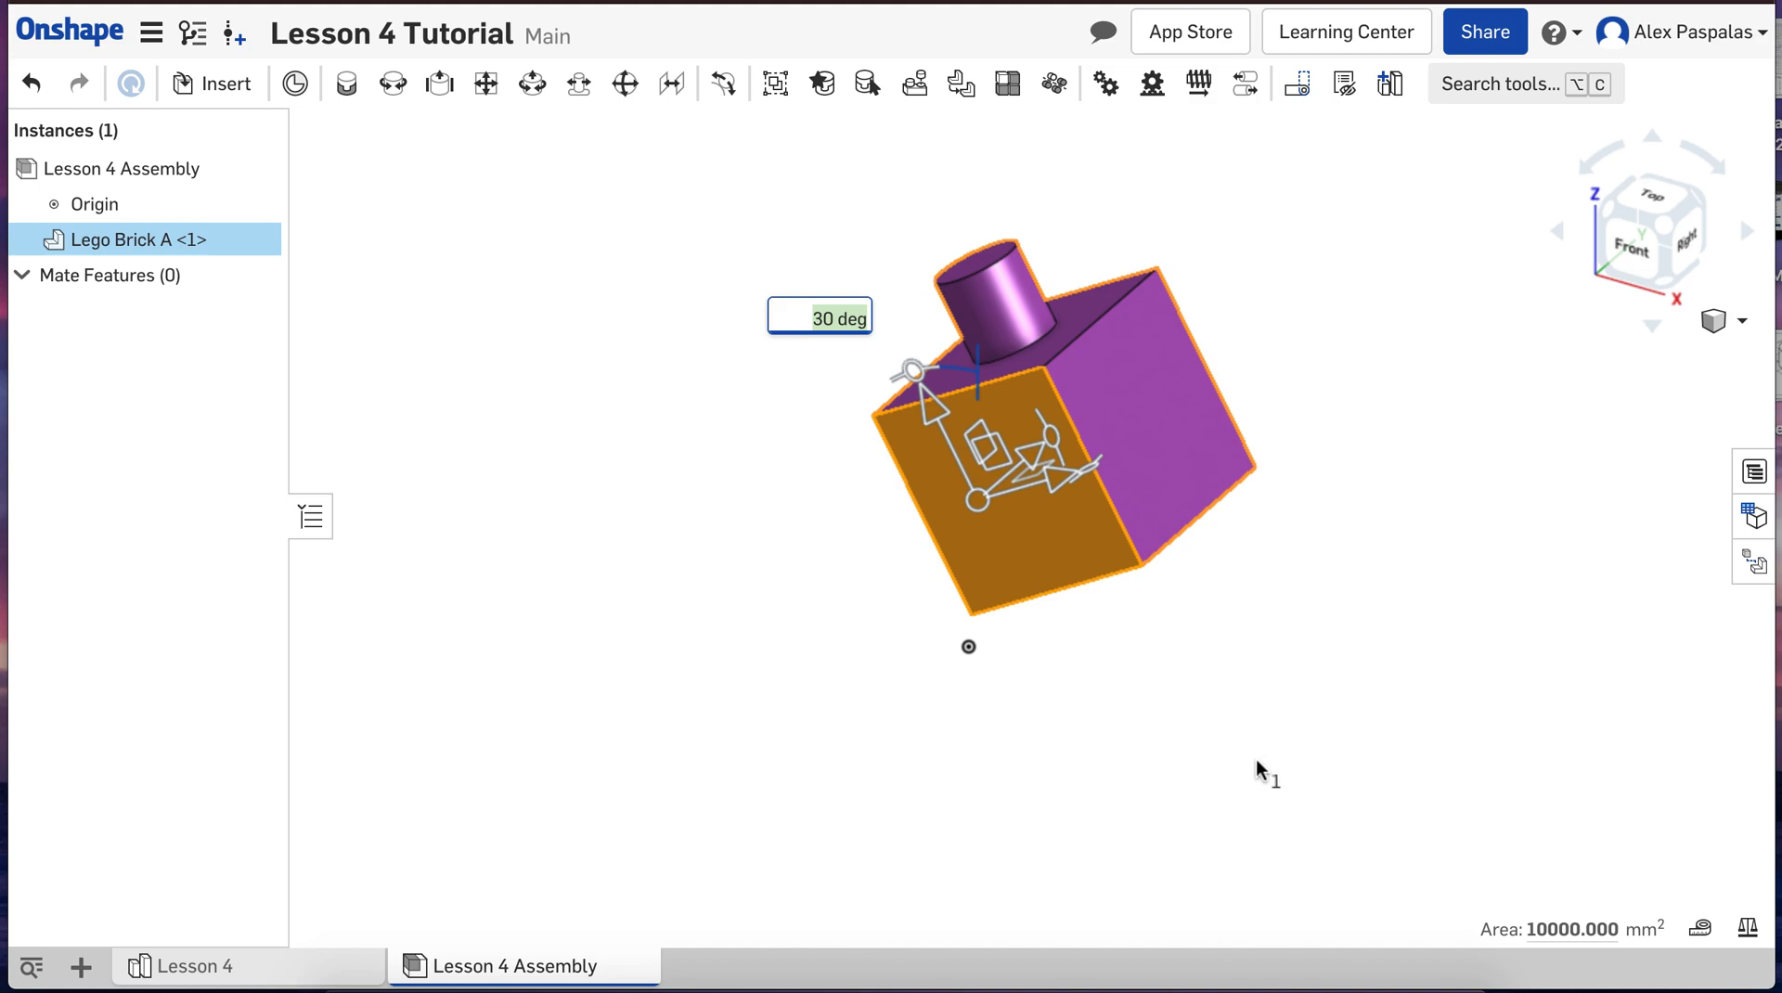
{"action": "type", "text": "0"}
{"action": "key", "text": "Return"}
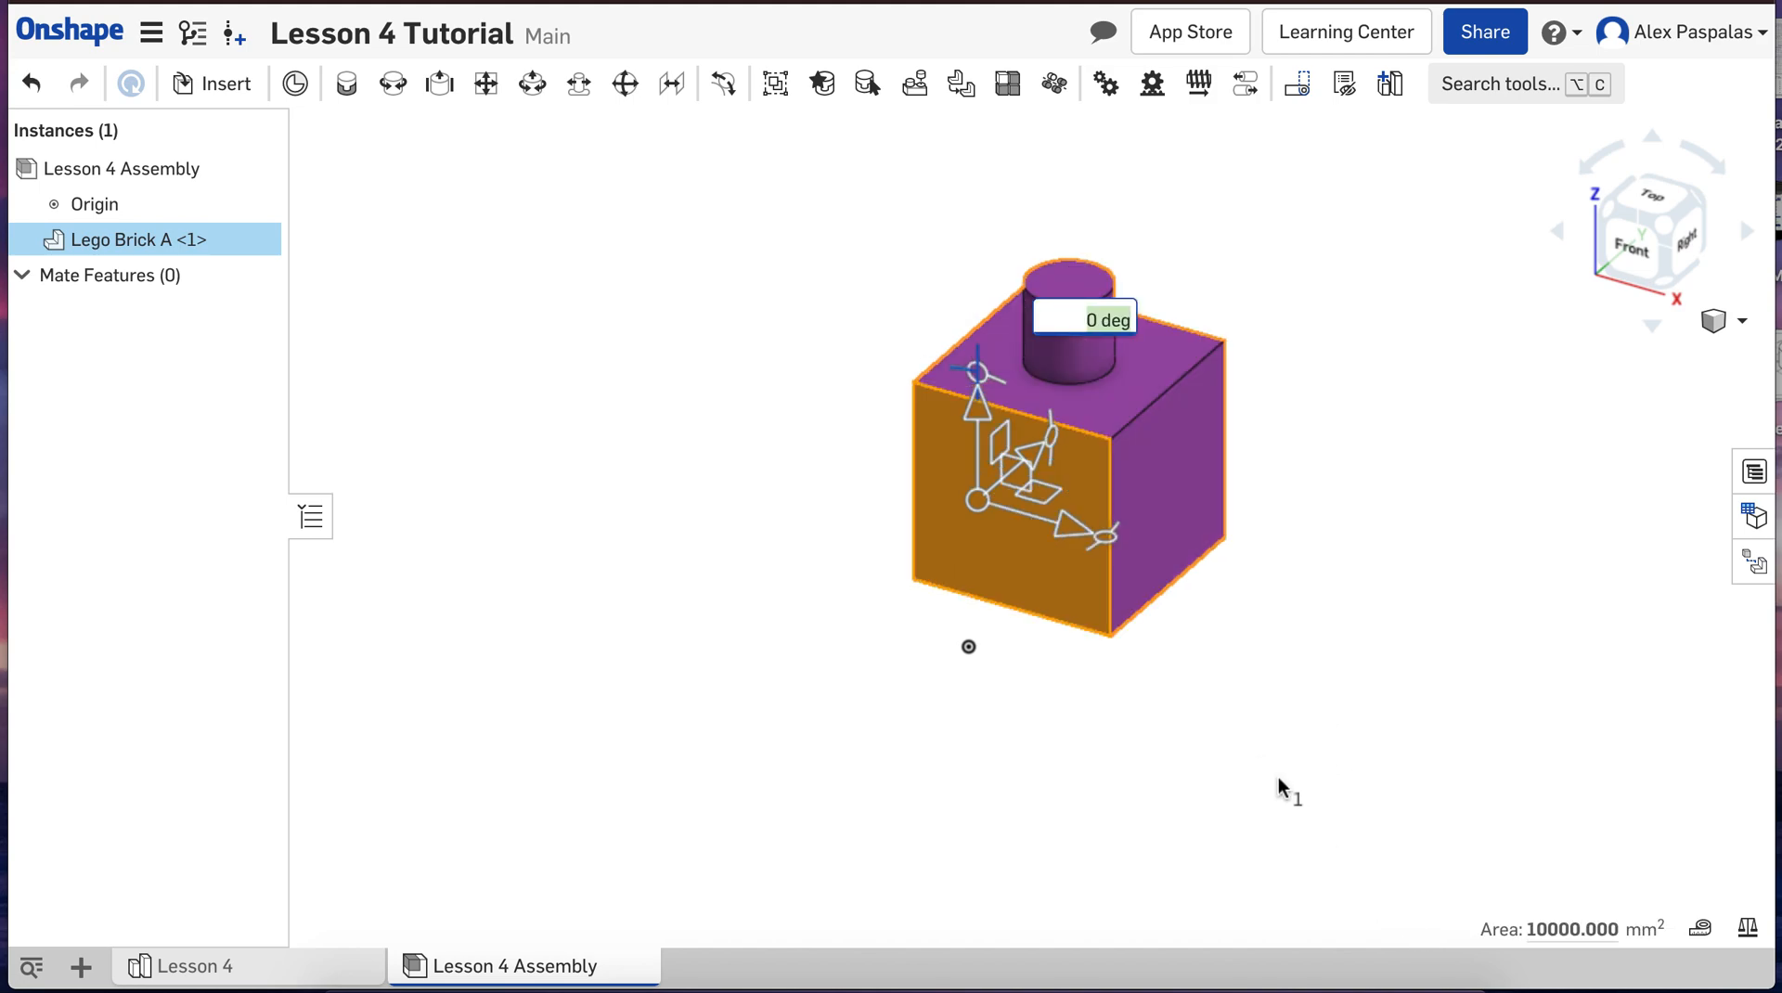
{"action": "left_click", "coordinate": [1279, 777]}
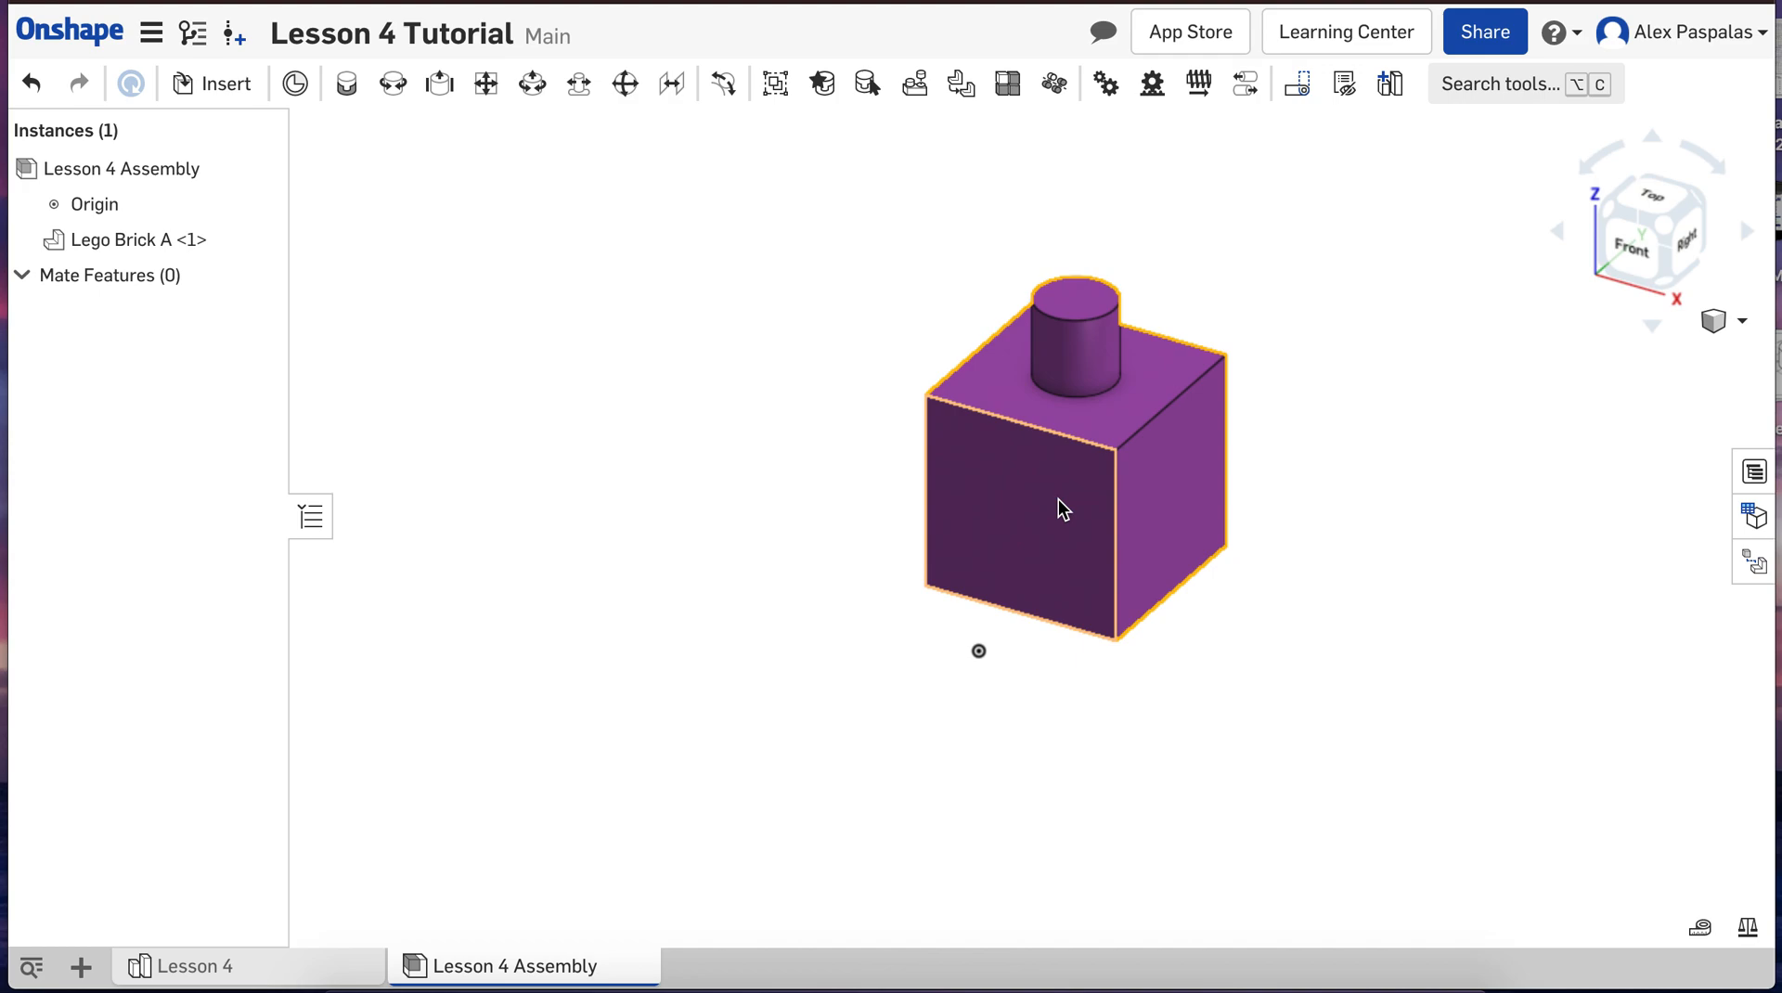
{"action": "scroll", "coordinate": [1166, 689], "scroll_direction": "down", "scroll_amount": 3}
{"action": "scroll", "coordinate": [1304, 487], "scroll_direction": "up", "scroll_amount": 2}
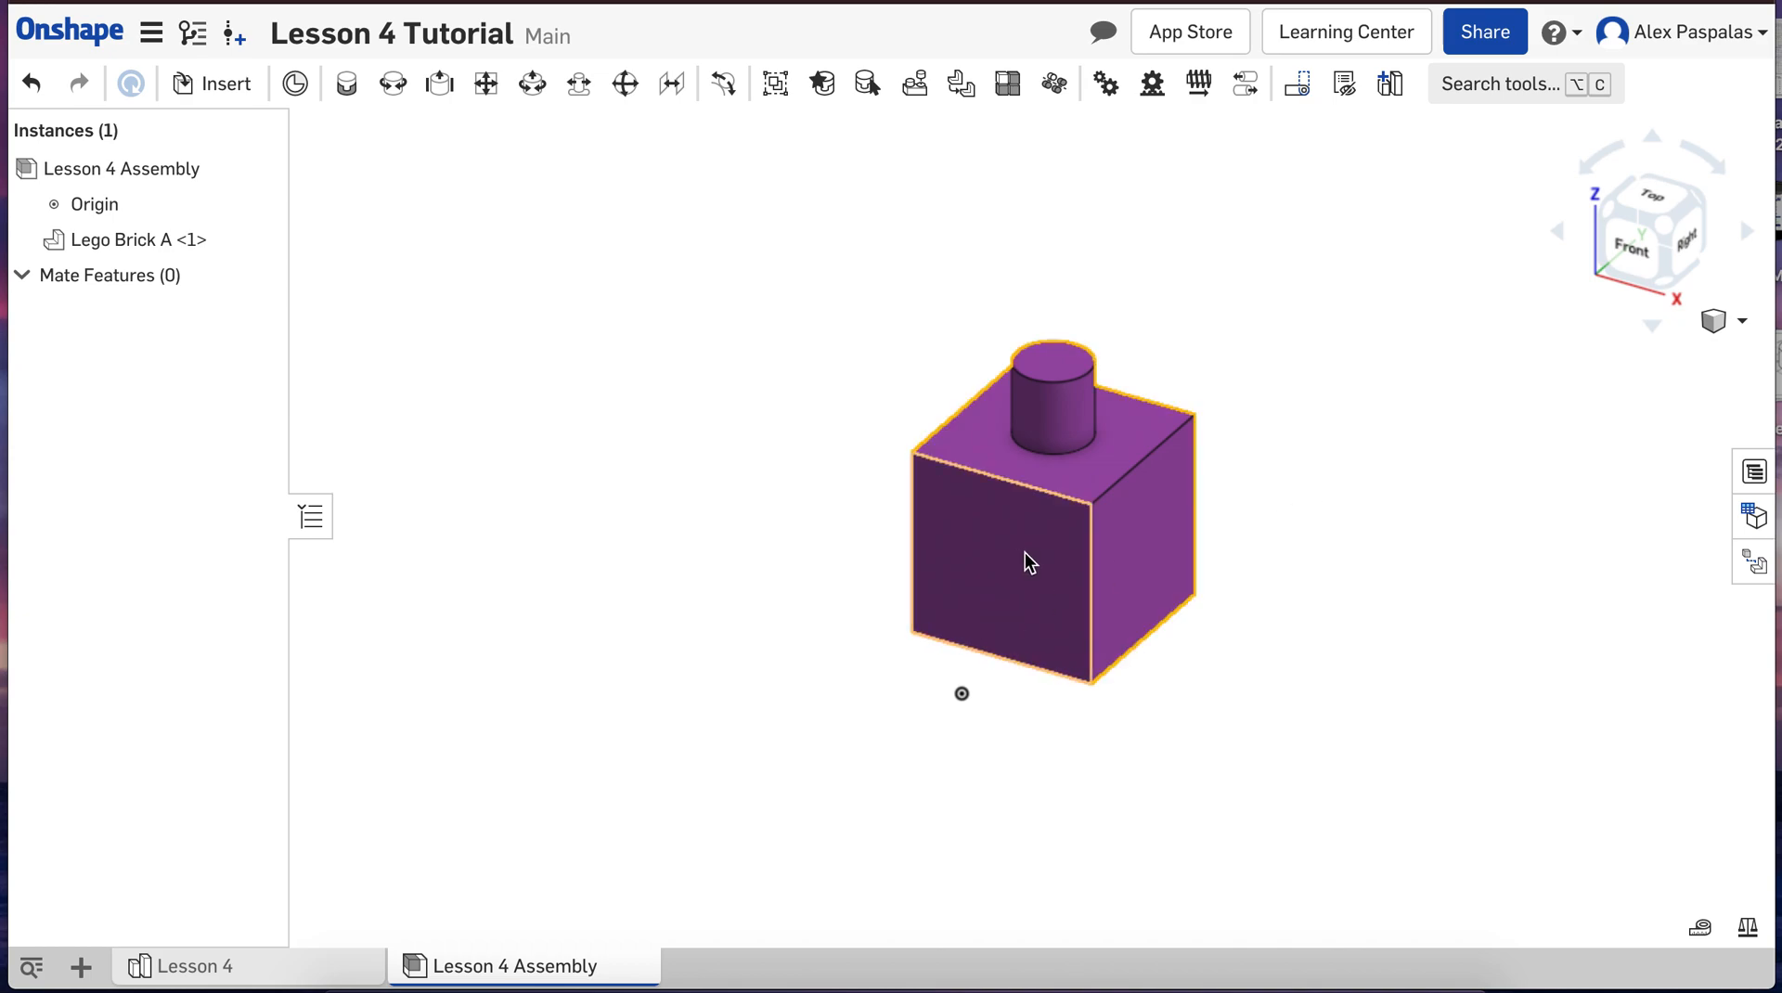
{"action": "left_click", "coordinate": [993, 571]}
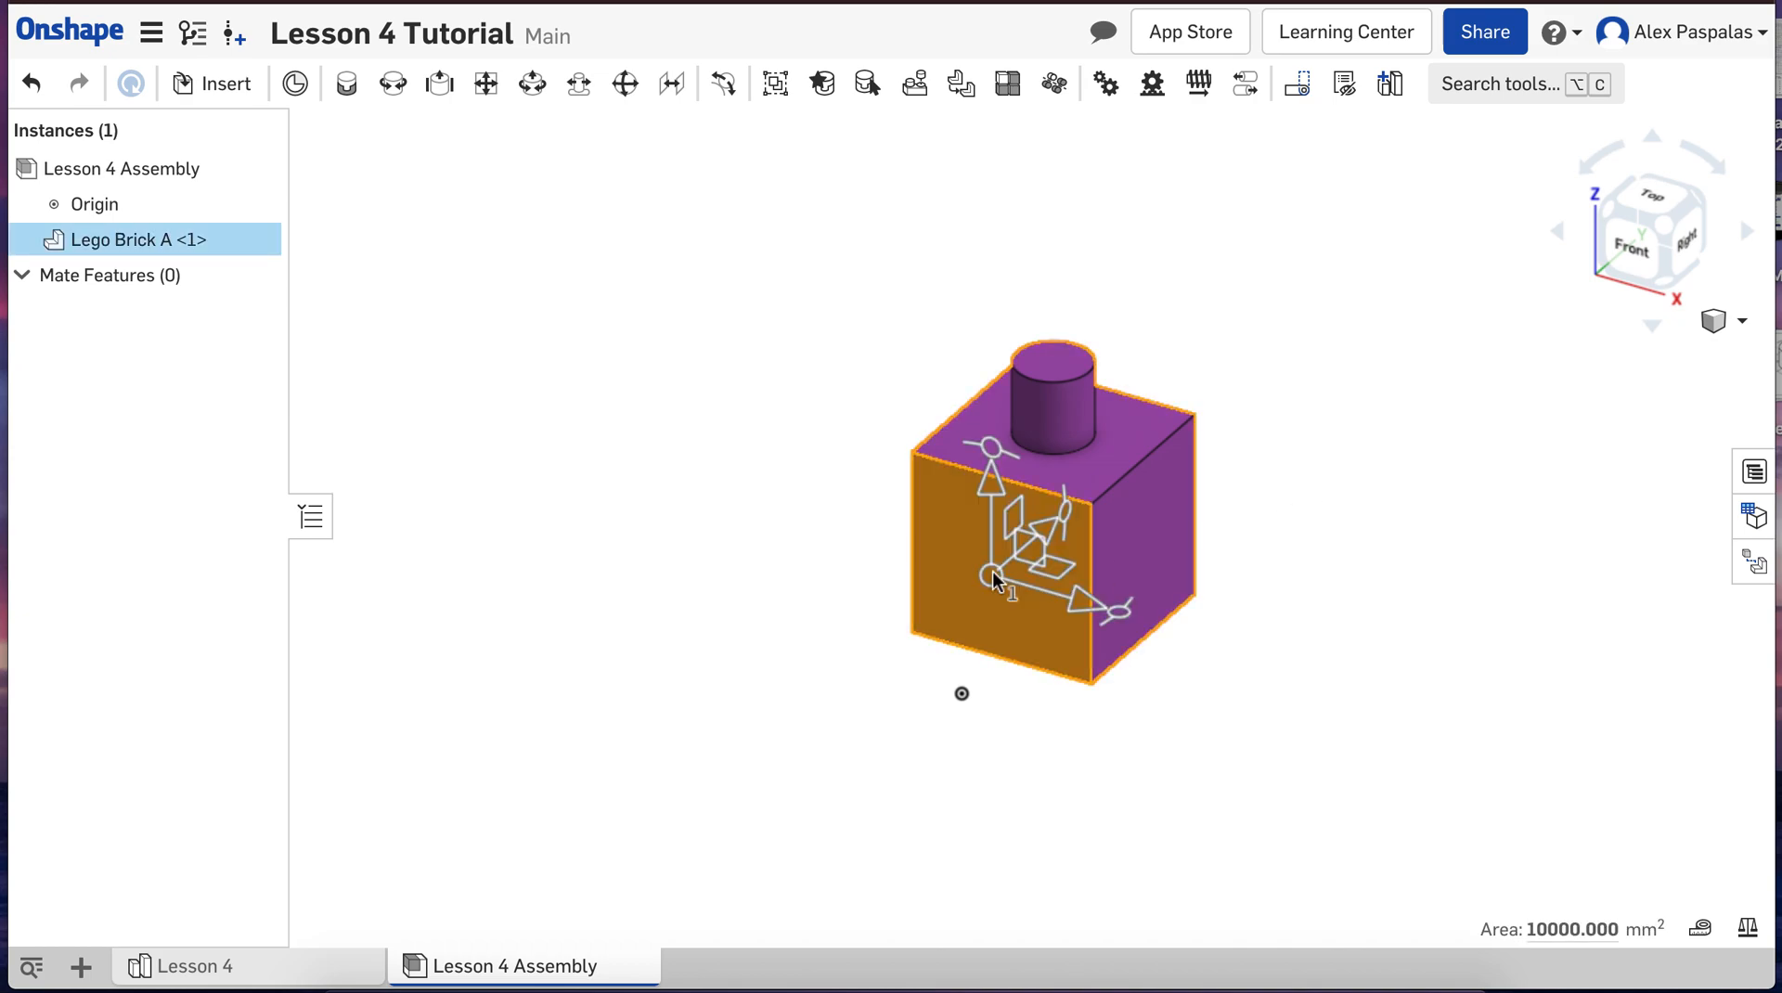
{"action": "left_click", "coordinate": [1306, 585]}
{"action": "left_click", "coordinate": [997, 581]}
{"action": "left_click", "coordinate": [1529, 610]}
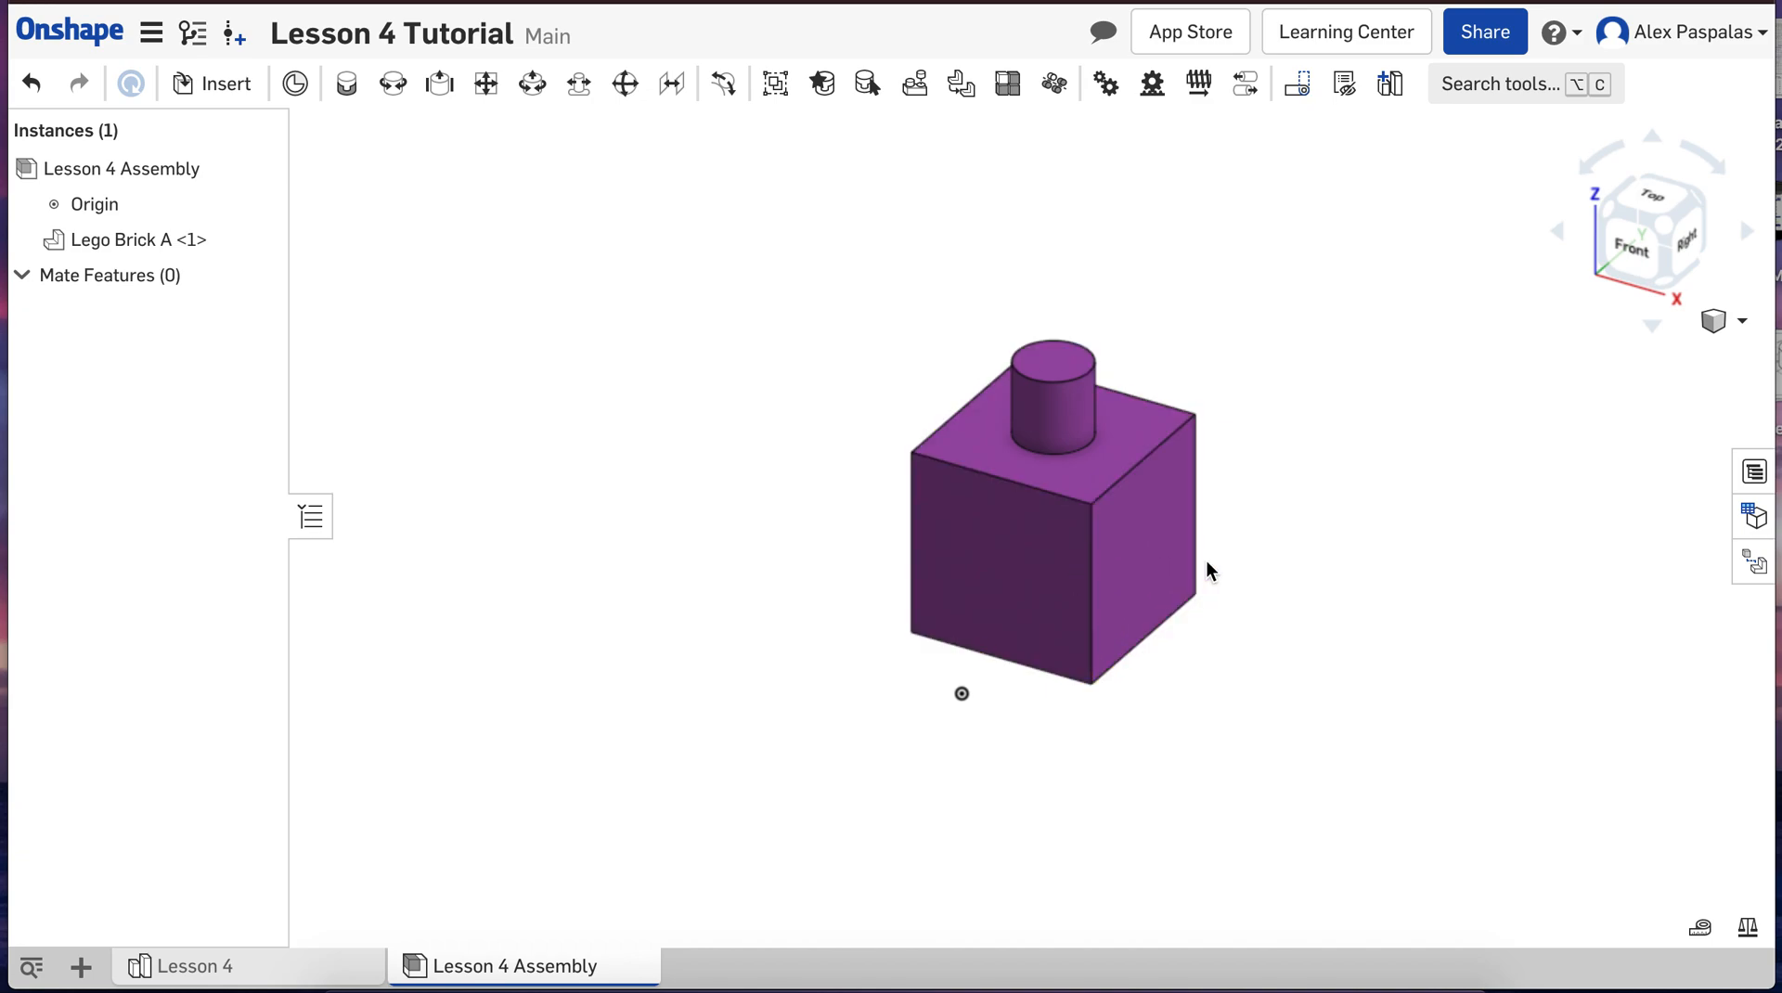
Step: Fix Lego Brick A in place in the assembly
{"action": "right_click", "coordinate": [1155, 555]}
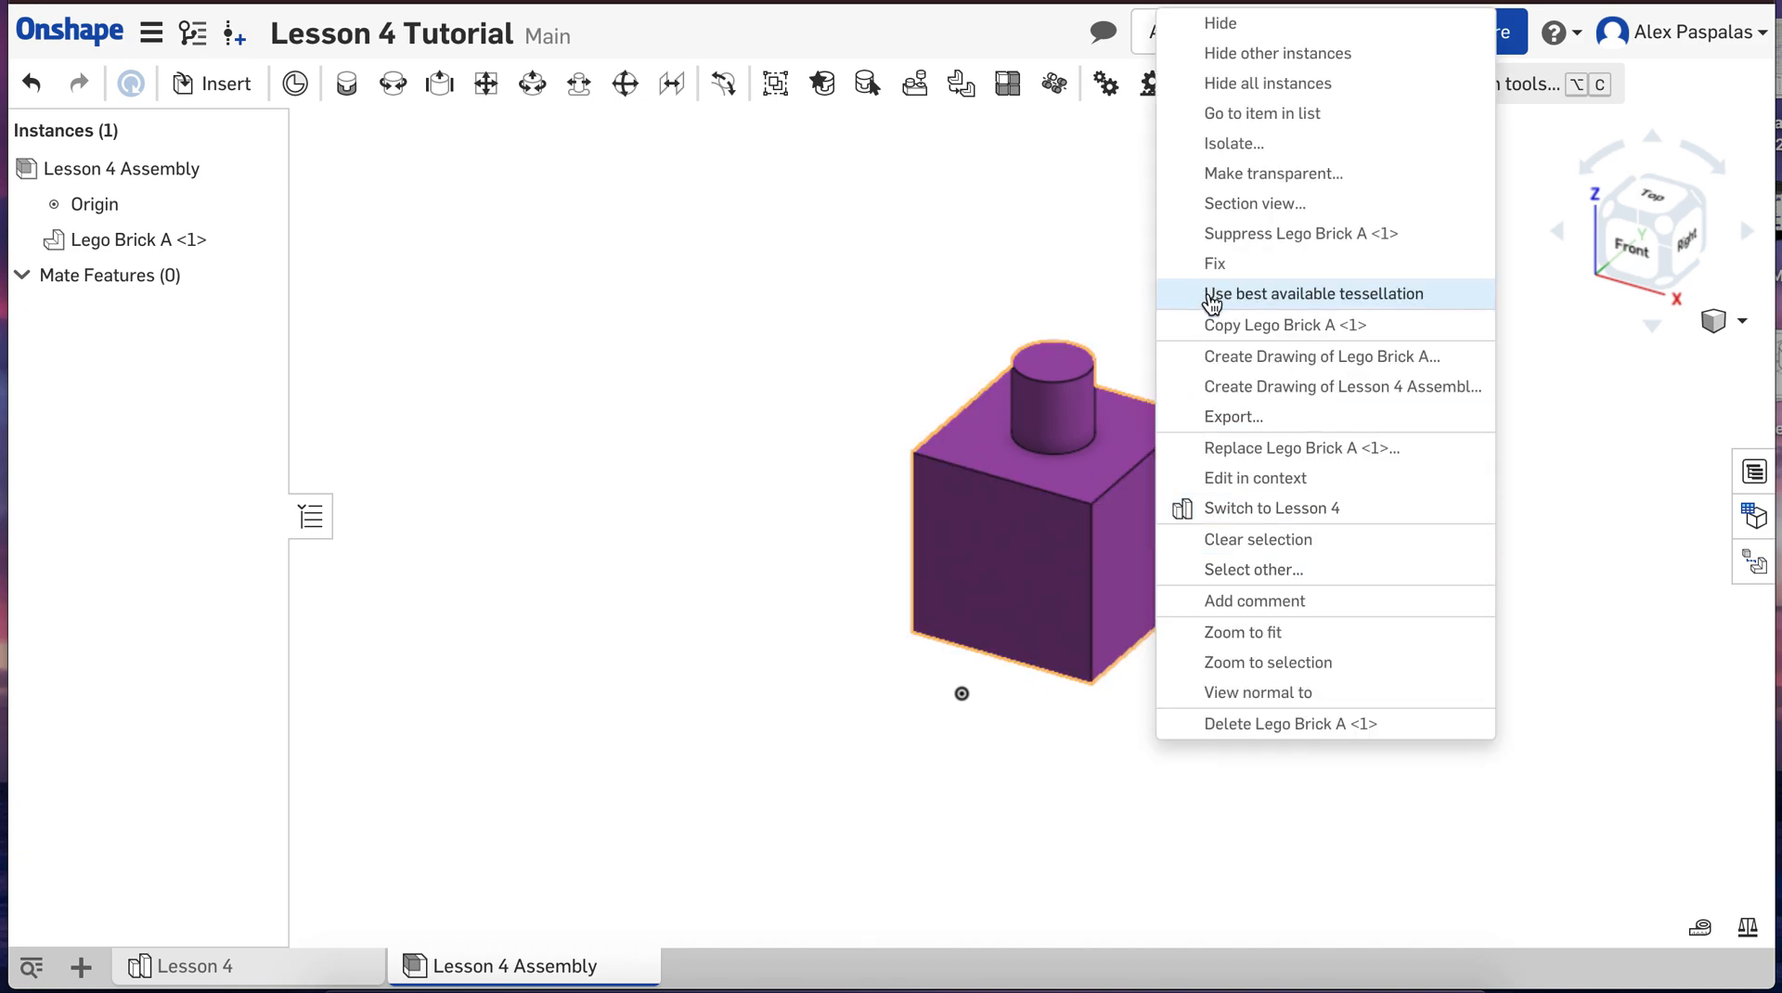
{"action": "left_click", "coordinate": [1255, 264]}
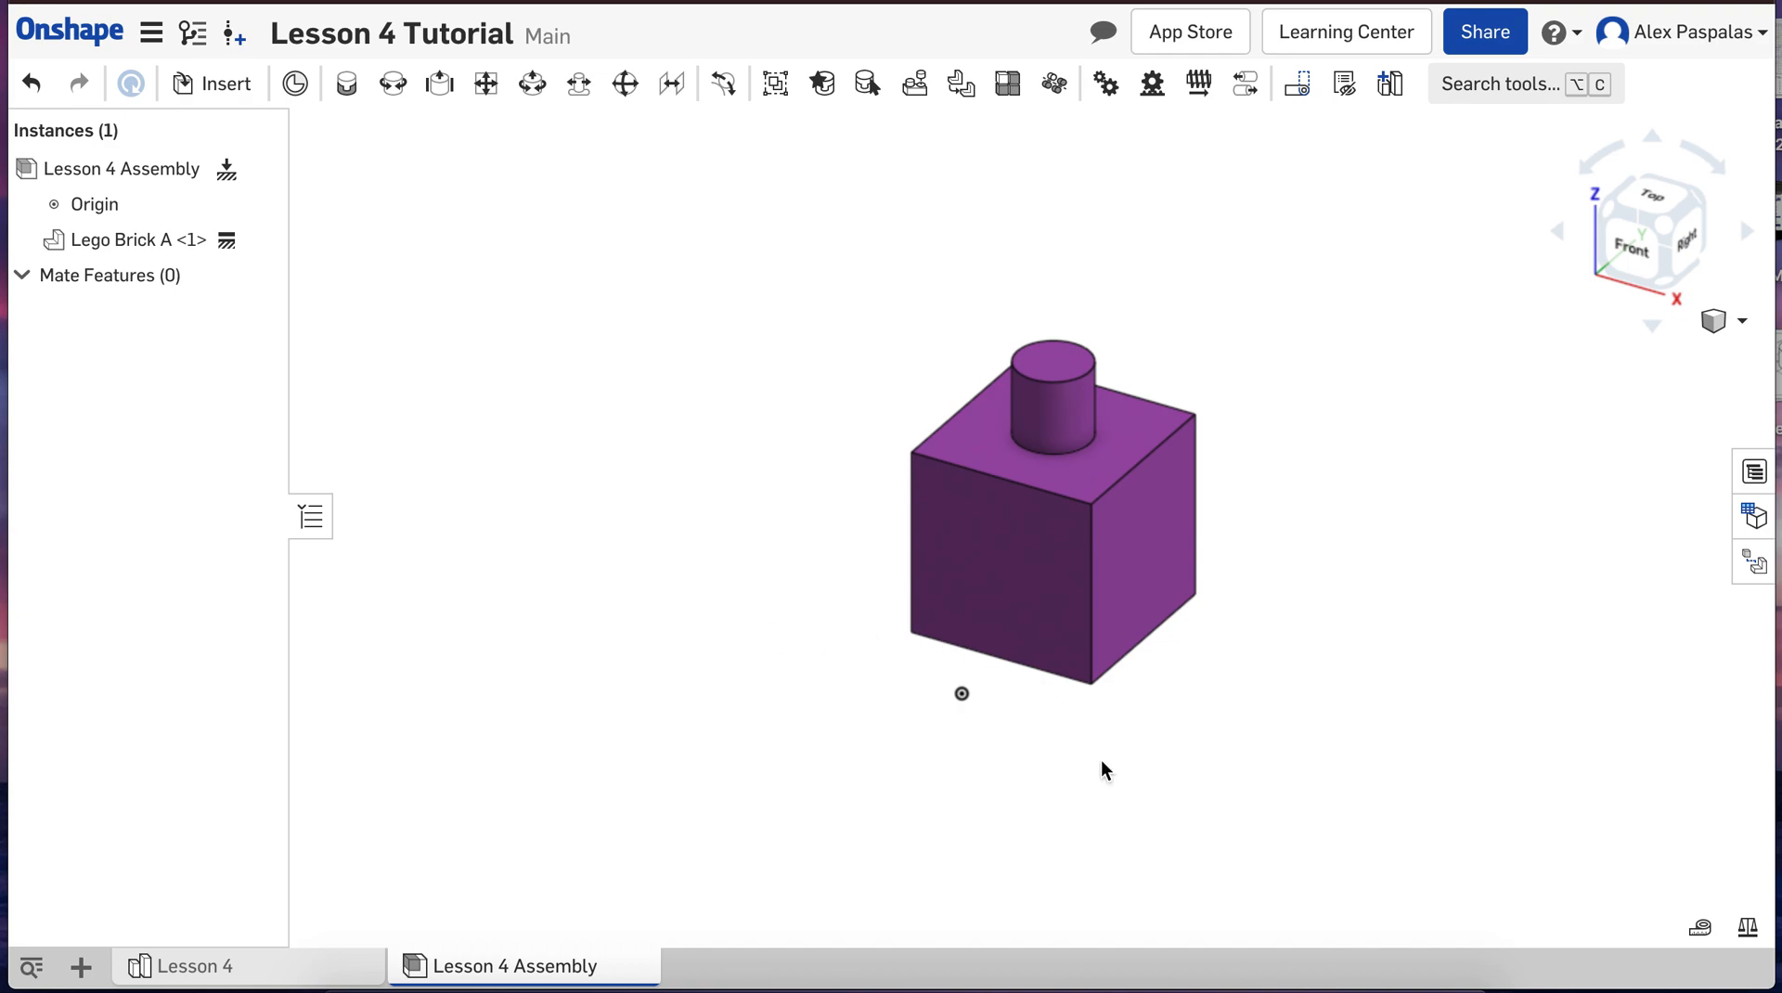
Step: Insert one Lego Brick B from the current document's part studio, placing it freely beside Lego Brick A on its right-face side
{"action": "scroll", "coordinate": [1206, 760], "scroll_direction": "down", "scroll_amount": 2}
{"action": "scroll", "coordinate": [1276, 770], "scroll_direction": "up", "scroll_amount": 3}
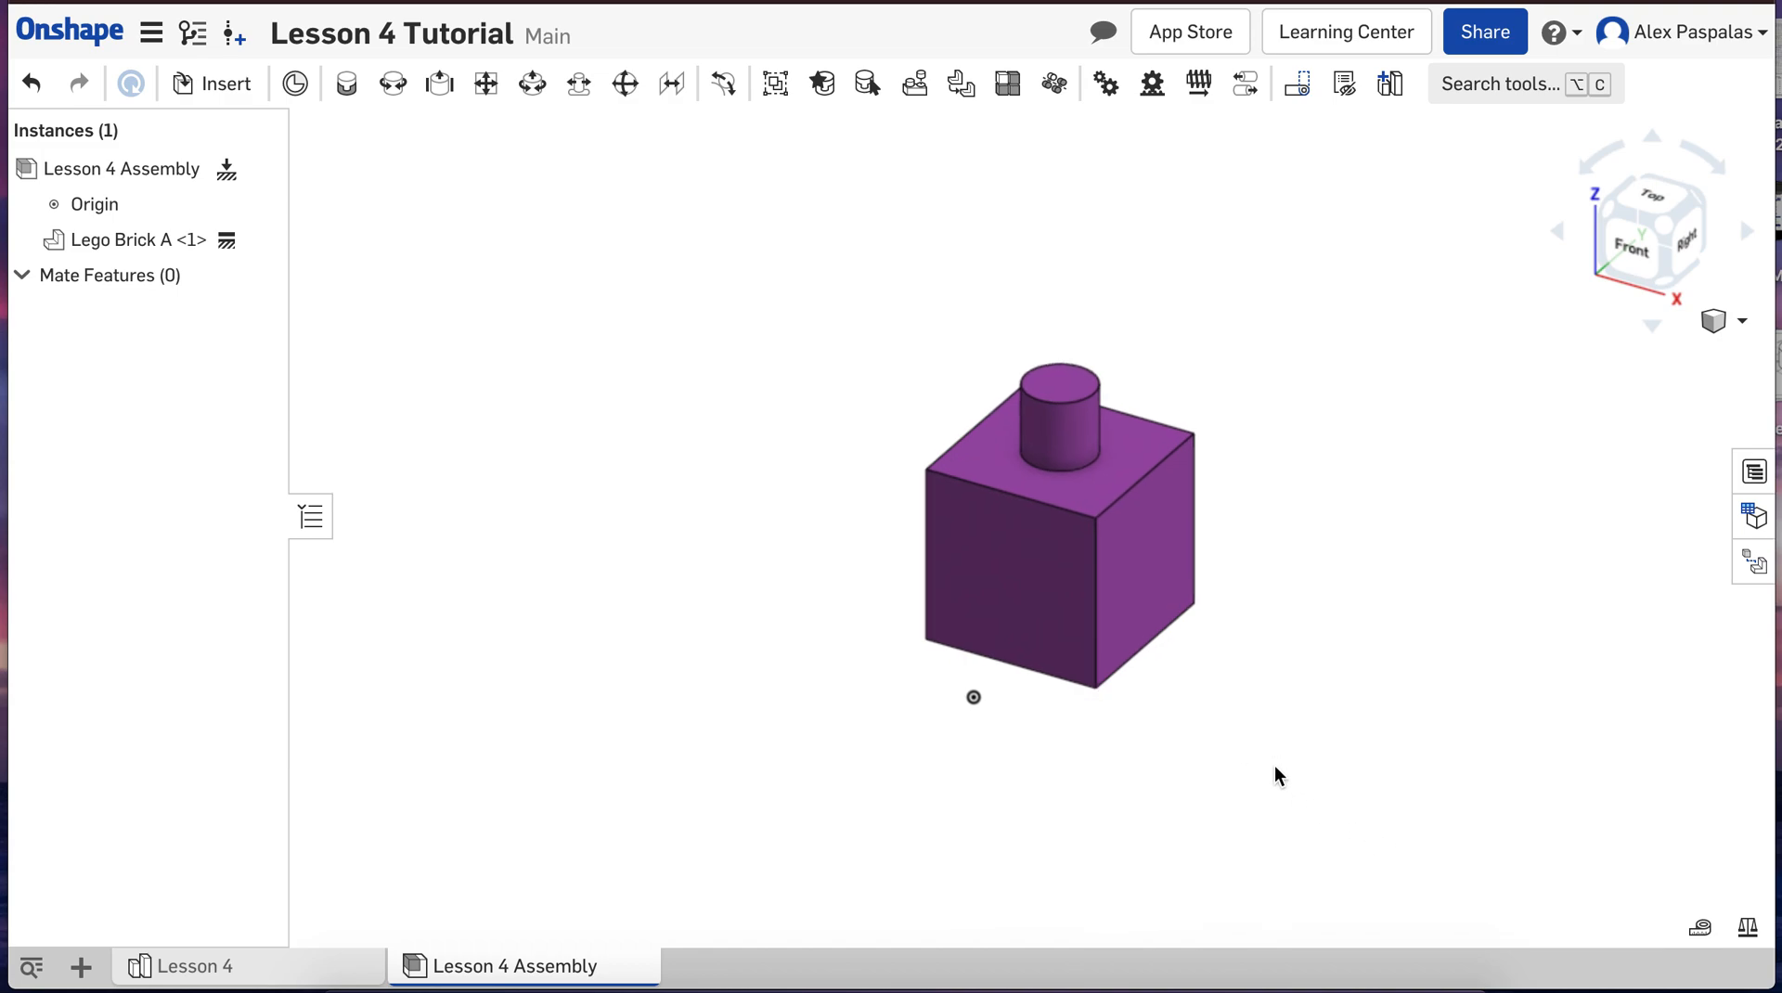
{"action": "left_click", "coordinate": [216, 86]}
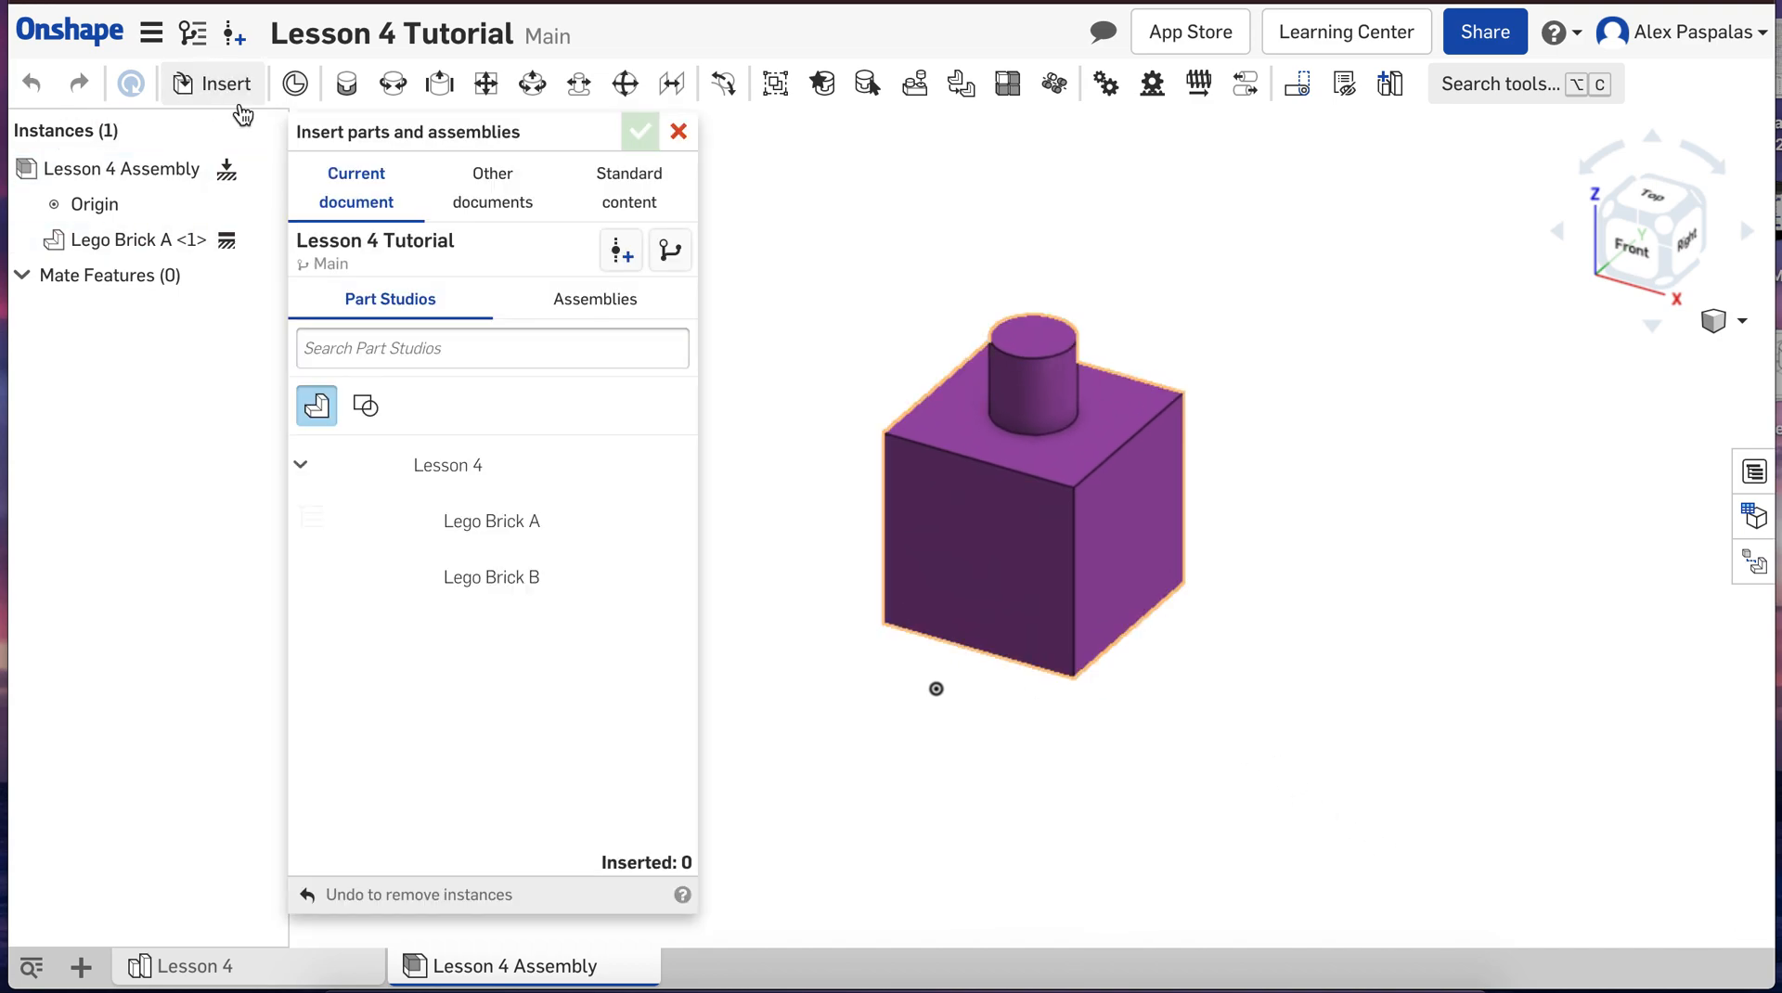
{"action": "left_click", "coordinate": [486, 580]}
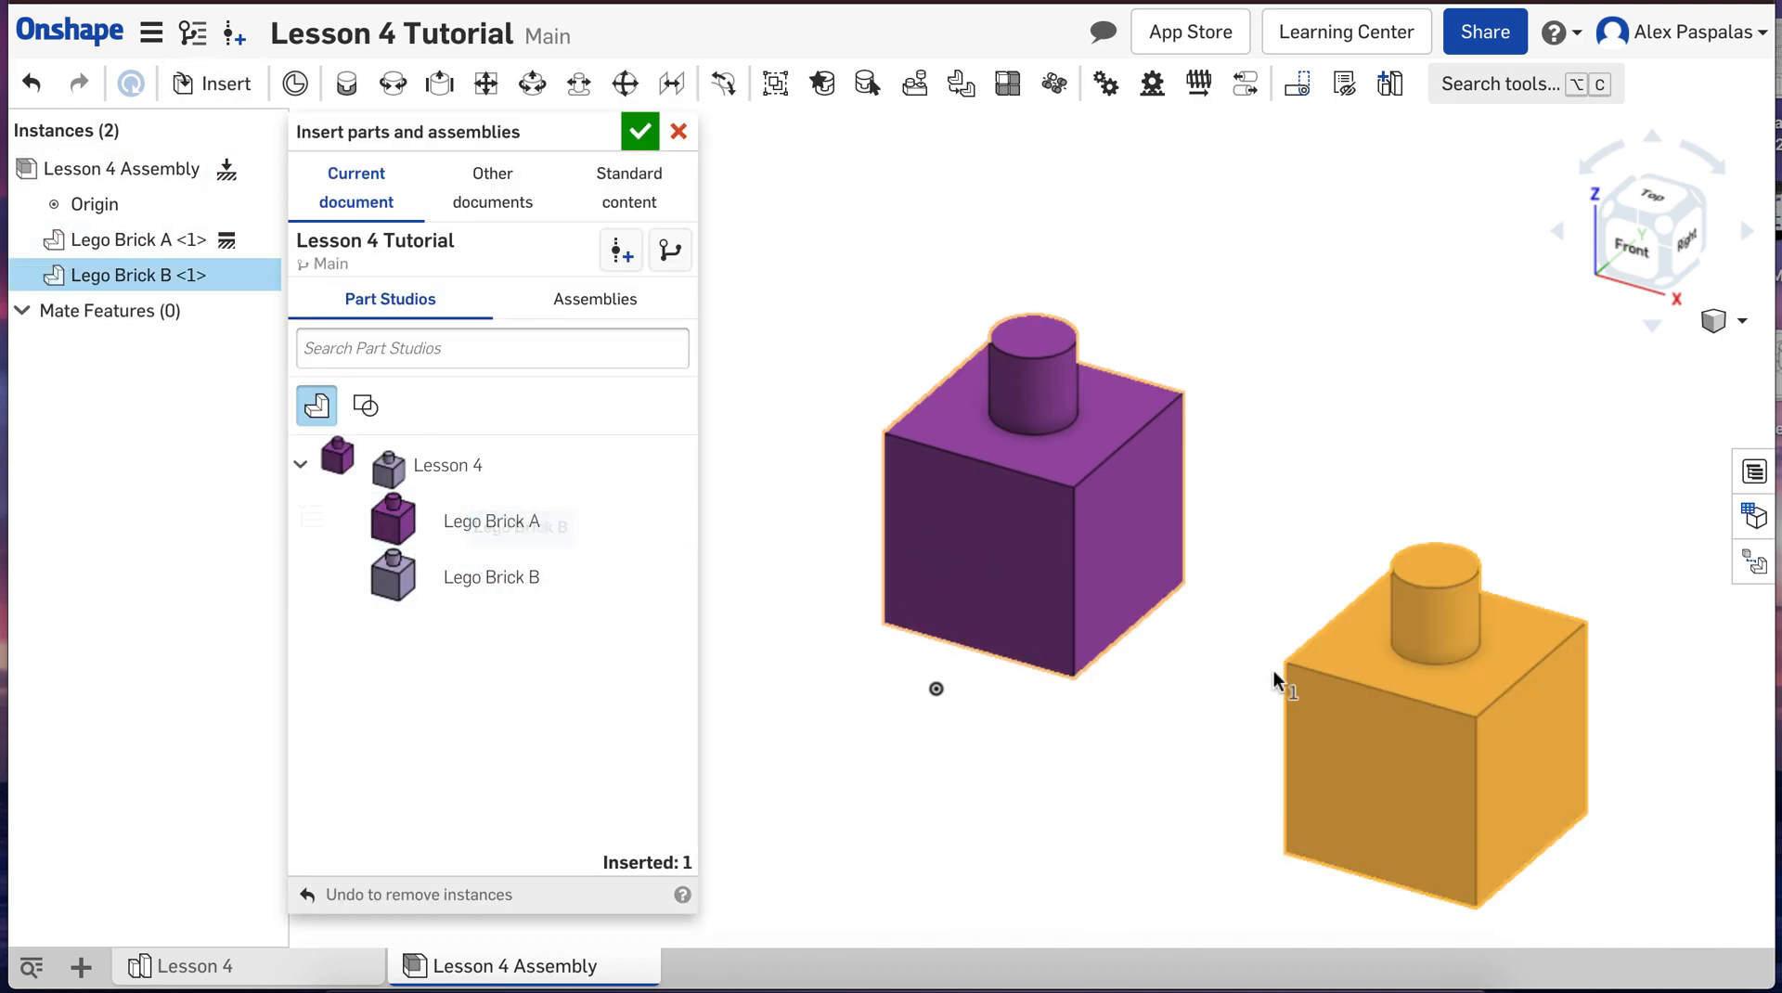
{"action": "left_click", "coordinate": [1467, 423]}
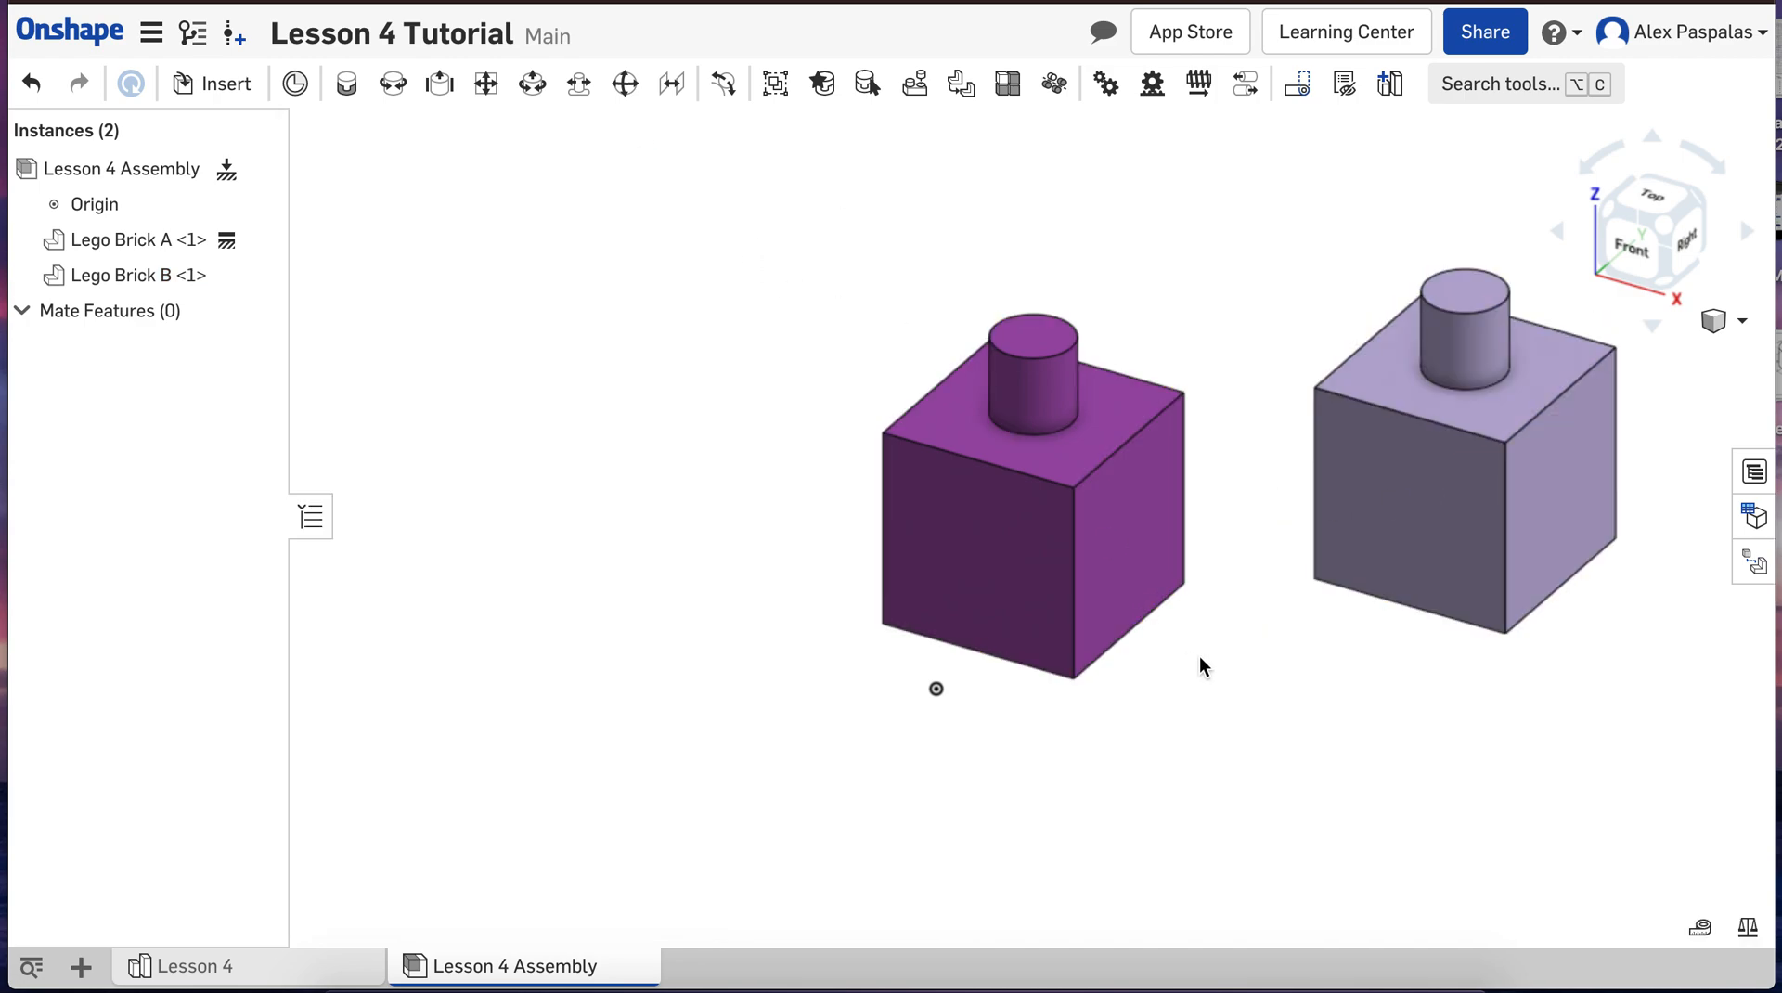
{"action": "scroll", "coordinate": [1199, 655], "scroll_direction": "down", "scroll_amount": 2}
{"action": "scroll", "coordinate": [1600, 498], "scroll_direction": "up", "scroll_amount": 2}
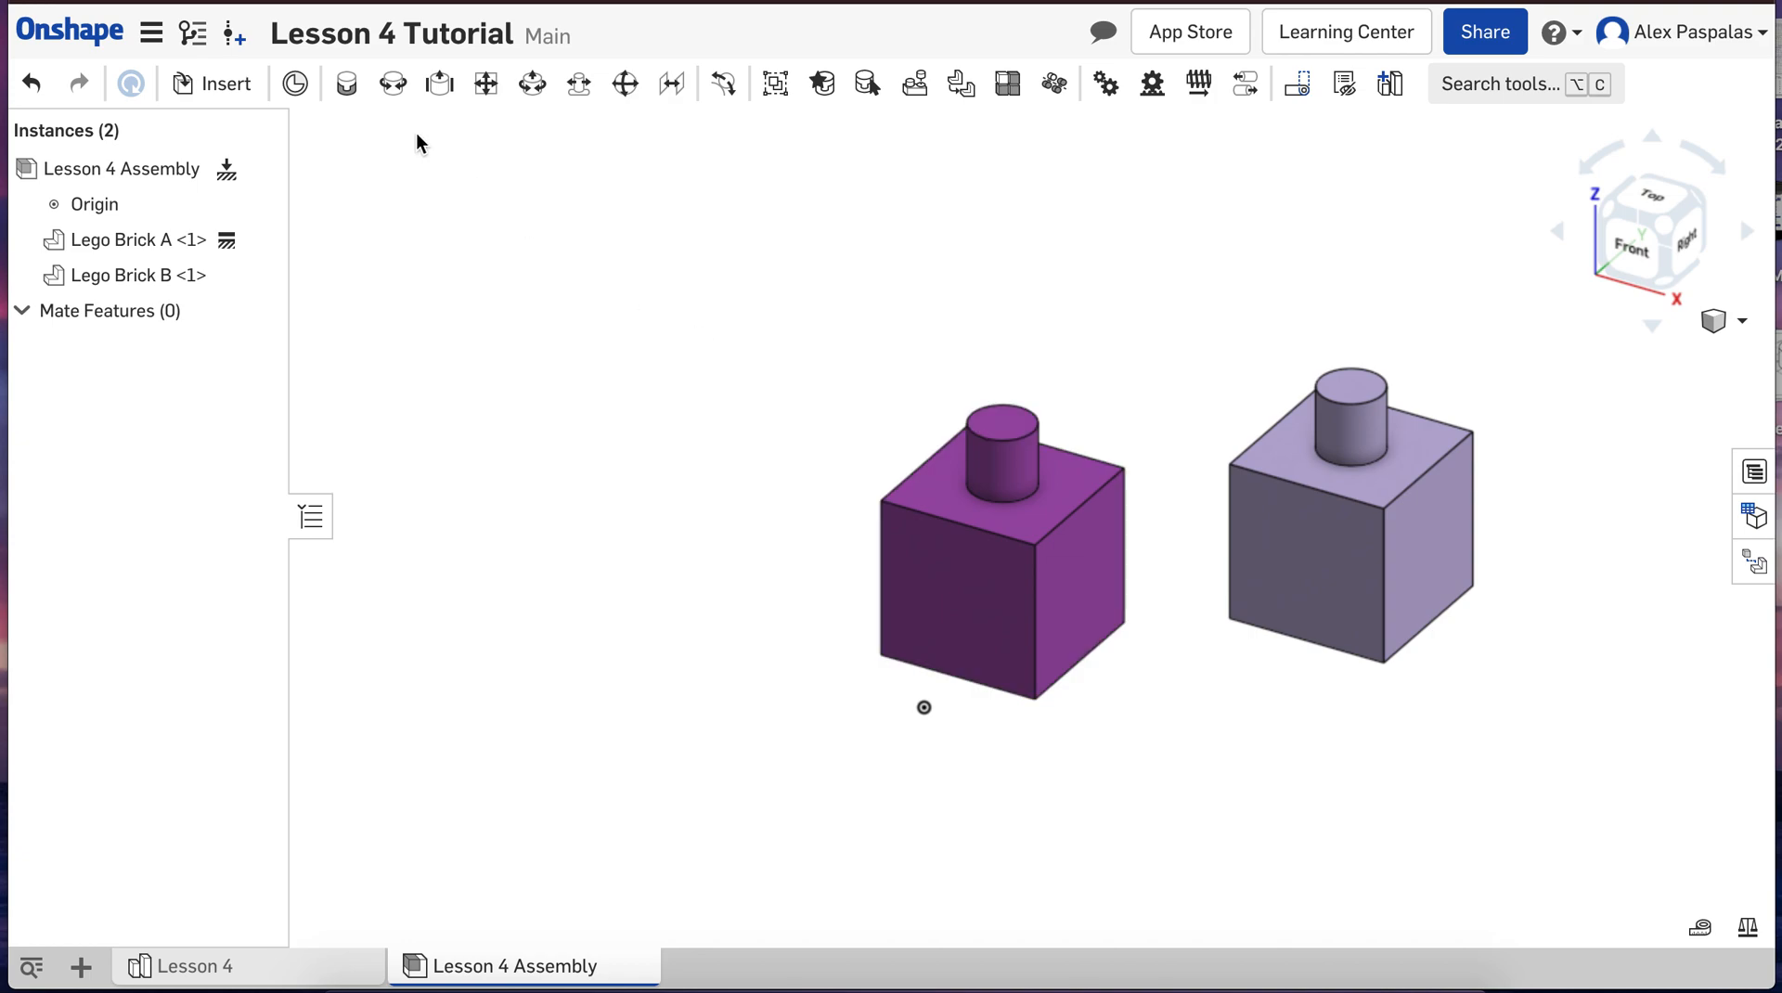
{"action": "left_click", "coordinate": [346, 84]}
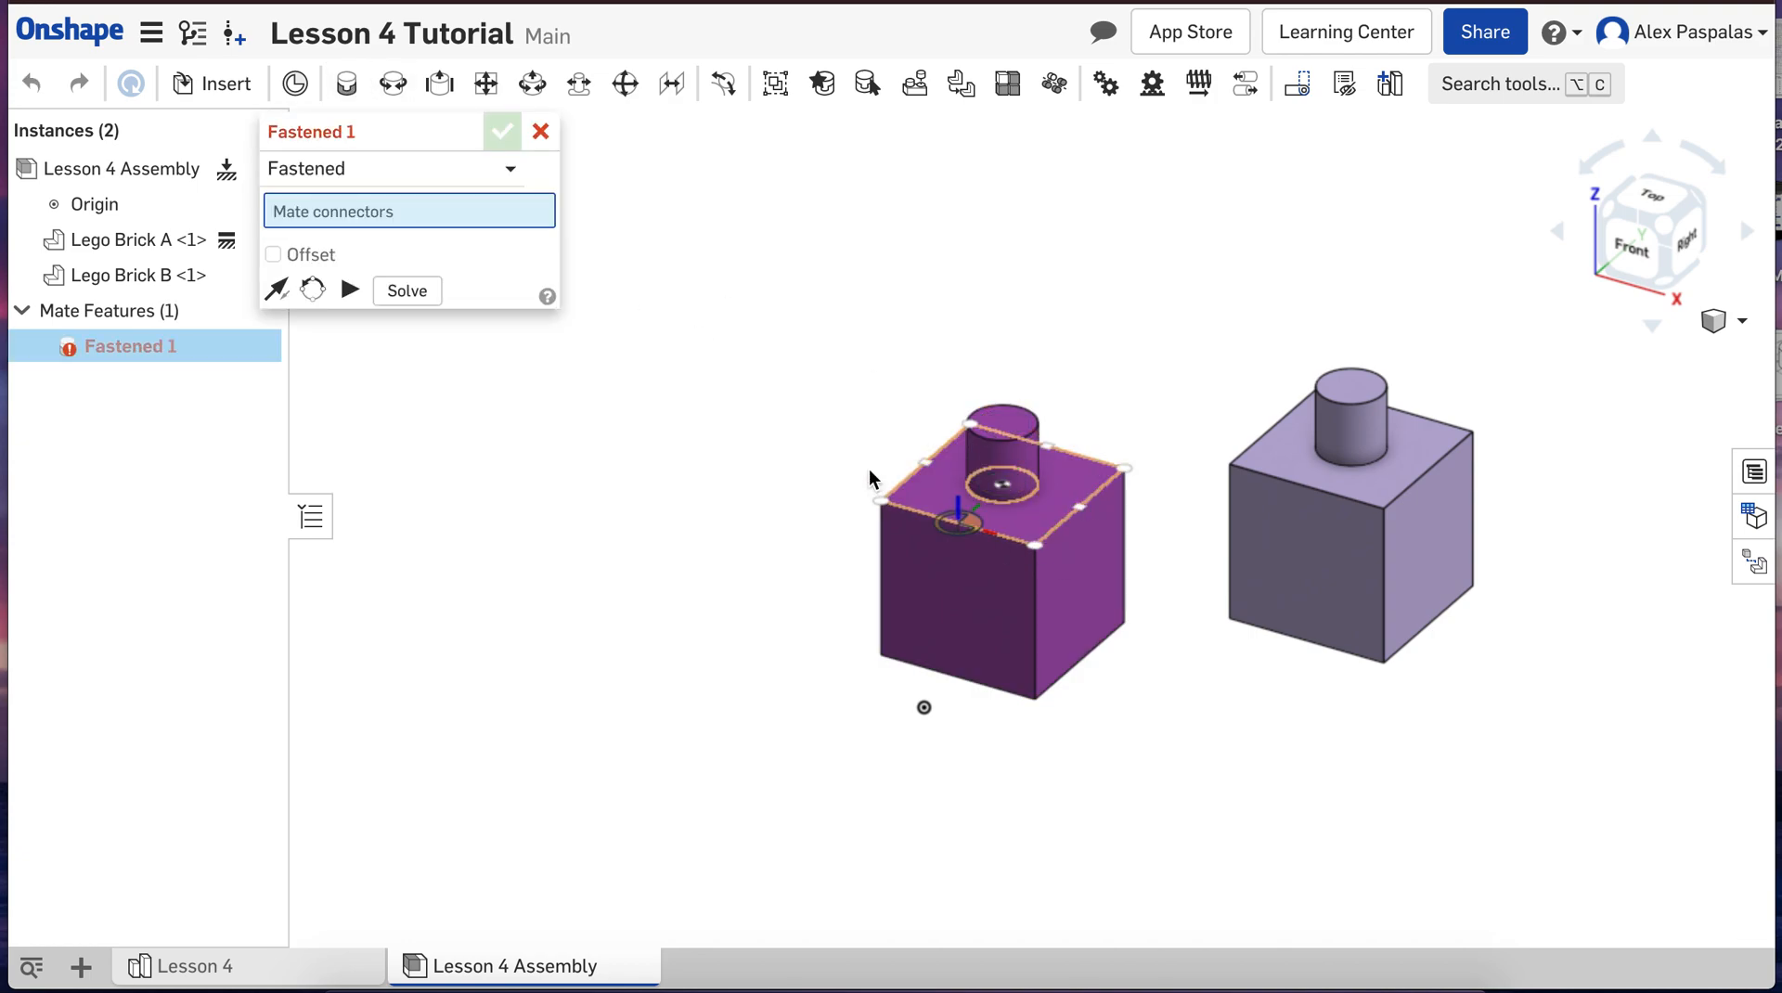
{"action": "left_click", "coordinate": [538, 135]}
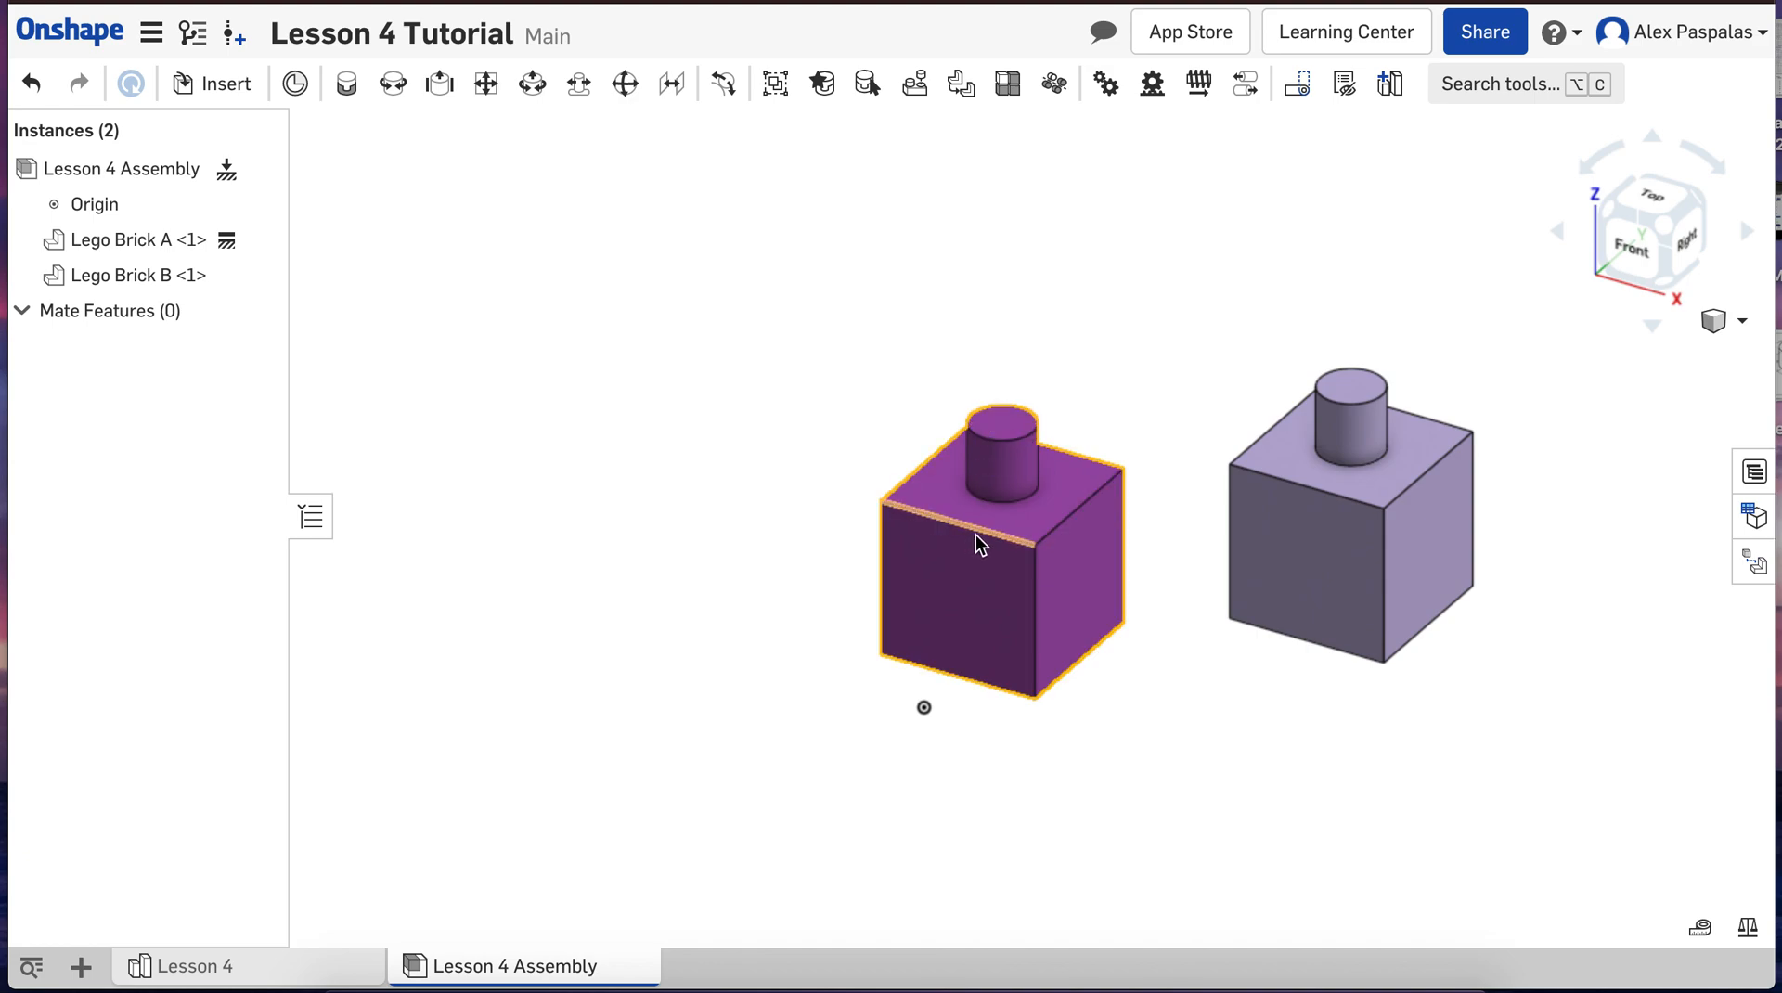
Step: Add an on-entity mate connector at the centre of the top face of Lego Brick A's stud
{"action": "left_click", "coordinate": [295, 86]}
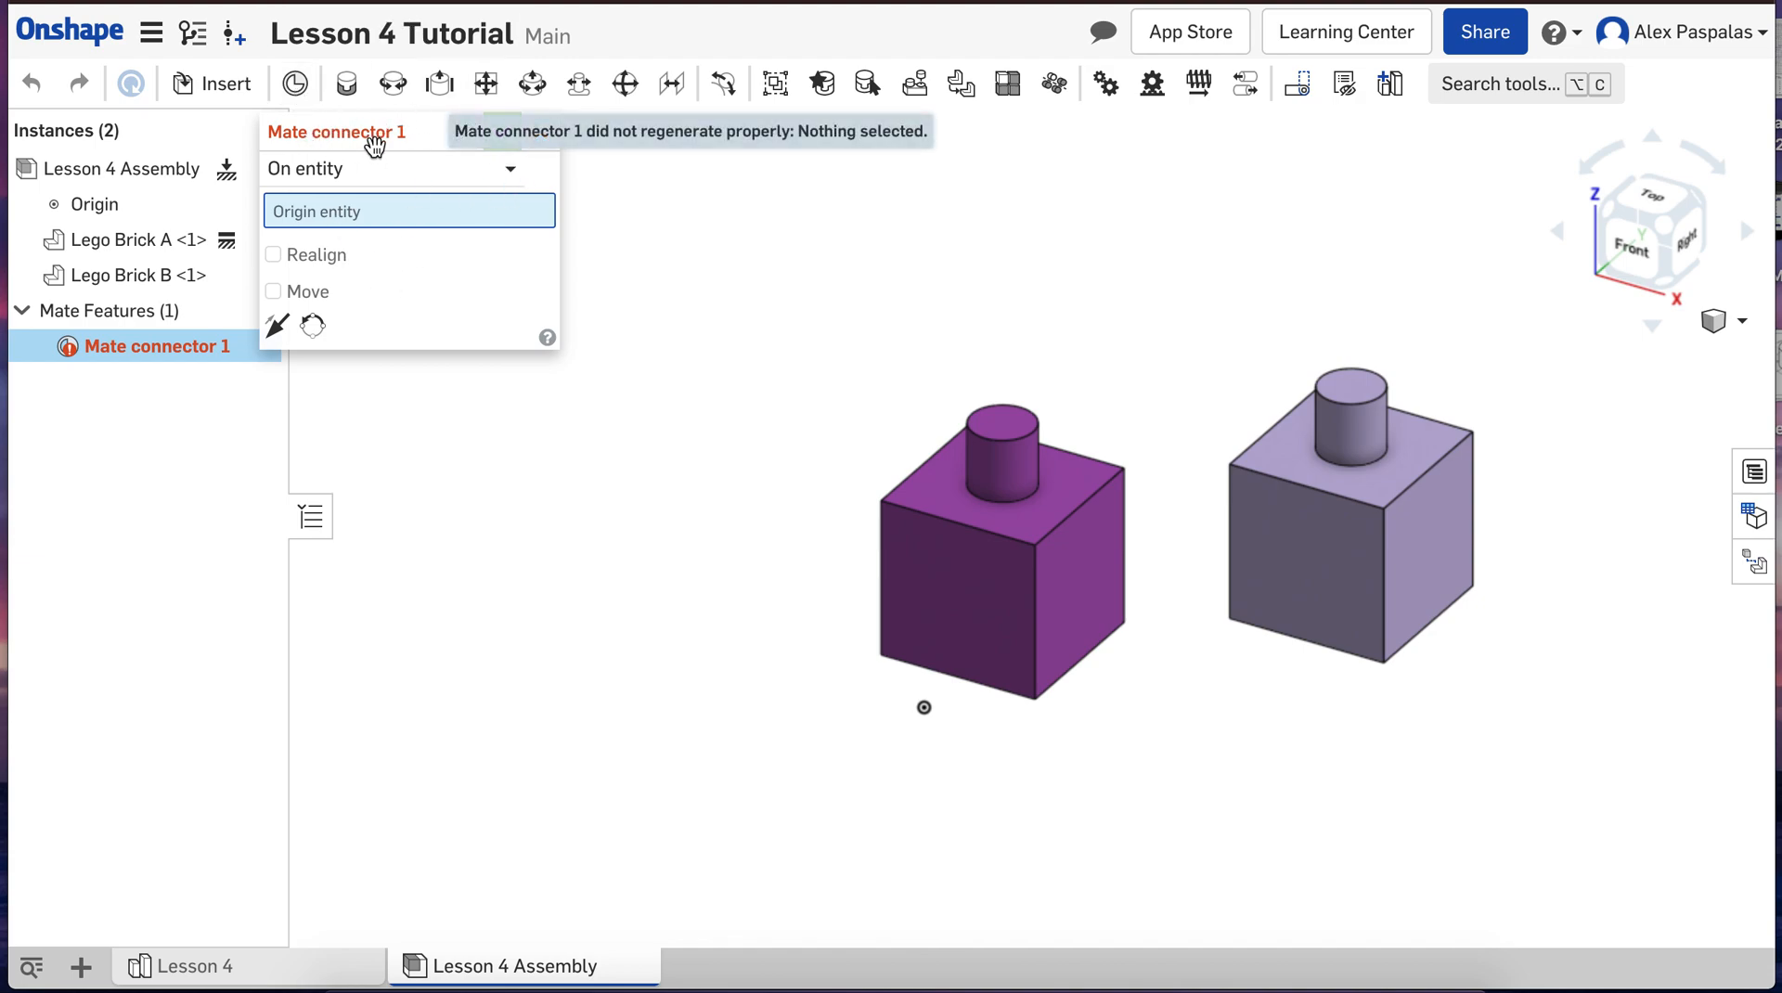
{"action": "left_click", "coordinate": [1007, 423]}
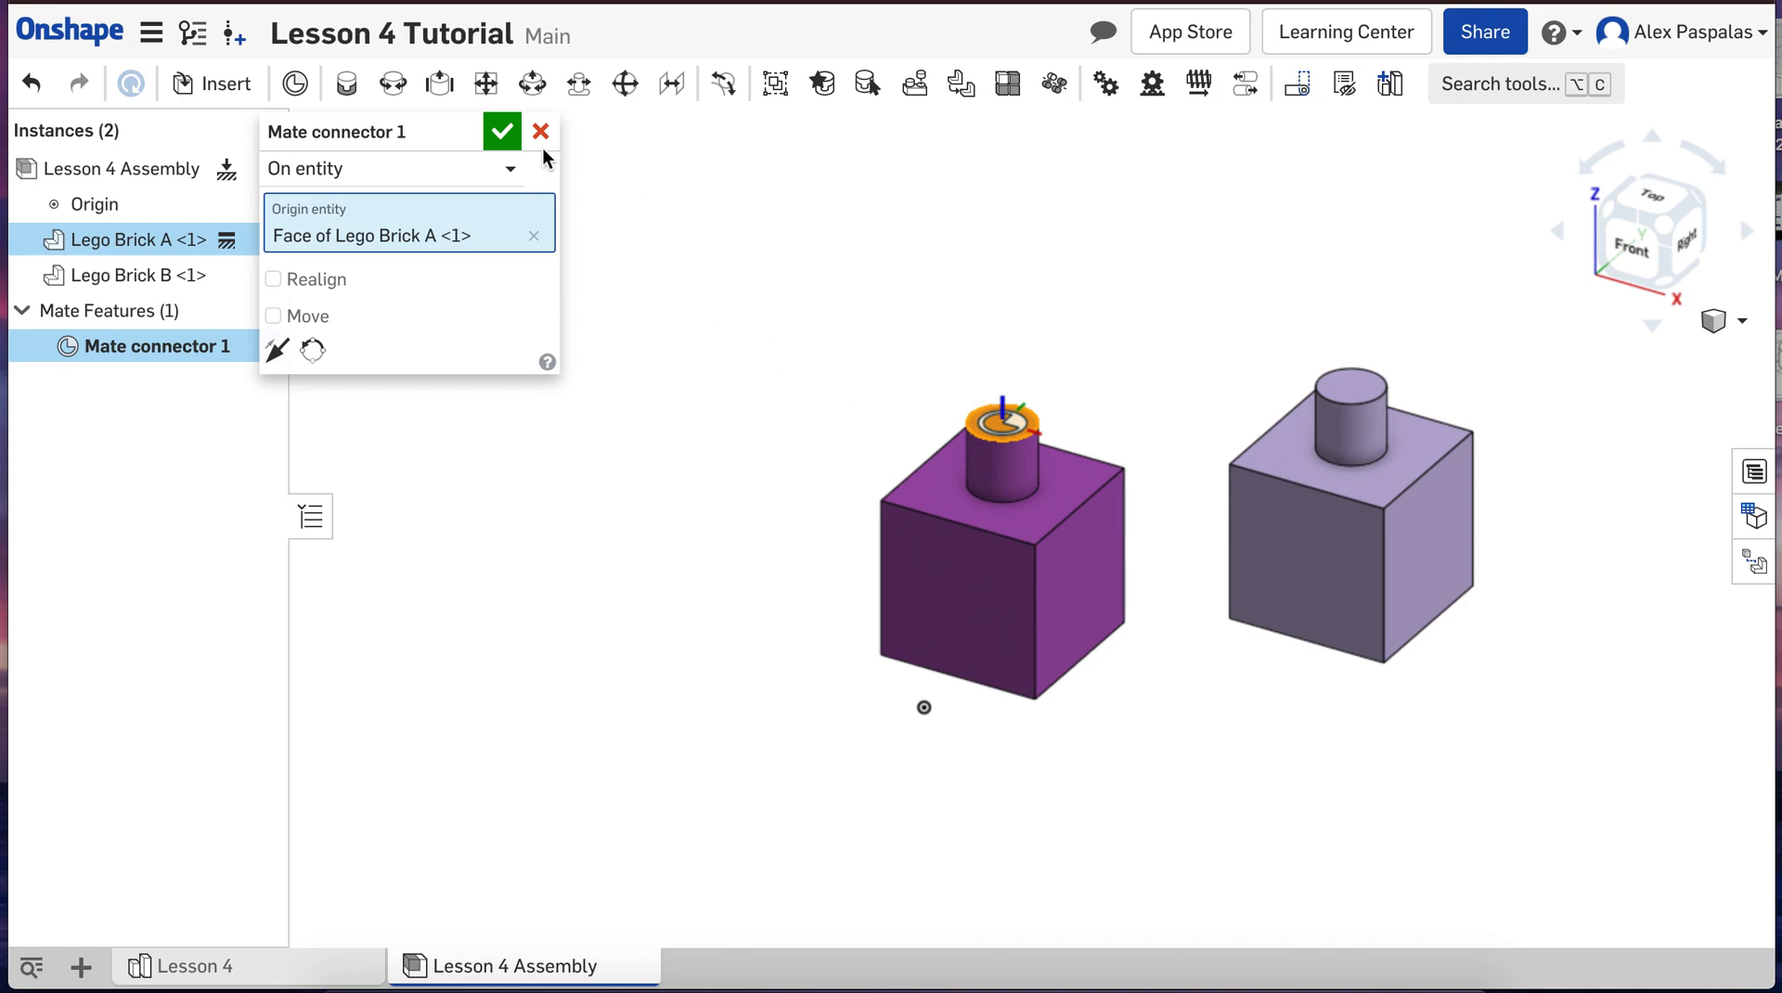
{"action": "left_click", "coordinate": [501, 132]}
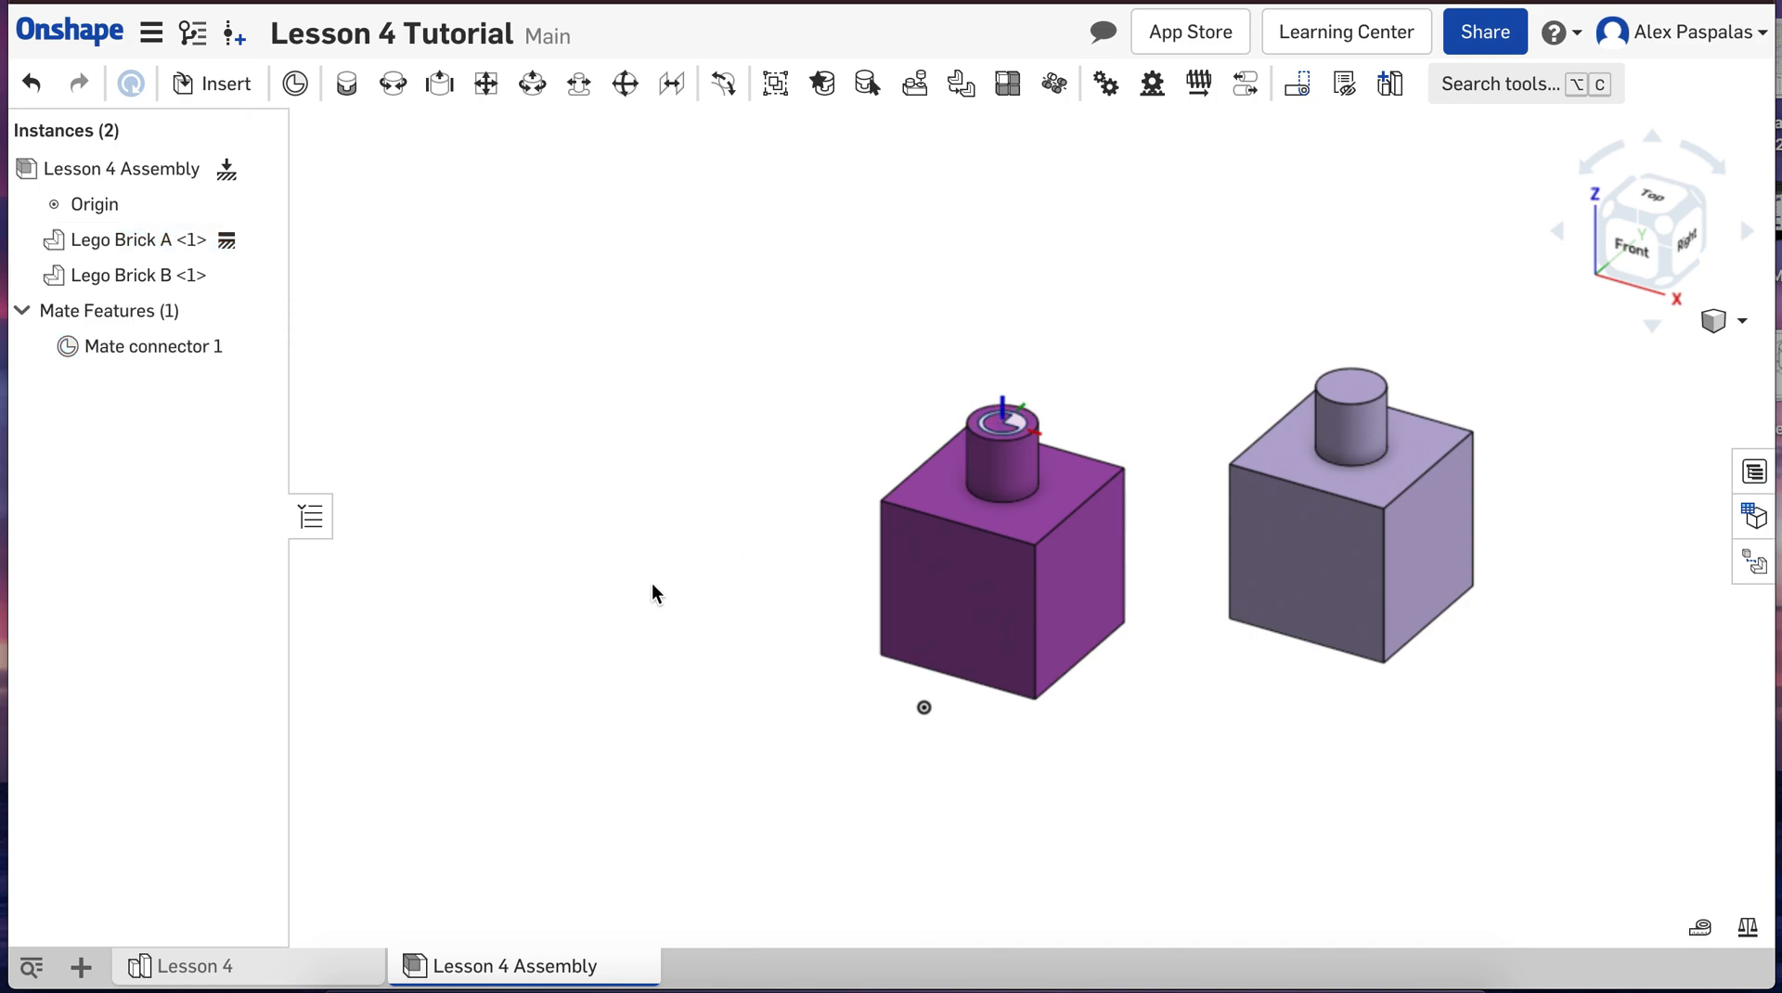
Step: Add an on-entity mate connector at the centre of the inner circular edge of the hole in Lego Brick B's underside
{"action": "scroll", "coordinate": [651, 583], "scroll_direction": "down", "scroll_amount": 1}
{"action": "scroll", "coordinate": [651, 583], "scroll_direction": "down", "scroll_amount": 2}
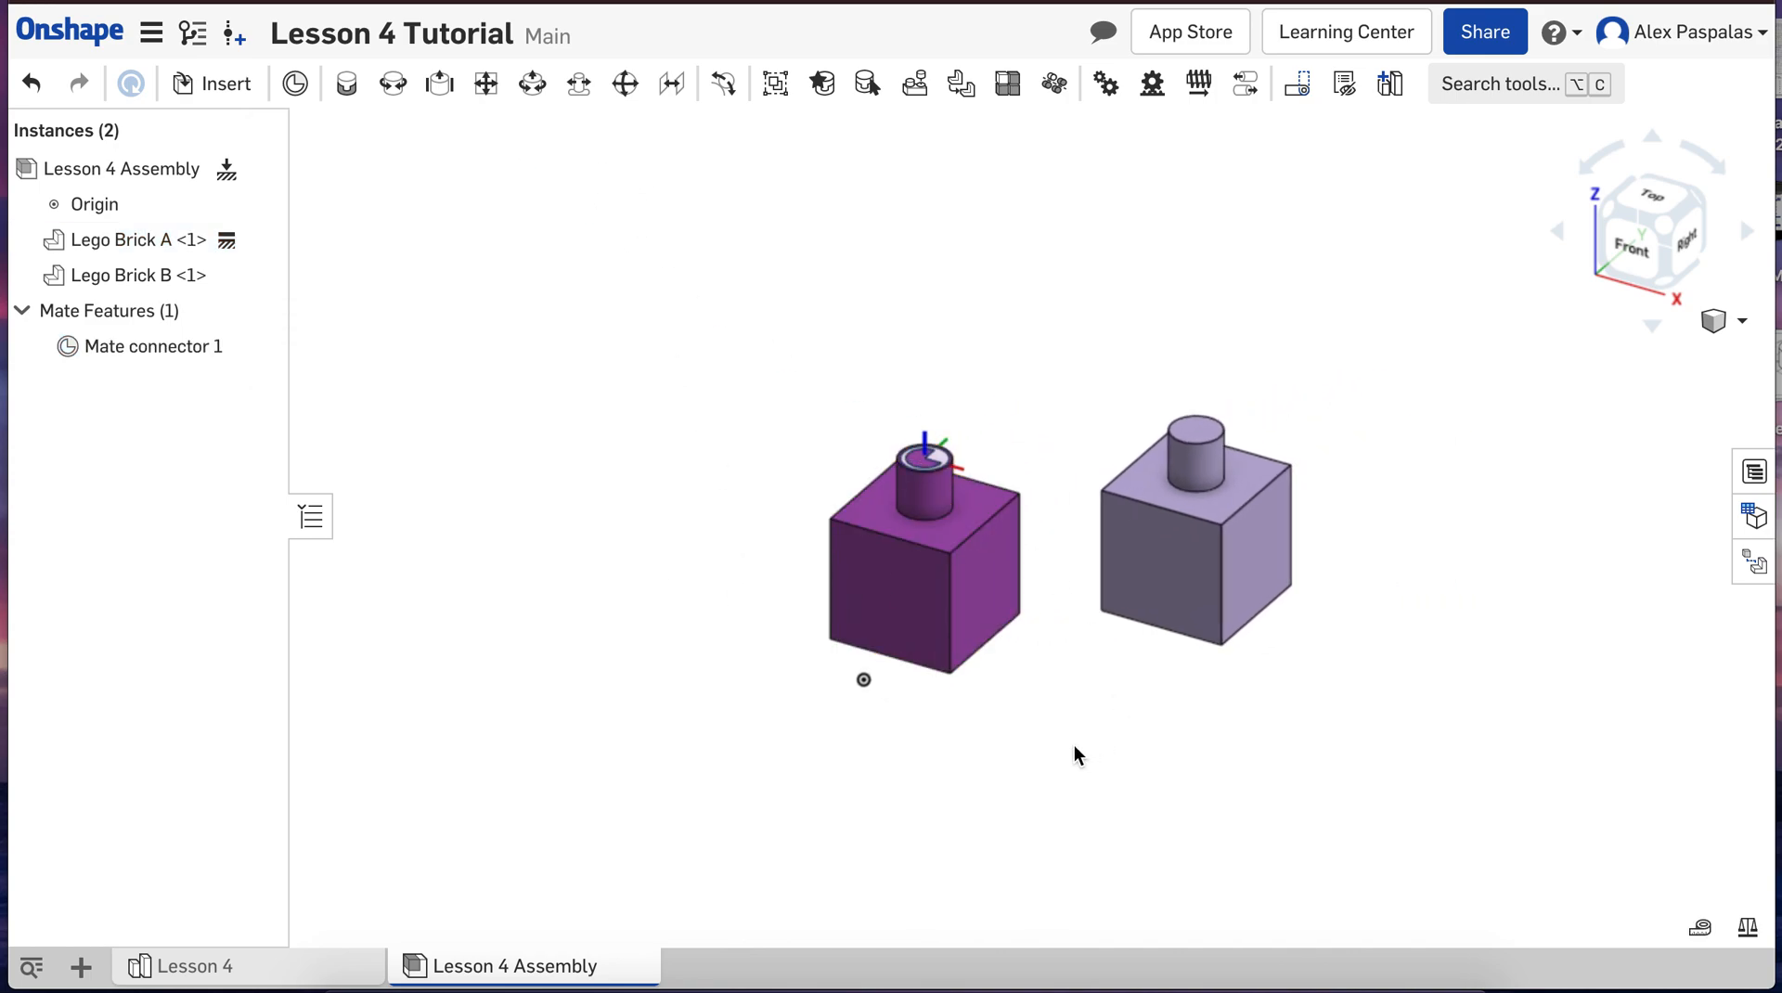
{"action": "scroll", "coordinate": [1073, 744], "scroll_direction": "up", "scroll_amount": 2}
{"action": "scroll", "coordinate": [1072, 744], "scroll_direction": "up", "scroll_amount": 1}
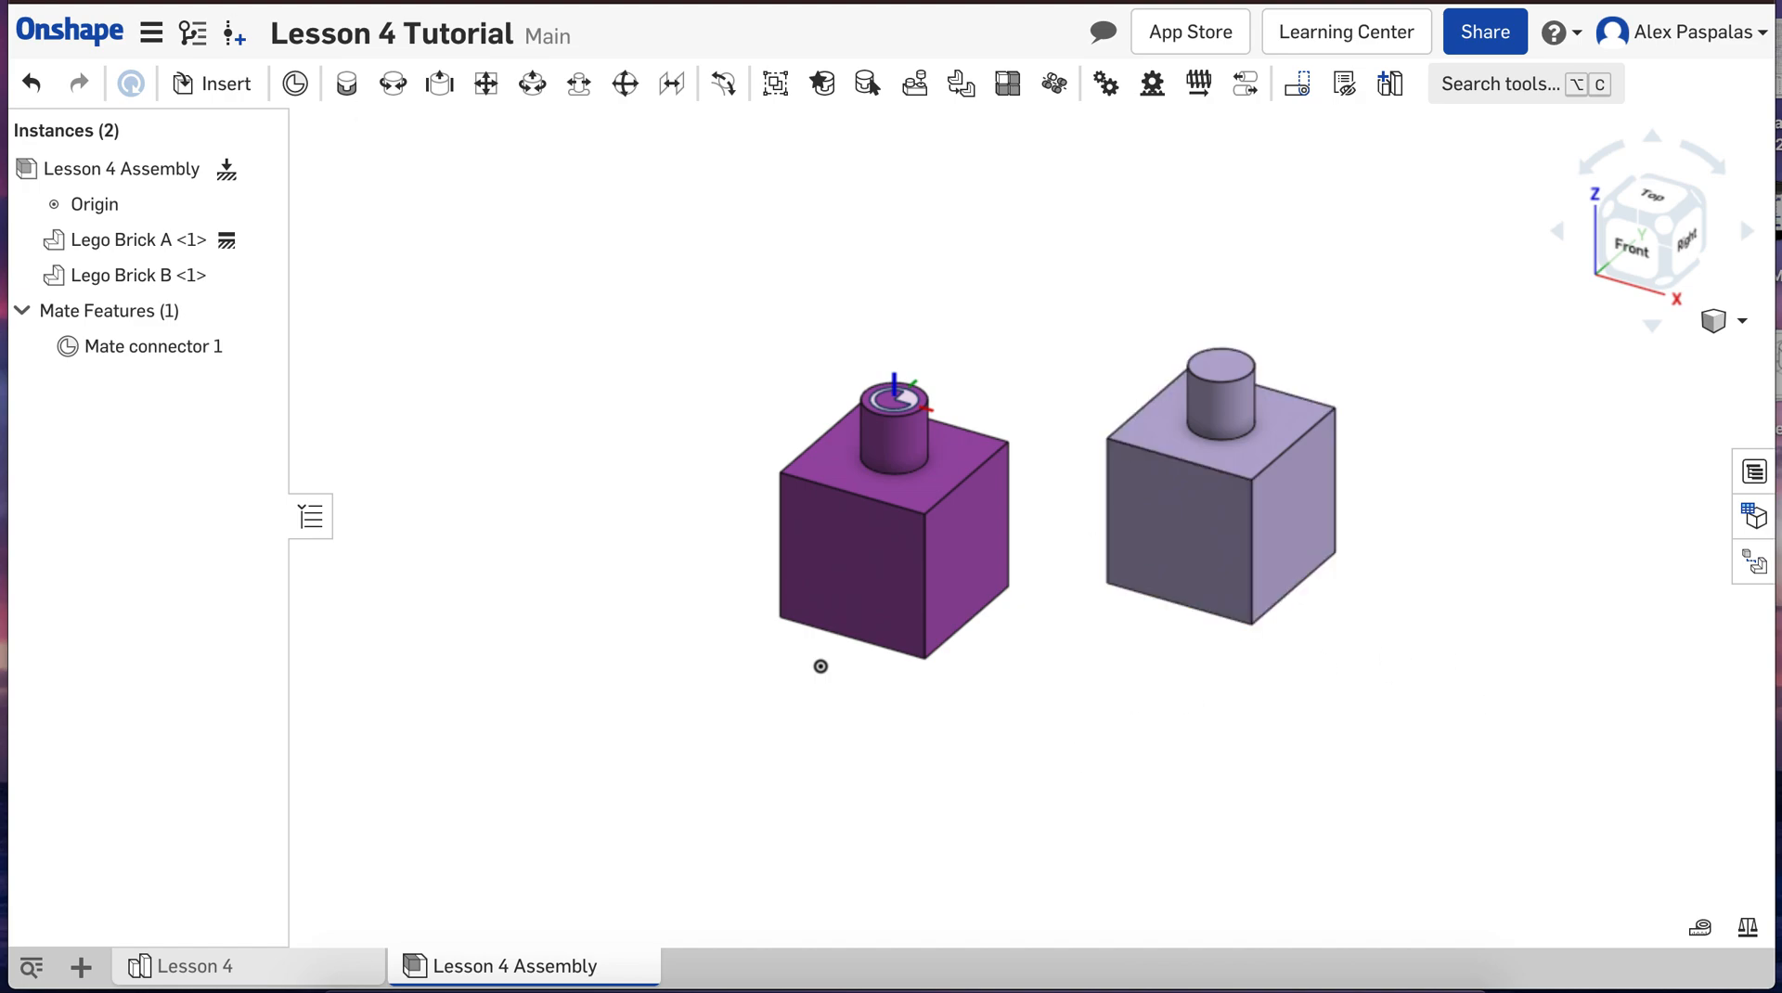
{"action": "left_click", "coordinate": [294, 85]}
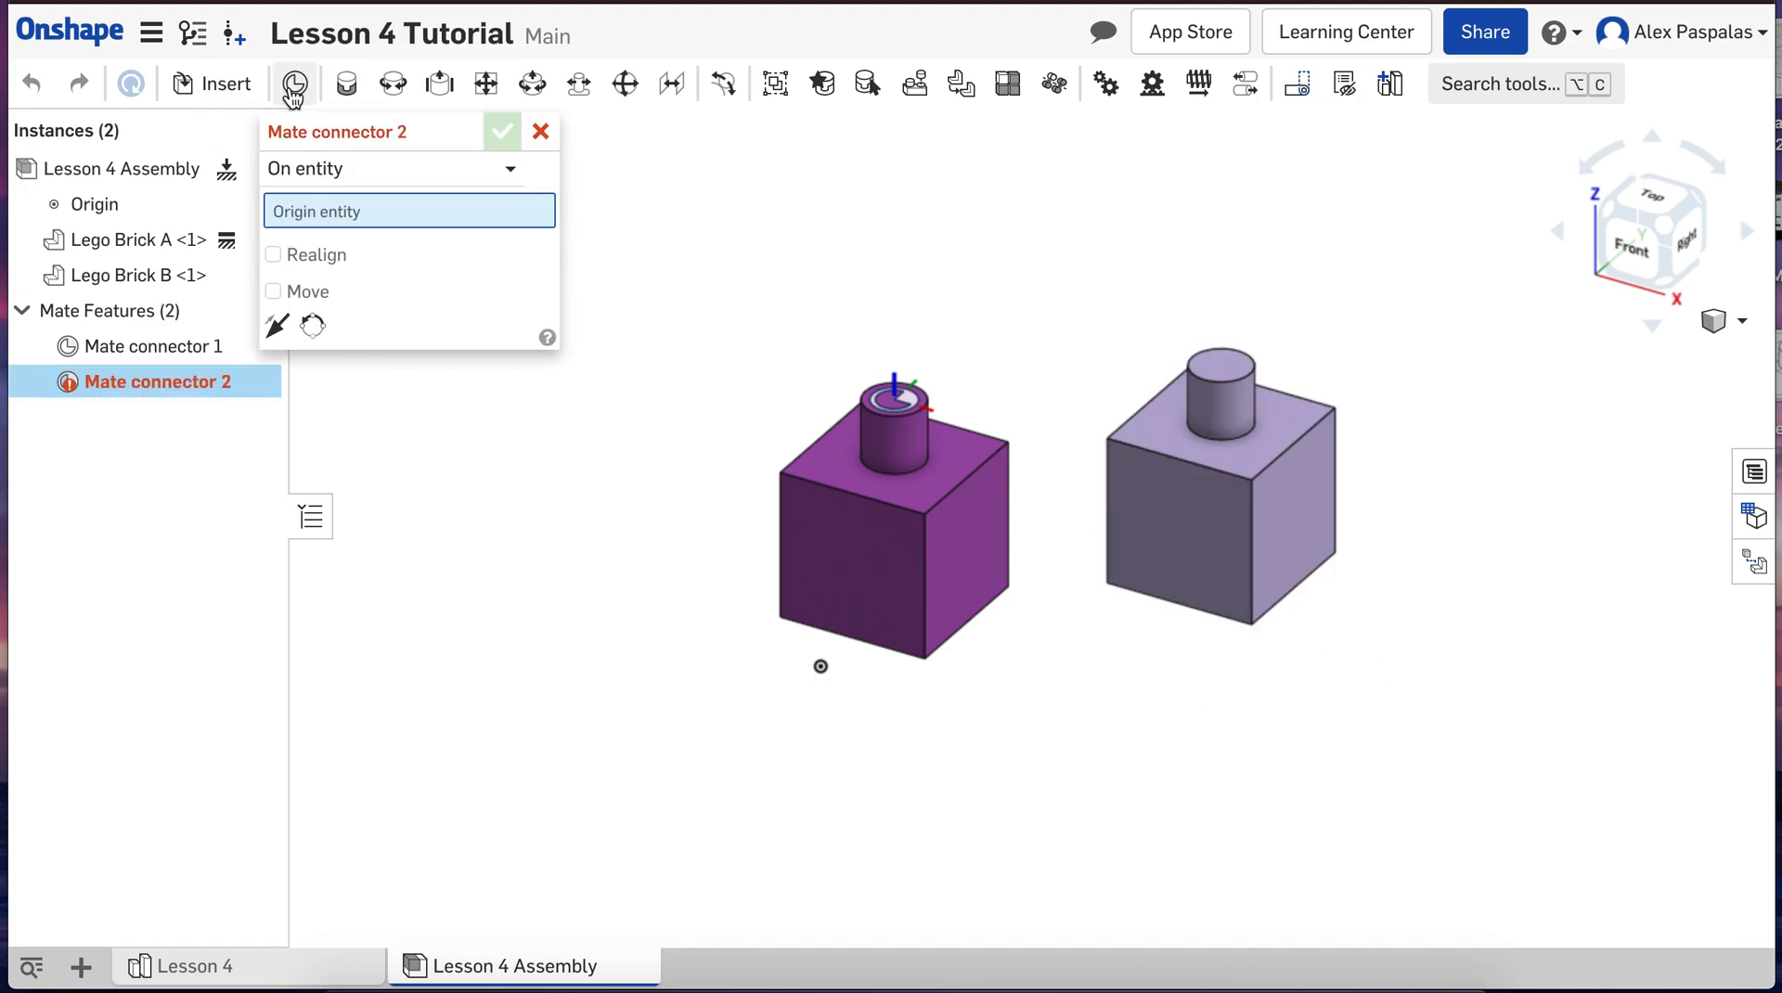
{"action": "right_click_drag", "start_coordinate": [1254, 772], "coordinate": [1183, 622]}
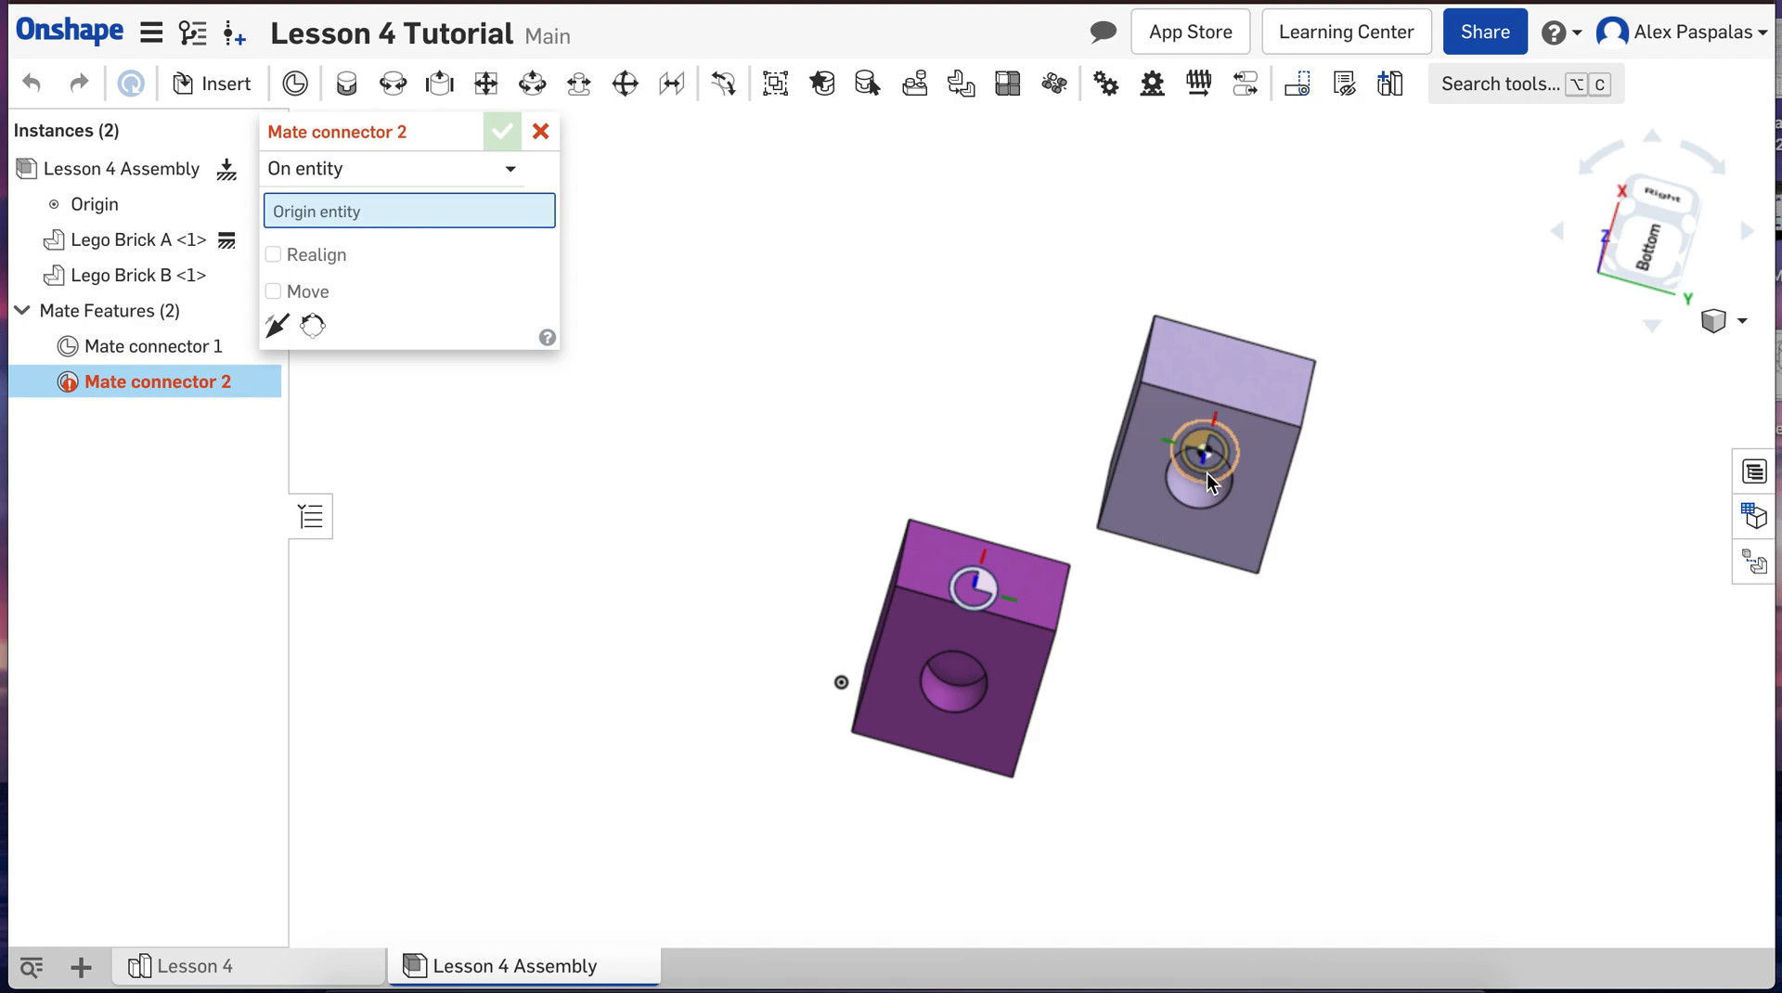
{"action": "right_click_drag", "start_coordinate": [1416, 525], "coordinate": [1368, 473]}
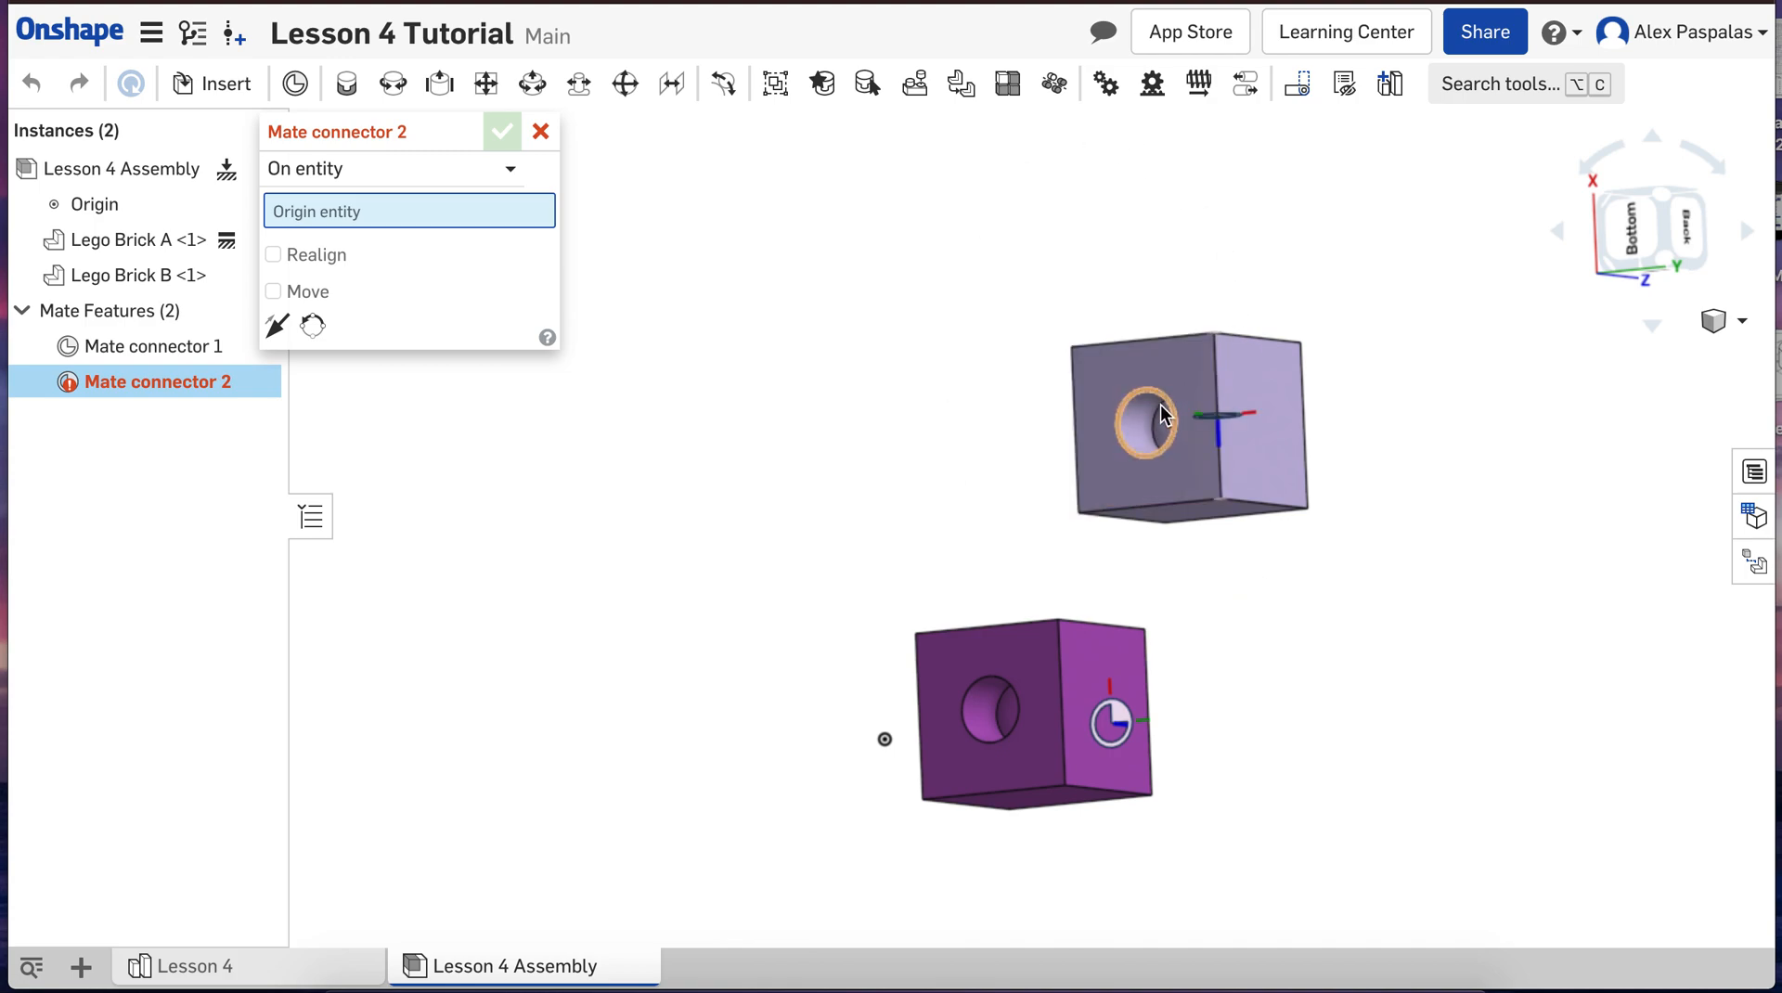
{"action": "left_click", "coordinate": [1188, 427]}
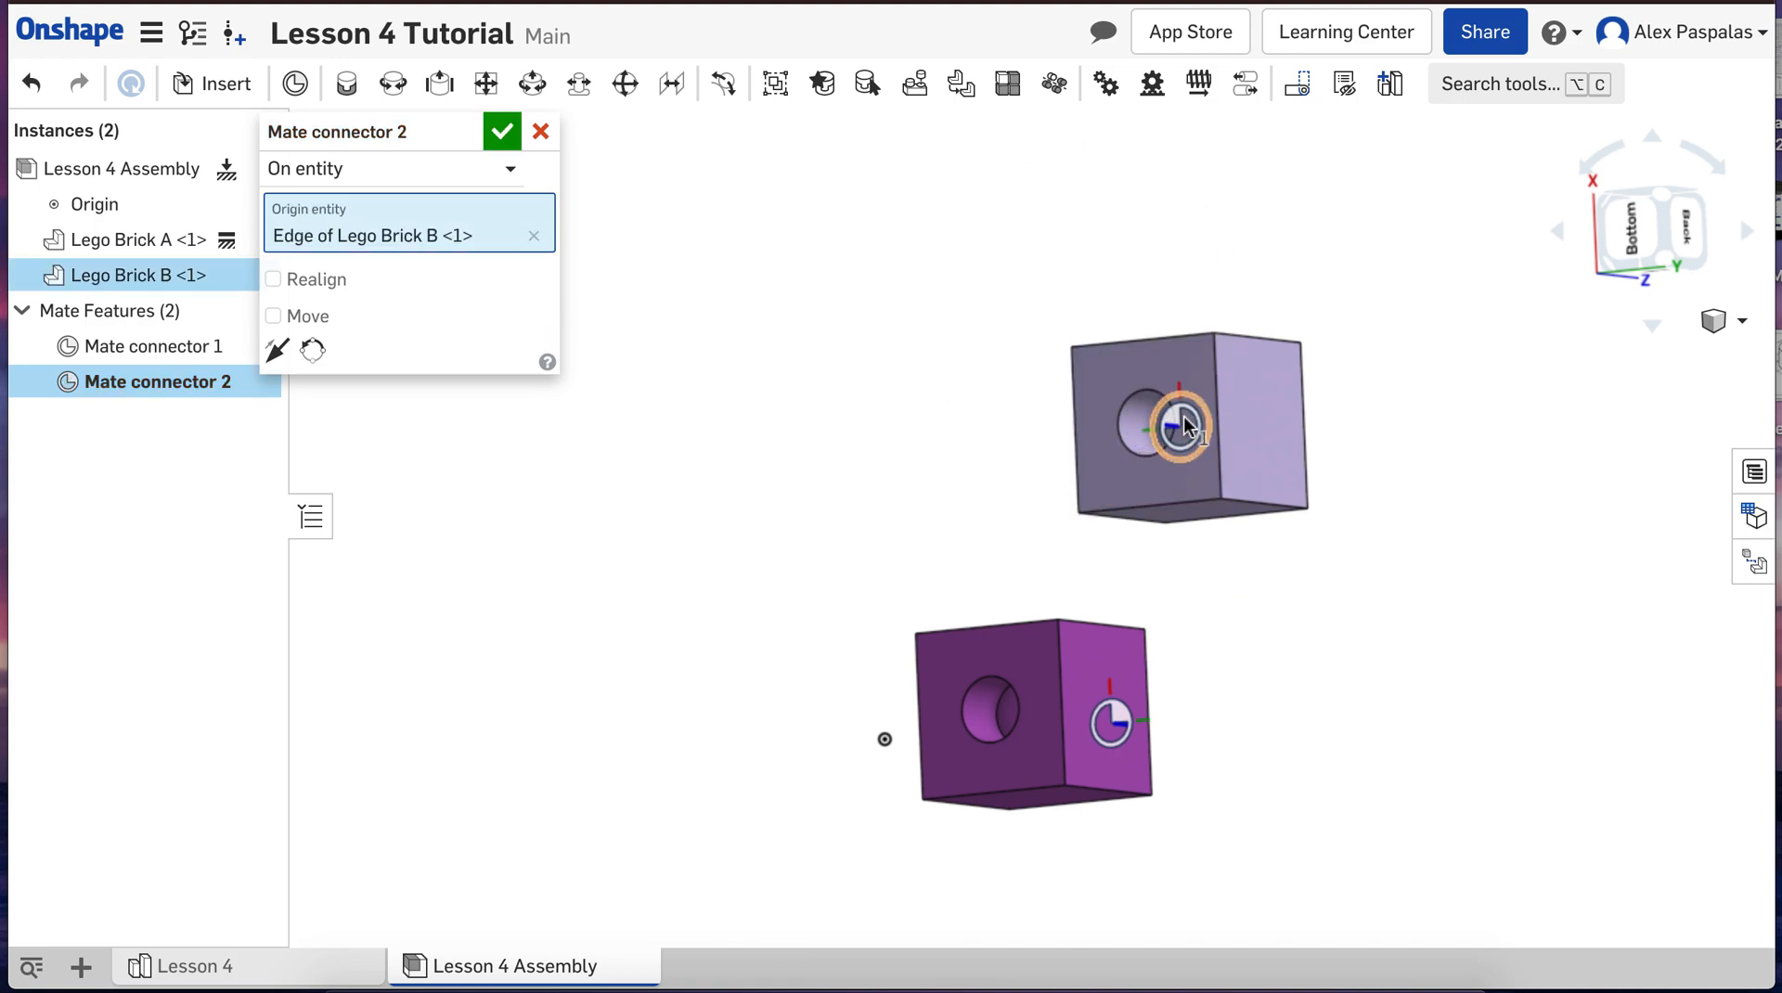
{"action": "right_click_drag", "start_coordinate": [1414, 705], "coordinate": [1477, 881]}
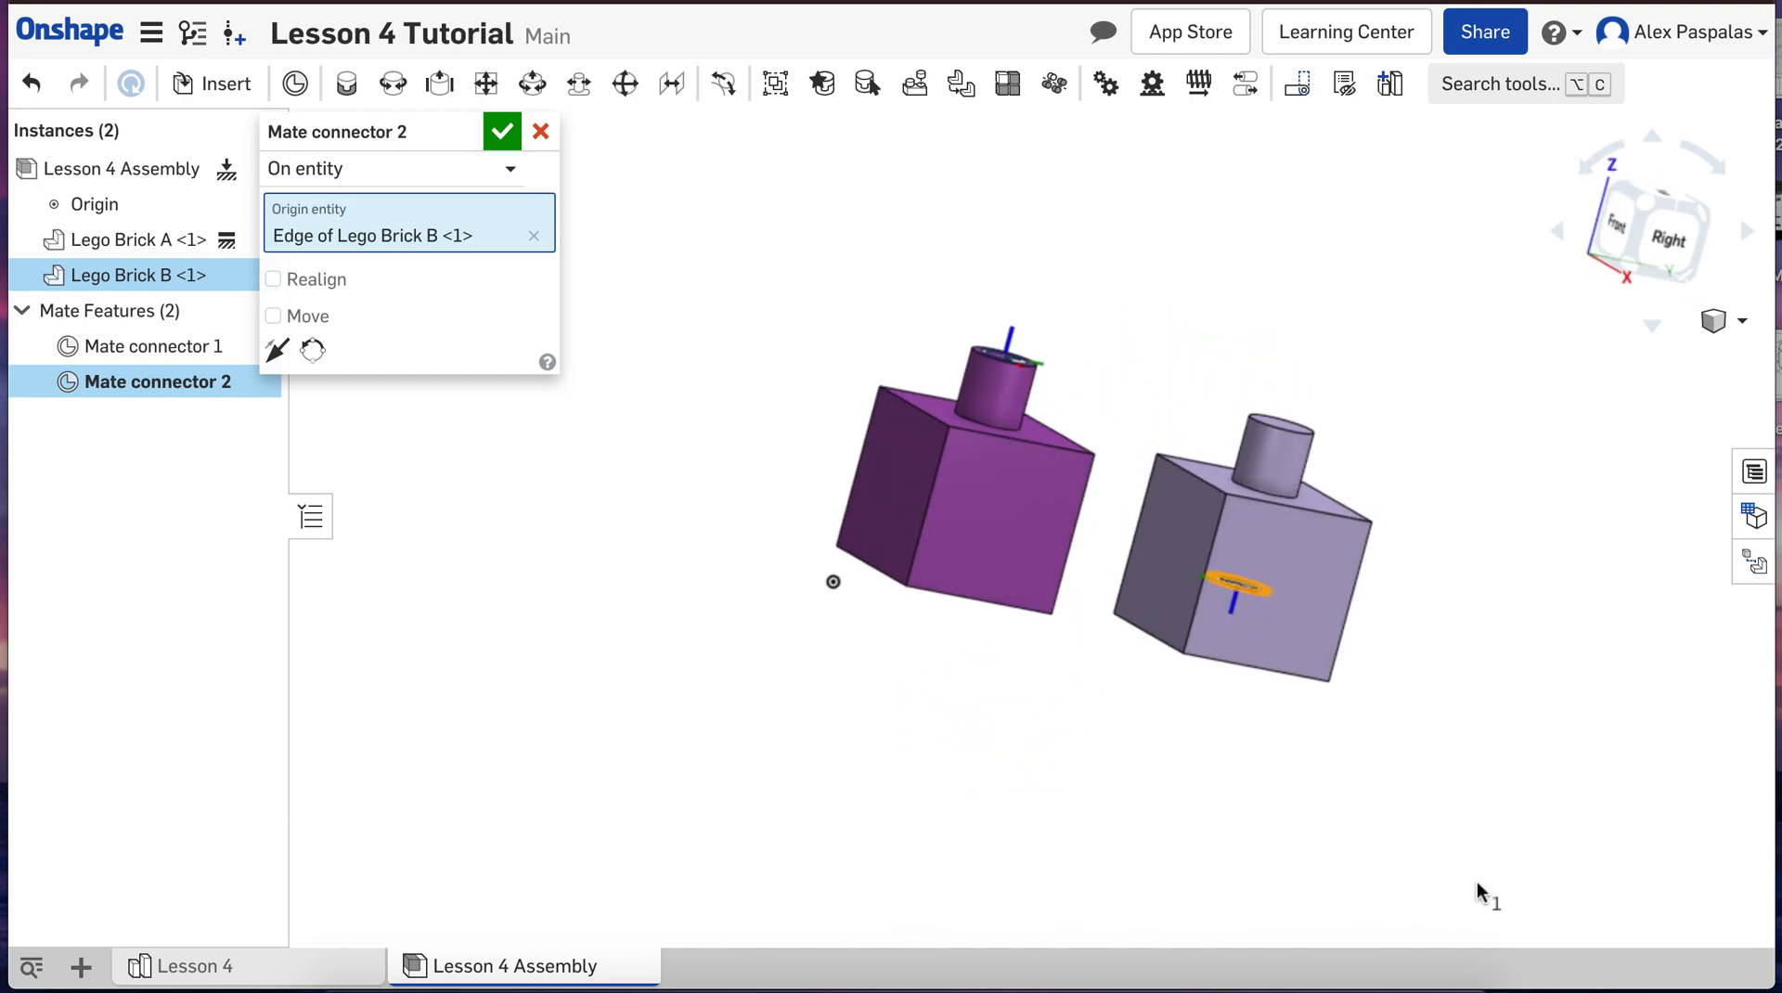
{"action": "left_click", "coordinate": [502, 131]}
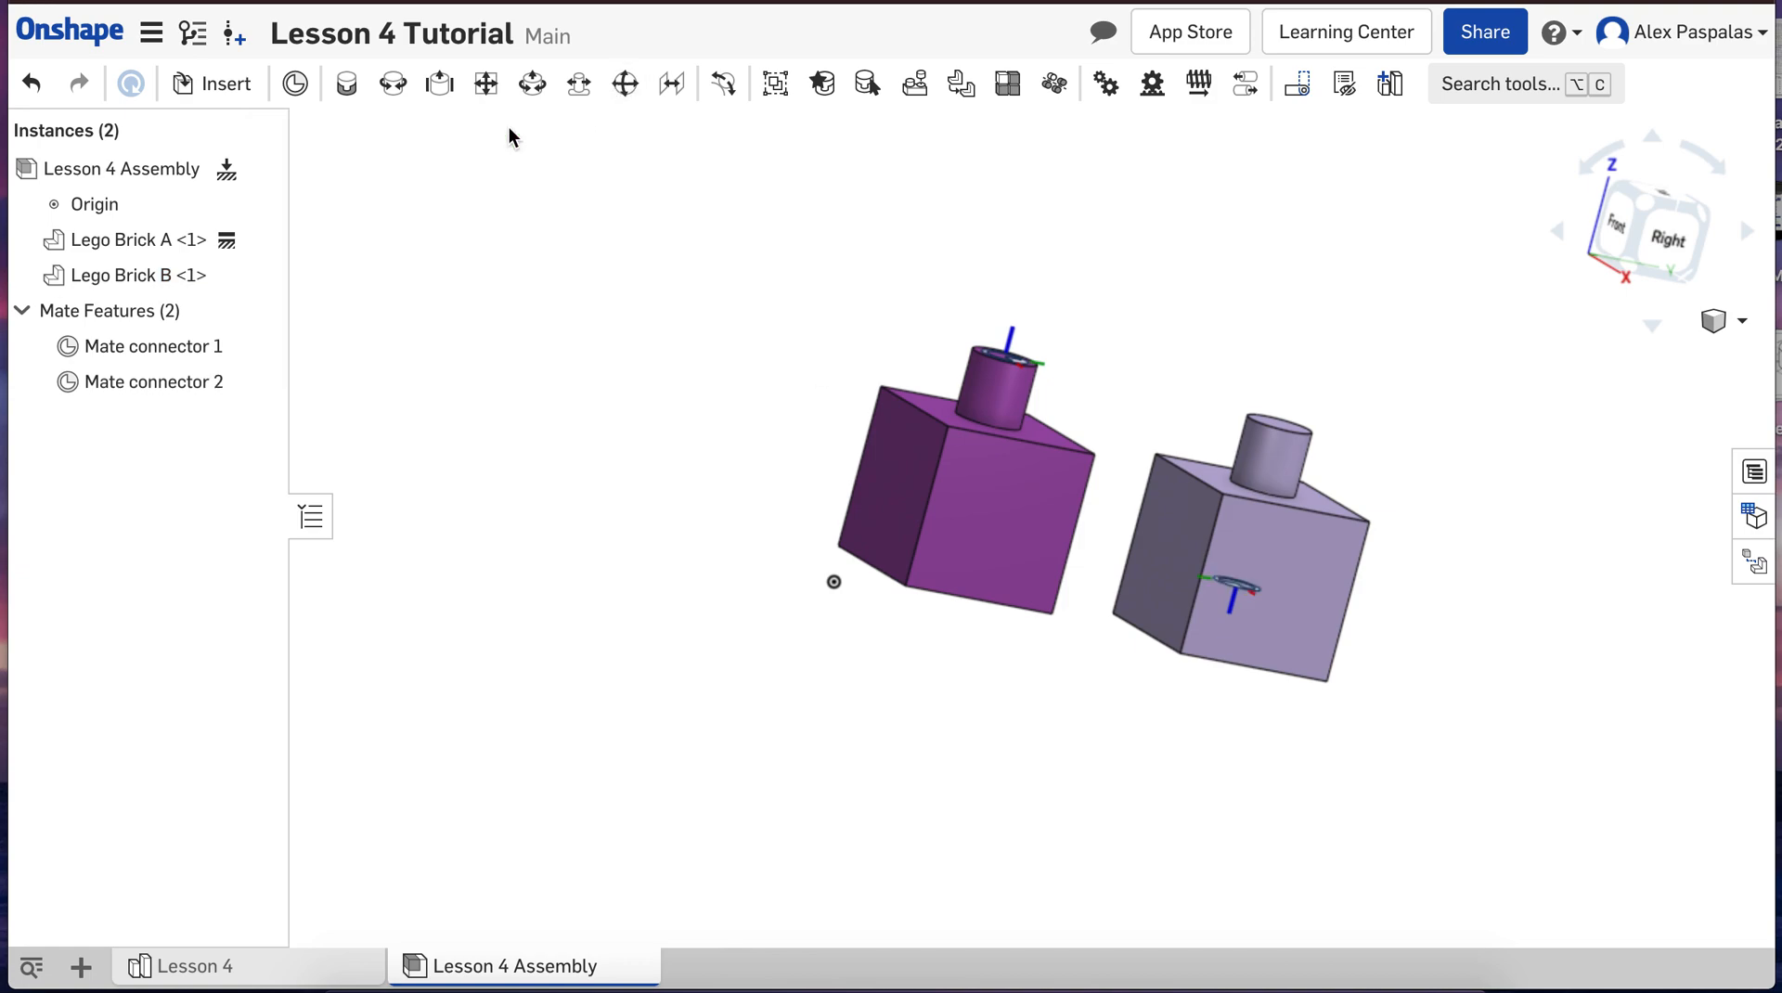
Step: Create a Fastened mate joining the mate connector on Lego Brick A's stud to the one inside Lego Brick B's hole
{"action": "left_click", "coordinate": [1722, 320]}
{"action": "left_click", "coordinate": [1684, 357]}
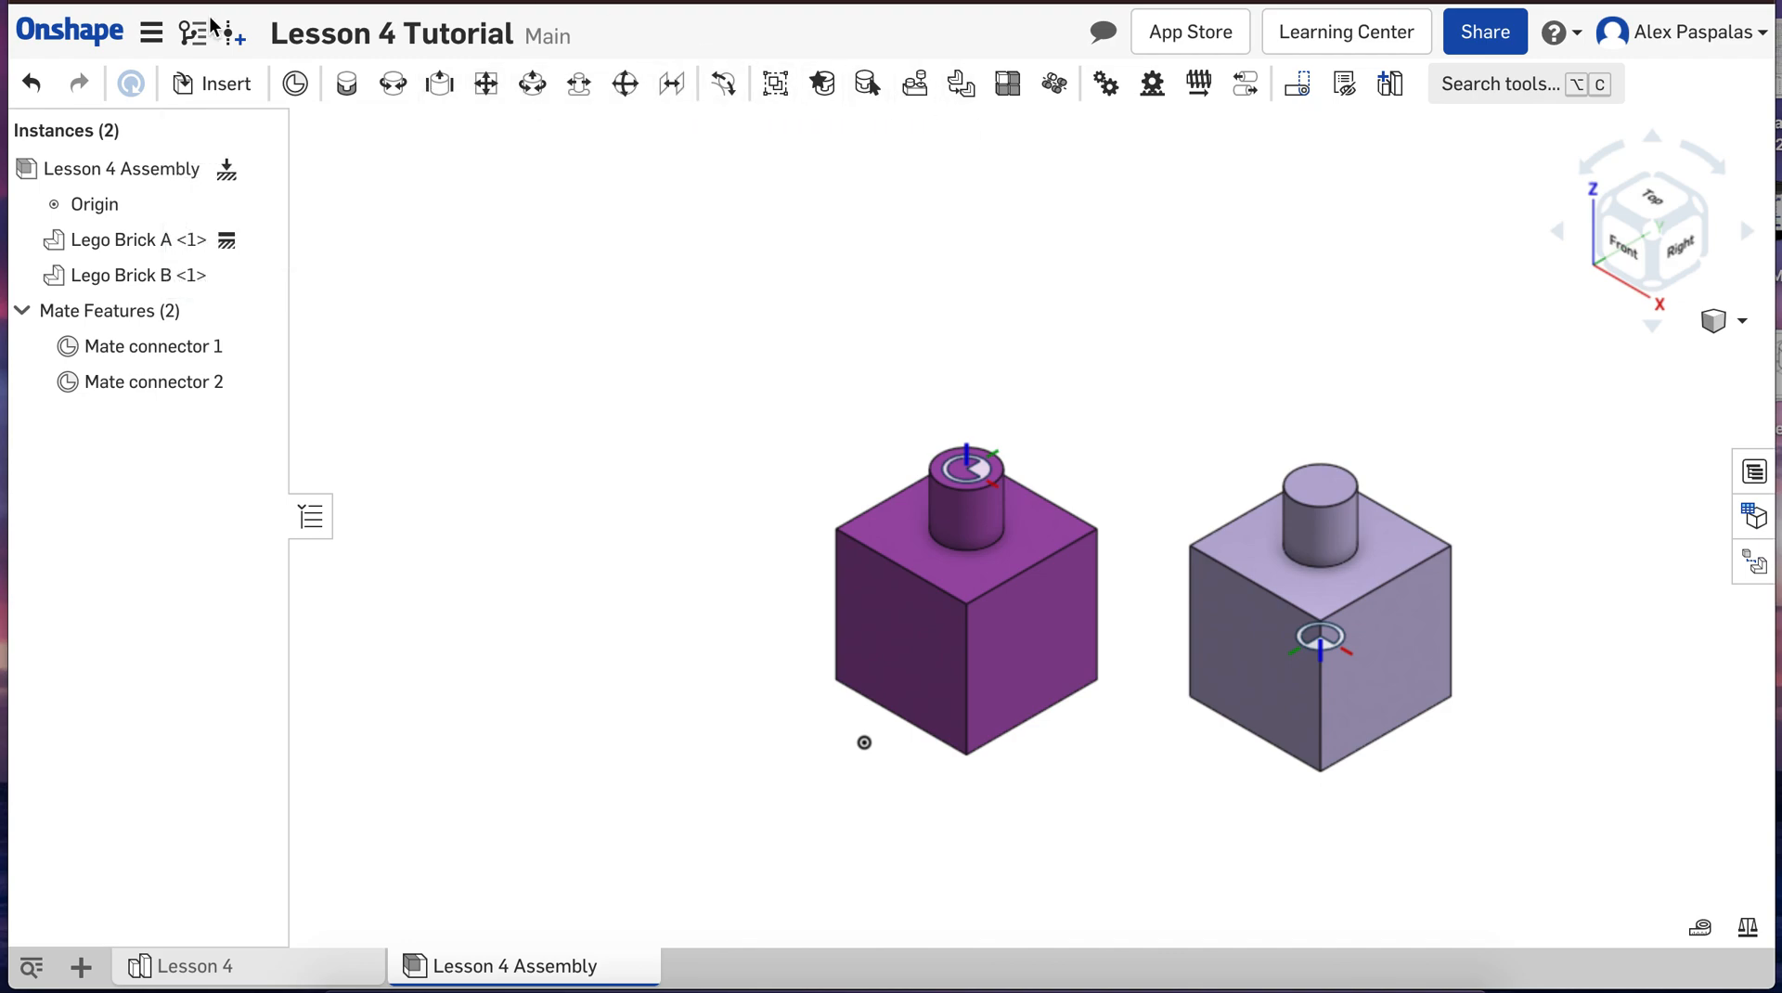
{"action": "scroll", "coordinate": [442, 278], "scroll_direction": "down", "scroll_amount": 3}
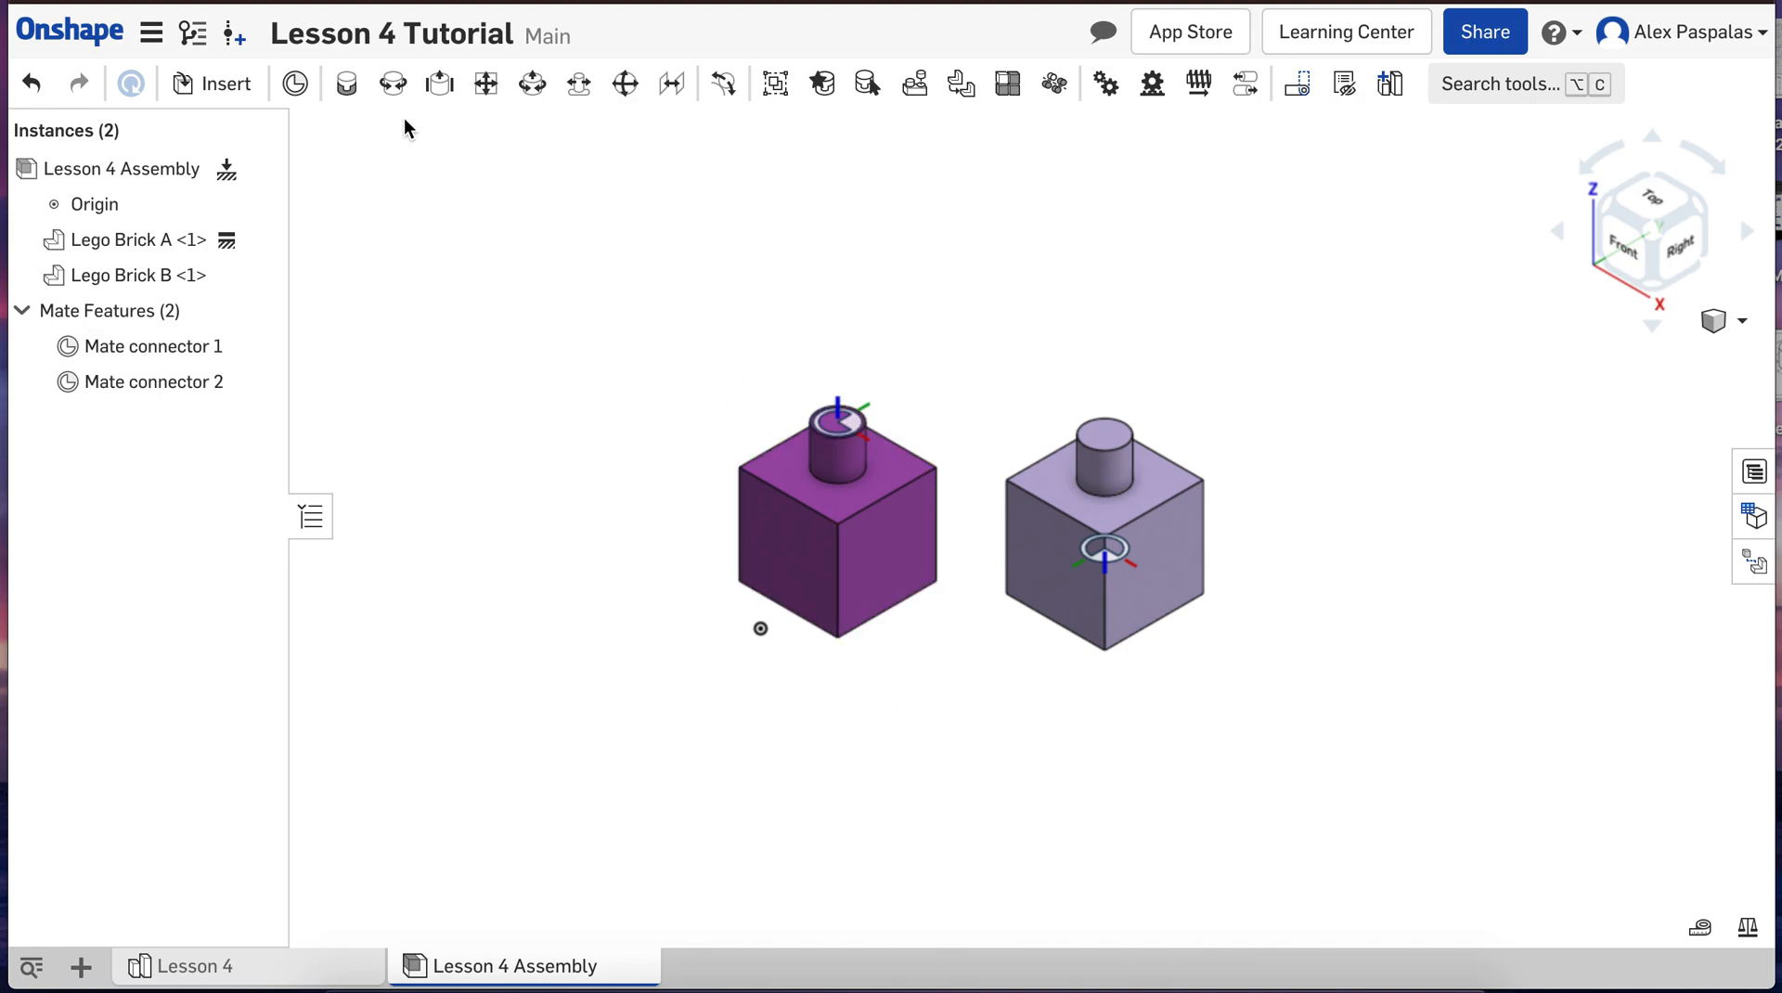
{"action": "left_click", "coordinate": [347, 85]}
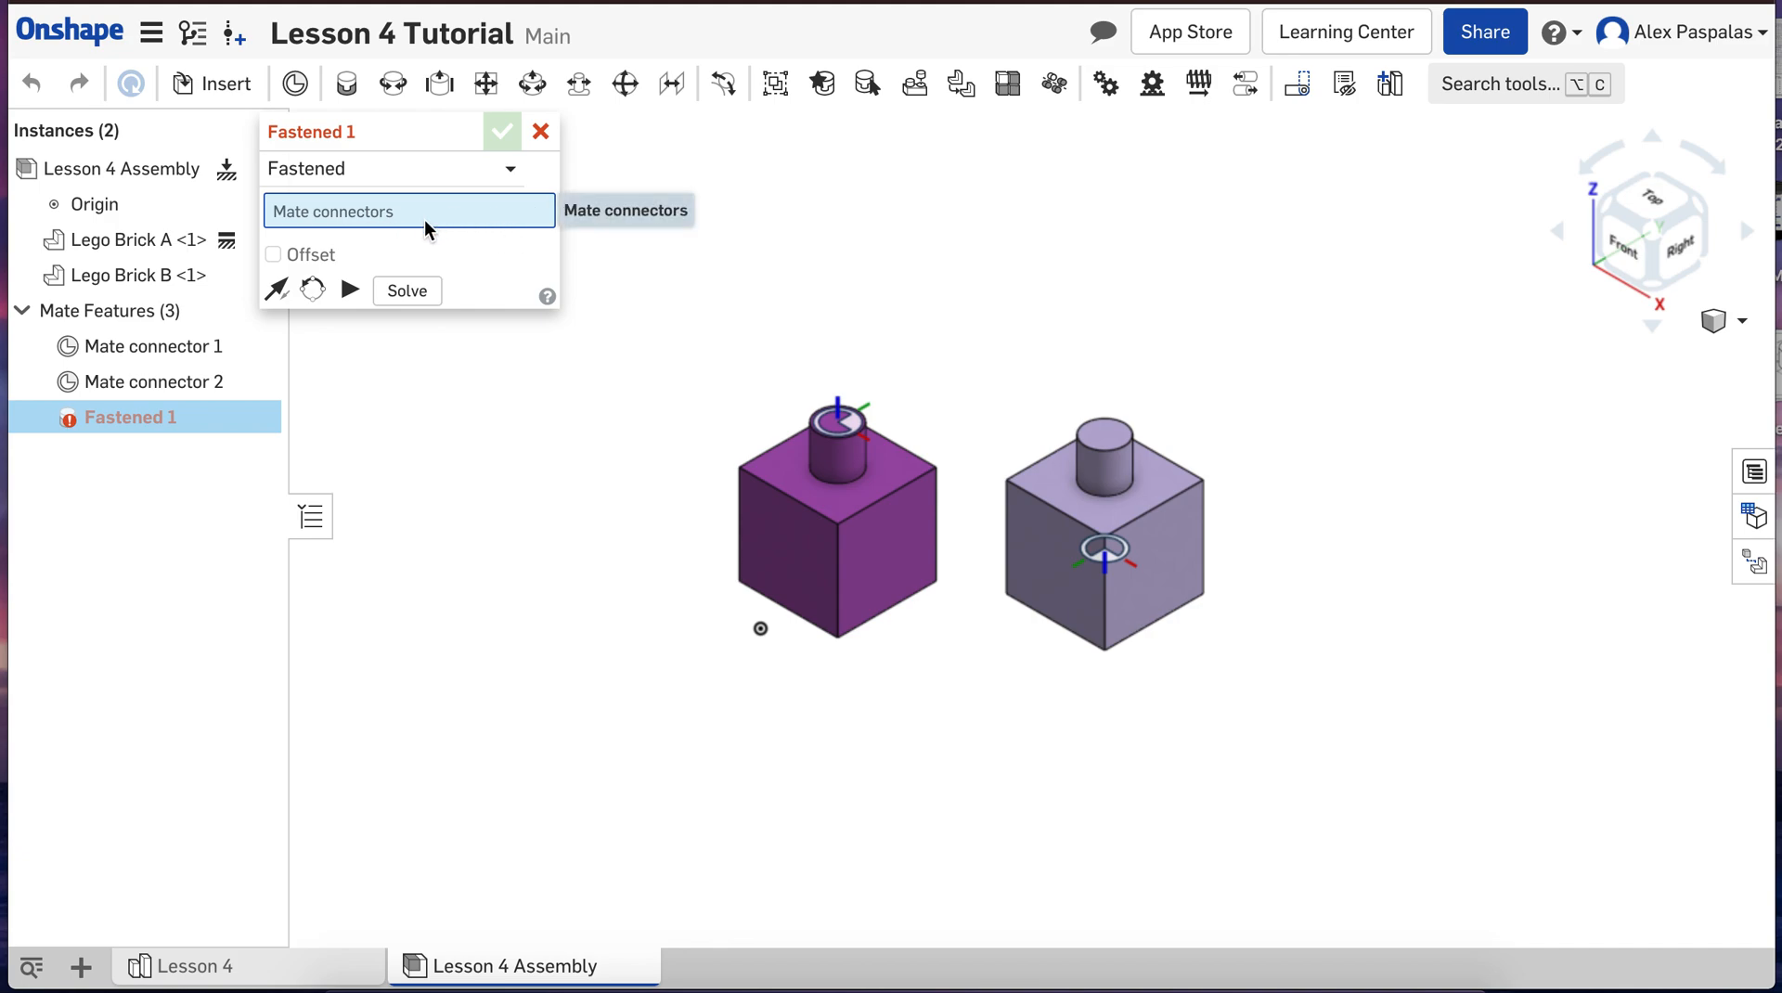
{"action": "left_click", "coordinate": [845, 428]}
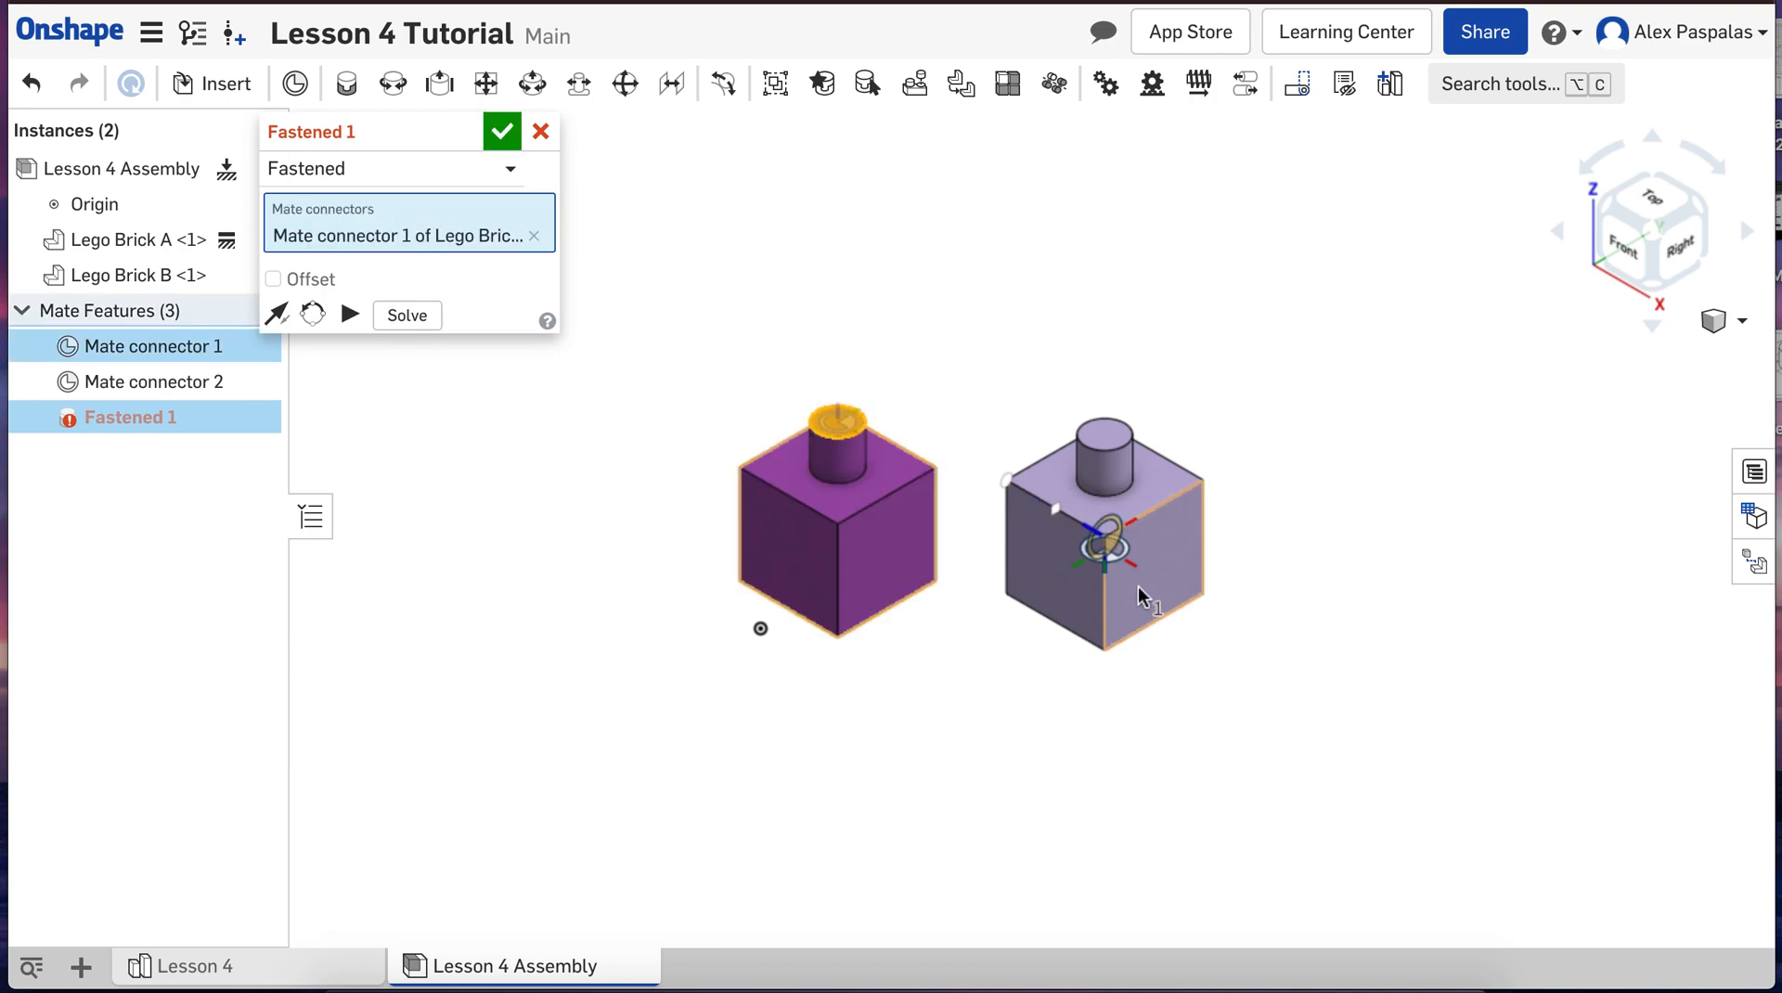
{"action": "left_click", "coordinate": [1105, 549]}
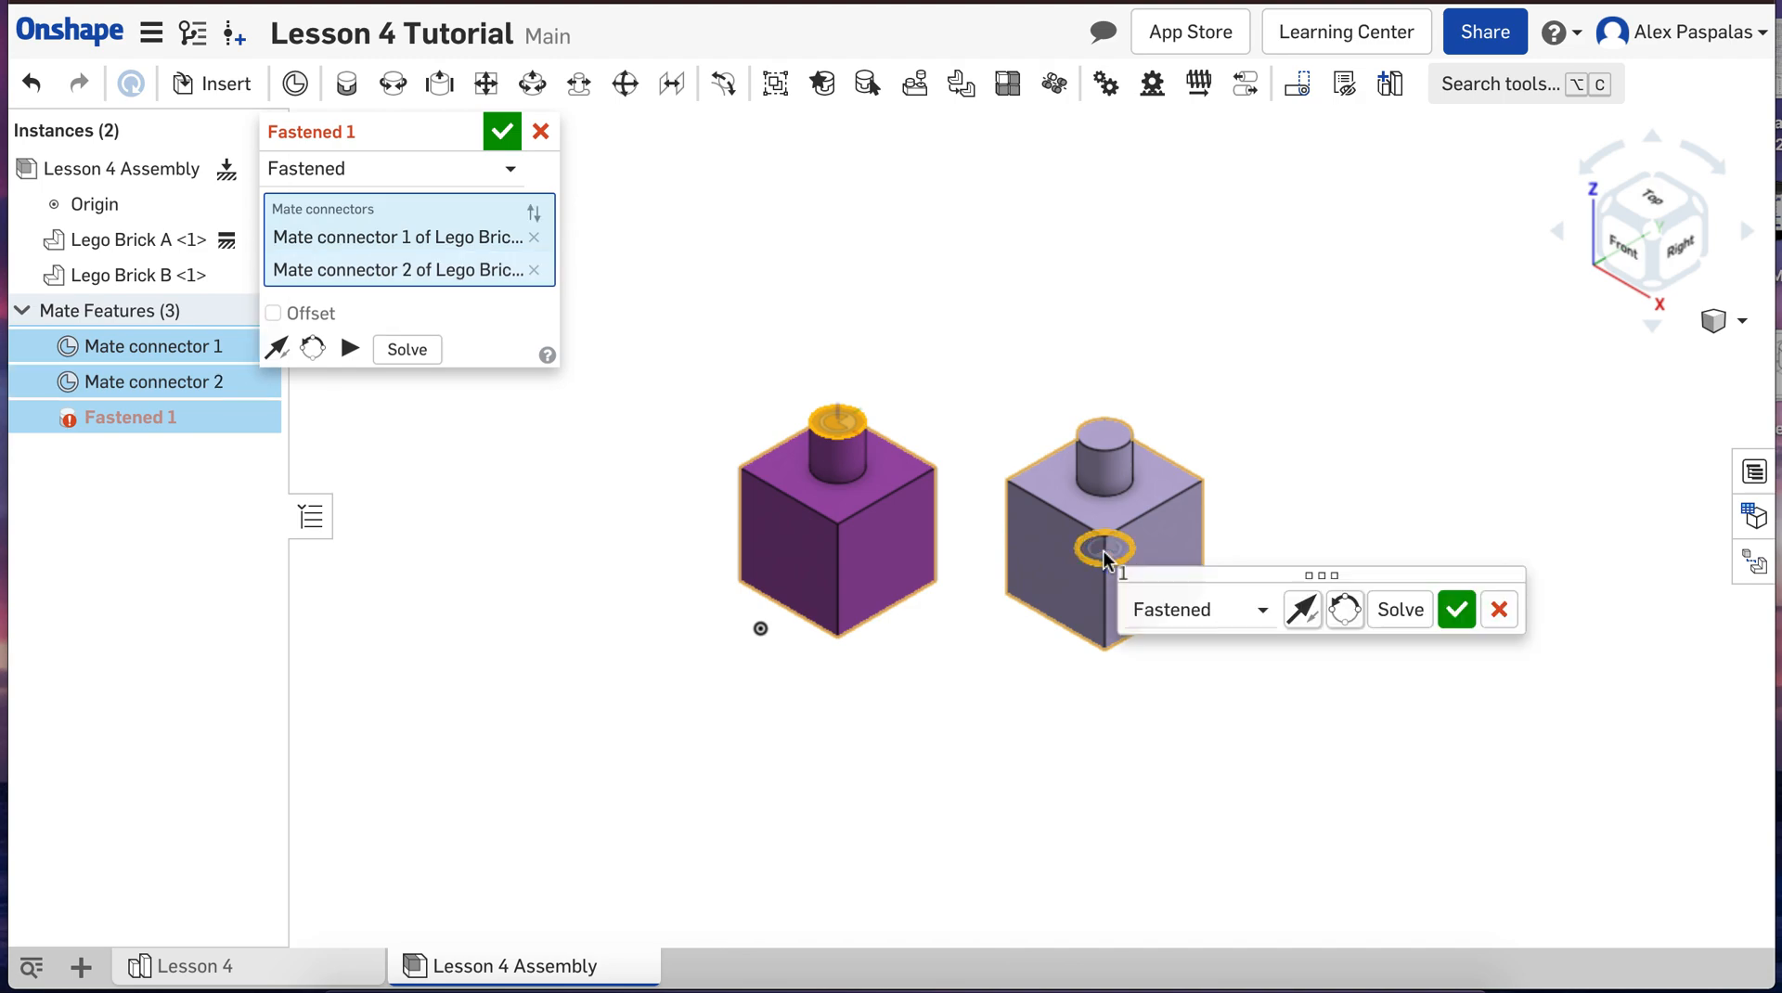
{"action": "mouse_move", "coordinate": [957, 729]}
{"action": "right_mouse_down"}
{"action": "mouse_move", "coordinate": [927, 690]}
{"action": "mouse_move", "coordinate": [880, 689]}
{"action": "mouse_move", "coordinate": [963, 692]}
{"action": "mouse_move", "coordinate": [956, 707]}
{"action": "right_mouse_up"}
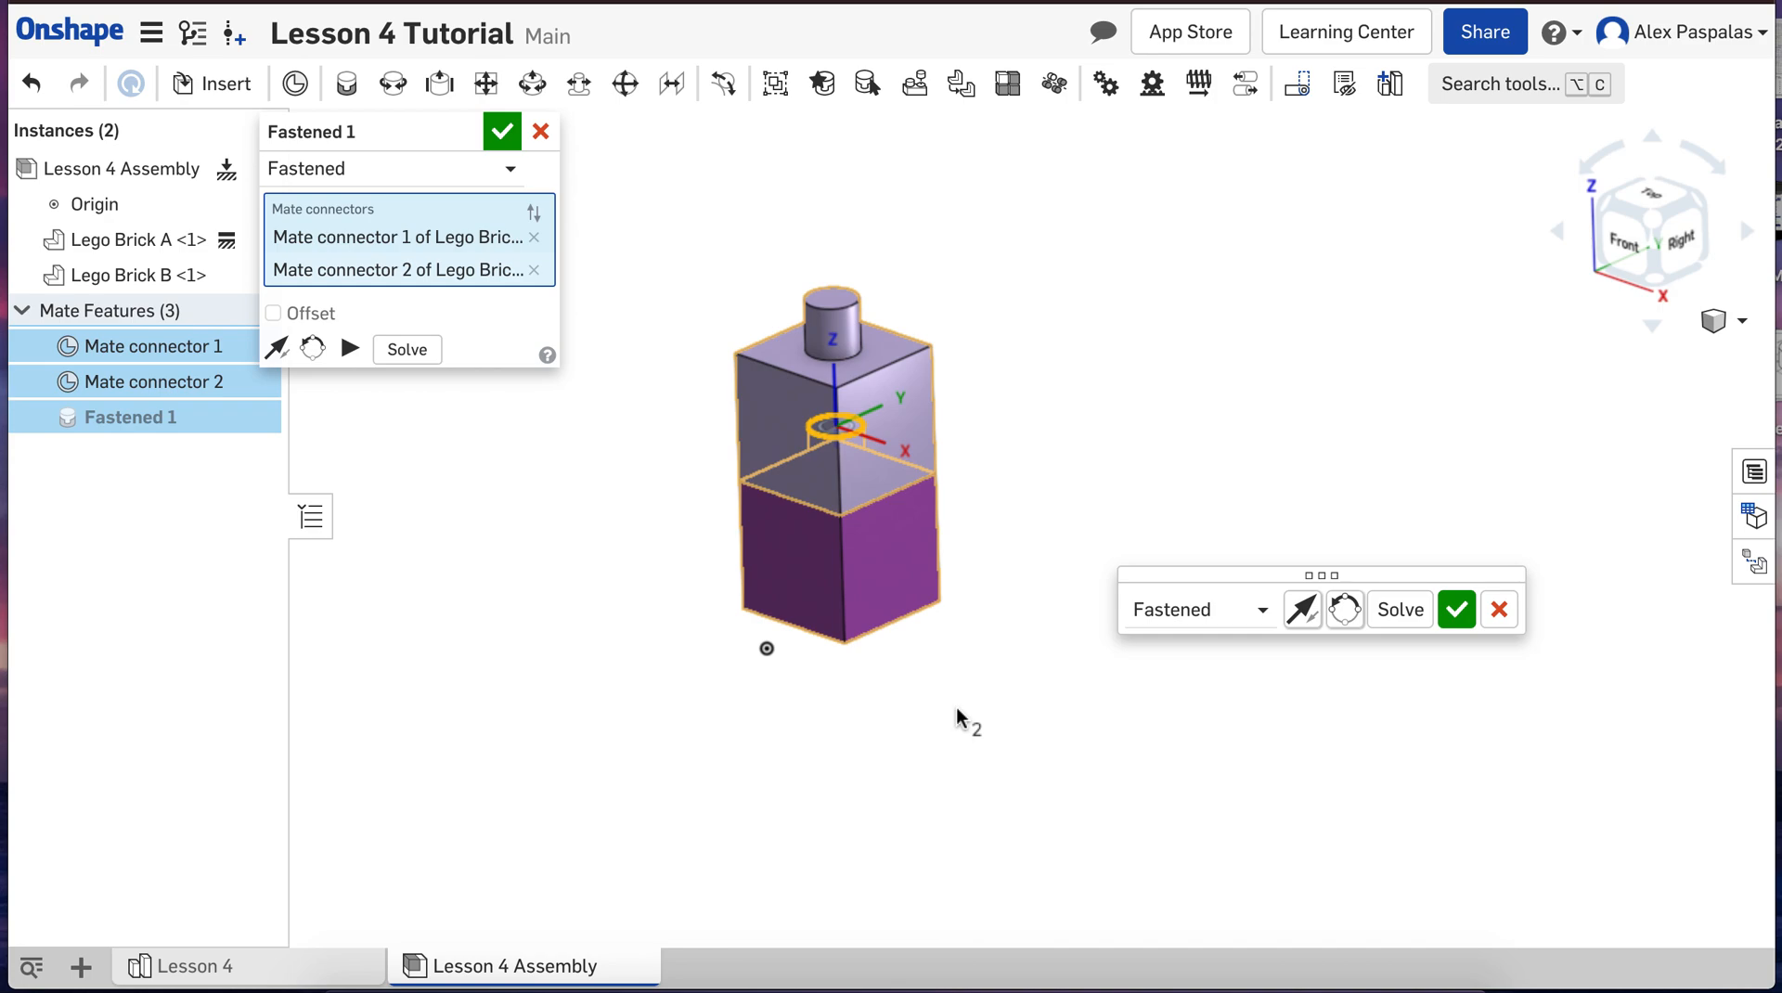
{"action": "left_click_drag", "start_coordinate": [1271, 568], "coordinate": [1208, 410]}
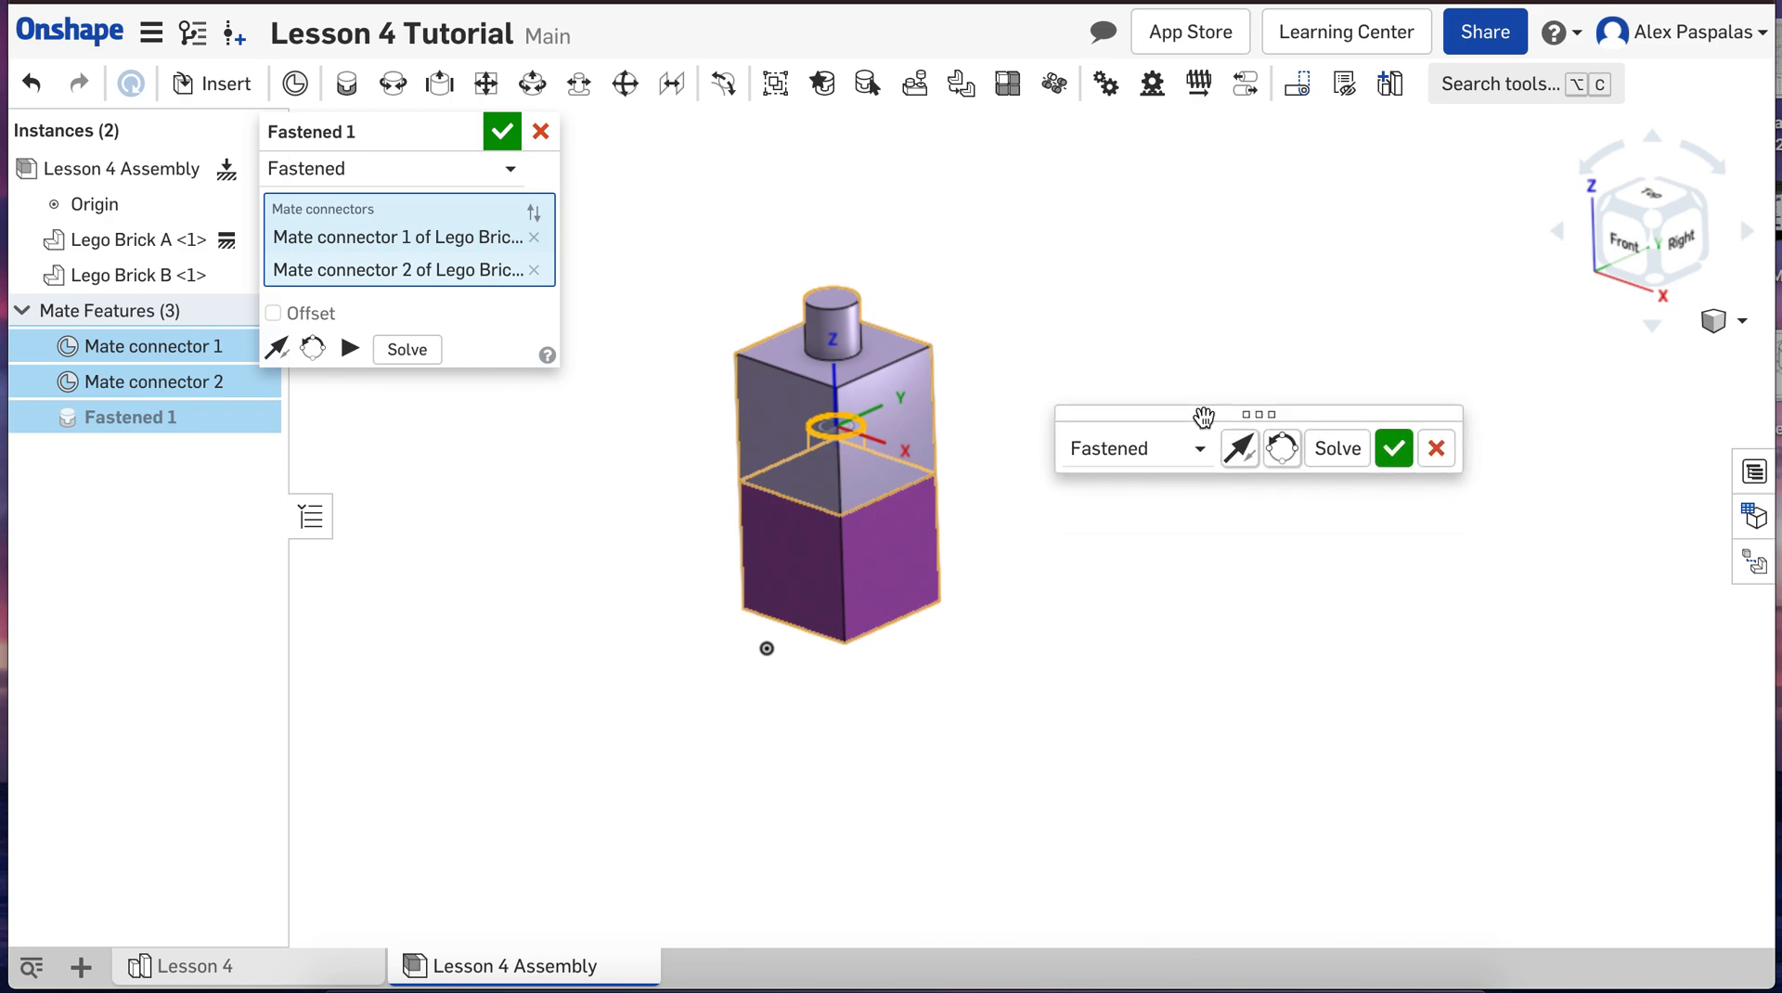
Step: Try flipping the Fastened mate's primary axis back and forth and reorienting its secondary axis
{"action": "left_click", "coordinate": [1245, 459]}
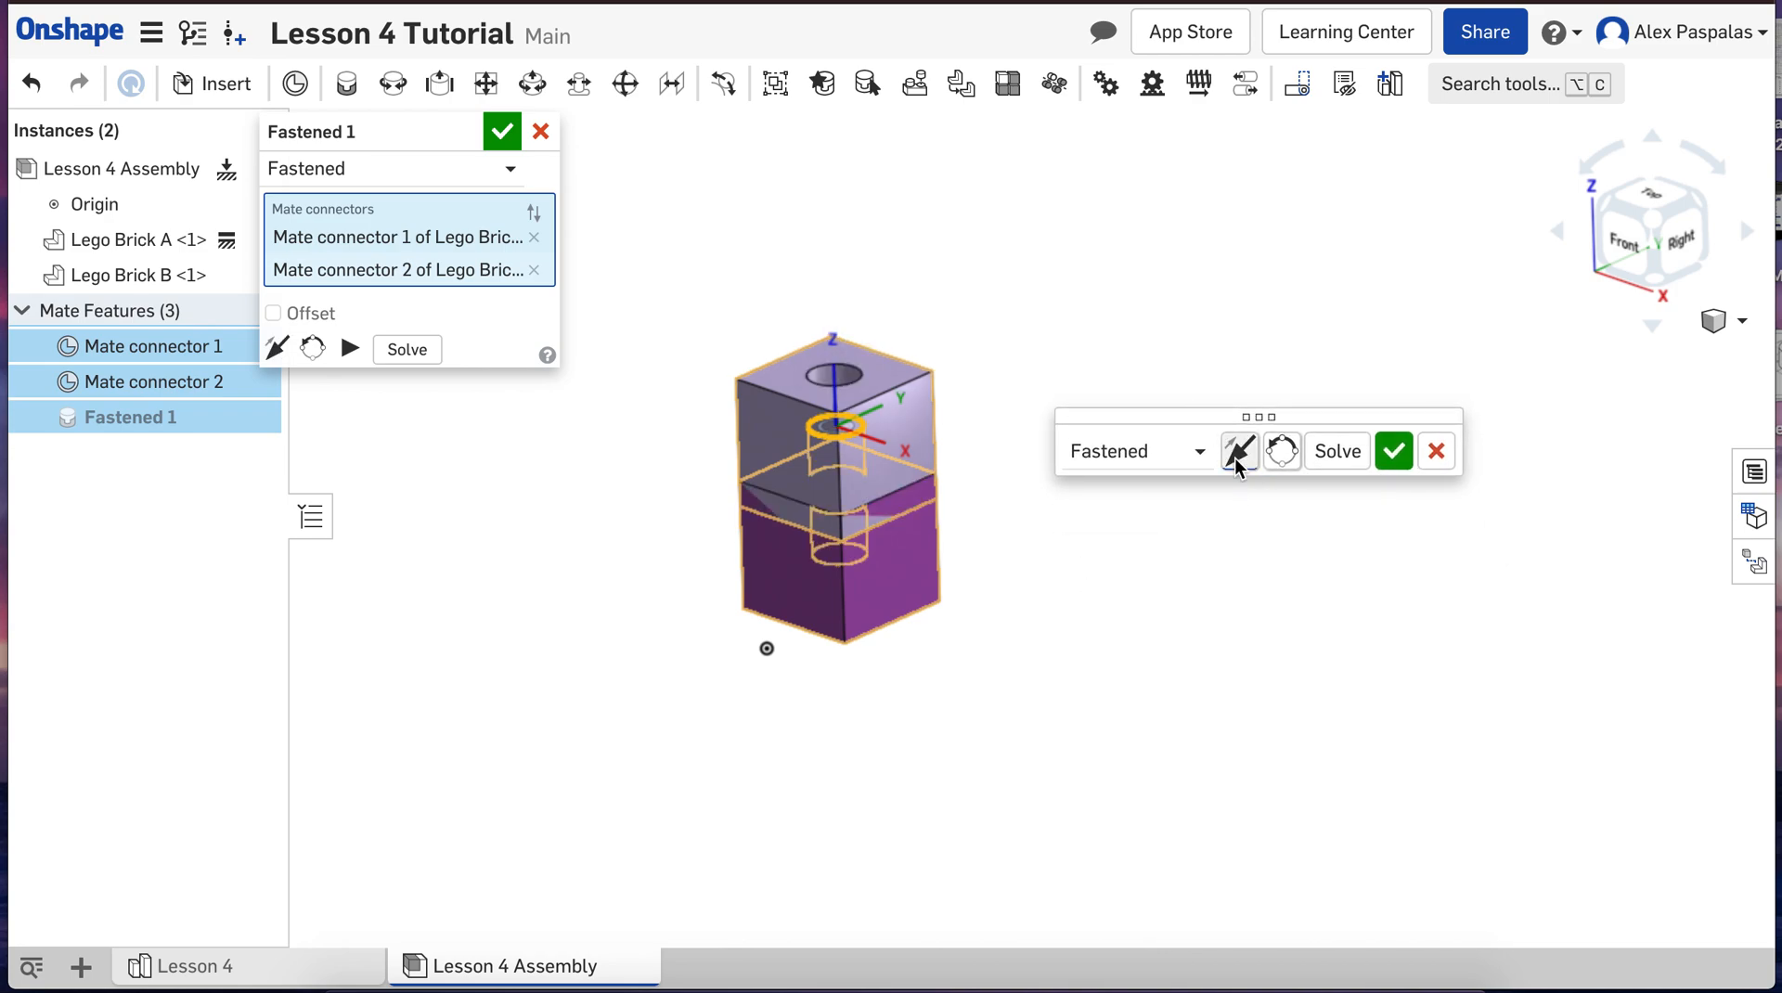
{"action": "left_click", "coordinate": [1235, 459]}
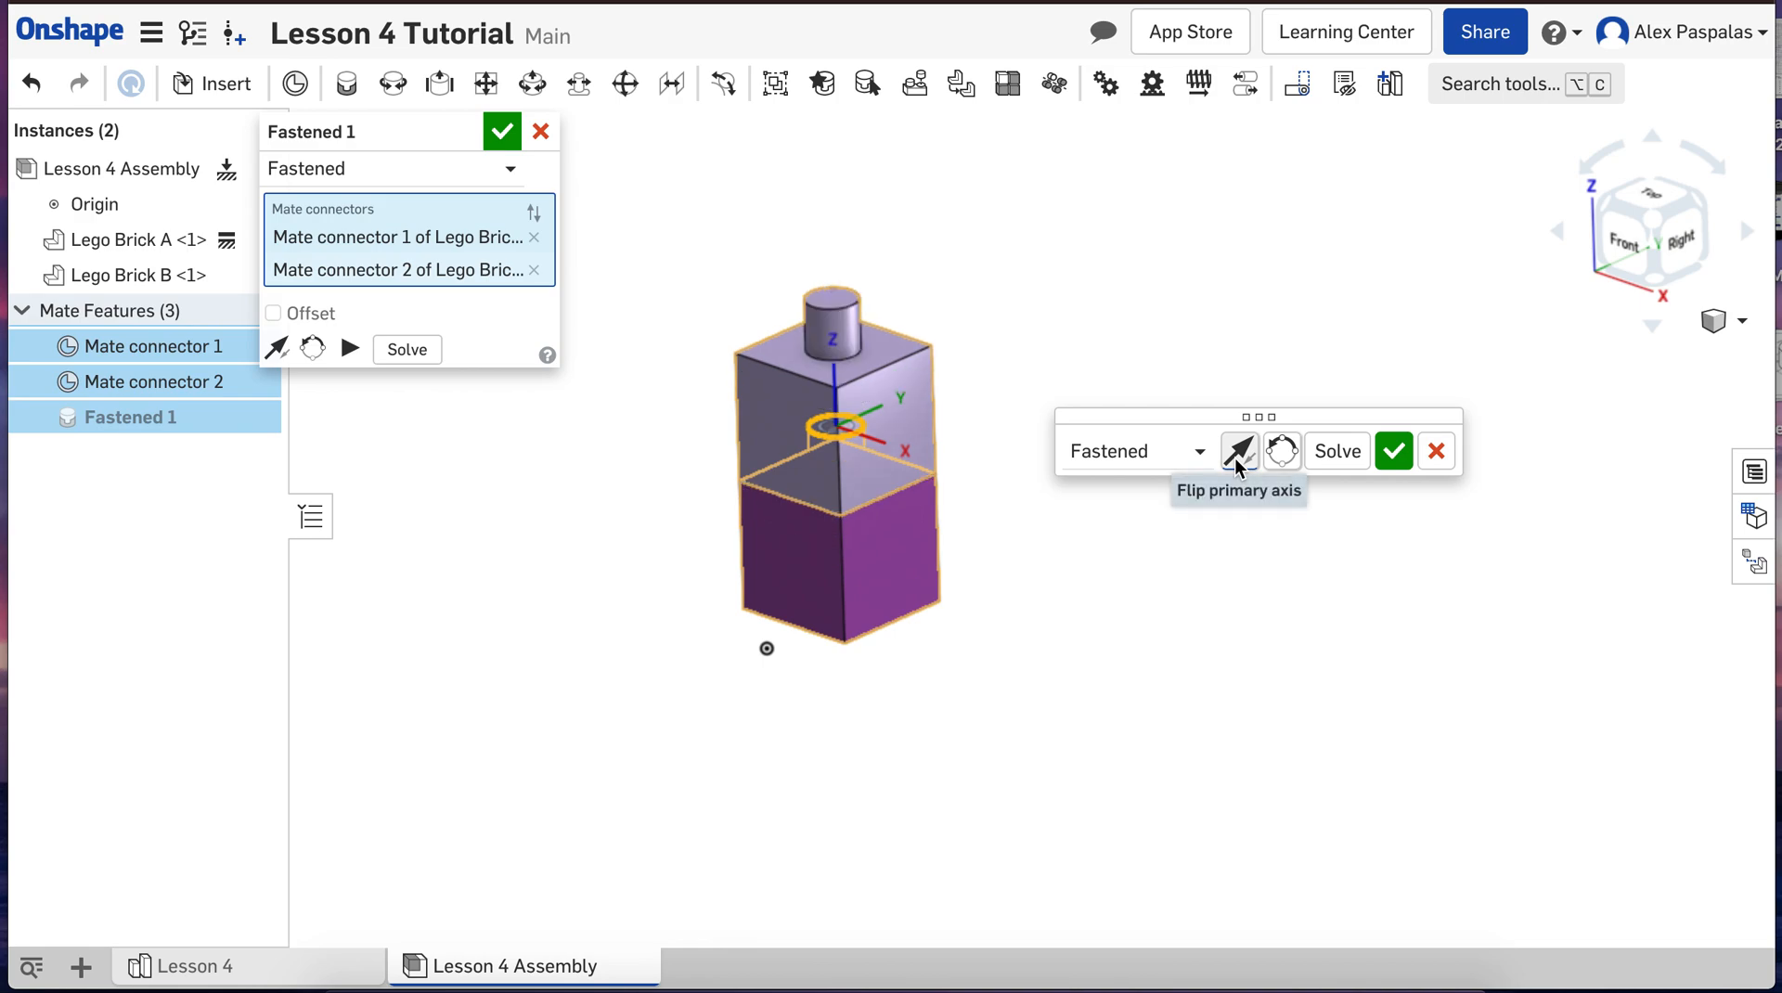
{"action": "left_click", "coordinate": [1234, 458]}
{"action": "left_click", "coordinate": [1234, 459]}
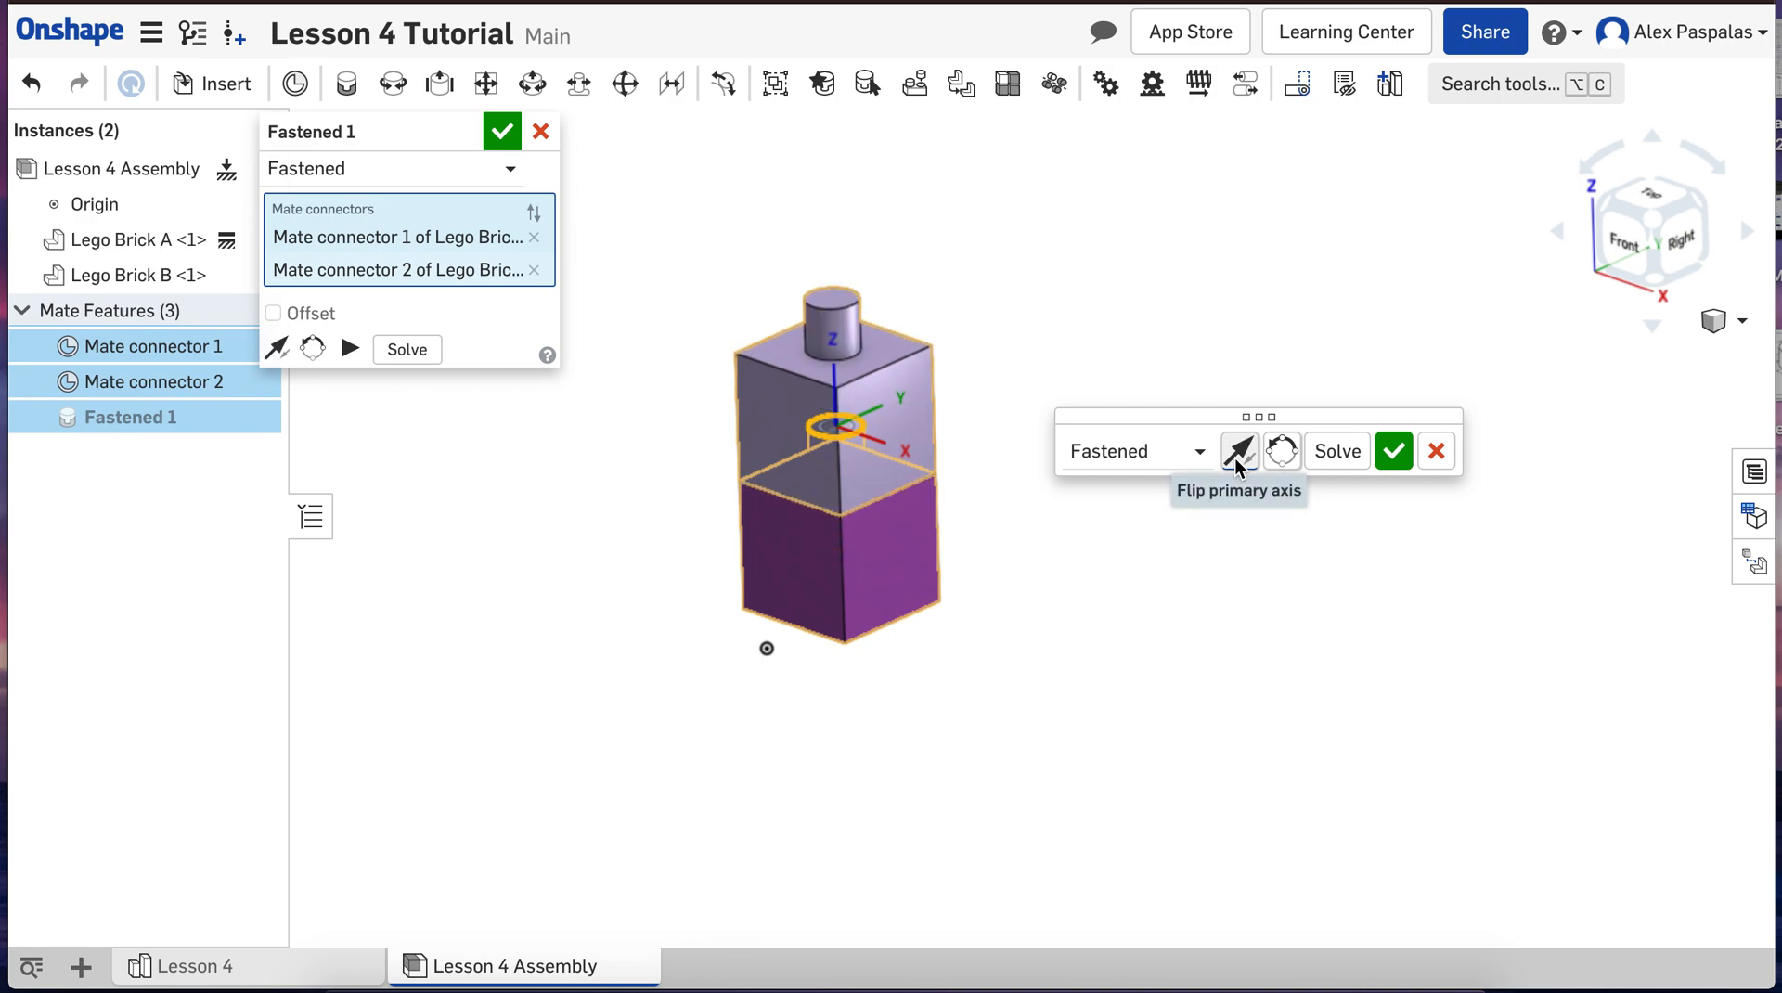
{"action": "left_click", "coordinate": [1285, 452]}
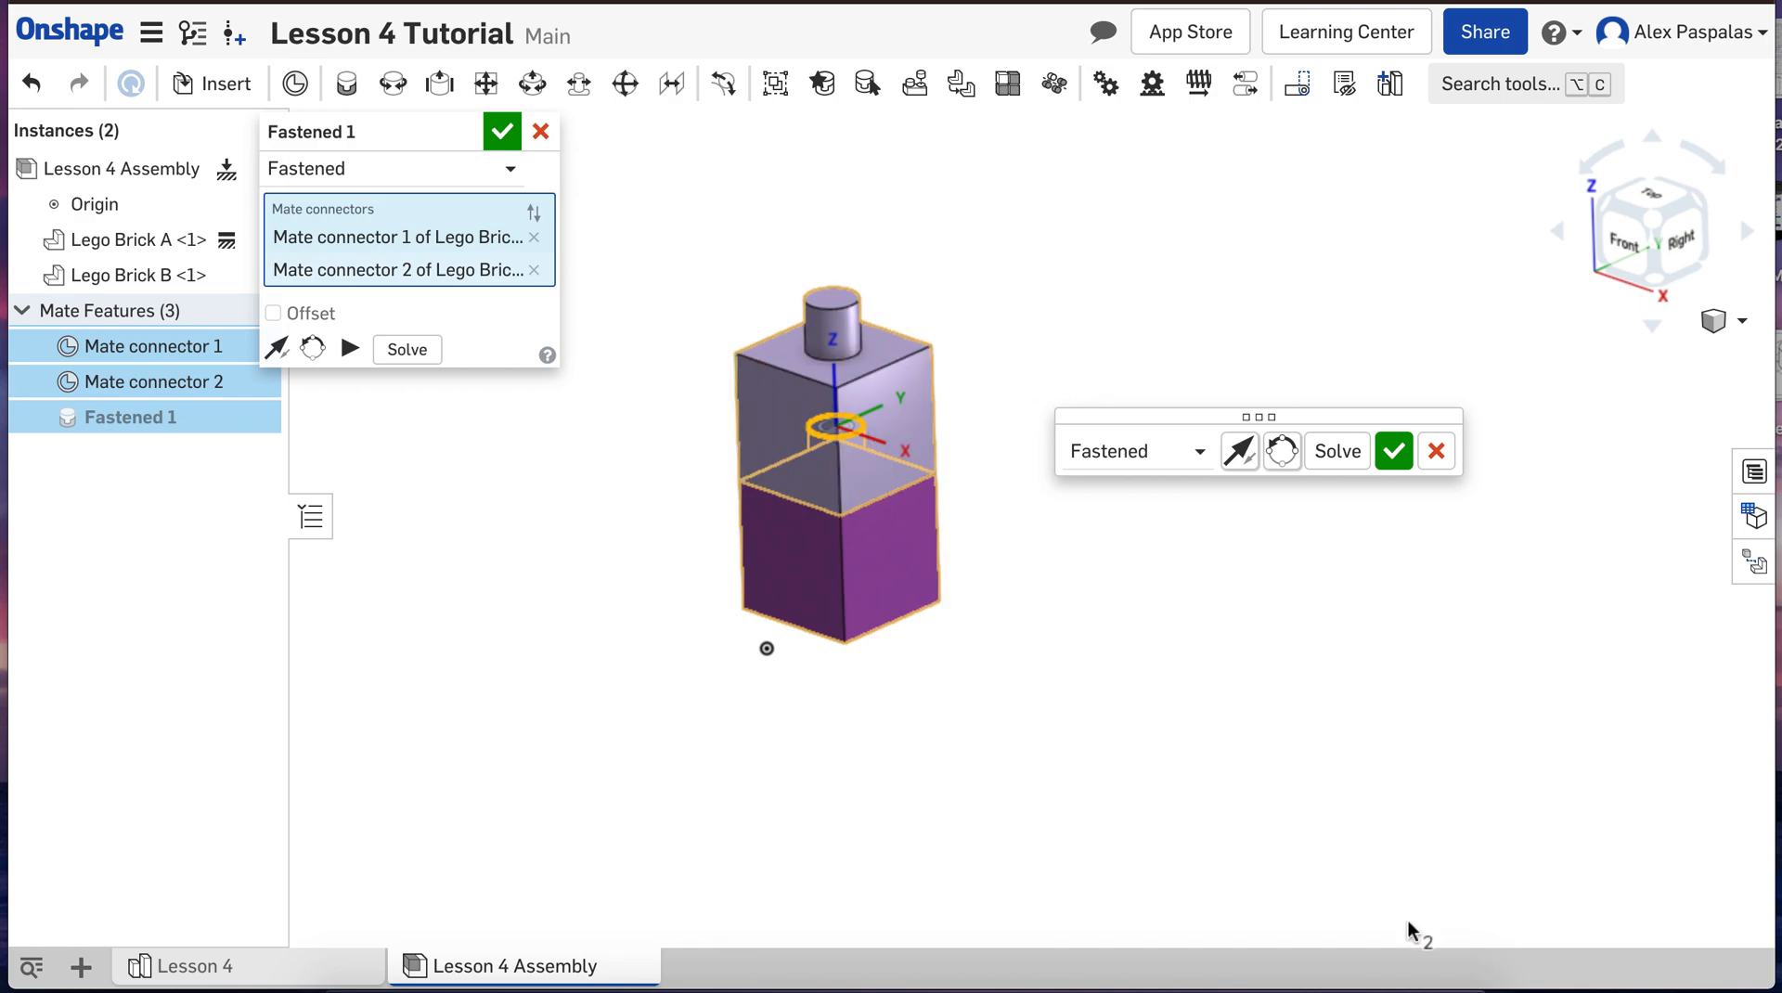
Step: Accept the Fastened mate between the two bricks and cancel the empty mate started after it
{"action": "left_click", "coordinate": [1392, 453]}
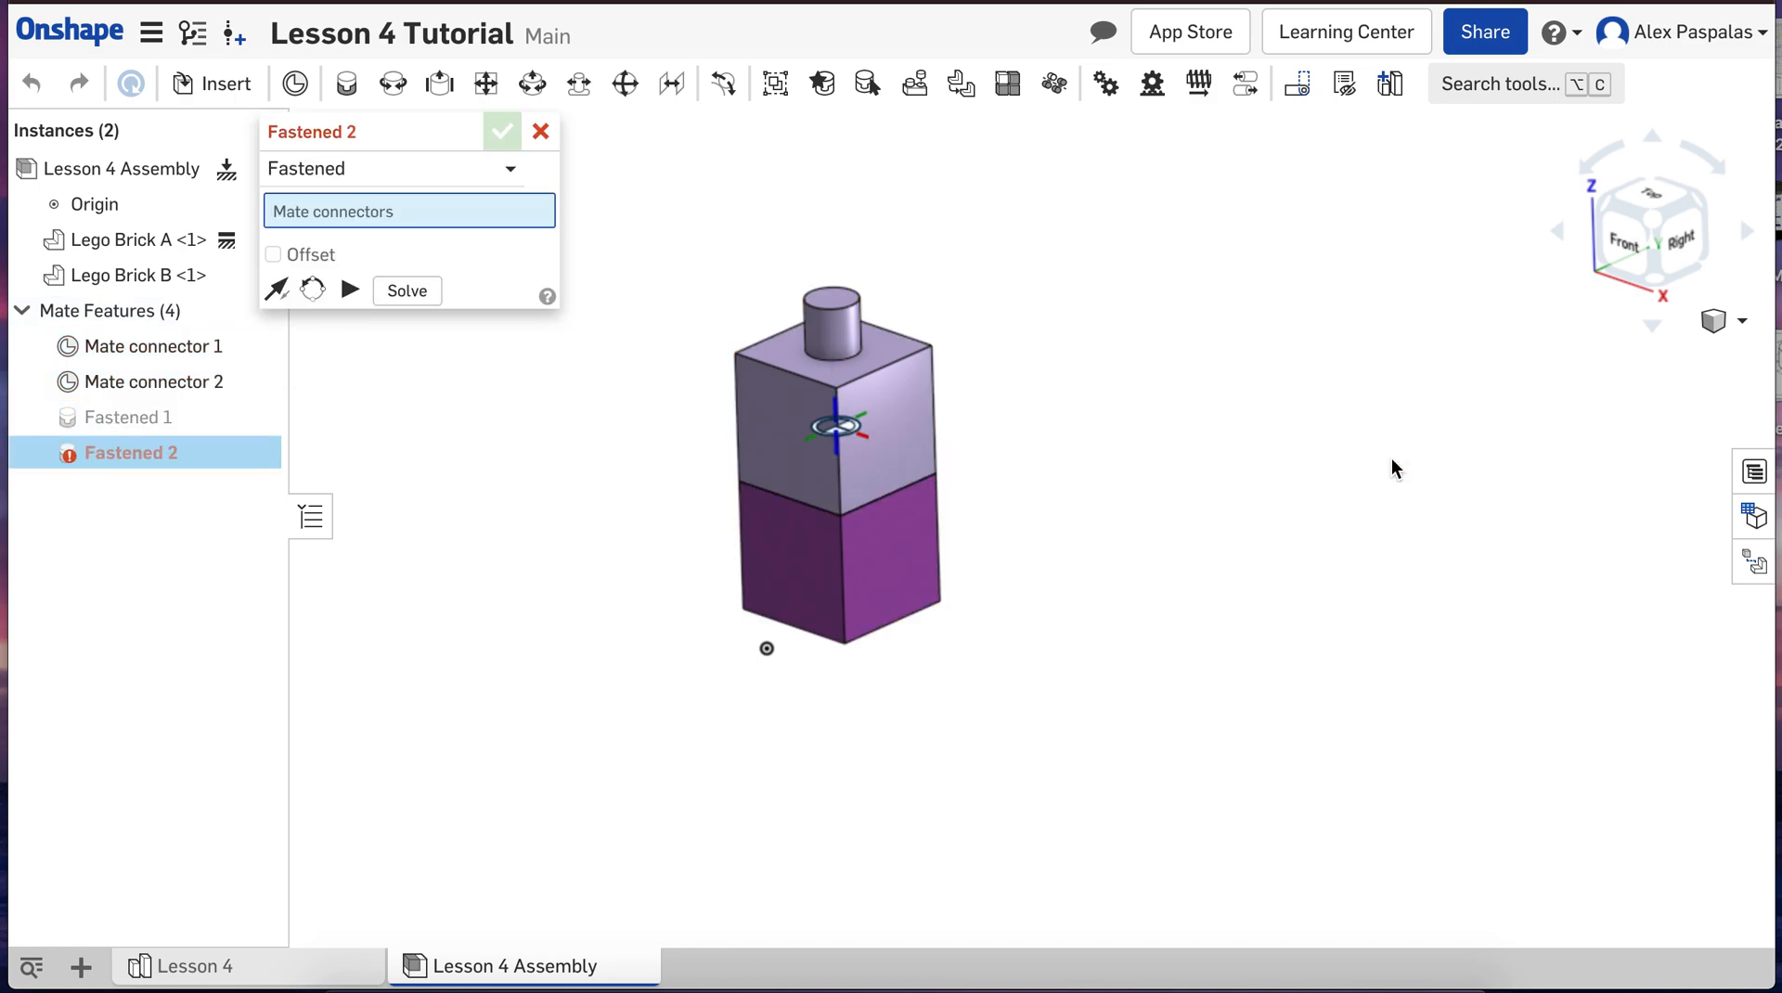
{"action": "right_click_drag", "start_coordinate": [1189, 676], "coordinate": [1179, 229]}
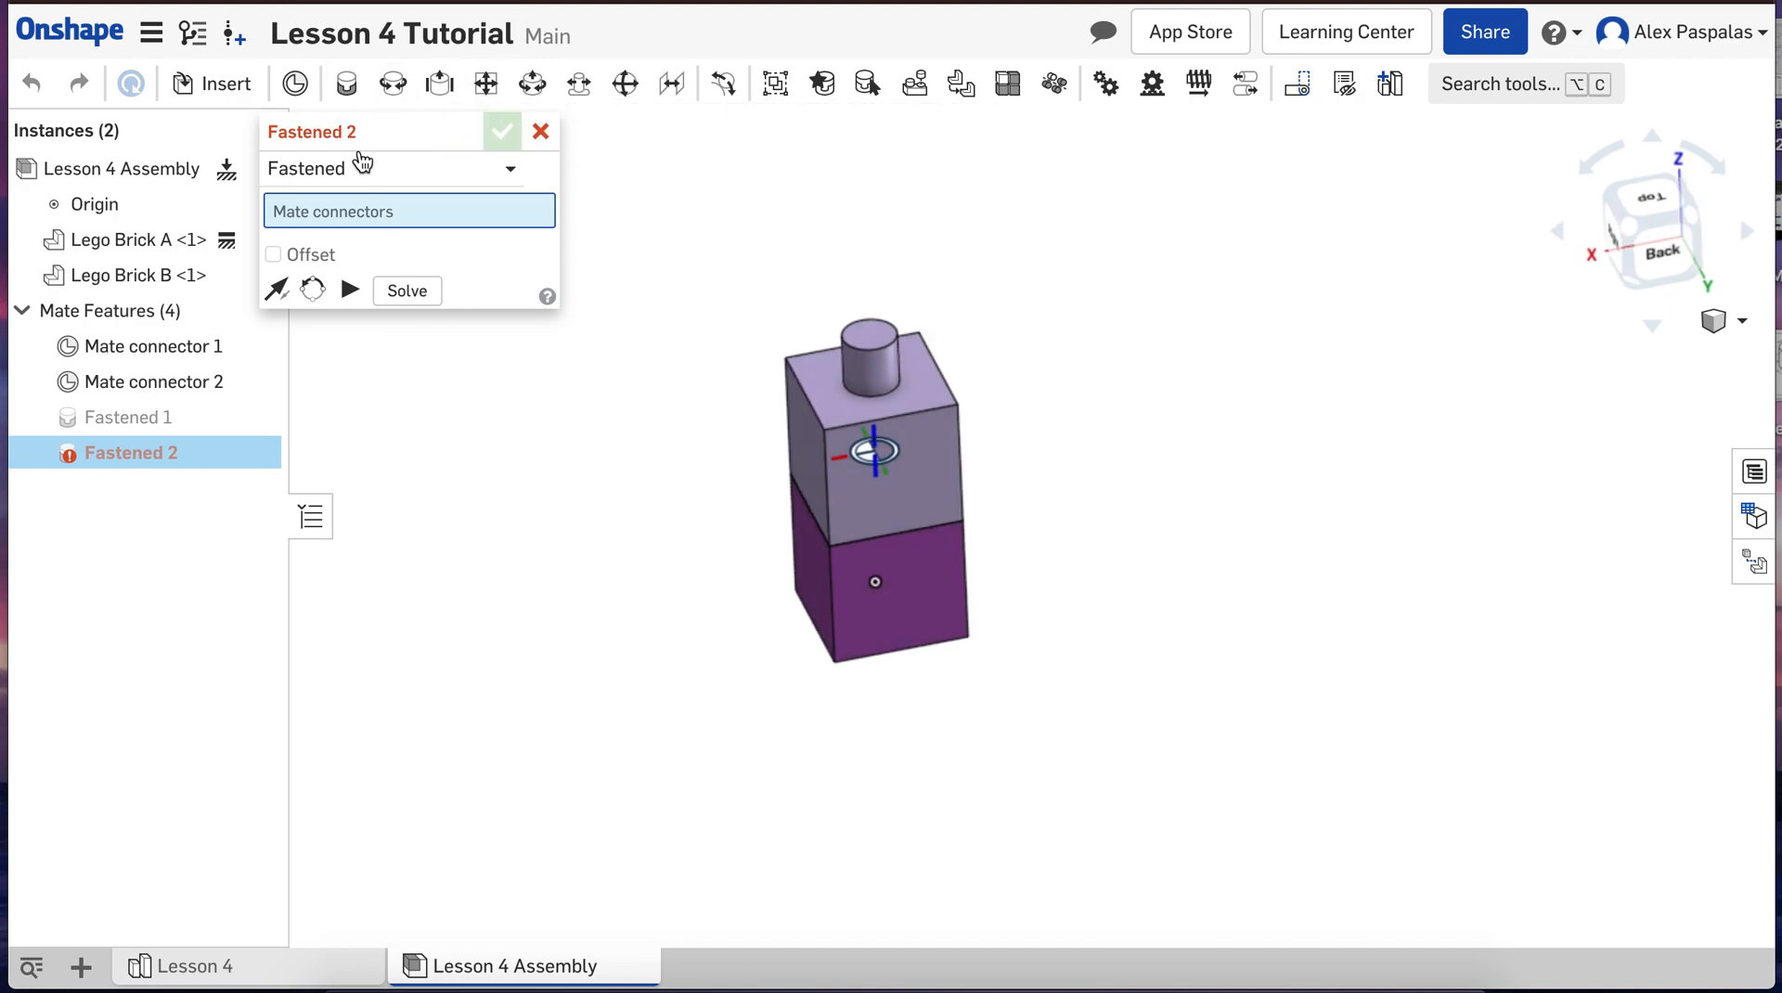
{"action": "left_click", "coordinate": [538, 133]}
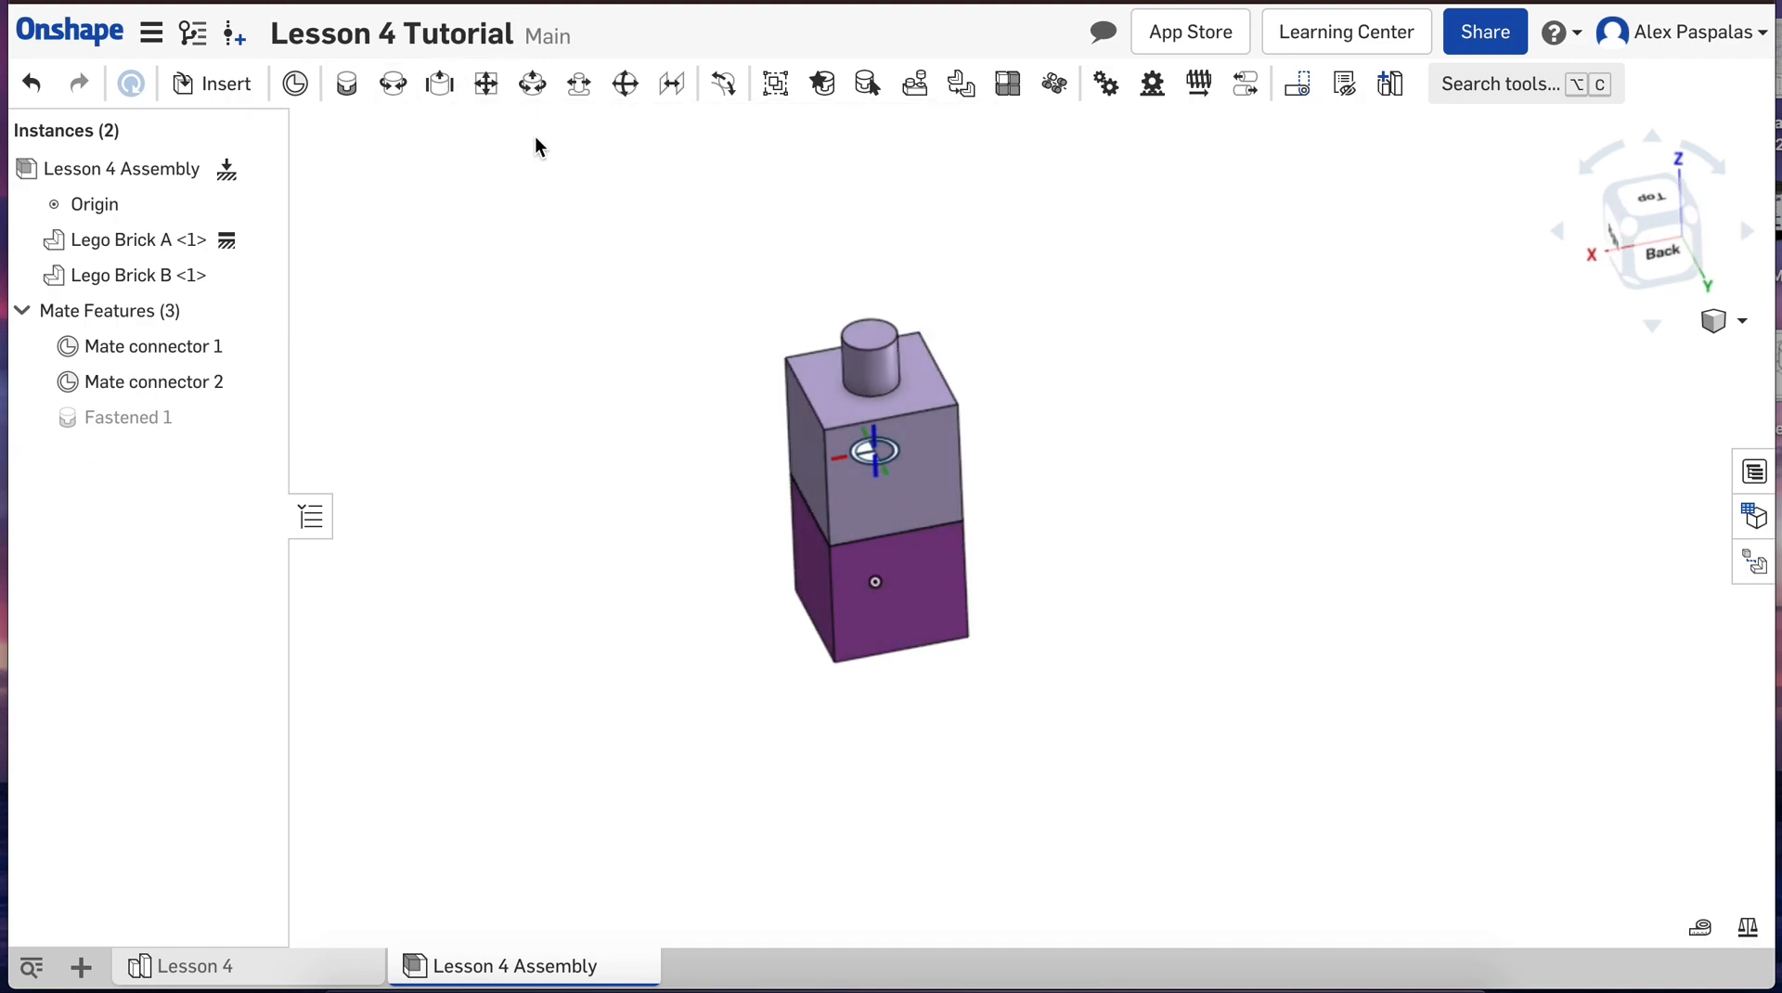
Step: Hide Mate connector 1 and Mate connector 2, and set the assembly to the isometric view
{"action": "mouse_move", "coordinate": [573, 507]}
{"action": "right_mouse_down"}
{"action": "mouse_move", "coordinate": [603, 449]}
{"action": "mouse_move", "coordinate": [610, 483]}
{"action": "mouse_move", "coordinate": [587, 459]}
{"action": "mouse_move", "coordinate": [628, 489]}
{"action": "mouse_move", "coordinate": [632, 469]}
{"action": "mouse_move", "coordinate": [559, 462]}
{"action": "mouse_move", "coordinate": [601, 489]}
{"action": "right_mouse_up"}
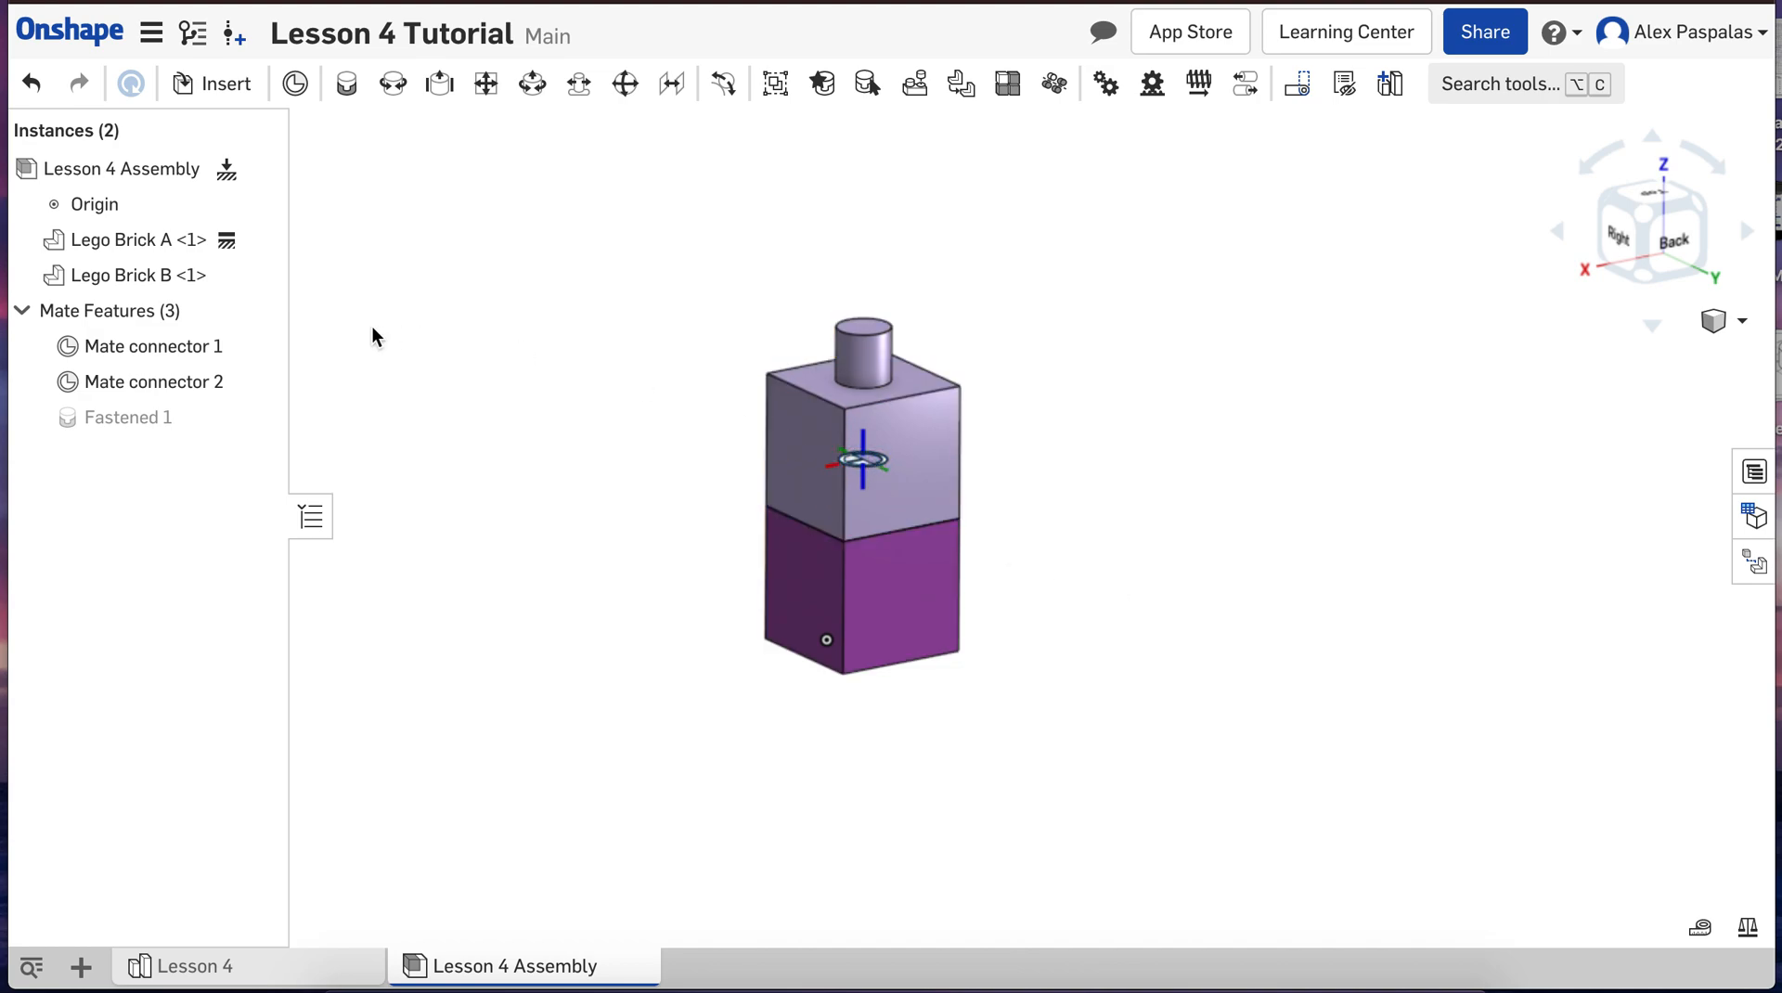
{"action": "left_click", "coordinate": [254, 346]}
{"action": "left_click", "coordinate": [253, 383]}
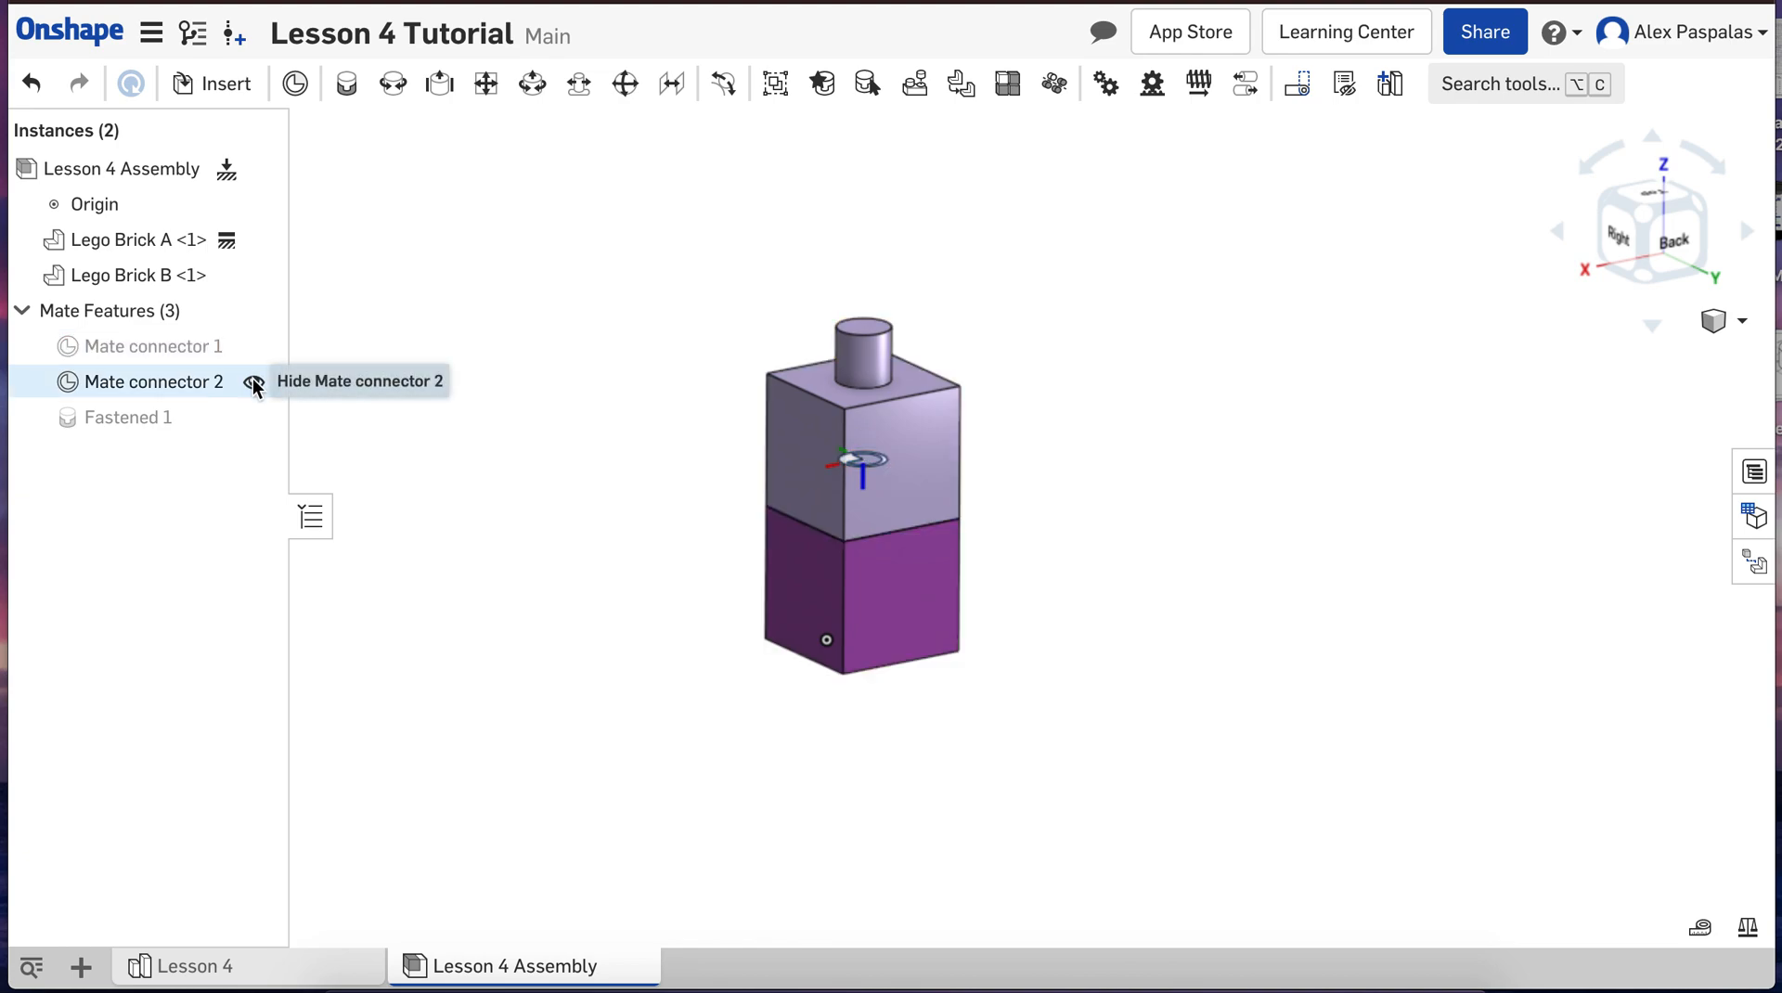
{"action": "right_click_drag", "start_coordinate": [557, 618], "coordinate": [726, 857]}
{"action": "left_click", "coordinate": [1717, 320]}
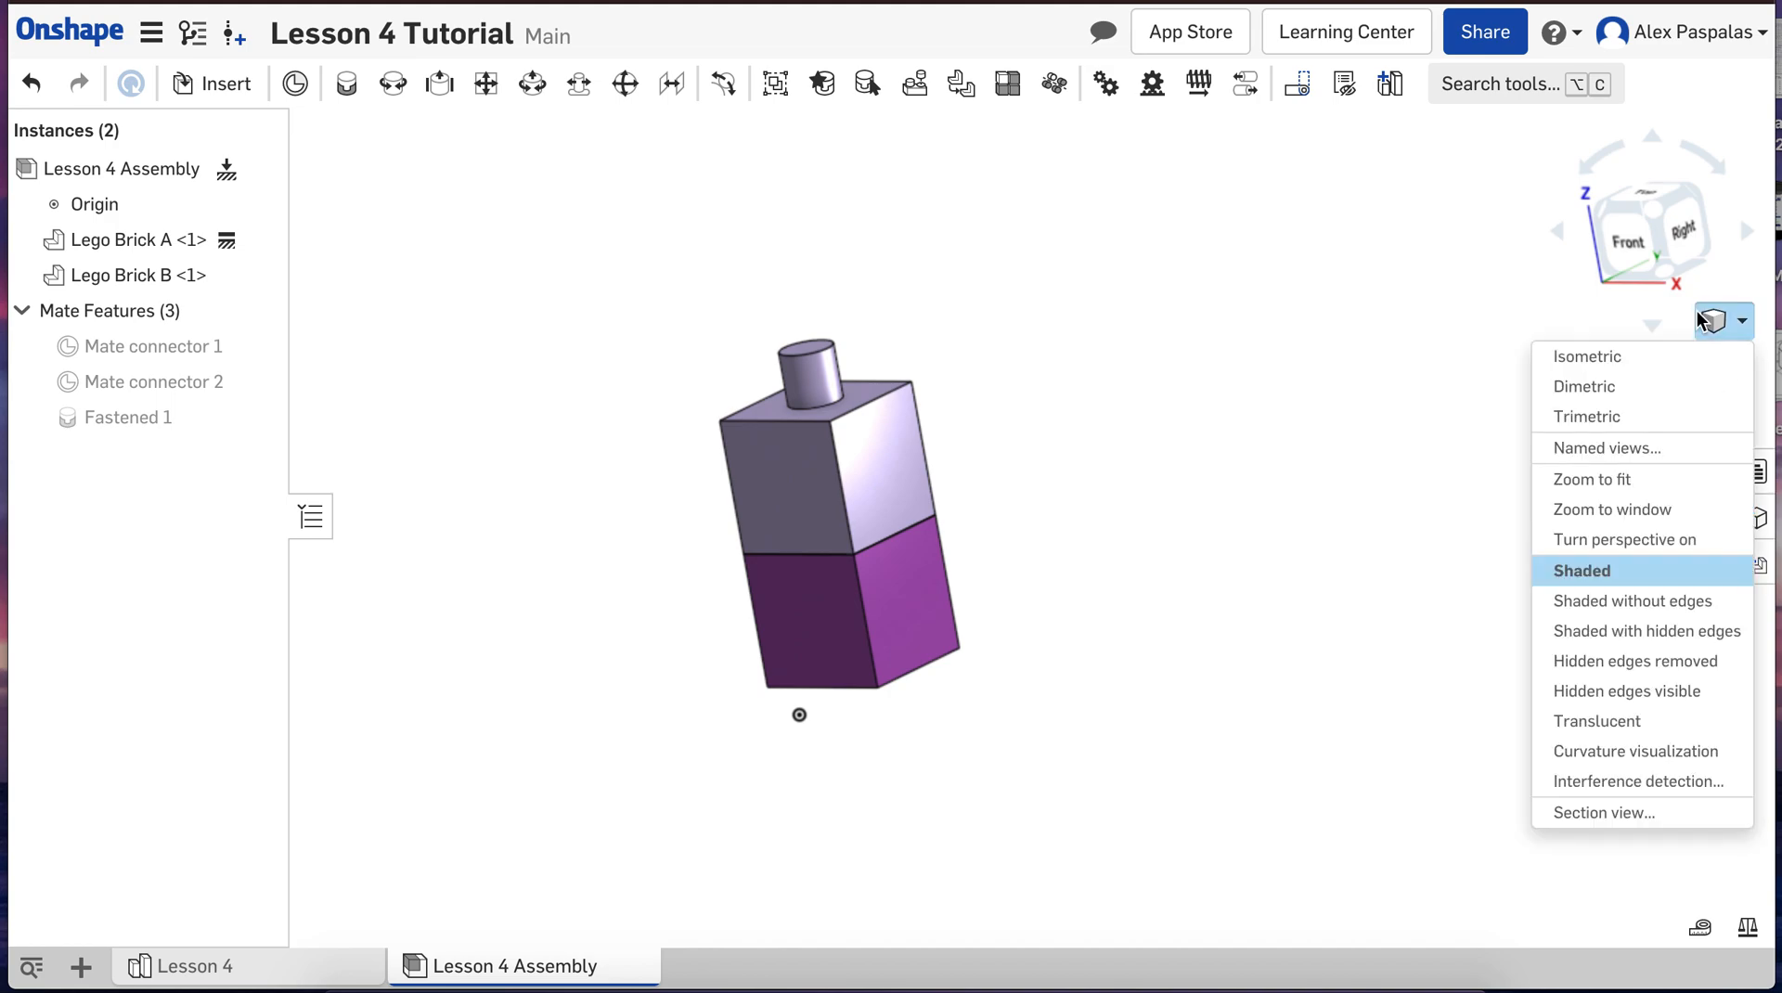
{"action": "left_click", "coordinate": [1671, 358]}
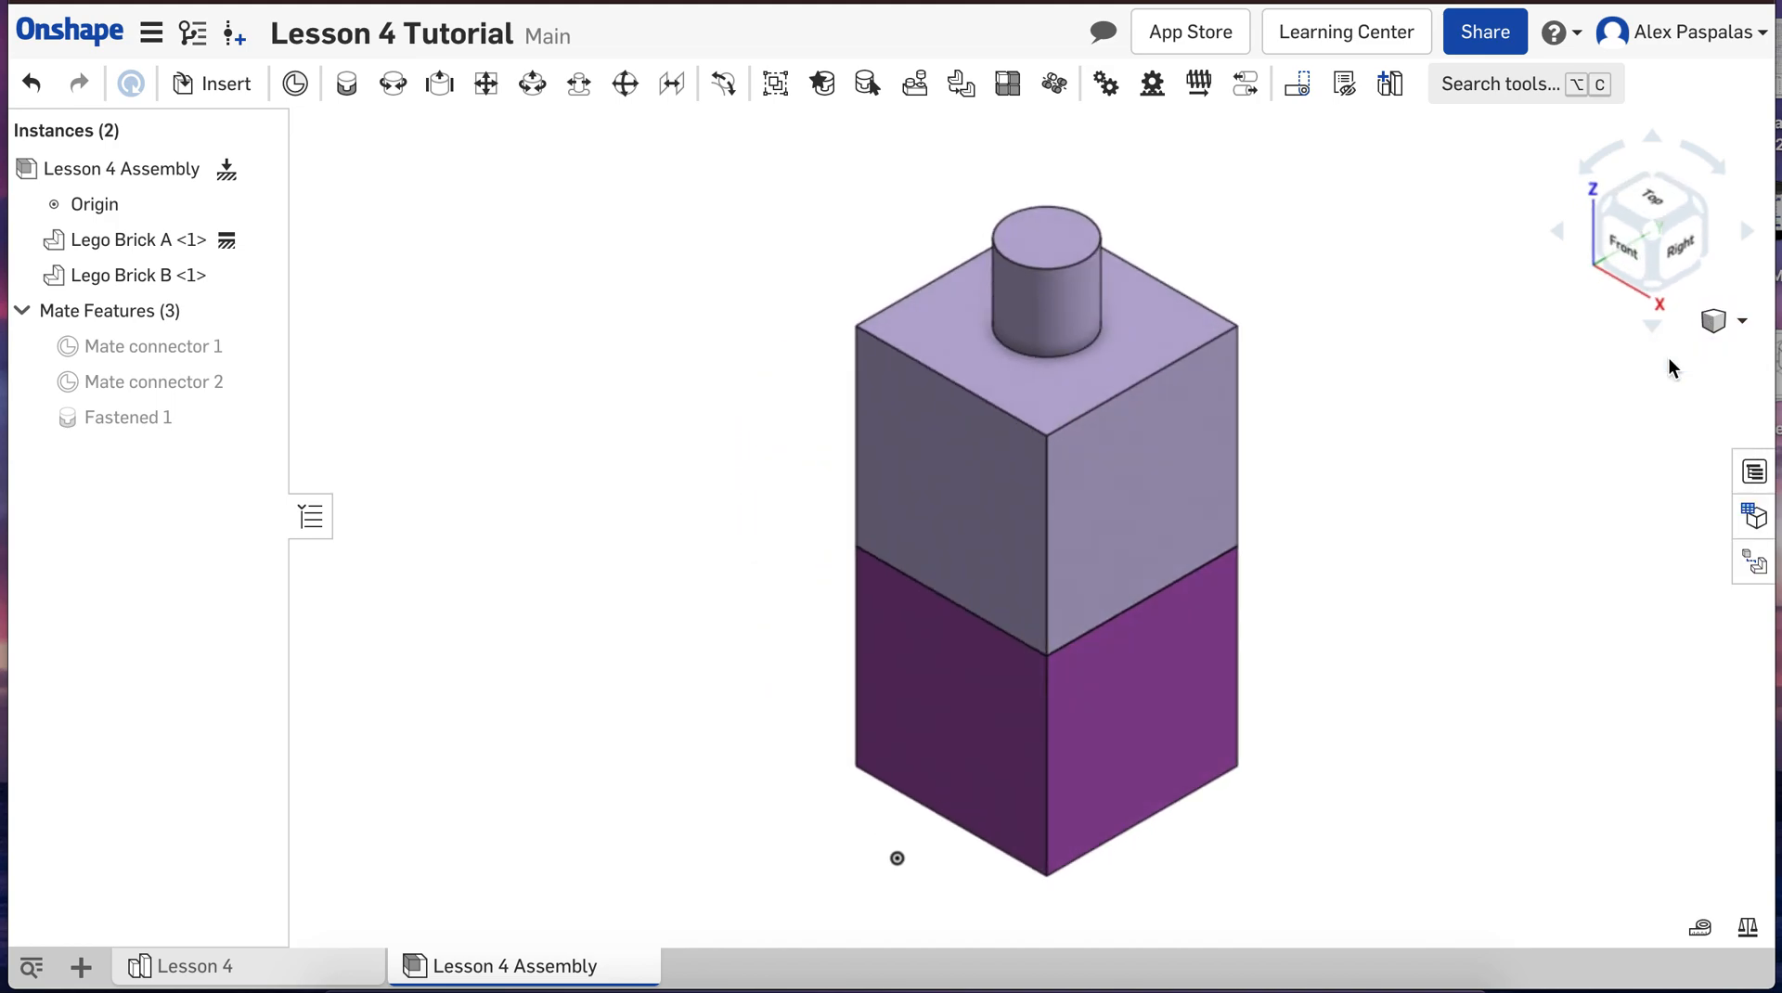
{"action": "scroll", "coordinate": [1462, 583], "scroll_direction": "down", "scroll_amount": 3}
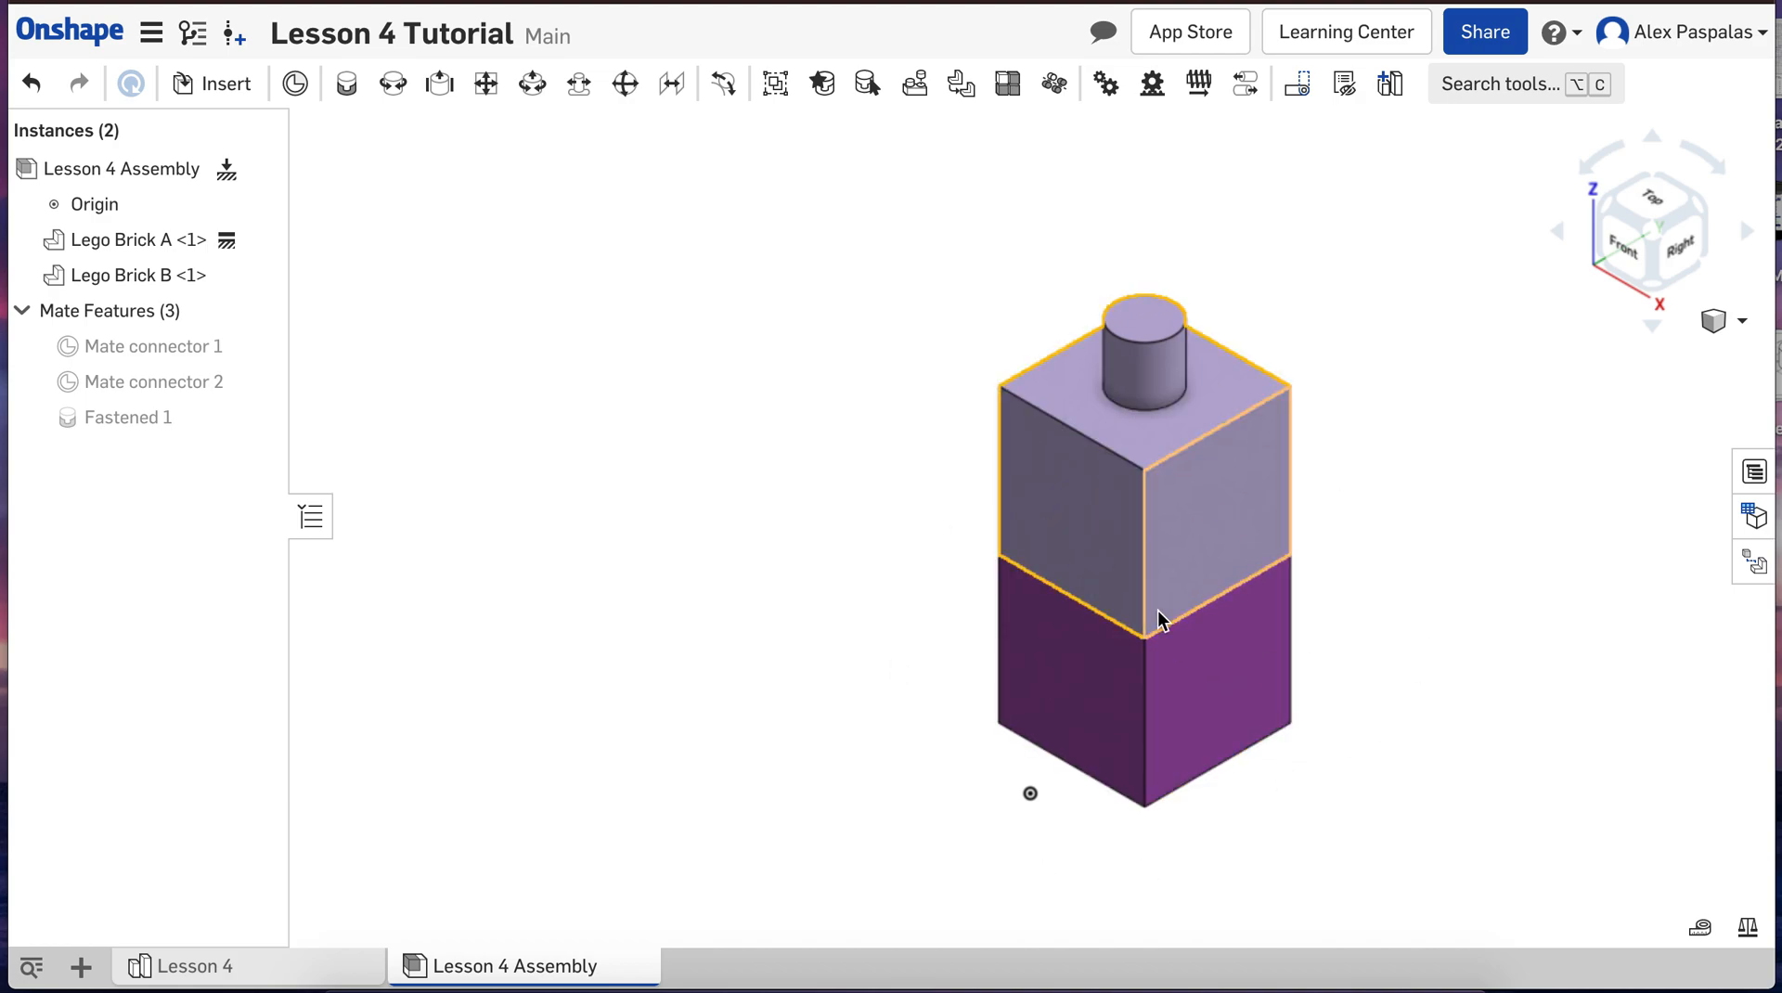
Step: In the Lesson 4 part studio, sketch a circle about 34.8 mm in diameter on the front face of Lego Brick B
{"action": "left_click", "coordinate": [247, 987]}
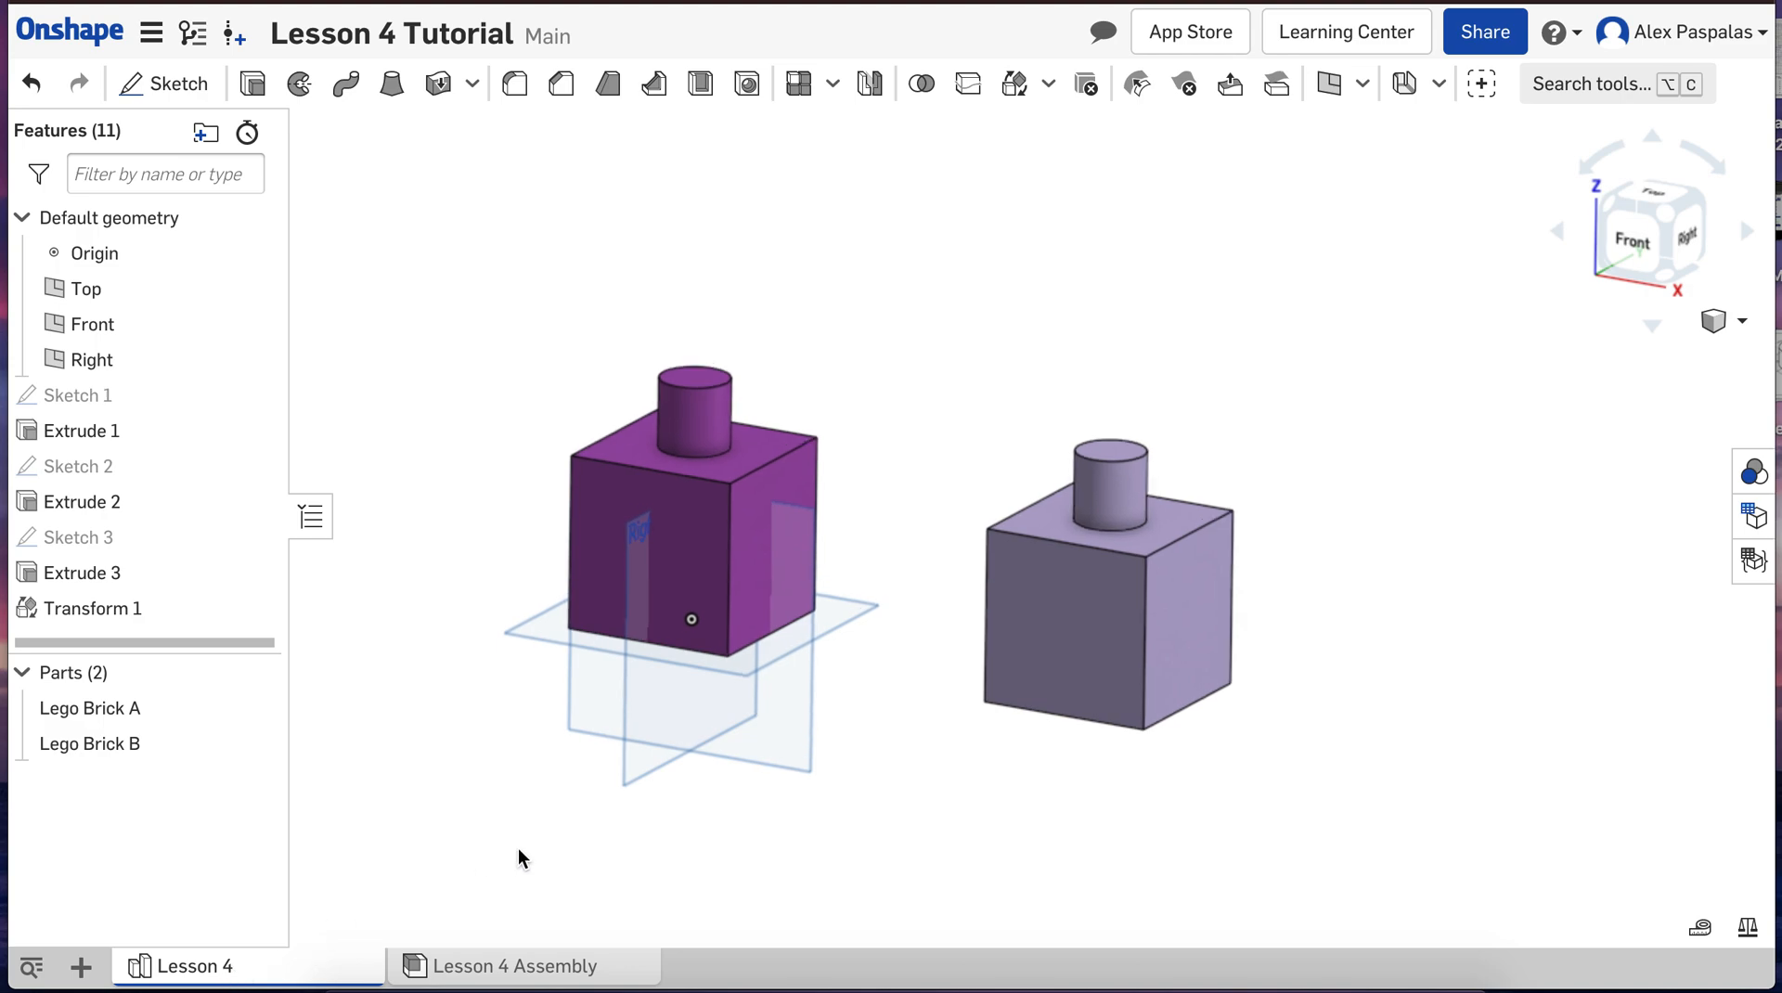
{"action": "scroll", "coordinate": [517, 854], "scroll_direction": "down", "scroll_amount": 2}
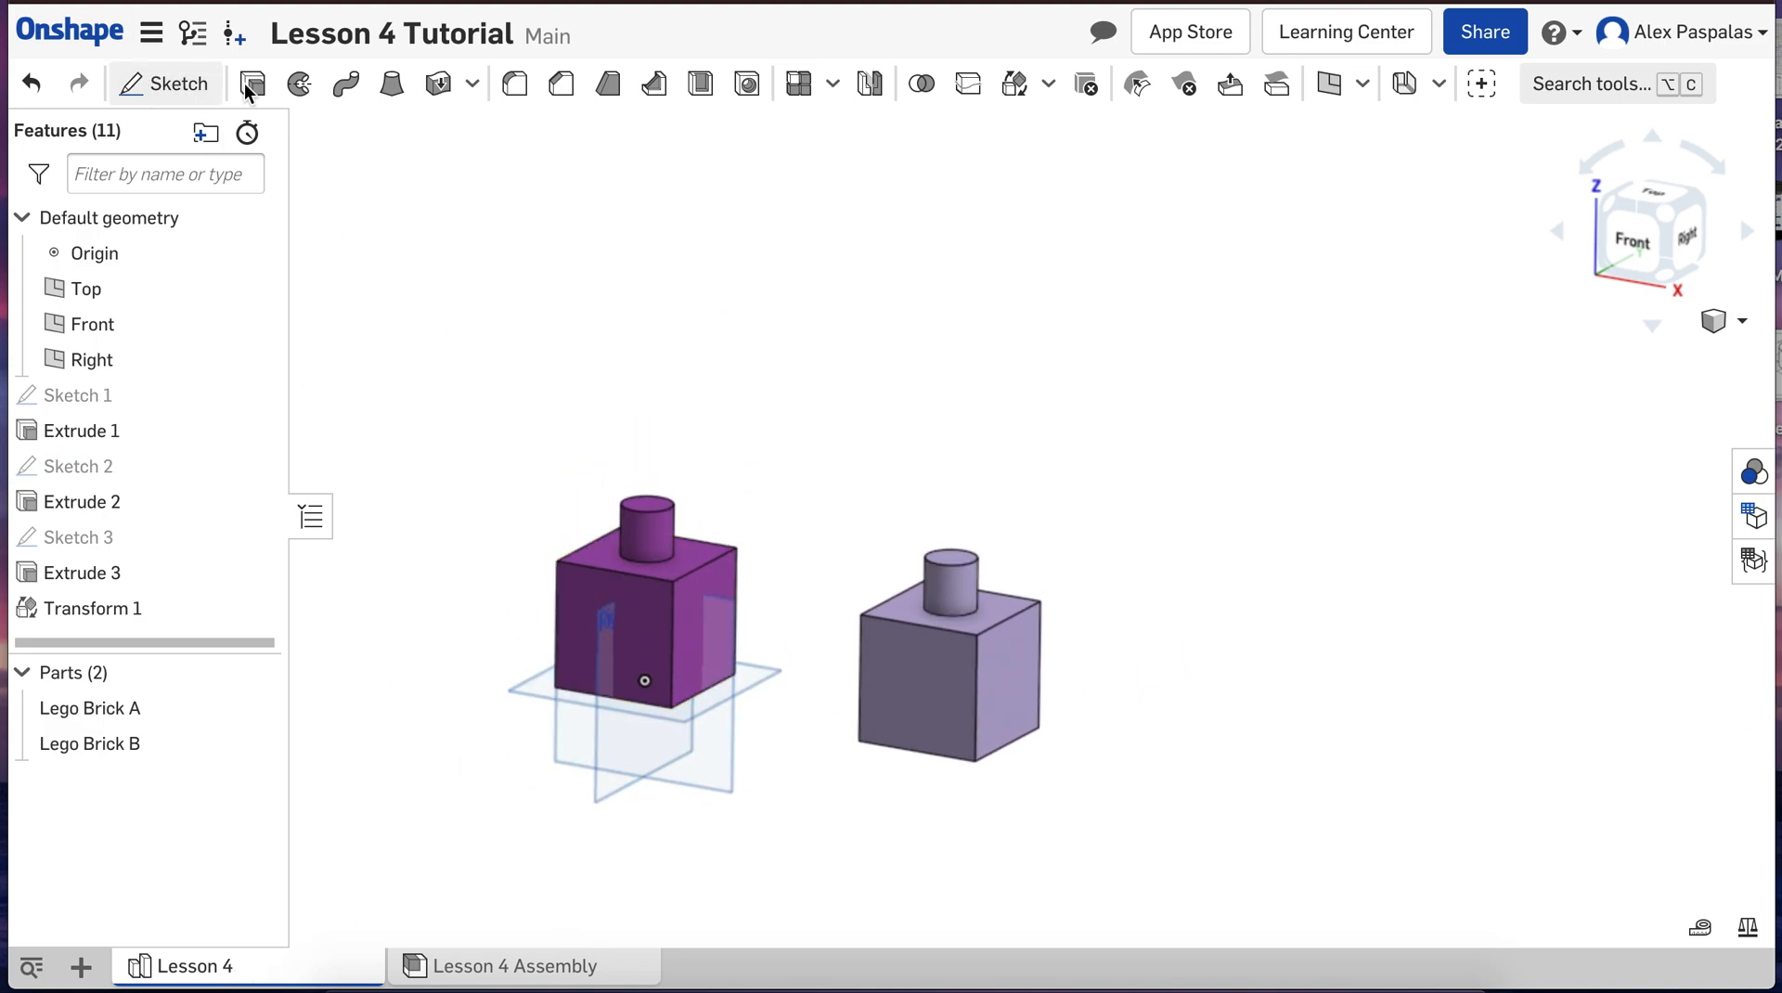
{"action": "left_click", "coordinate": [162, 84]}
{"action": "left_click", "coordinate": [919, 692]}
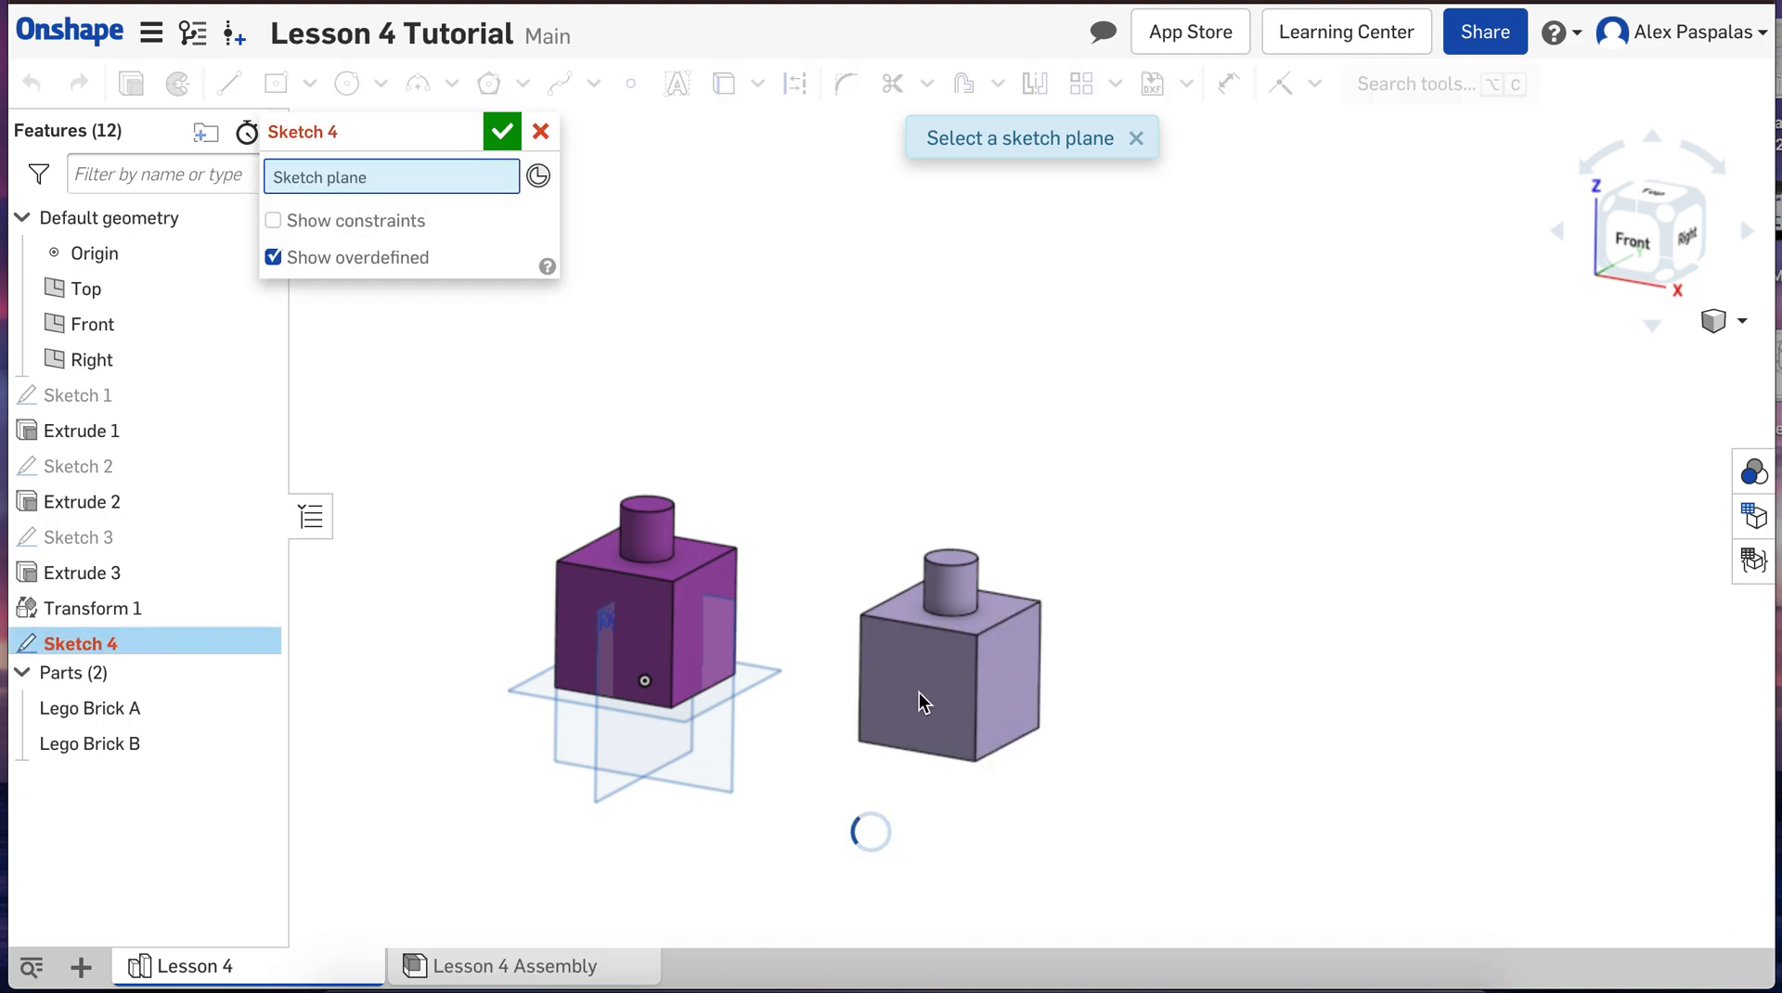
{"action": "left_click", "coordinate": [346, 83]}
{"action": "left_click", "coordinate": [914, 683]}
{"action": "left_click", "coordinate": [929, 672]}
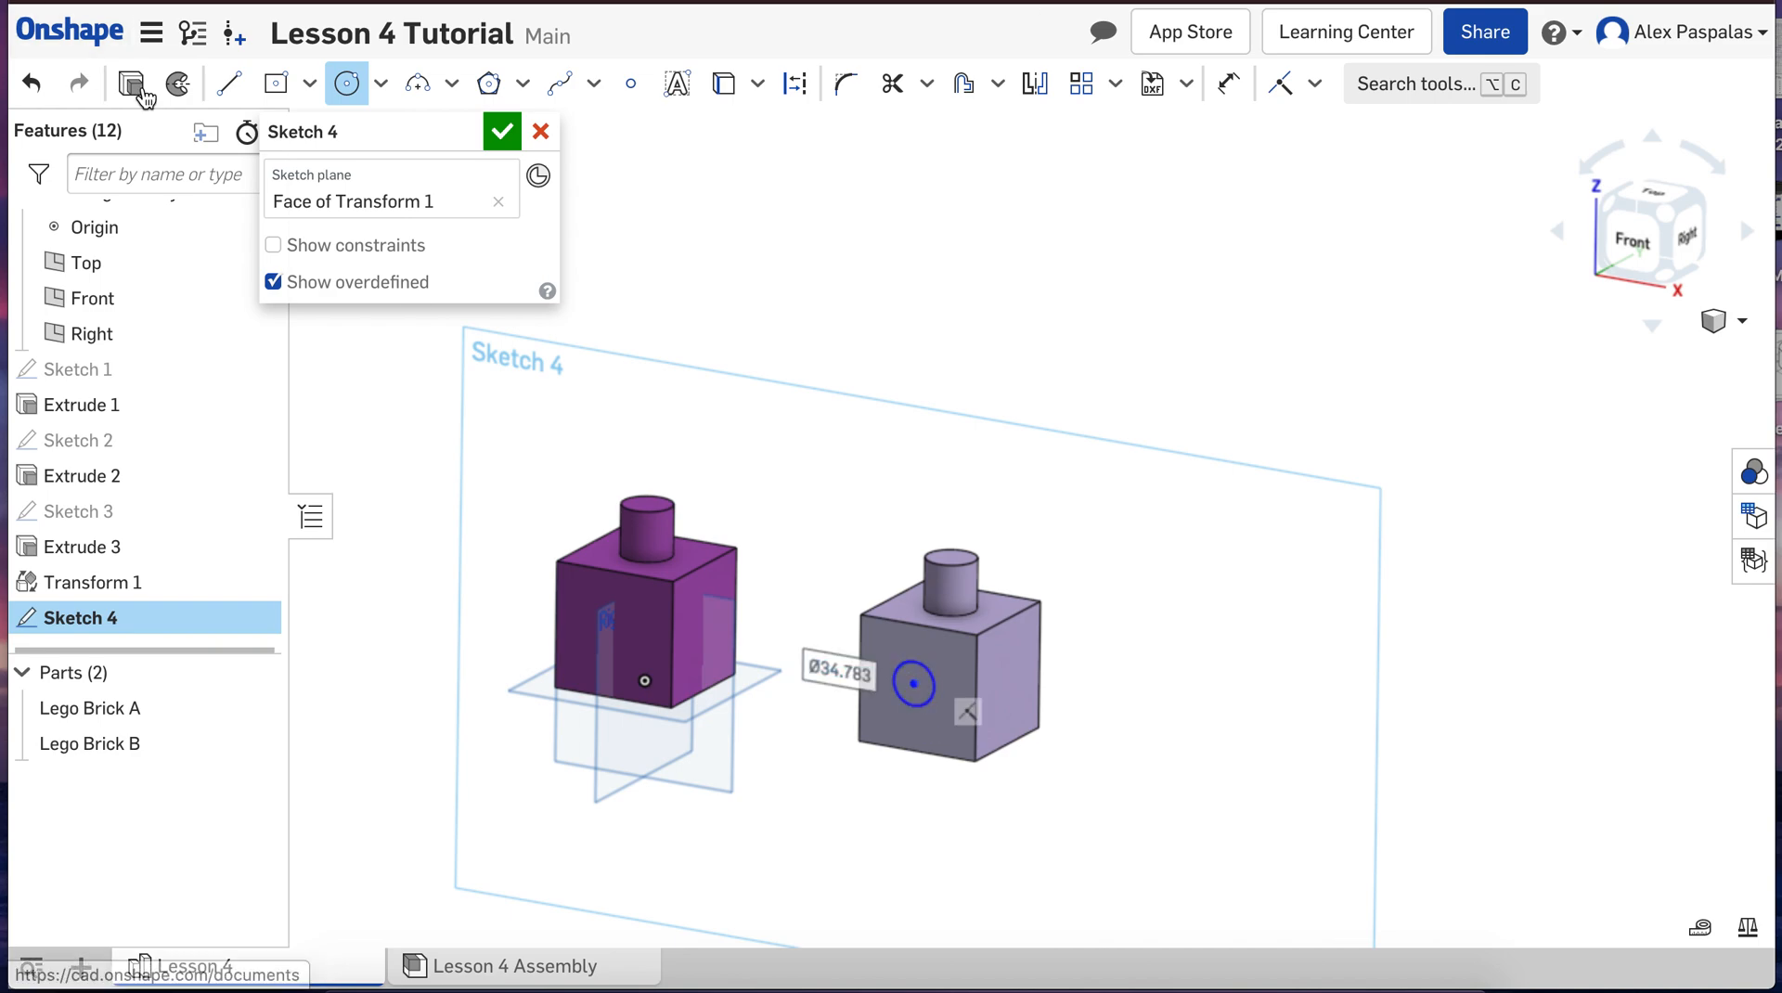
{"action": "key", "text": "Escape"}
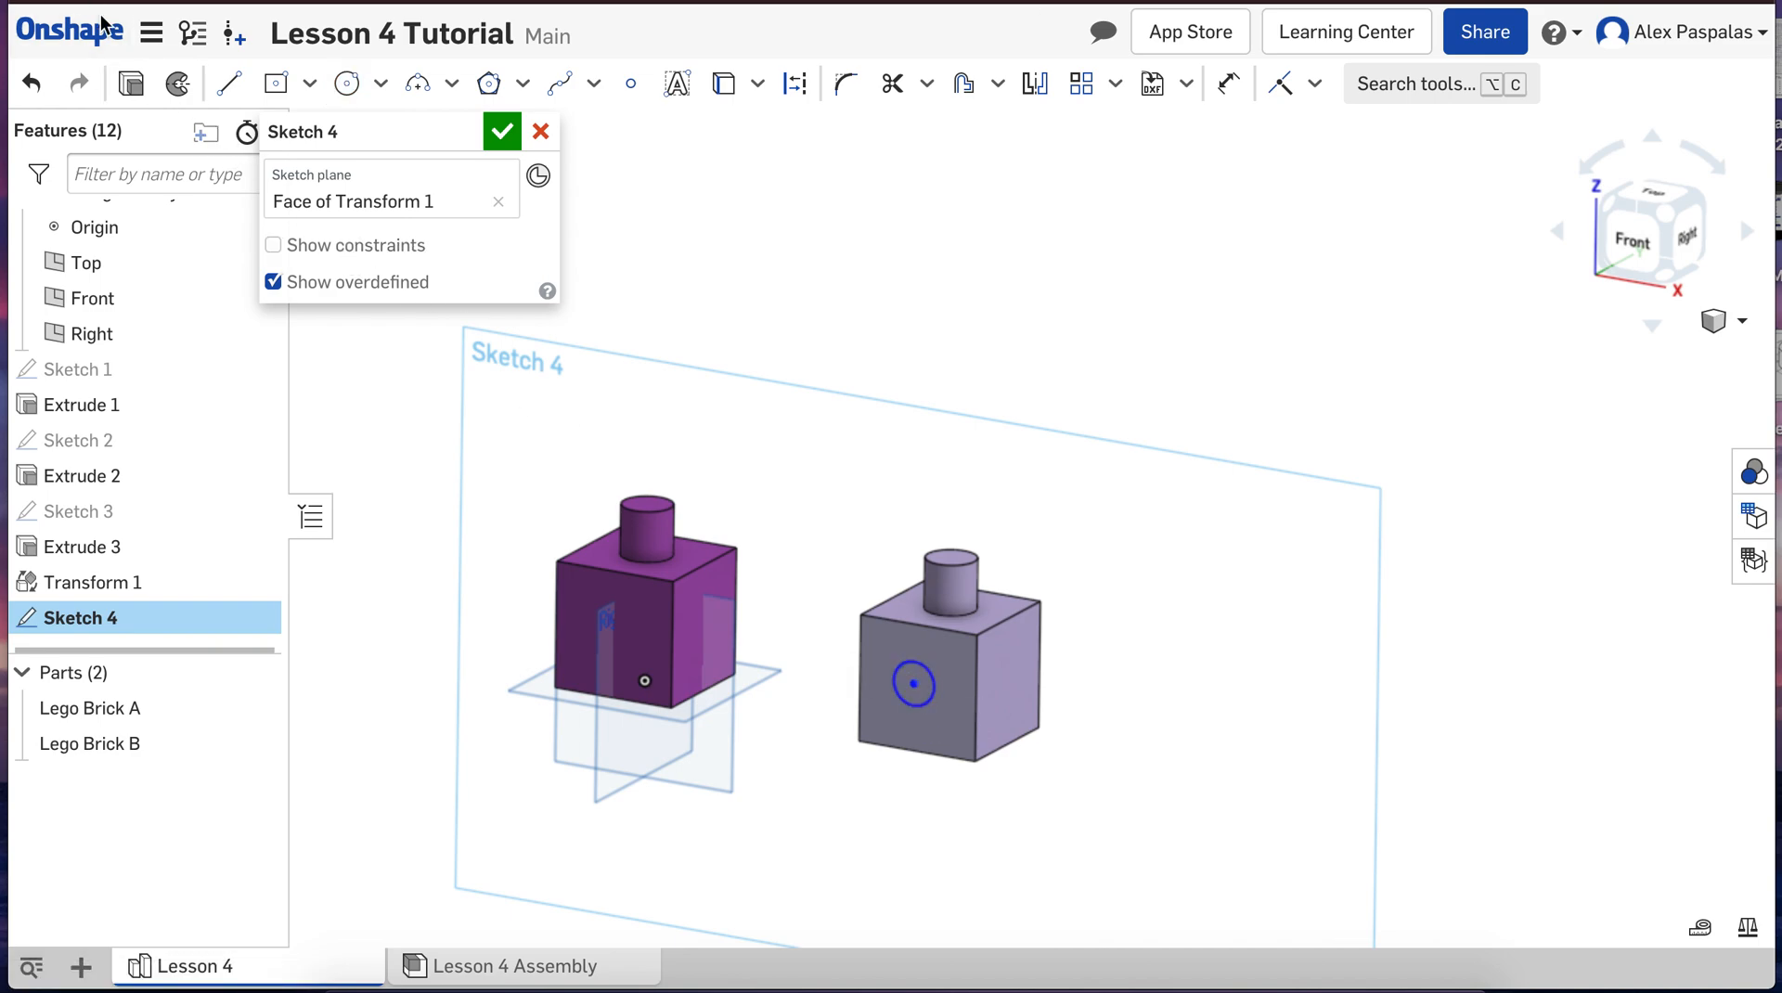
Step: Cut the circle 25 mm deep into Lego Brick B with a Remove extrude, and return to Lesson 4 Assembly
{"action": "left_click", "coordinate": [131, 84]}
{"action": "left_click", "coordinate": [434, 220]}
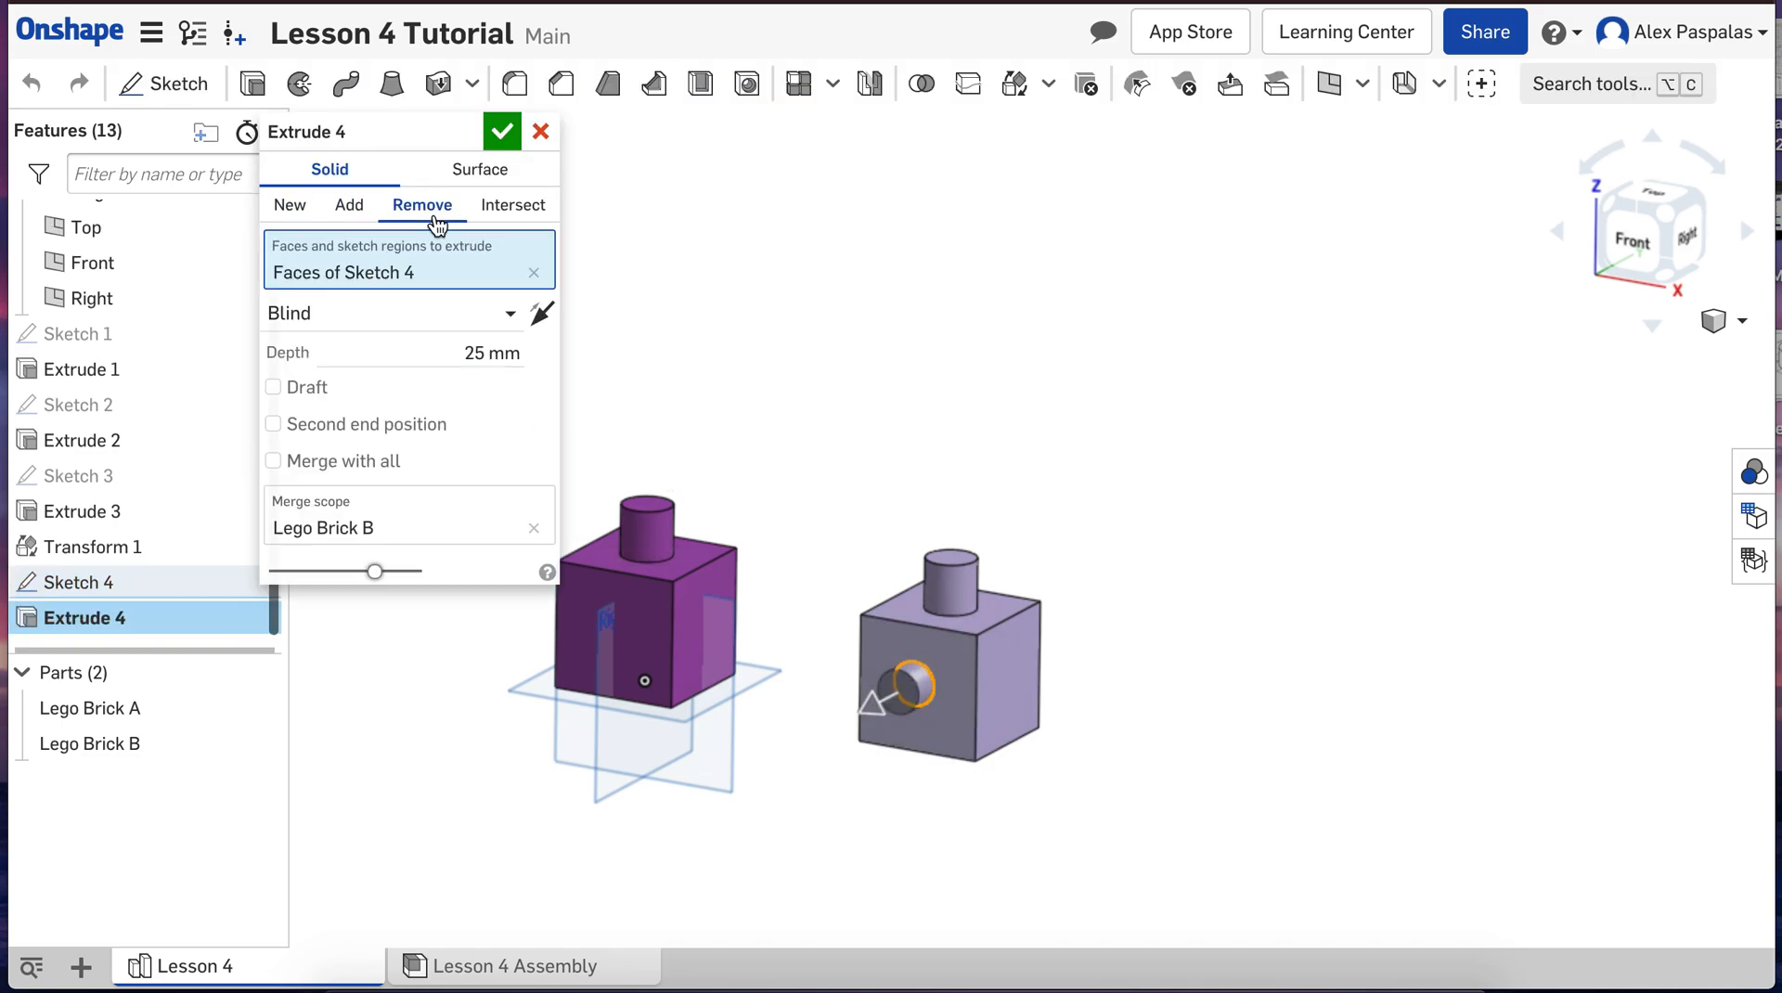
{"action": "left_click", "coordinate": [502, 133]}
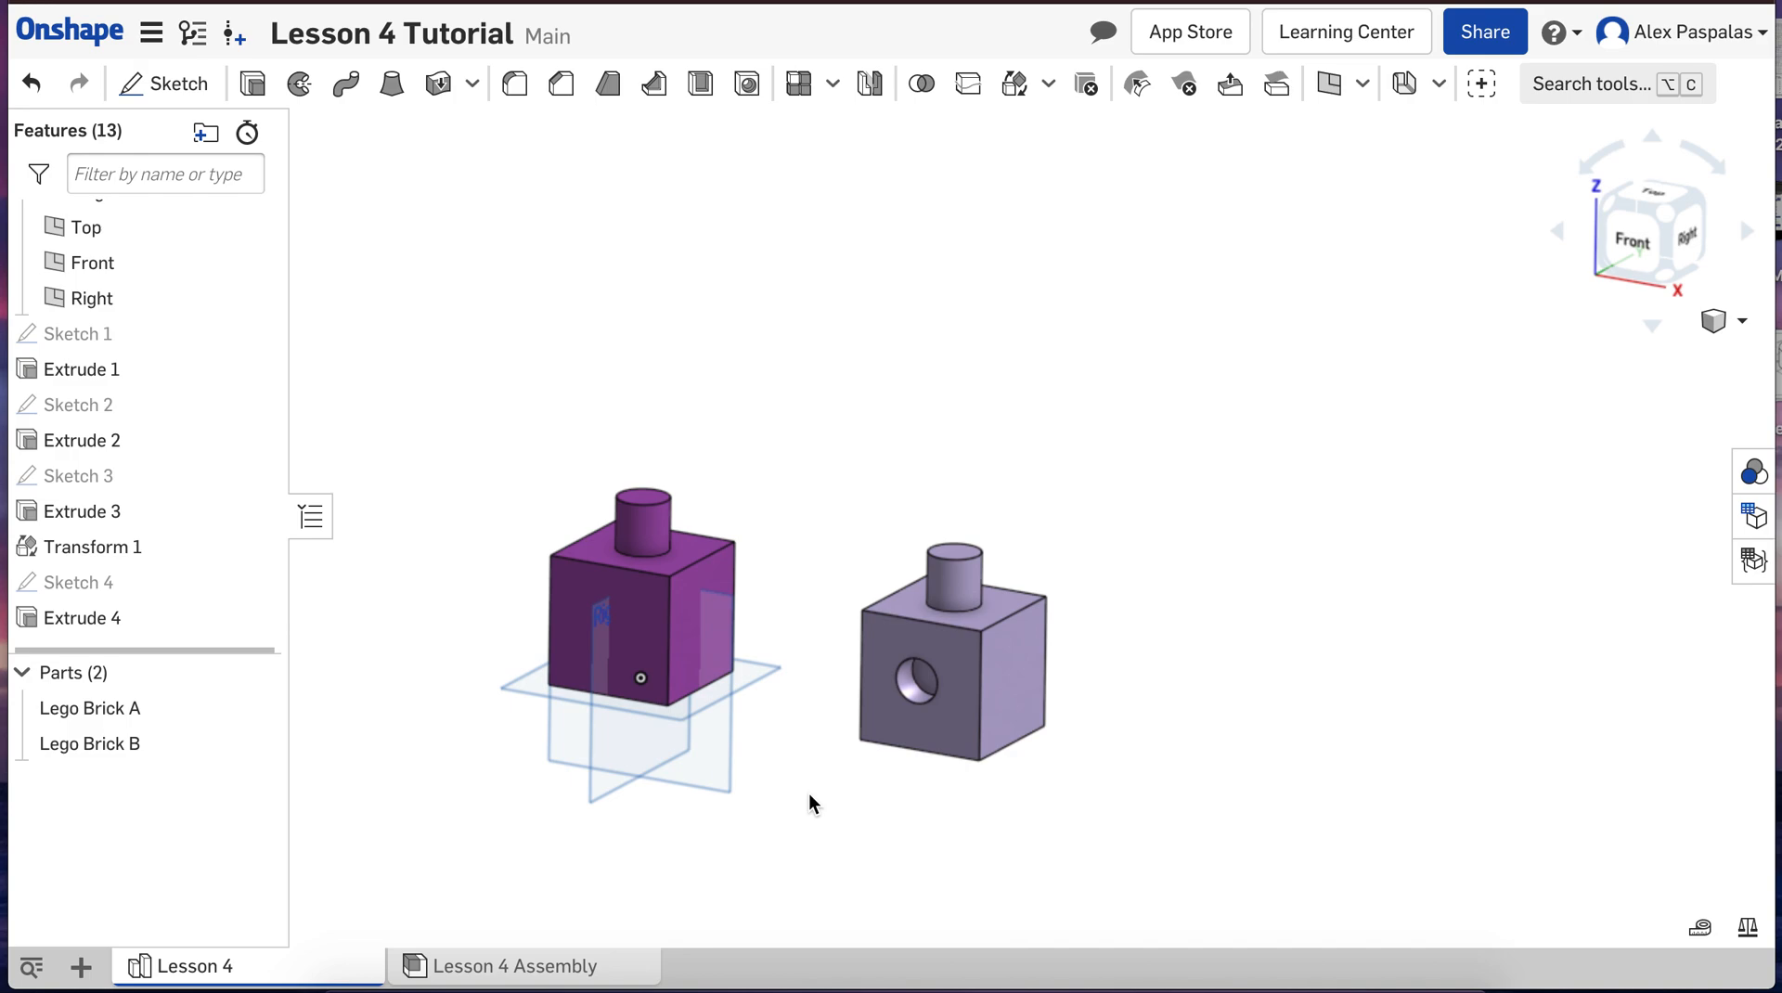
{"action": "left_click", "coordinate": [535, 956]}
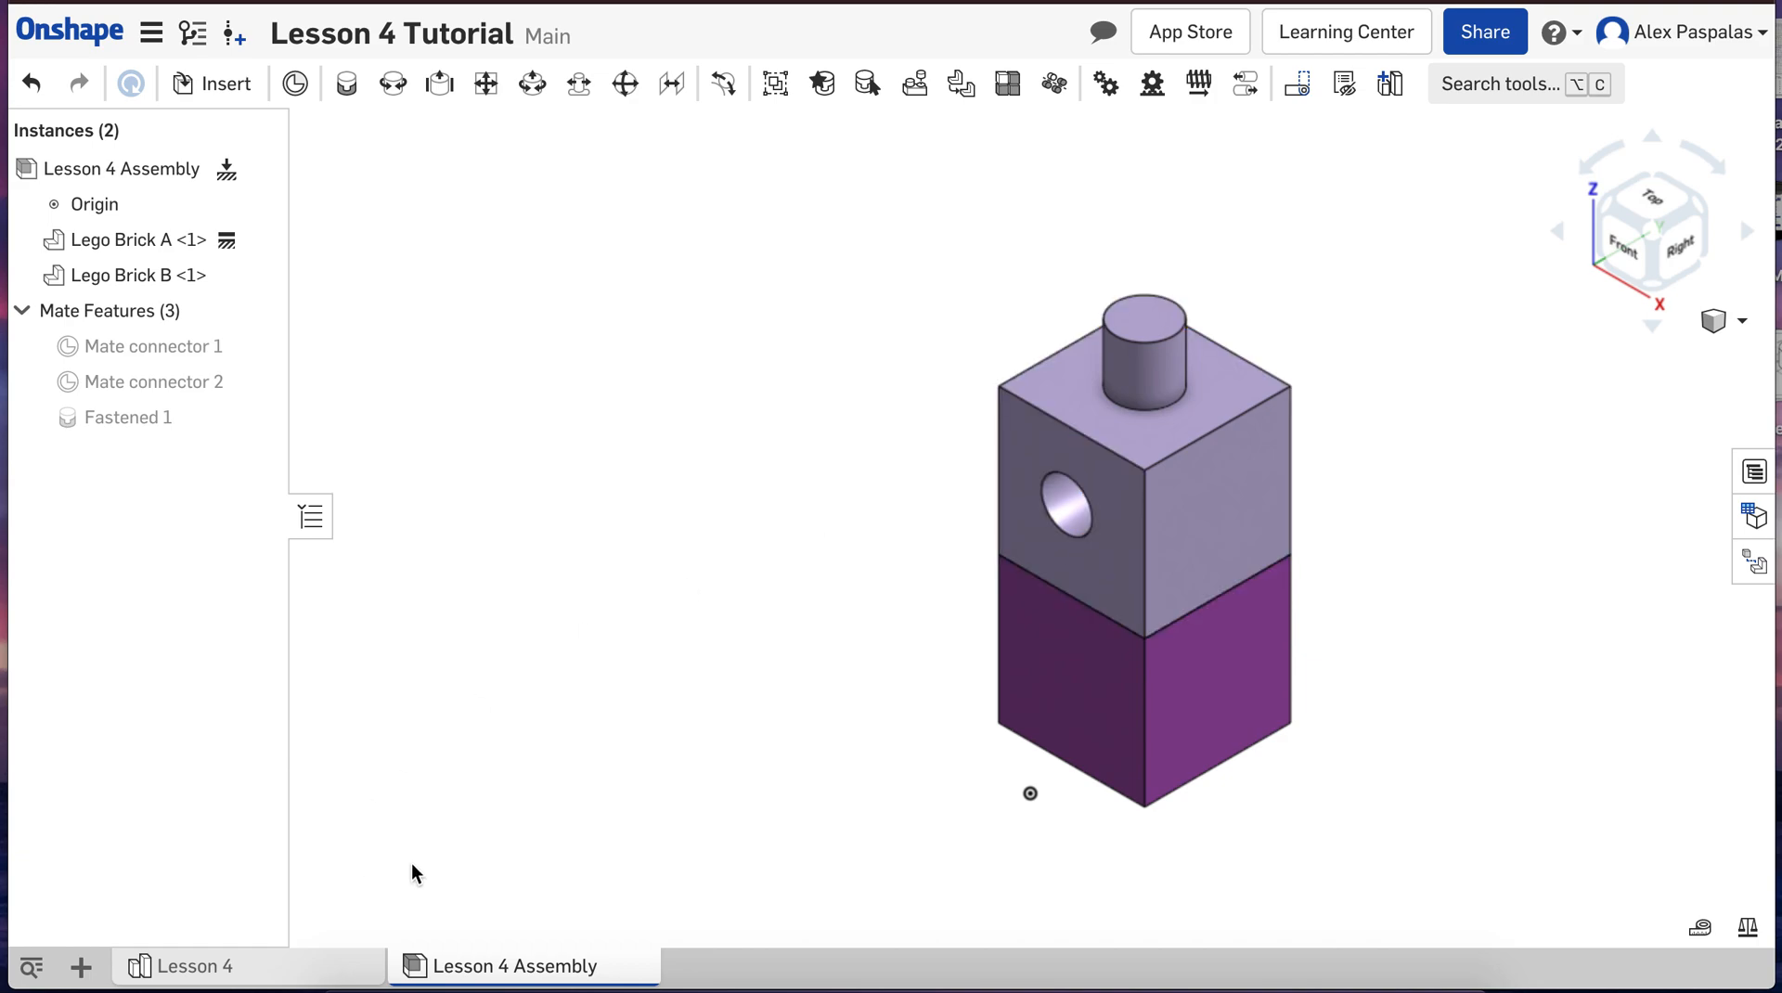
Step: Undo the circular cut and its sketch on Lego Brick B in the Lesson 4 part studio, and return to Lesson 4 Assembly
{"action": "mouse_move", "coordinate": [329, 968]}
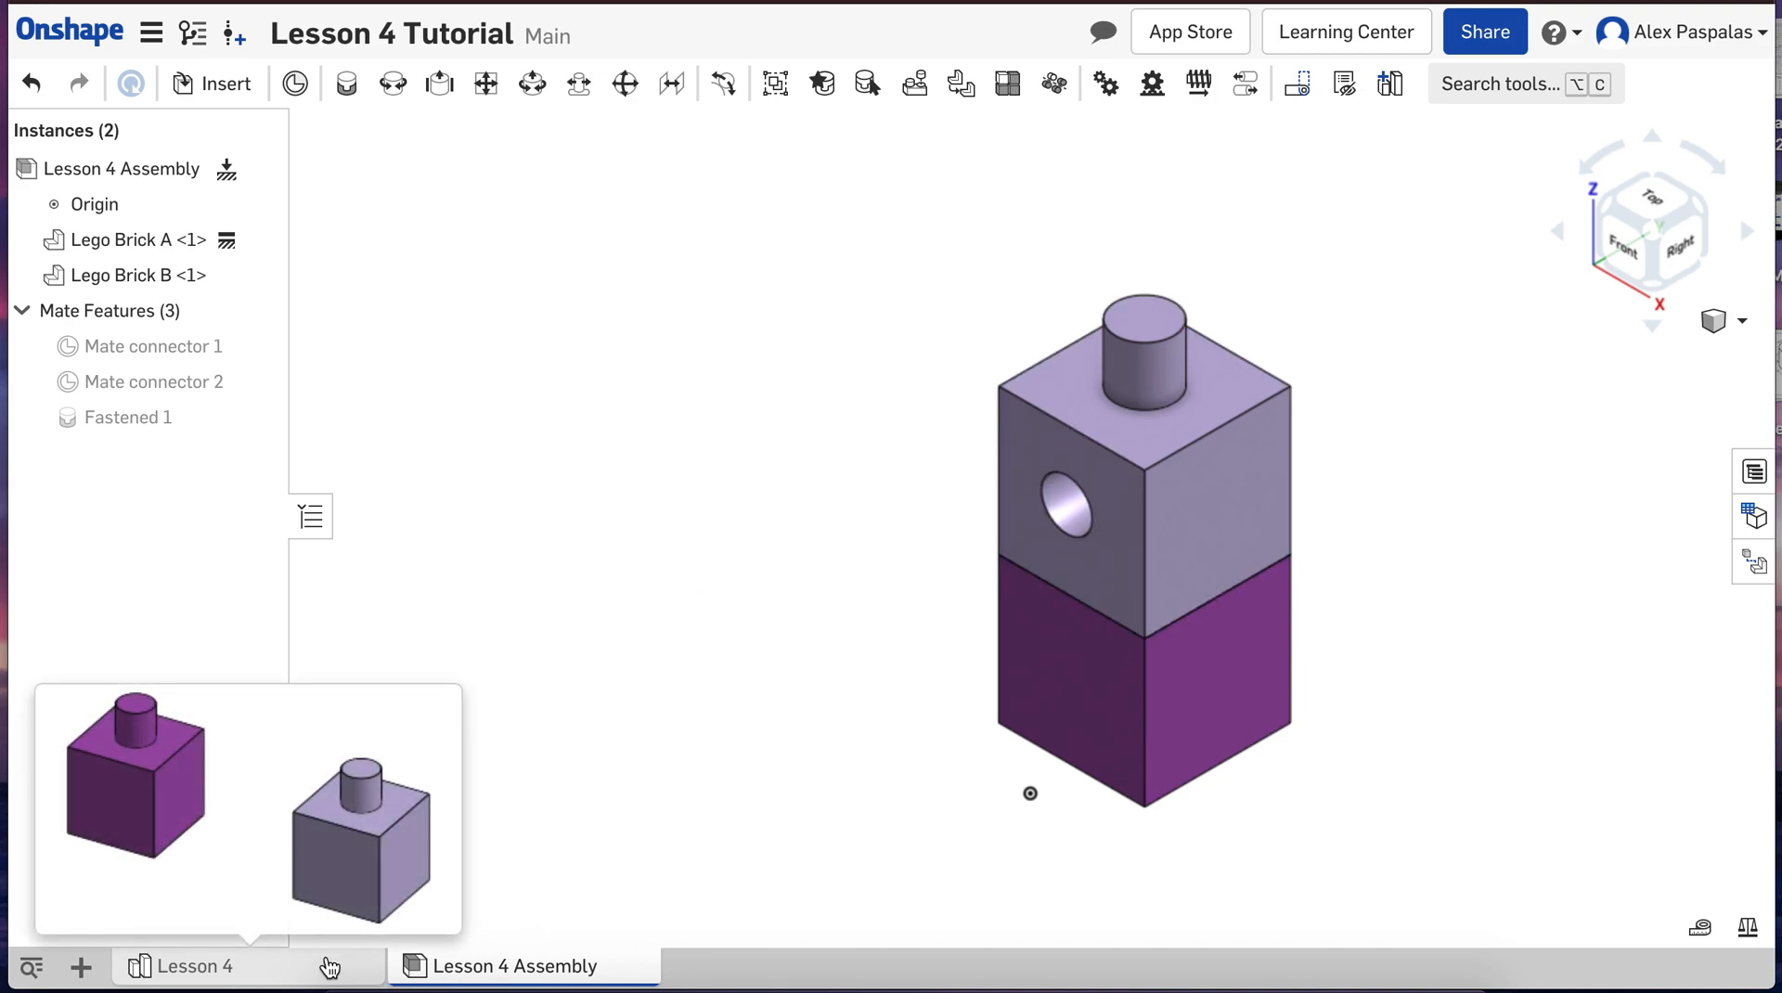
{"action": "left_click", "coordinate": [336, 971]}
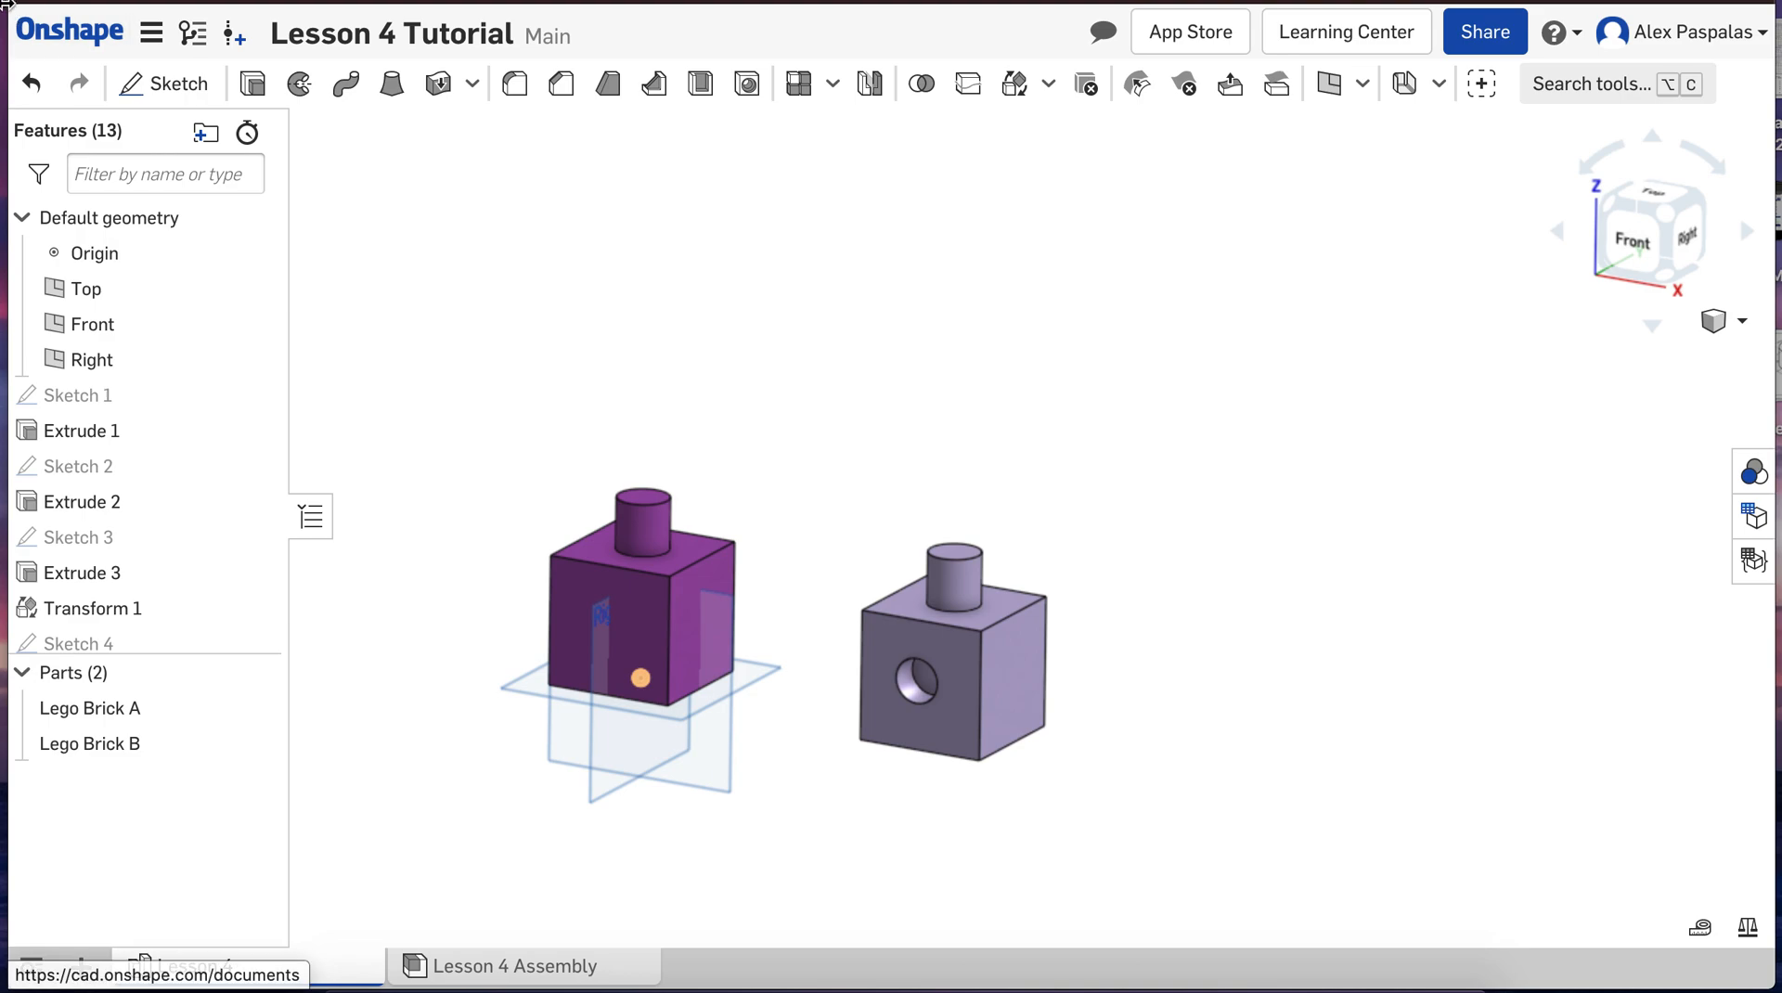
{"action": "left_click", "coordinate": [31, 85]}
{"action": "left_click", "coordinate": [31, 86]}
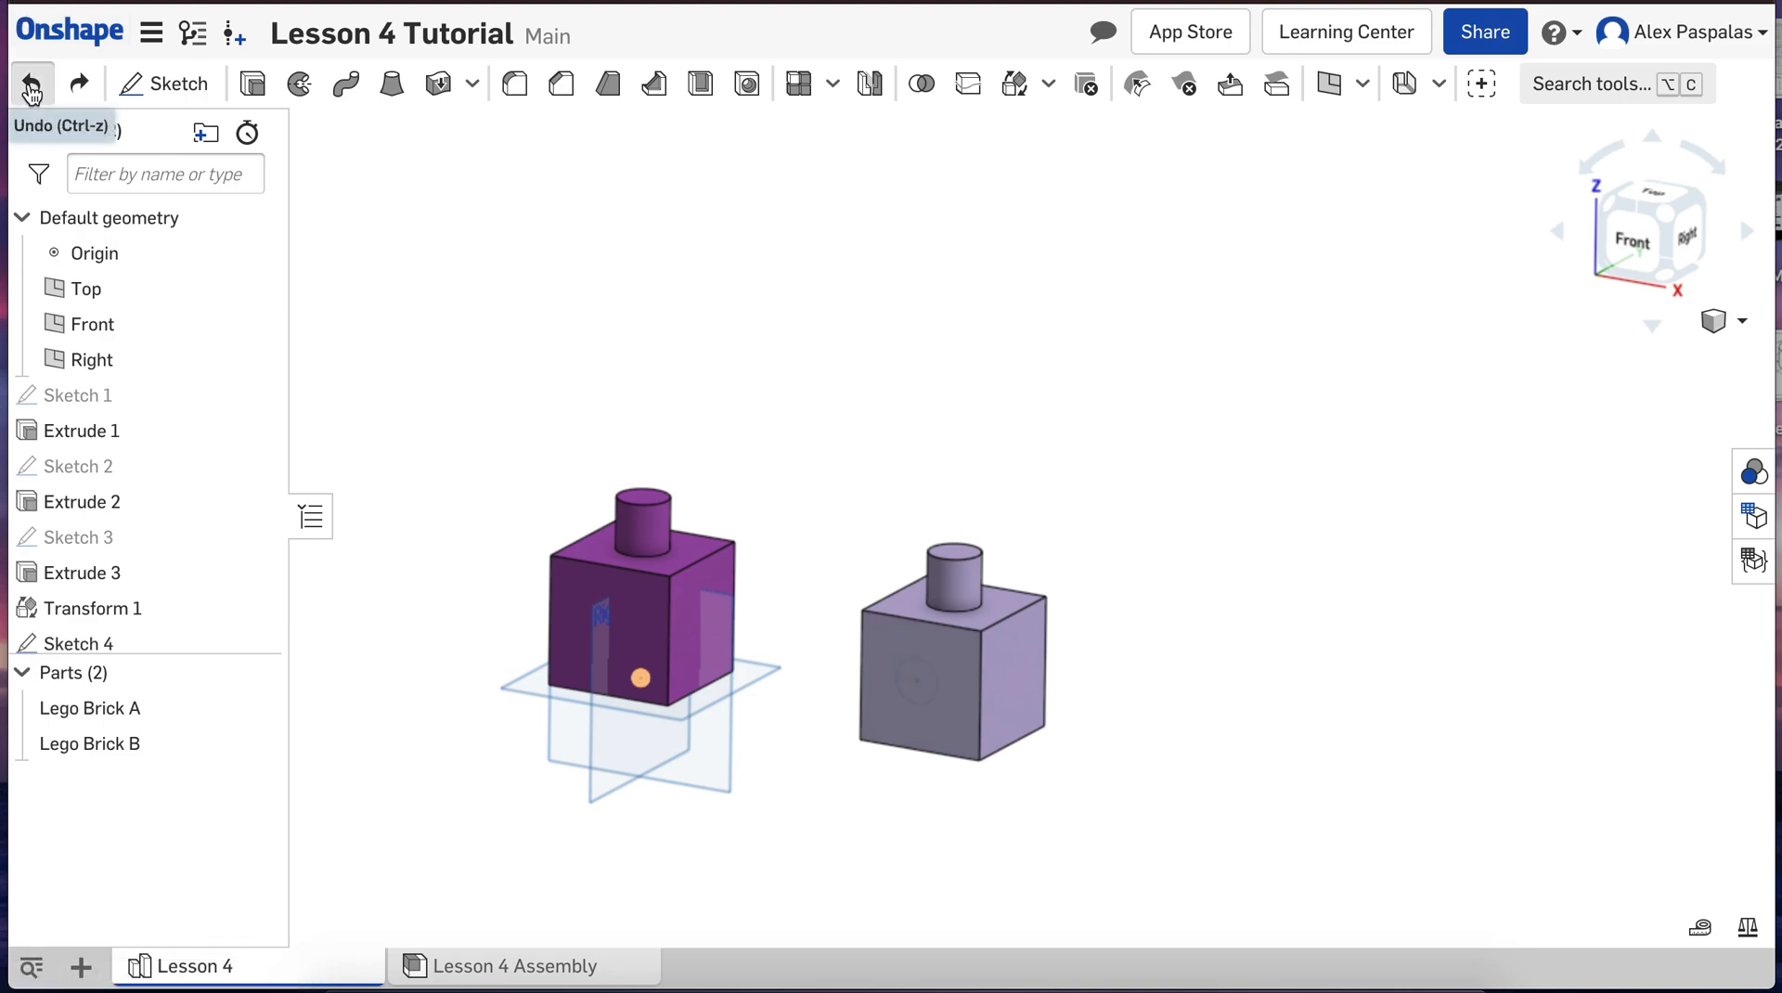
{"action": "left_click", "coordinate": [541, 967]}
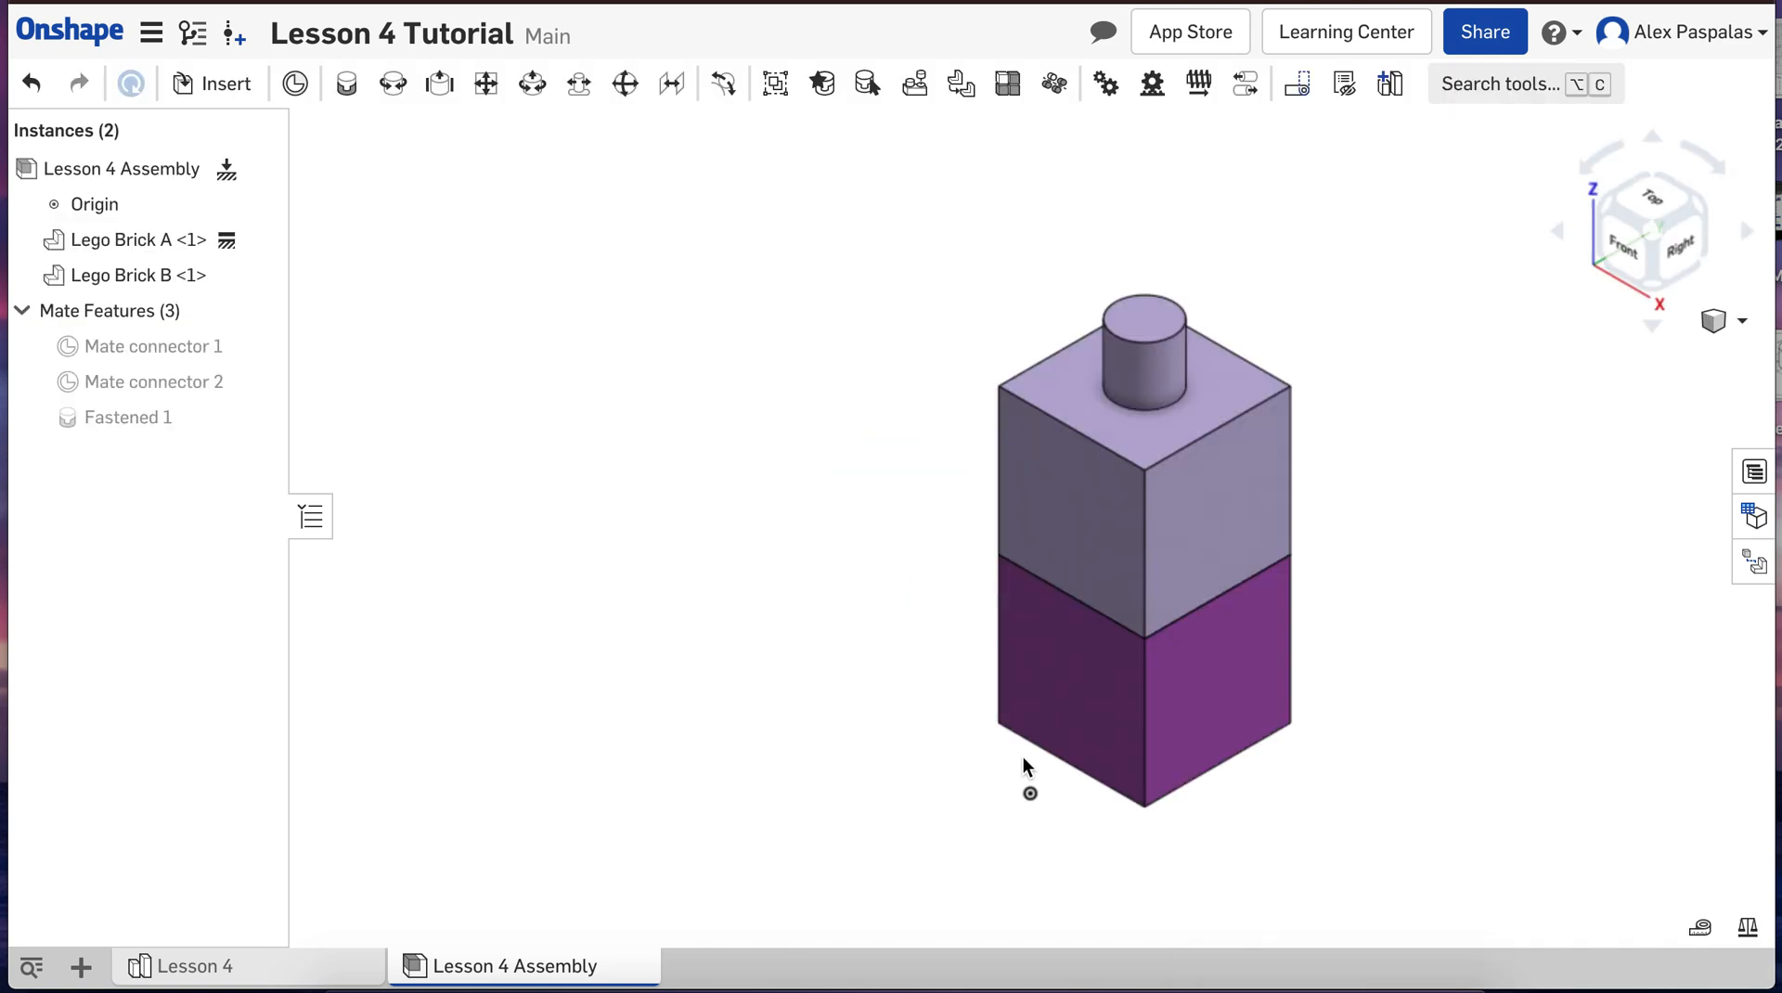
{"action": "scroll", "coordinate": [1023, 755], "scroll_direction": "down", "scroll_amount": 3}
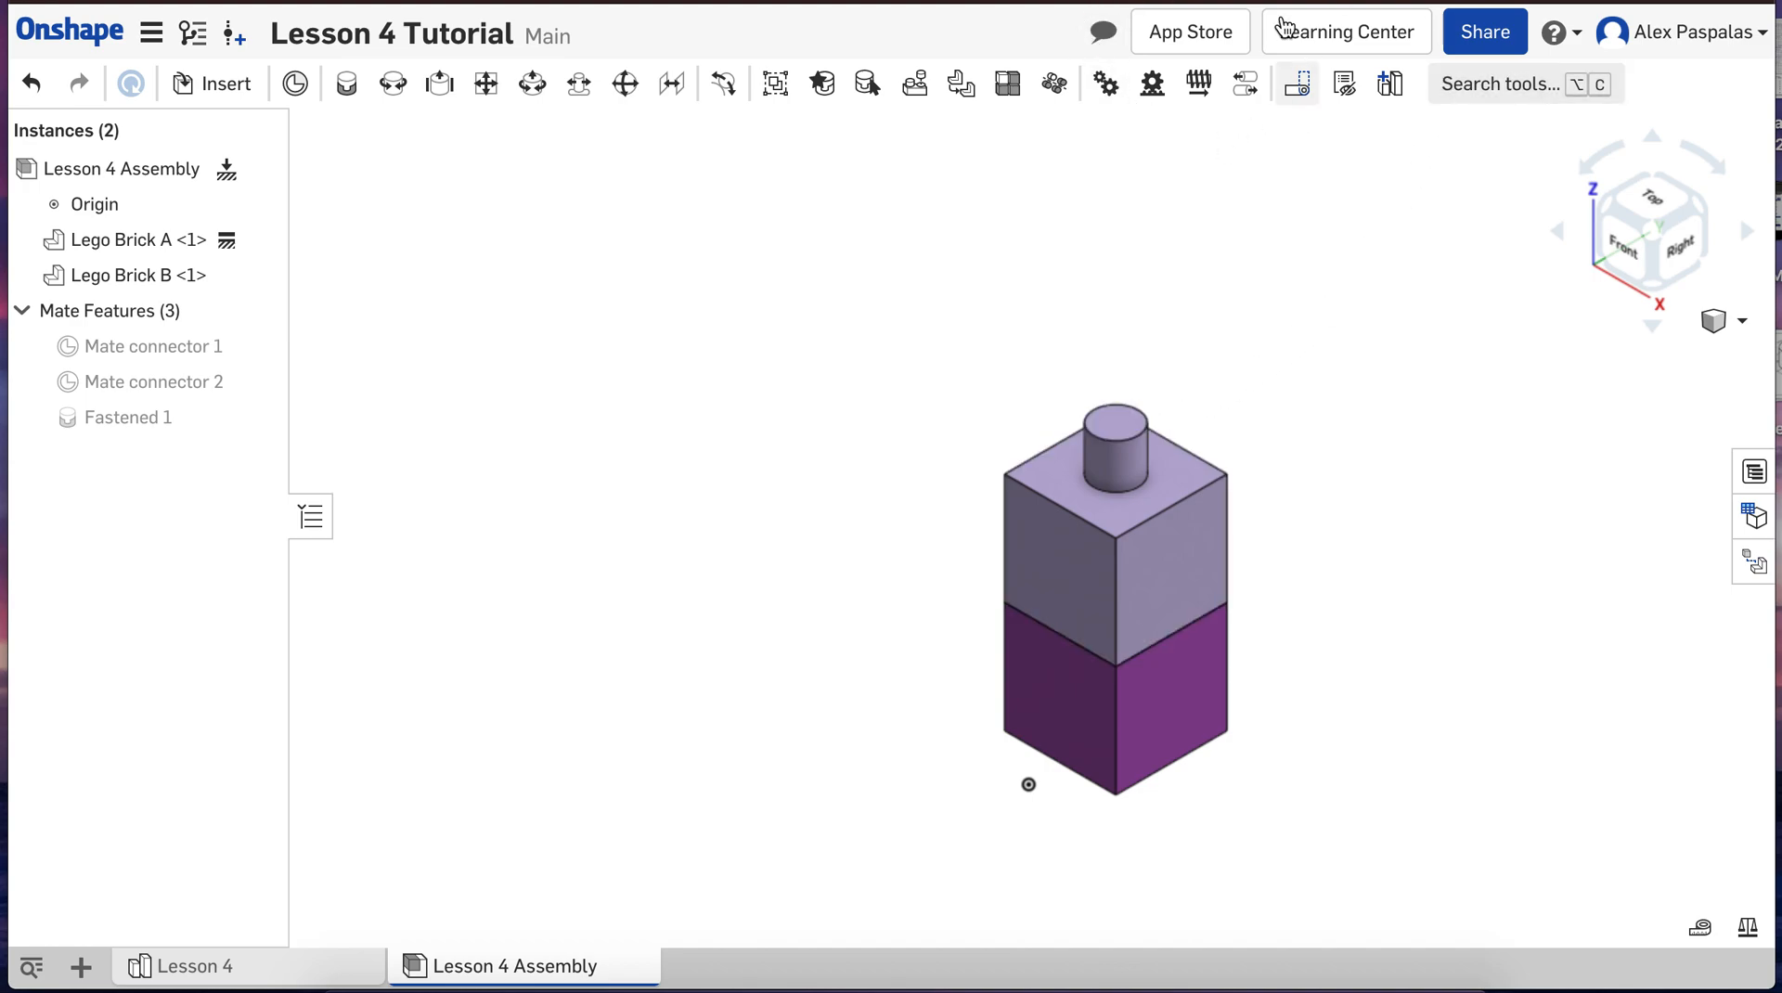
{"action": "scroll", "coordinate": [1197, 512], "scroll_direction": "down", "scroll_amount": 2}
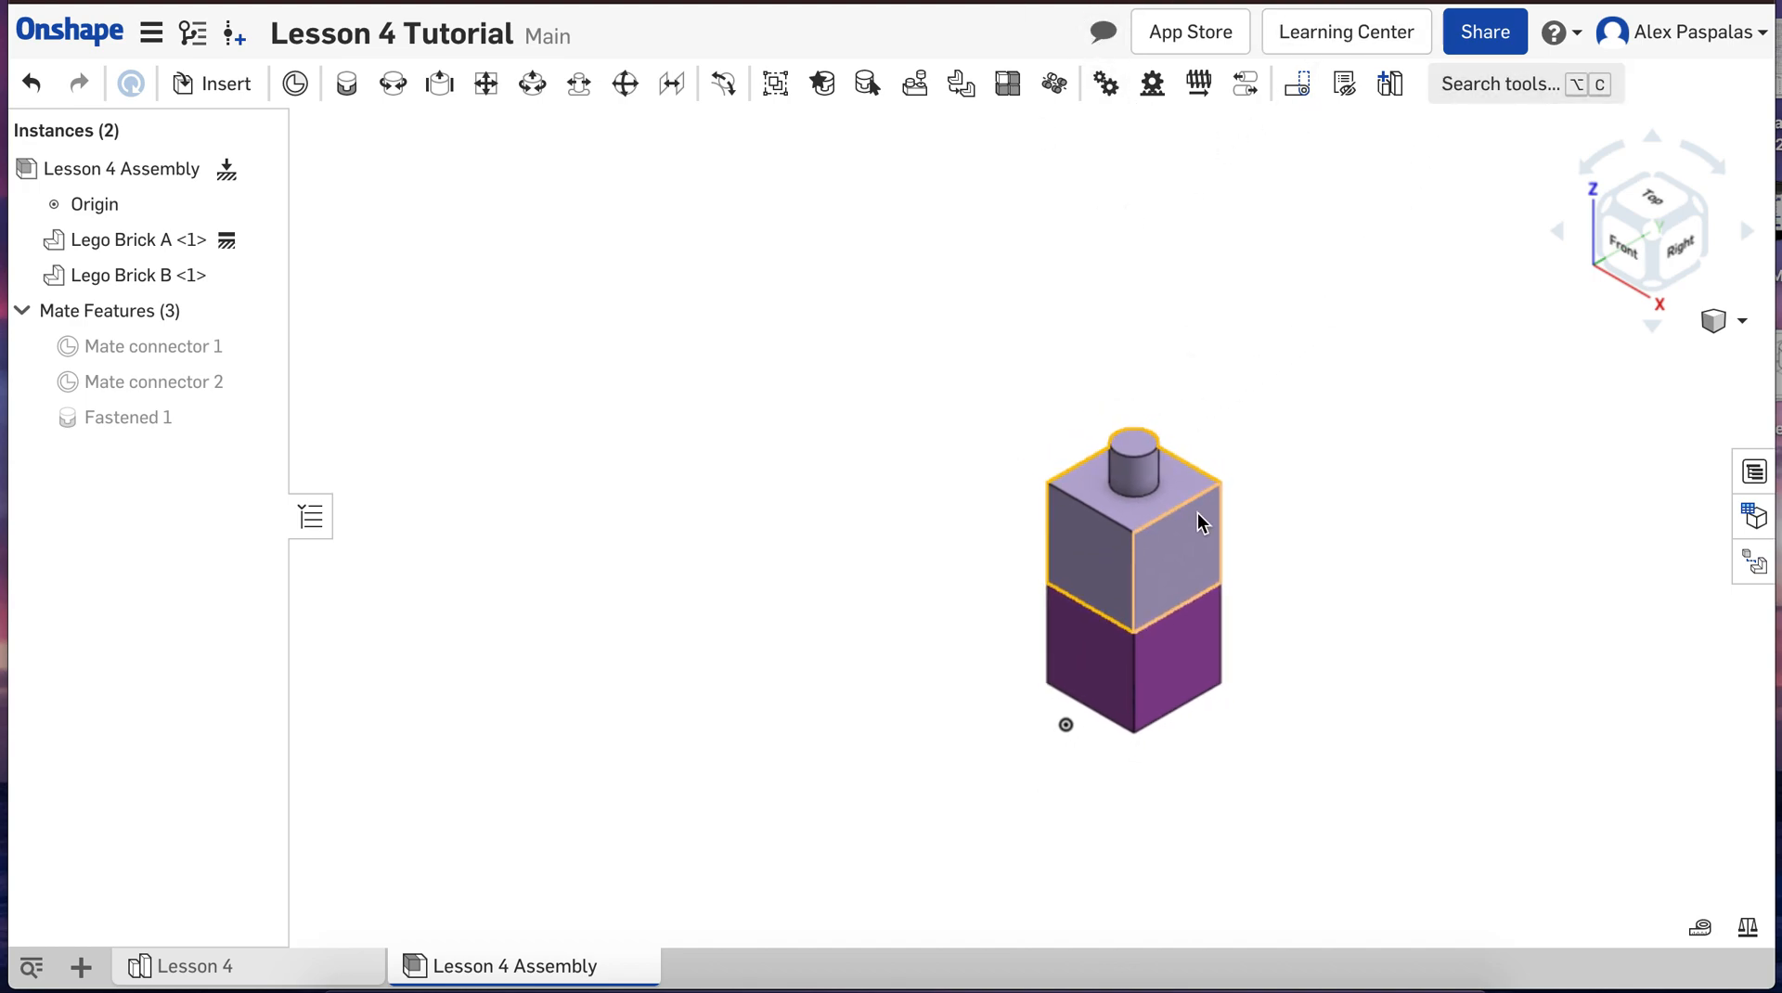
{"action": "scroll", "coordinate": [1301, 348], "scroll_direction": "up", "scroll_amount": 2}
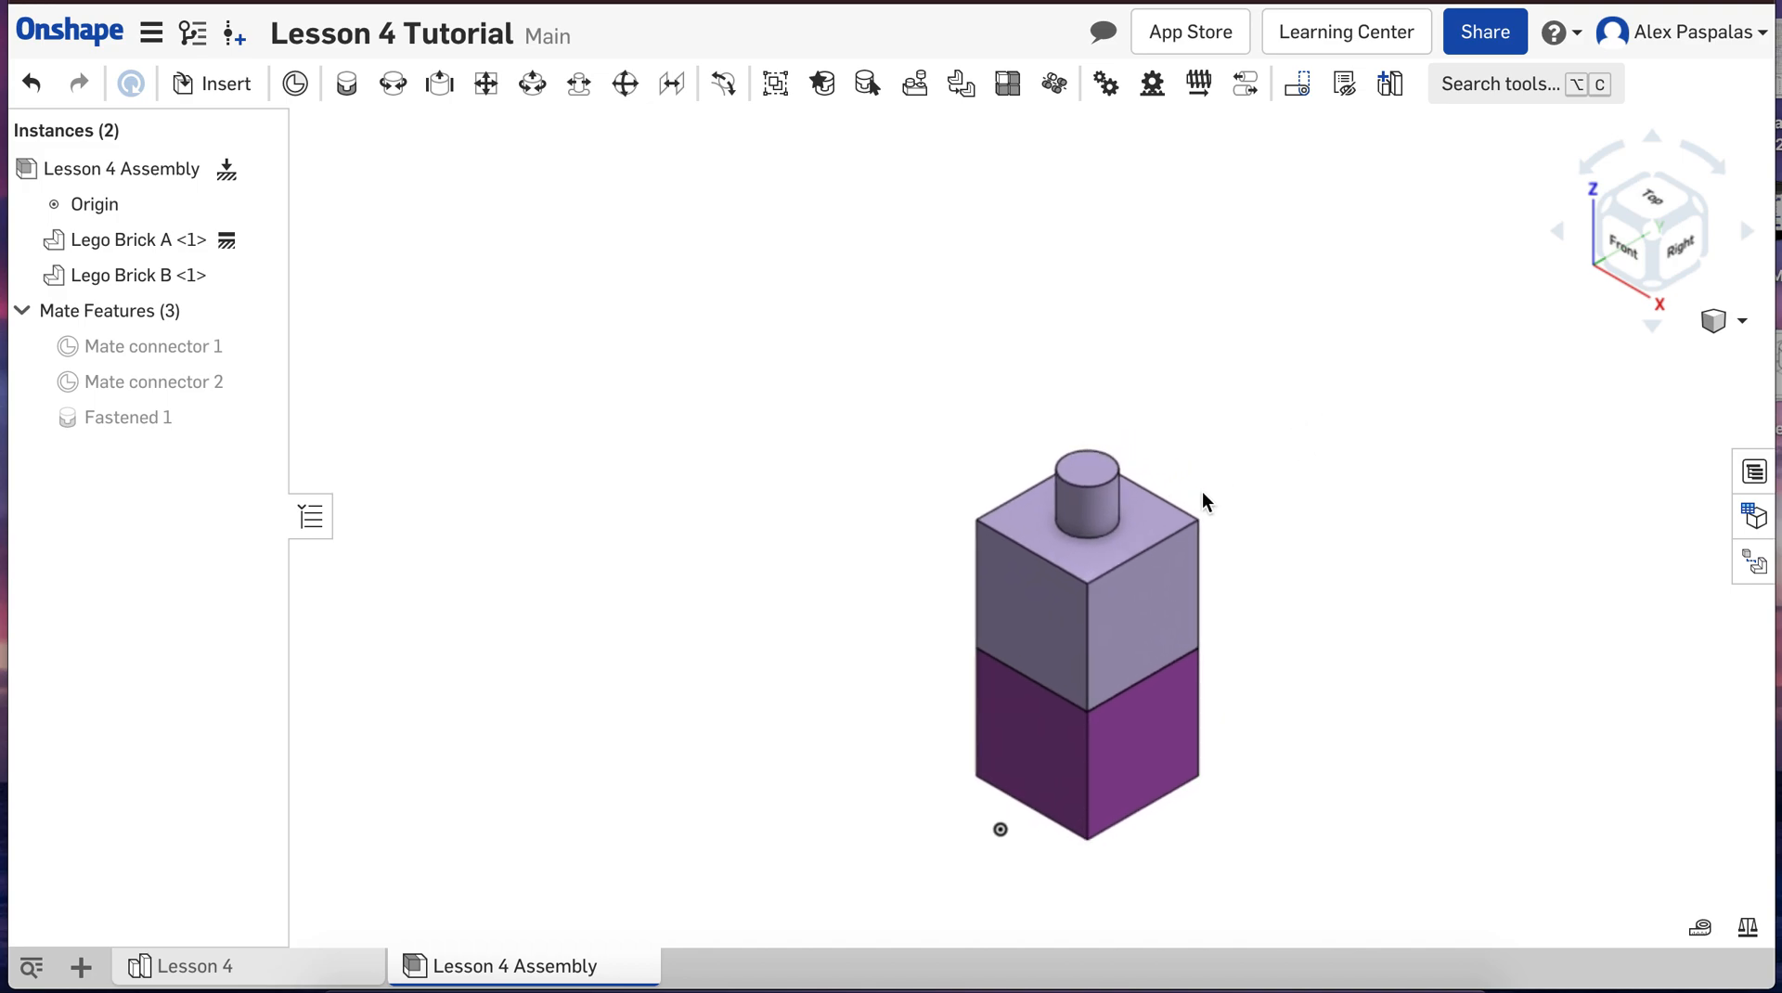